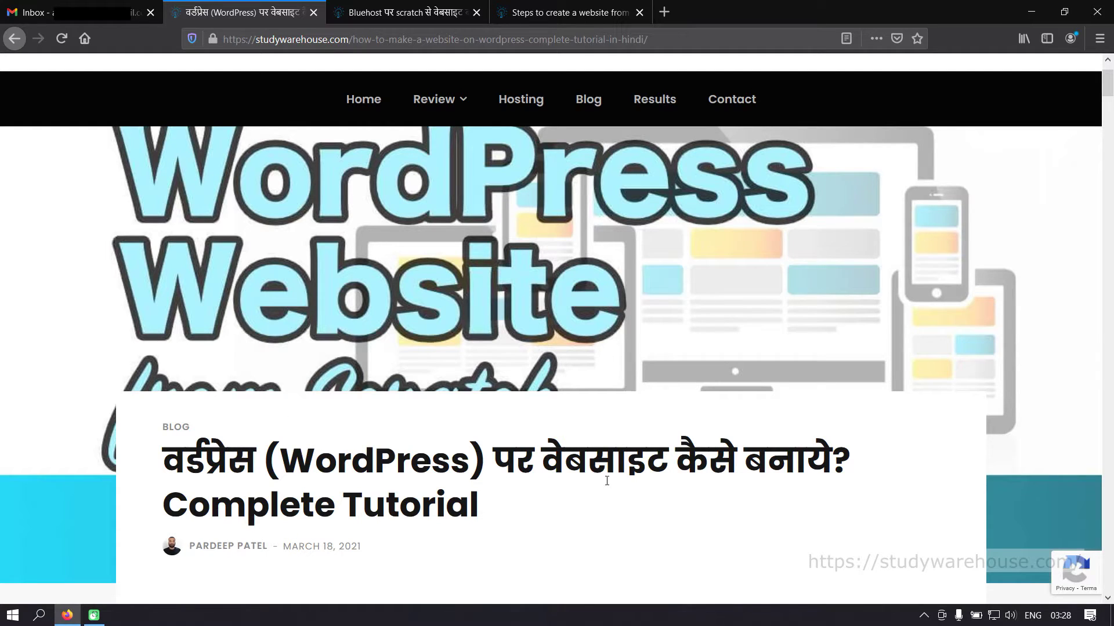
- Scroll through the current Bluehost tutorial, then glance over the Hindi Bluehost site-building article
scroll(656, 494, "down", 8)
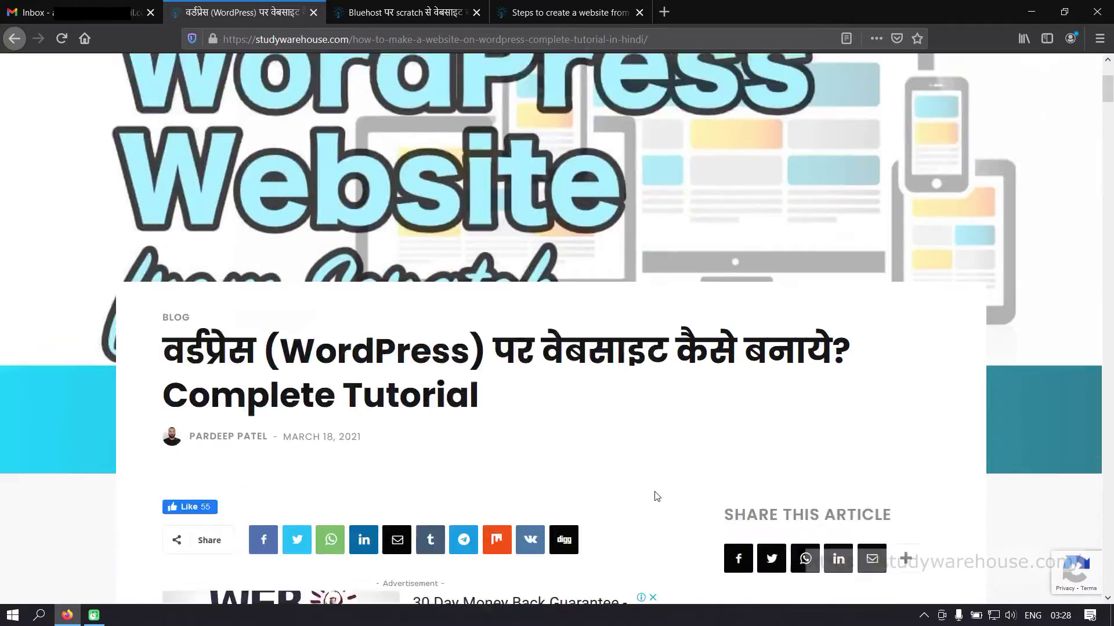
scroll(656, 495, "down", 15)
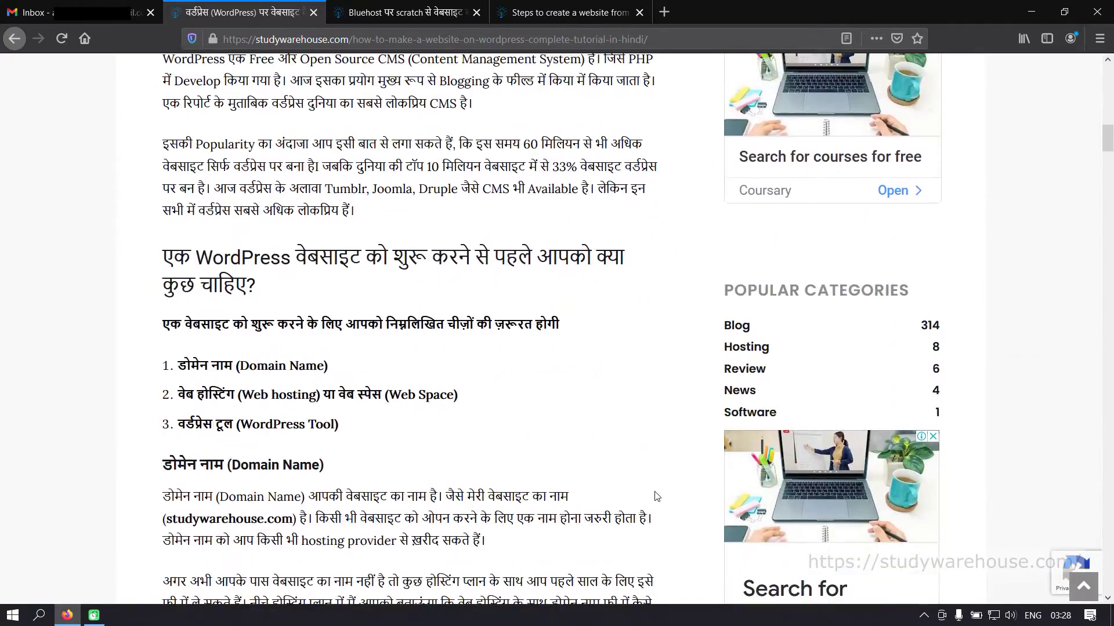
scroll(656, 495, "down", 12)
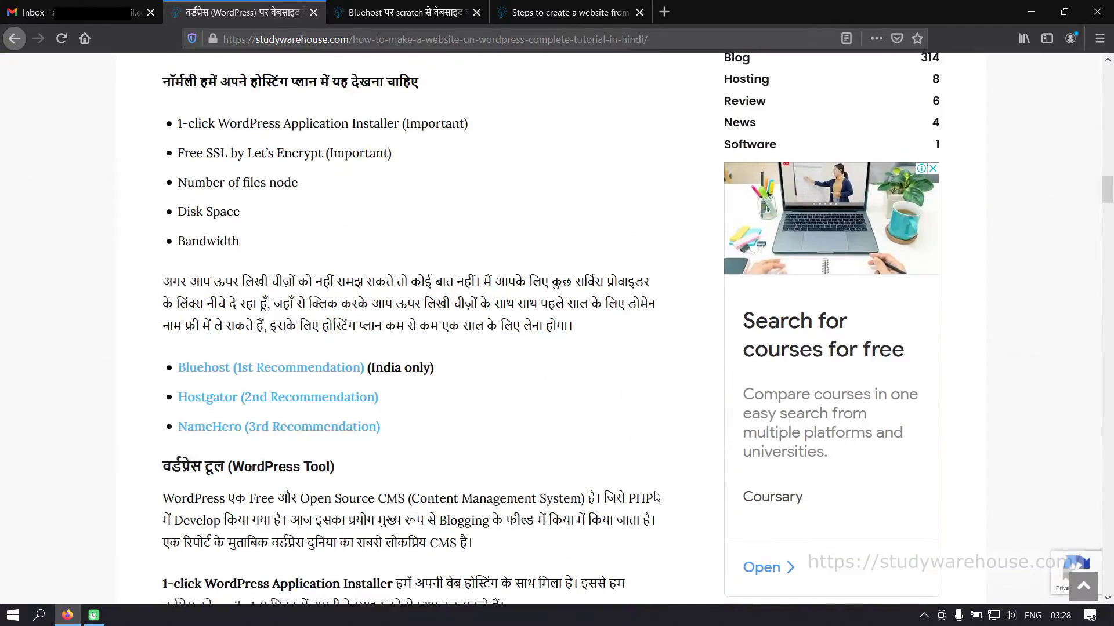
scroll(656, 496, "down", 3)
scroll(586, 418, "up", 7)
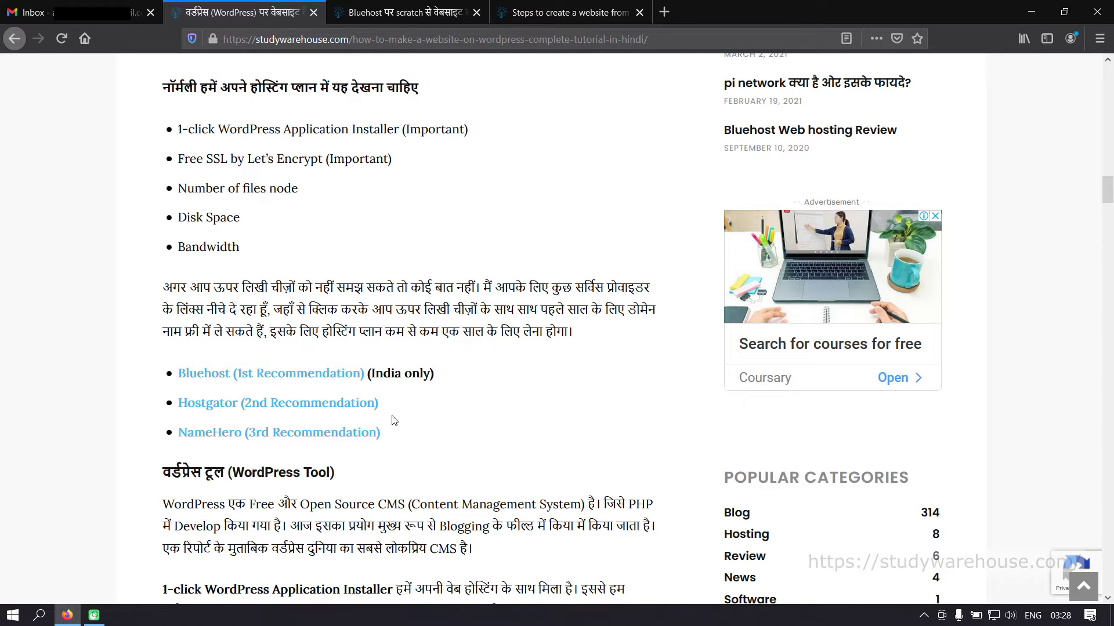
scroll(396, 421, "down", 7)
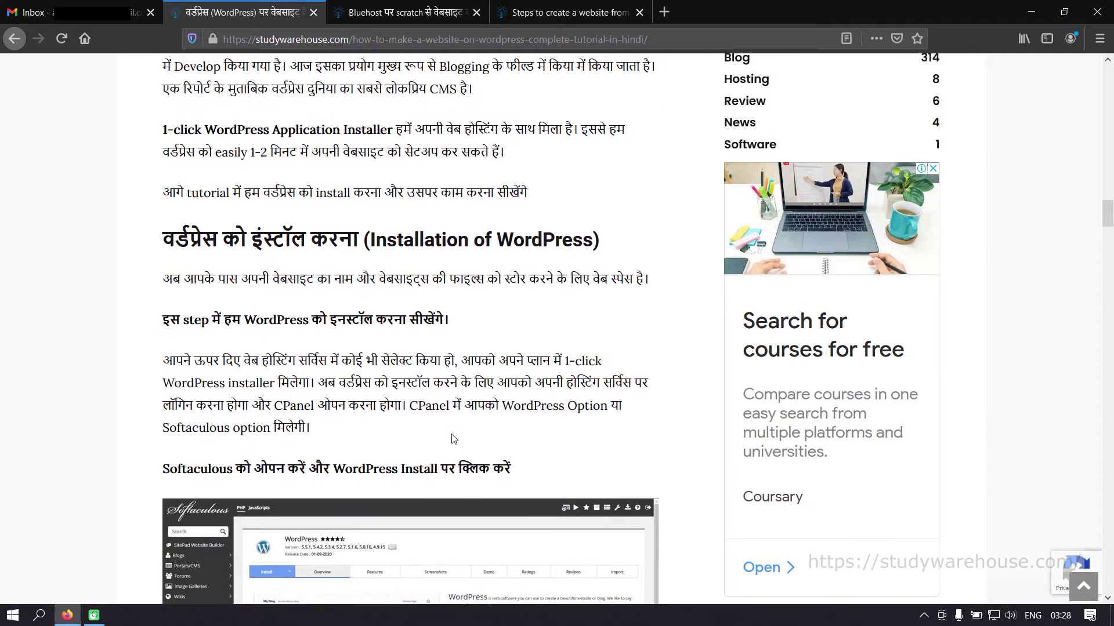
scroll(454, 439, "down", 10)
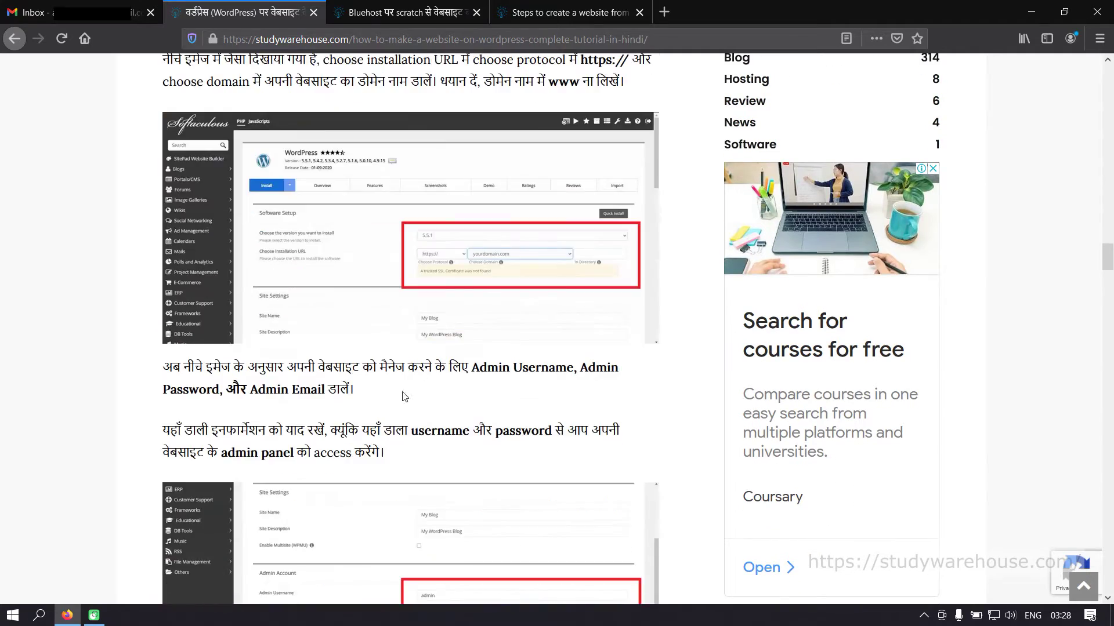
scroll(422, 450, "down", 11)
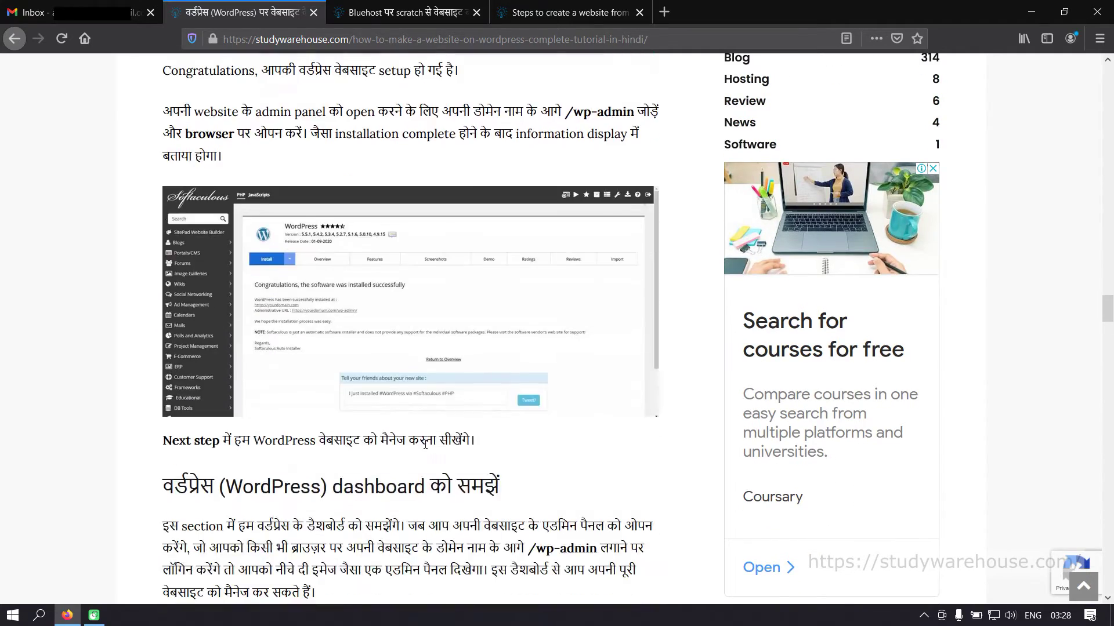
scroll(426, 444, "up", 6)
left_click(406, 13)
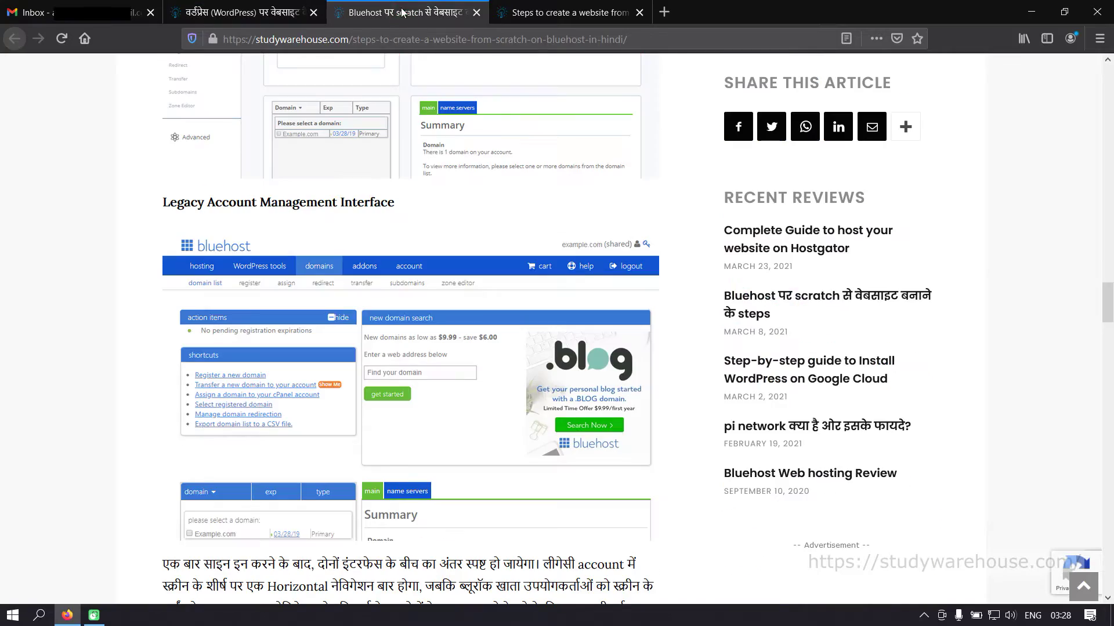
scroll(445, 217, "up", 11)
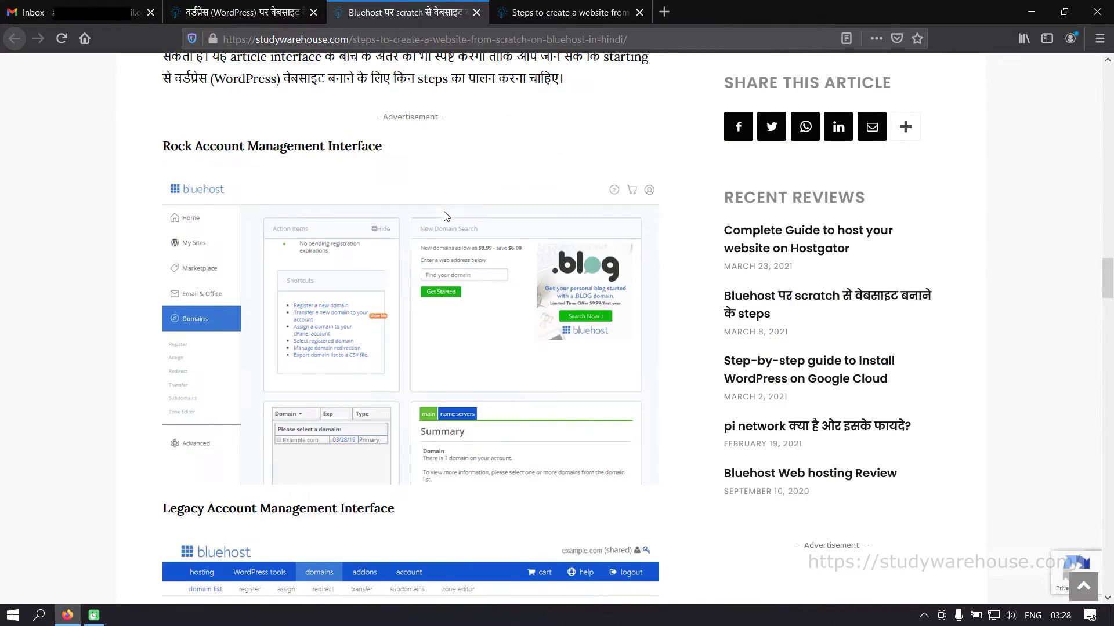
scroll(445, 216, "up", 15)
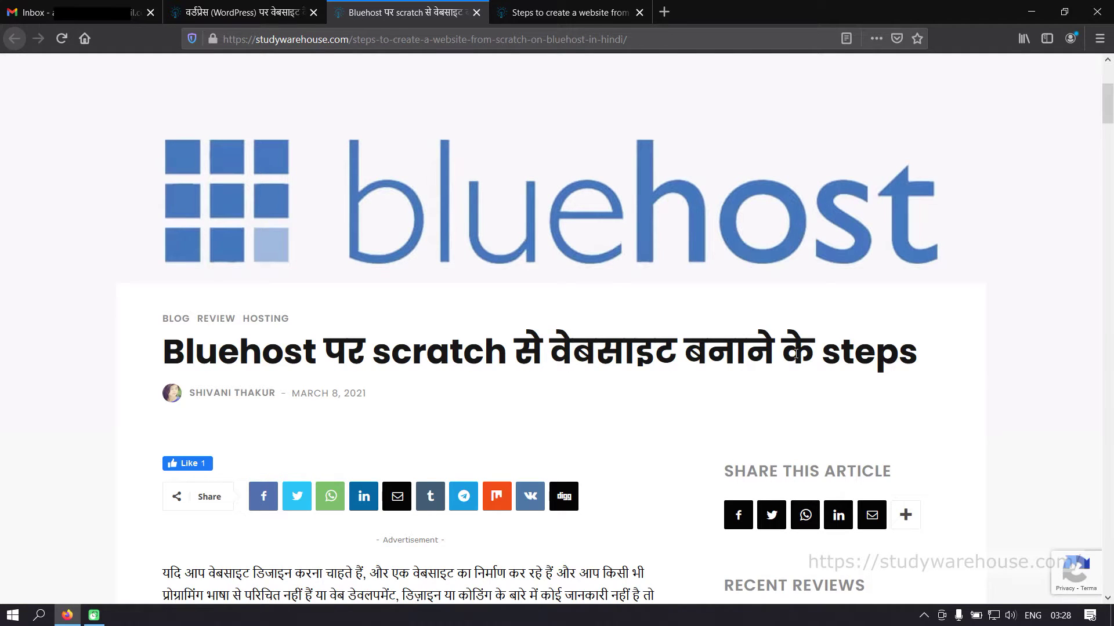
scroll(796, 355, "up", 4)
- Scroll the English Bluehost guide to its Rock versus Legacy interface comparison
left_click(576, 13)
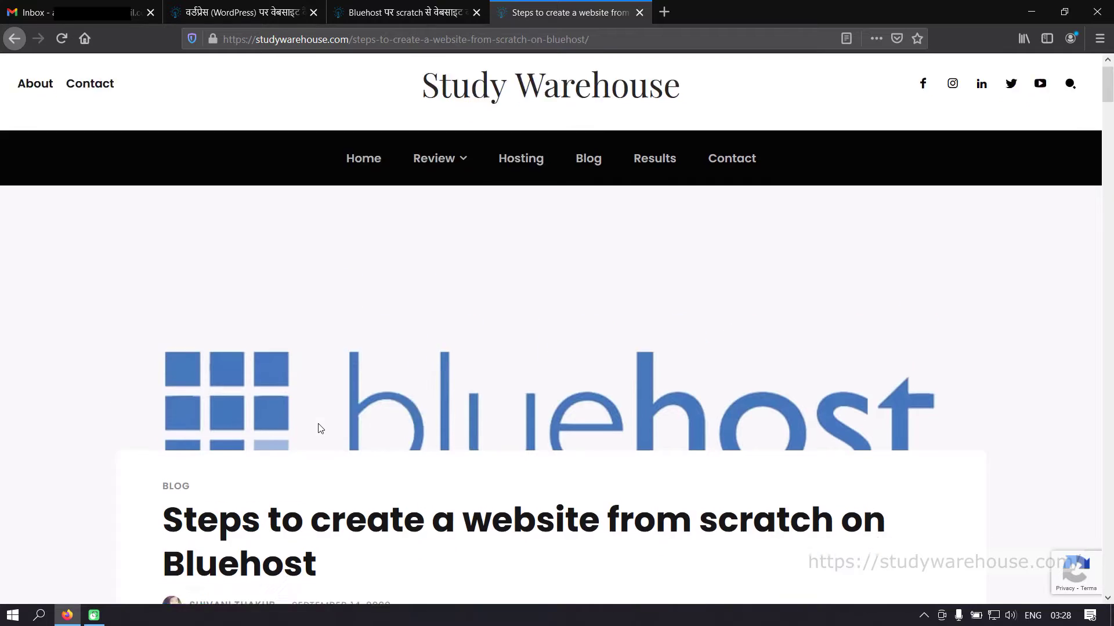
scroll(510, 433, "down", 2)
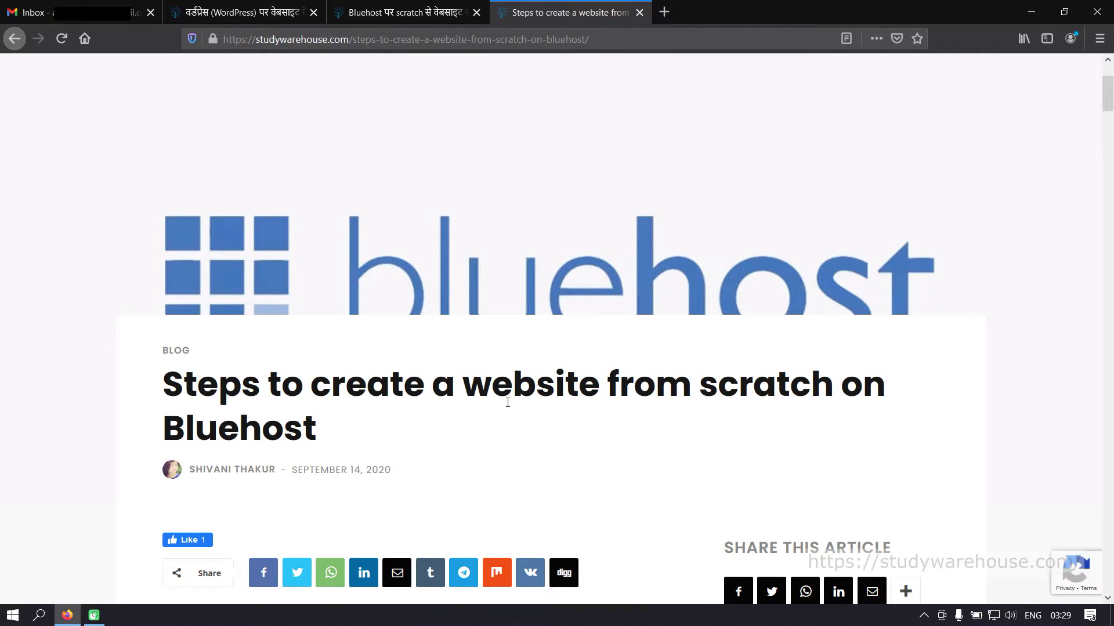
scroll(412, 448, "down", 12)
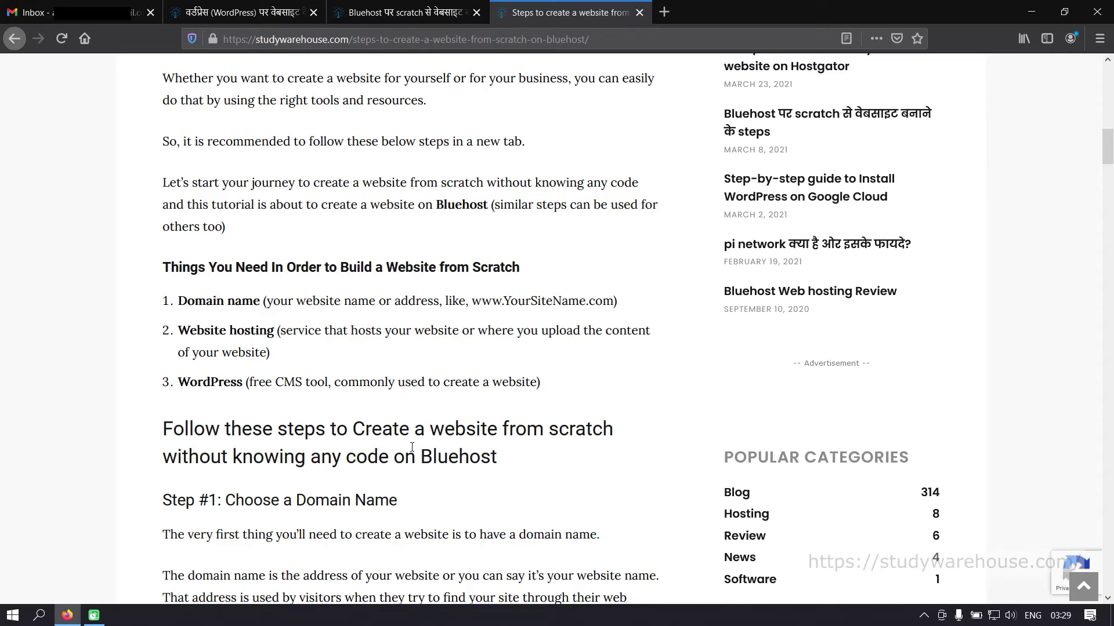
scroll(412, 448, "up", 8)
scroll(412, 447, "down", 5)
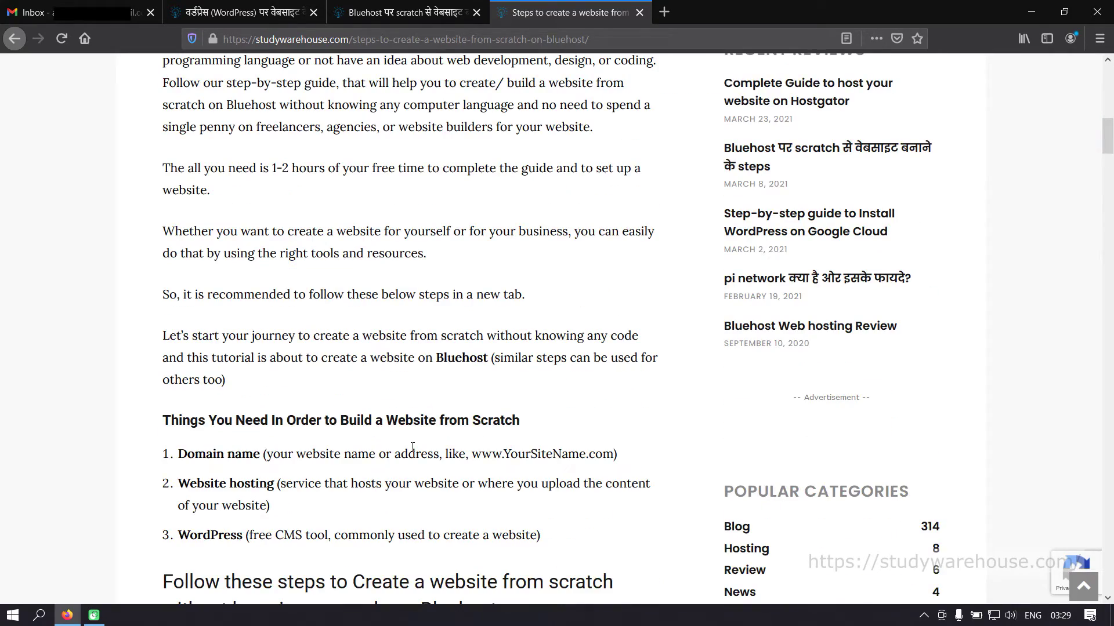
scroll(413, 448, "down", 4)
scroll(412, 448, "up", 11)
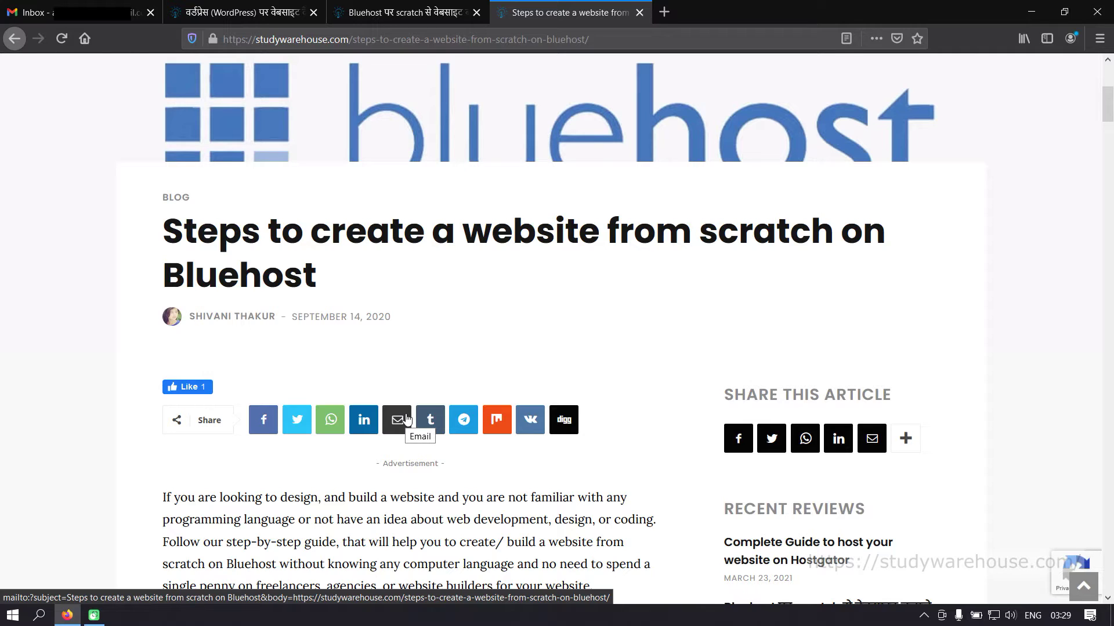
scroll(408, 418, "down", 15)
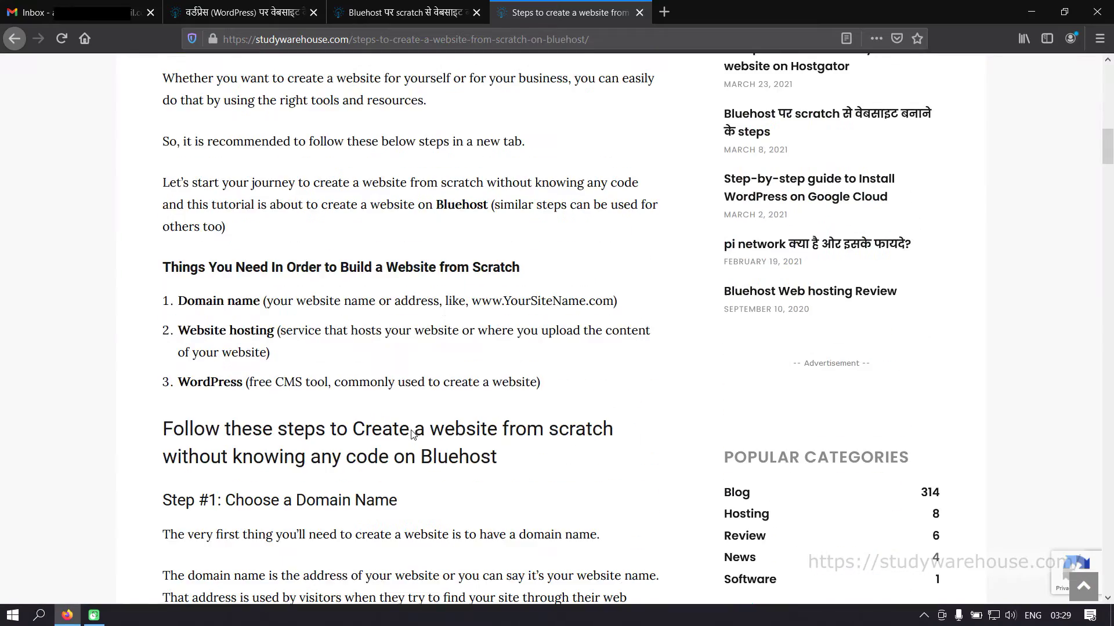
scroll(413, 435, "down", 15)
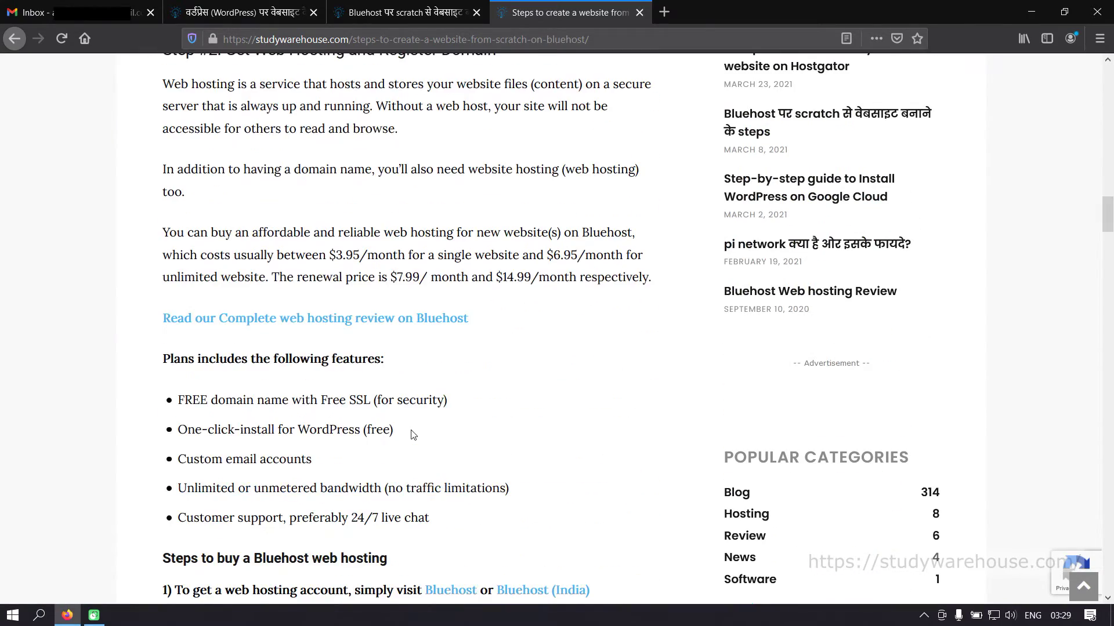
scroll(413, 435, "down", 12)
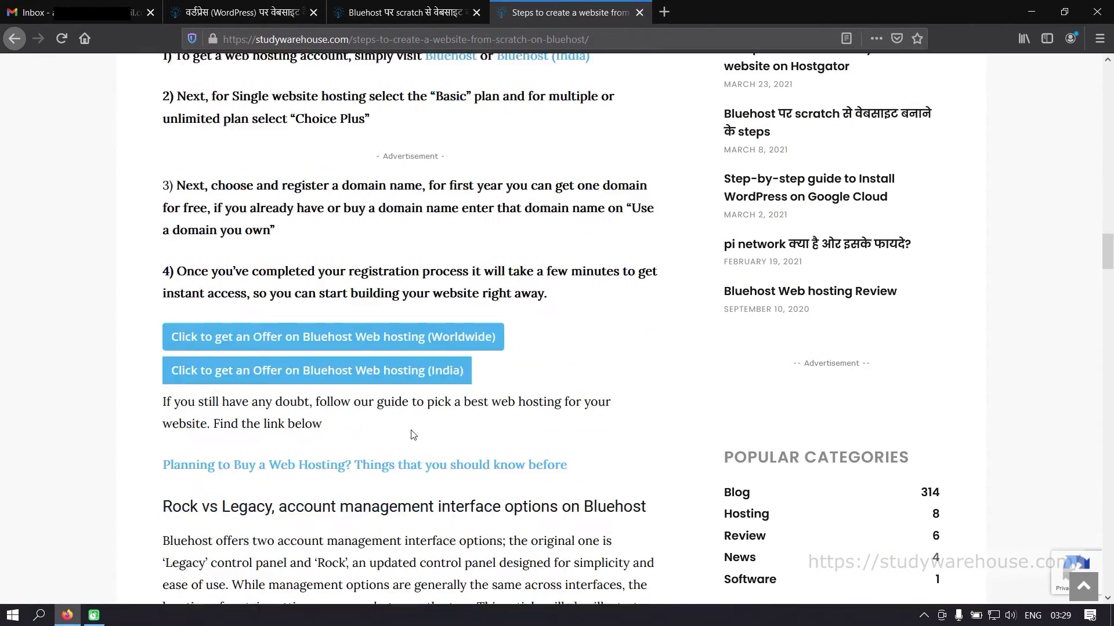
scroll(302, 435, "up", 3)
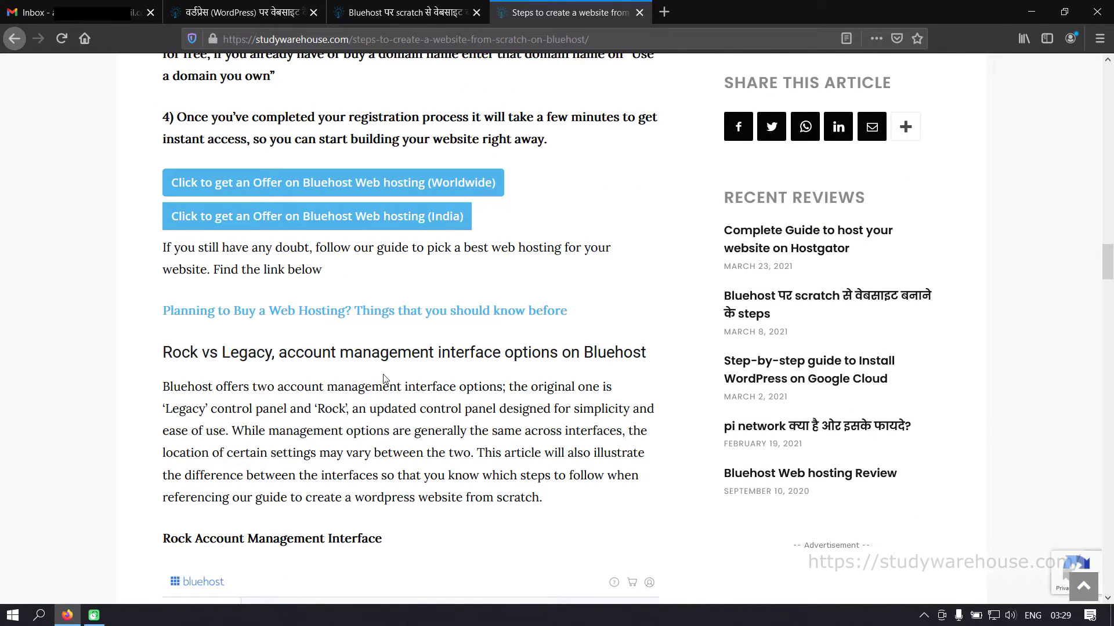
scroll(383, 378, "down", 6)
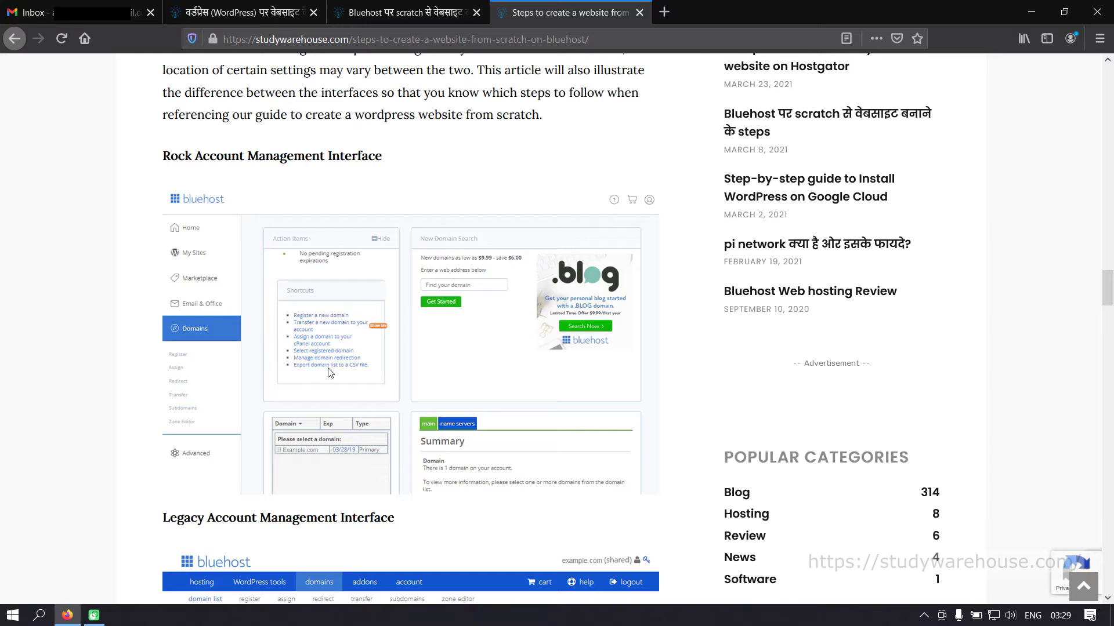
scroll(356, 380, "down", 5)
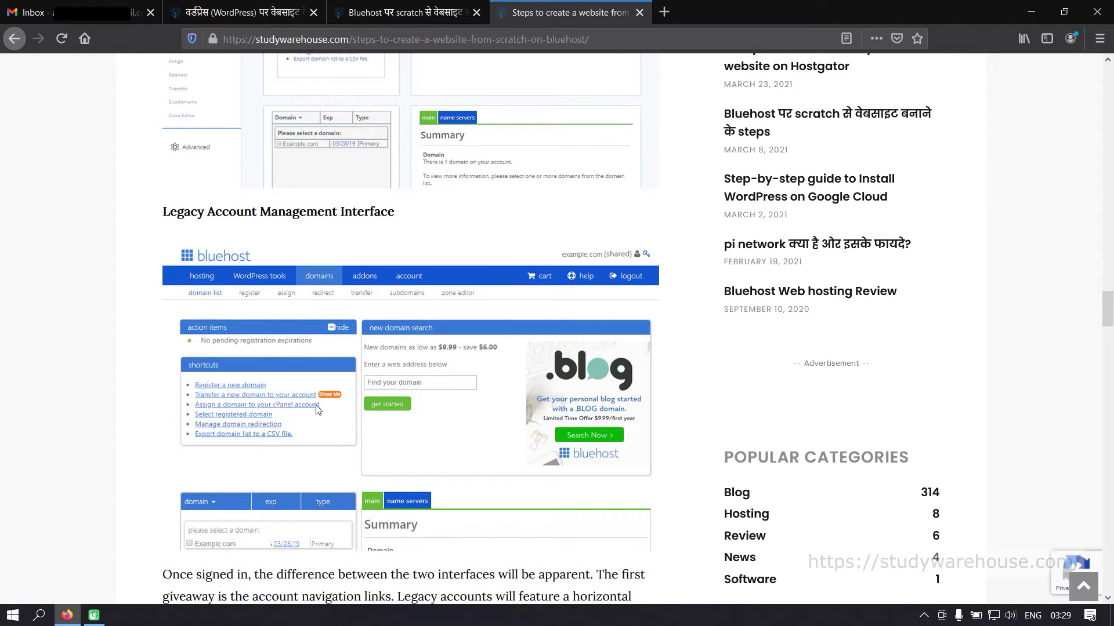
scroll(380, 439, "up", 6)
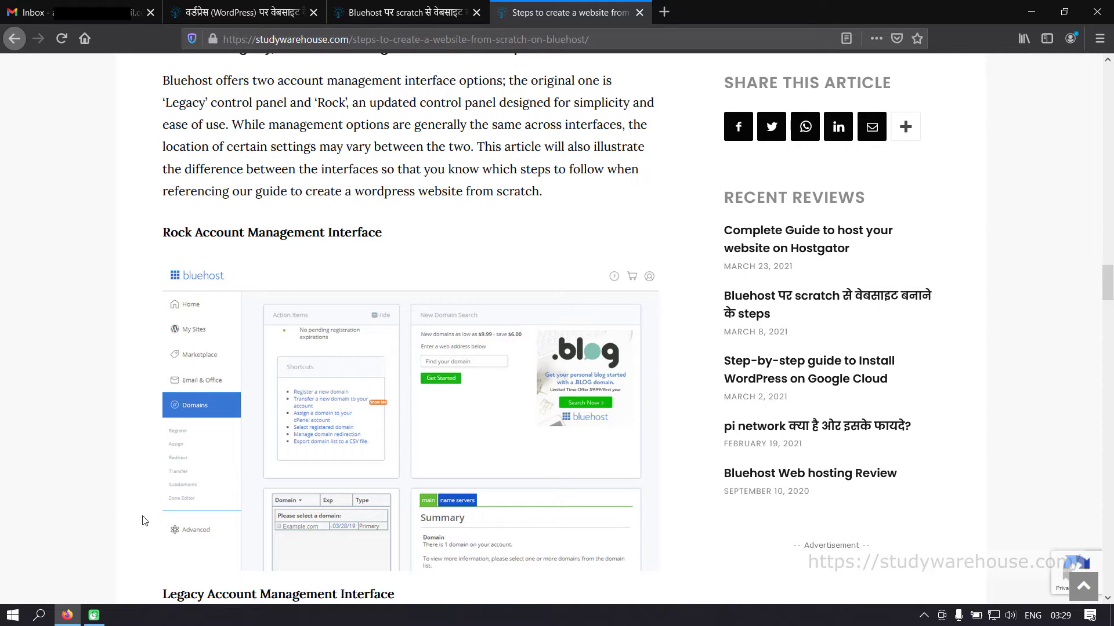
scroll(192, 369, "down", 6)
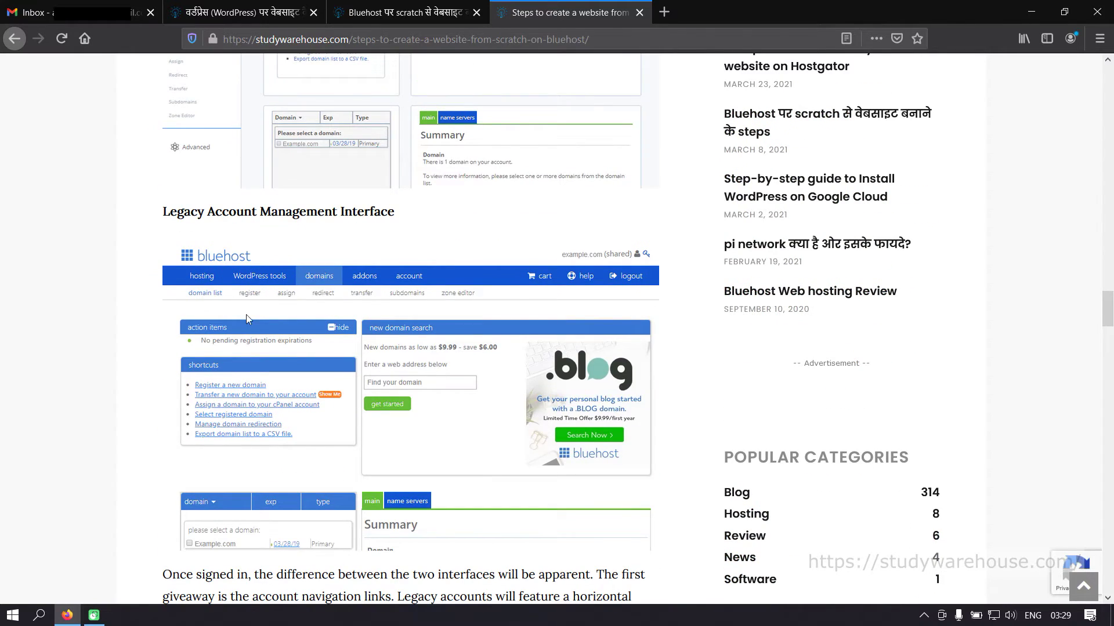
scroll(248, 328, "down", 5)
scroll(251, 333, "up", 11)
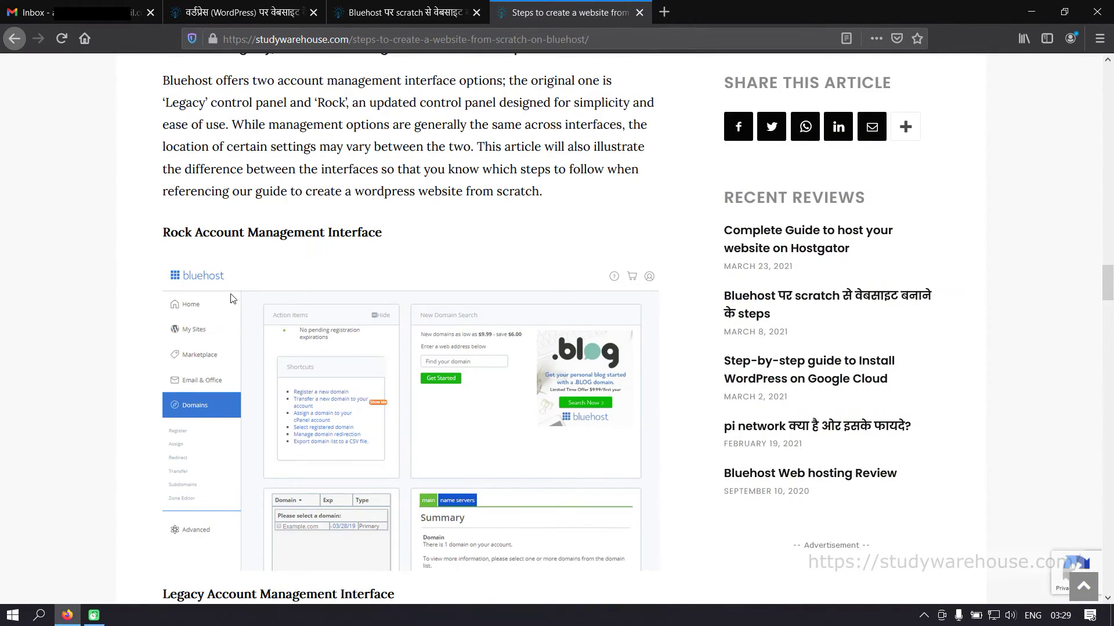
scroll(188, 455, "down", 6)
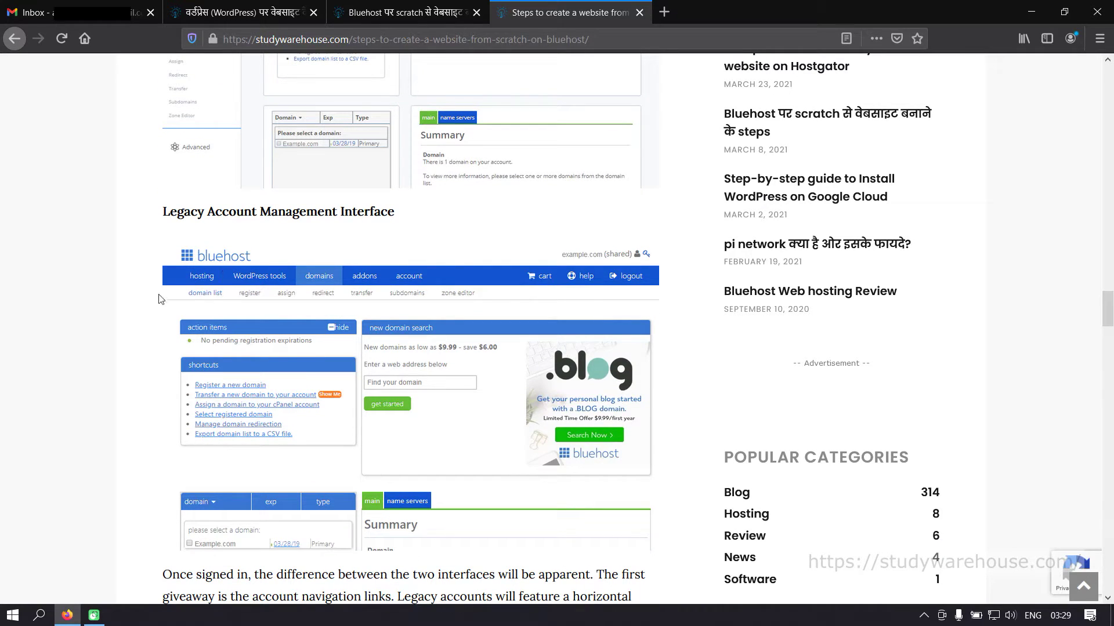
scroll(504, 408, "down", 1)
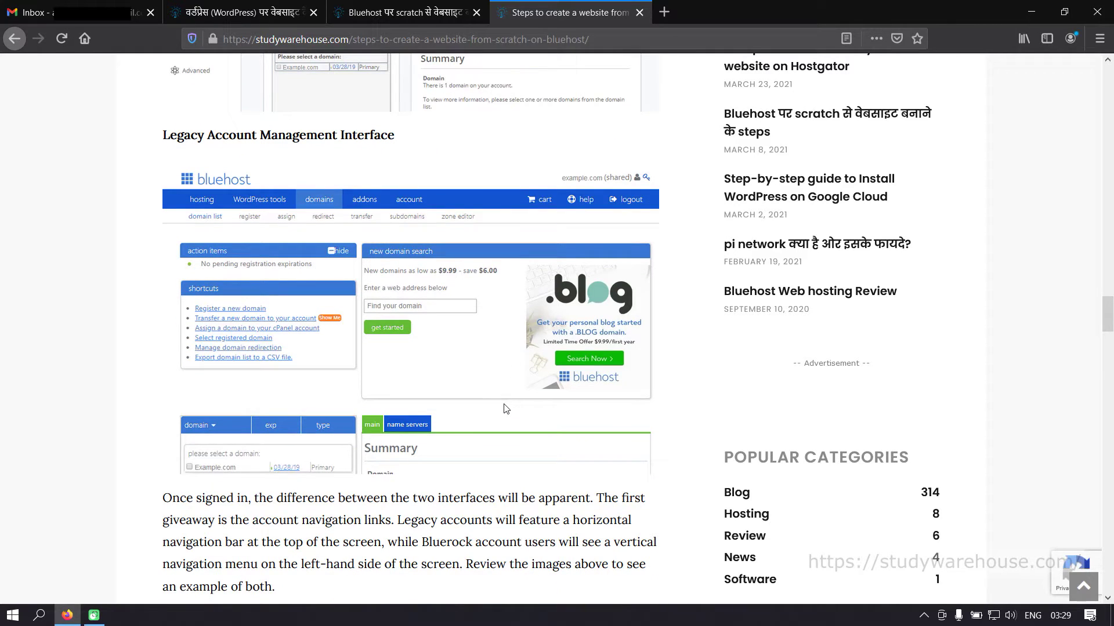
scroll(504, 408, "up", 15)
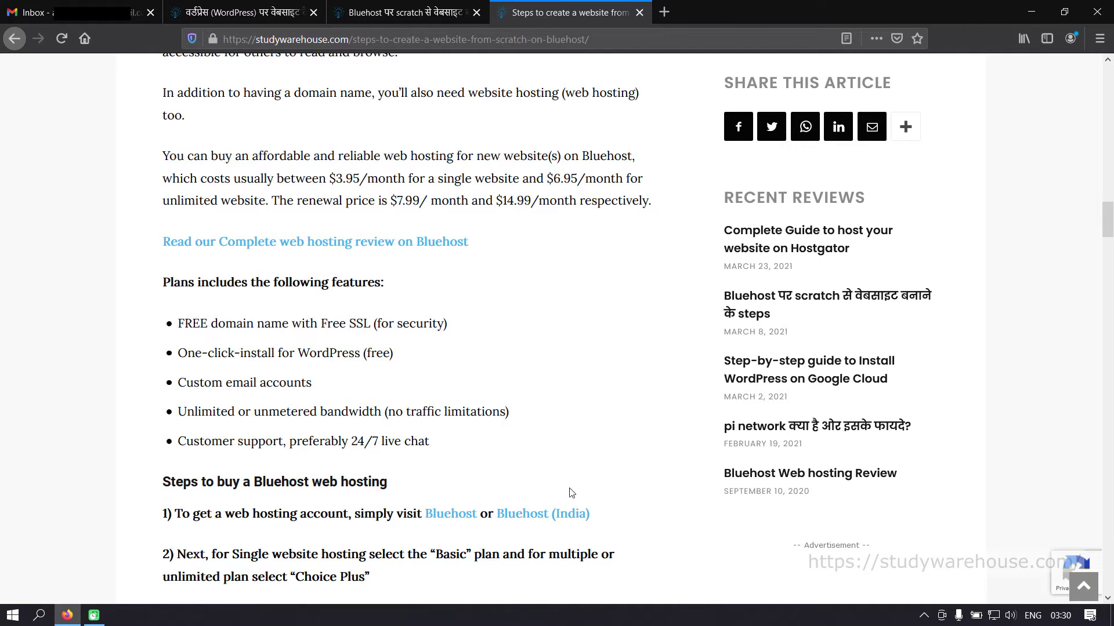
- Open Bluehost India in a new tab and scroll to the Shared ₹199, Ecommerce ₹459, Managed WordPress ₹1259 cards
left_click(540, 516)
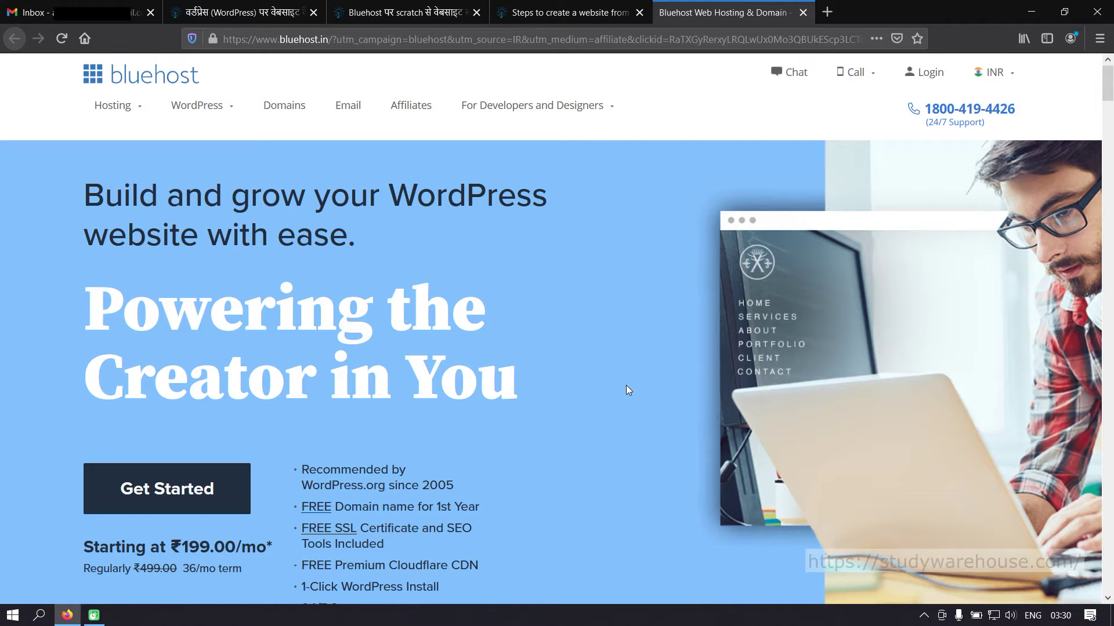
scroll(626, 386, "down", 3)
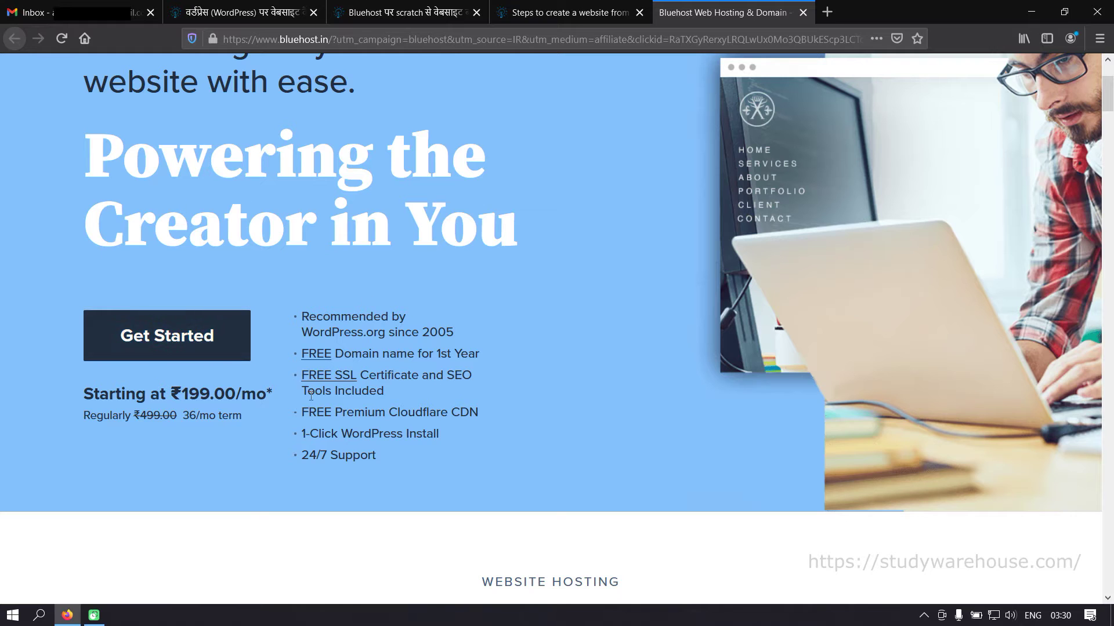
scroll(259, 227, "up", 3)
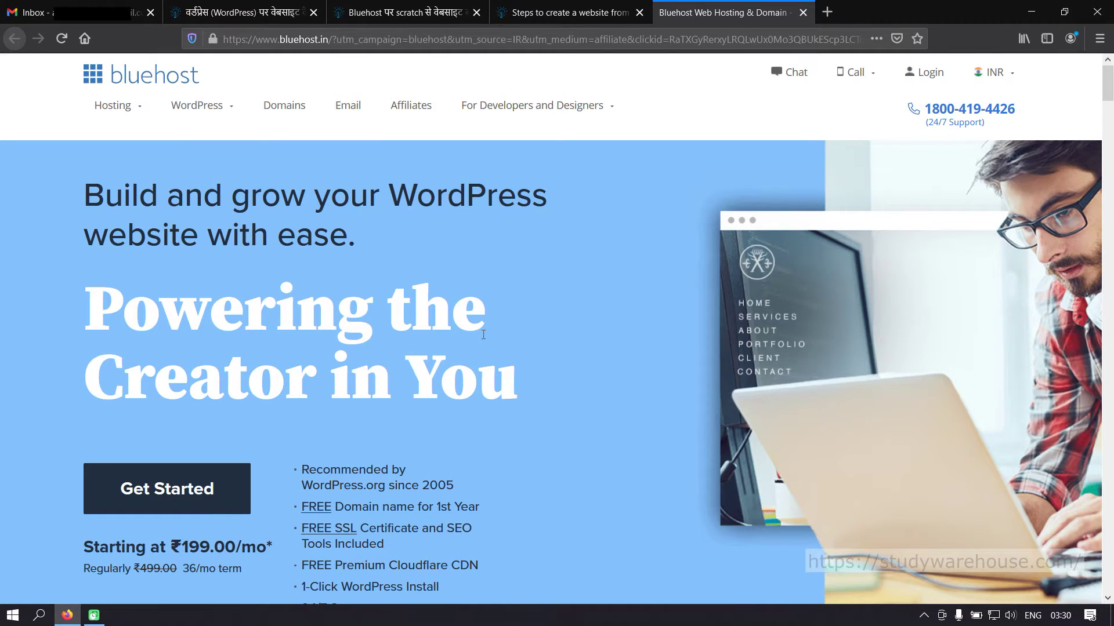
scroll(482, 335, "down", 3)
scroll(482, 335, "up", 2)
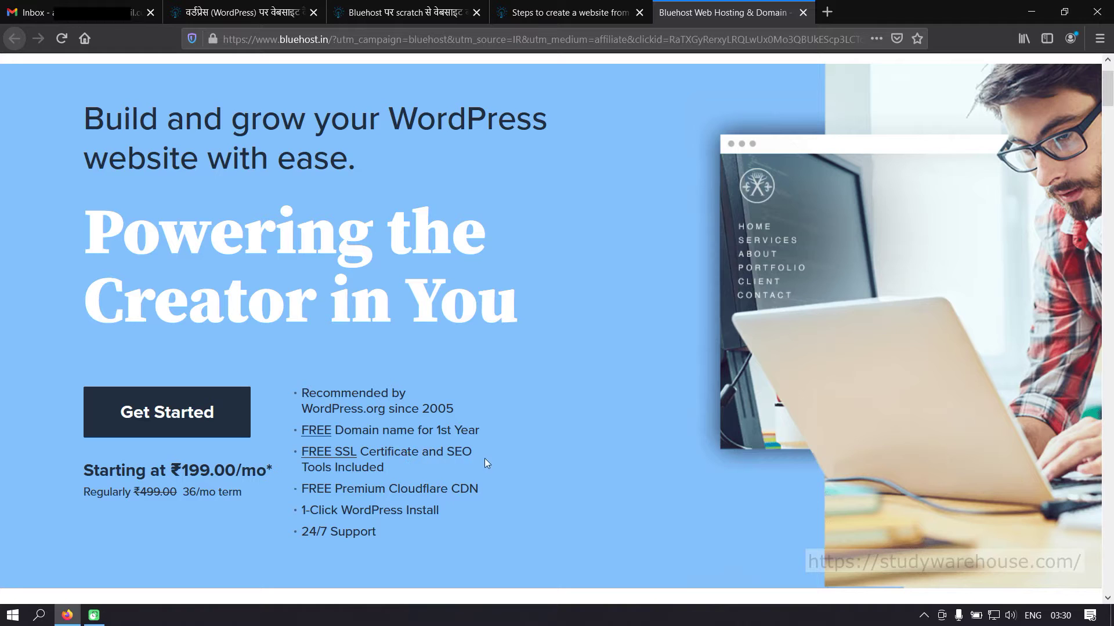
scroll(455, 506, "down", 1)
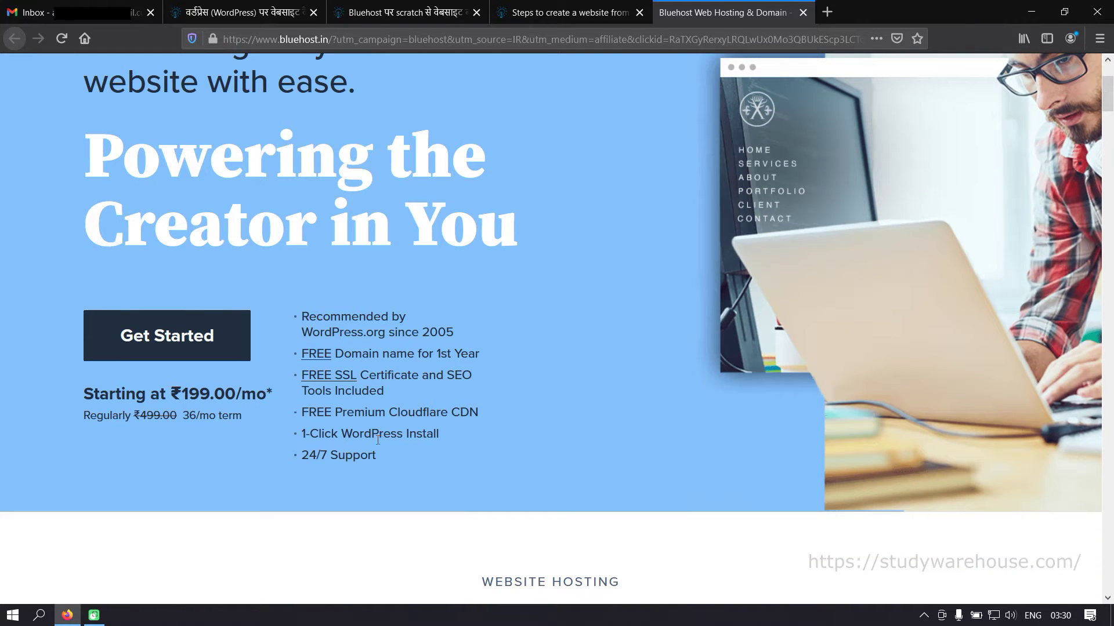
scroll(506, 448, "down", 1)
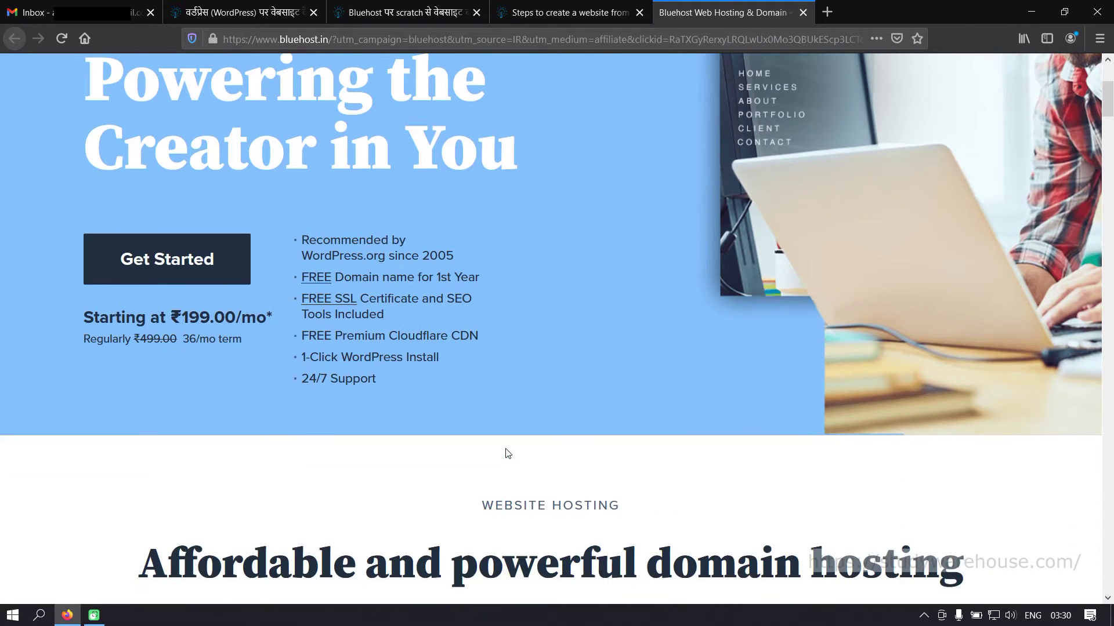
scroll(508, 453, "down", 7)
scroll(505, 448, "down", 1)
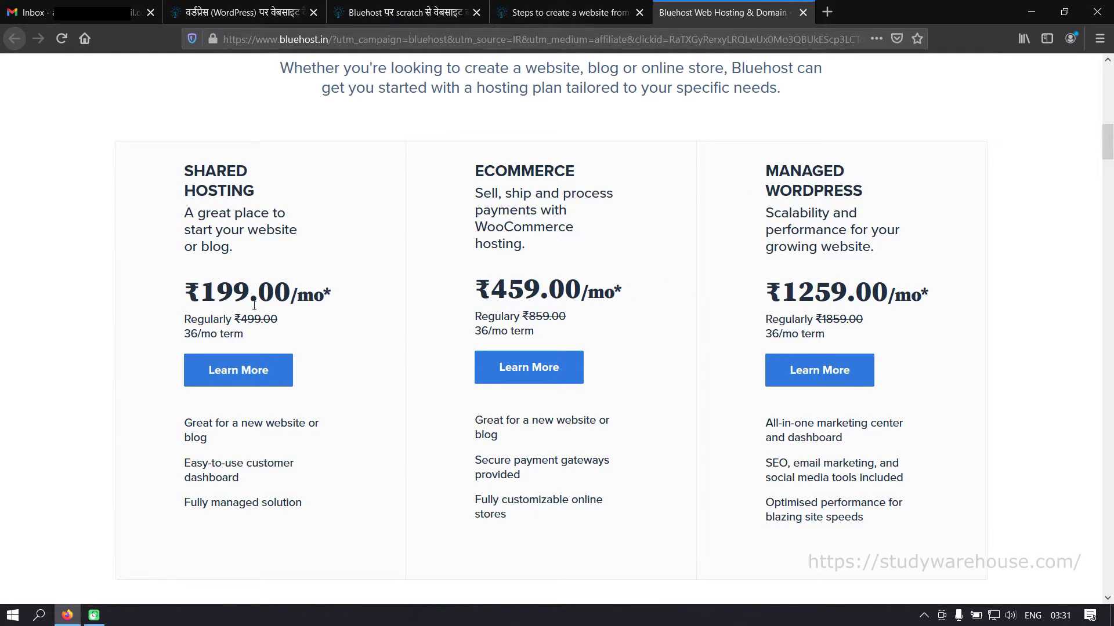
- Open the Shared Hosting details page and scroll to its plan cards
left_click(235, 380)
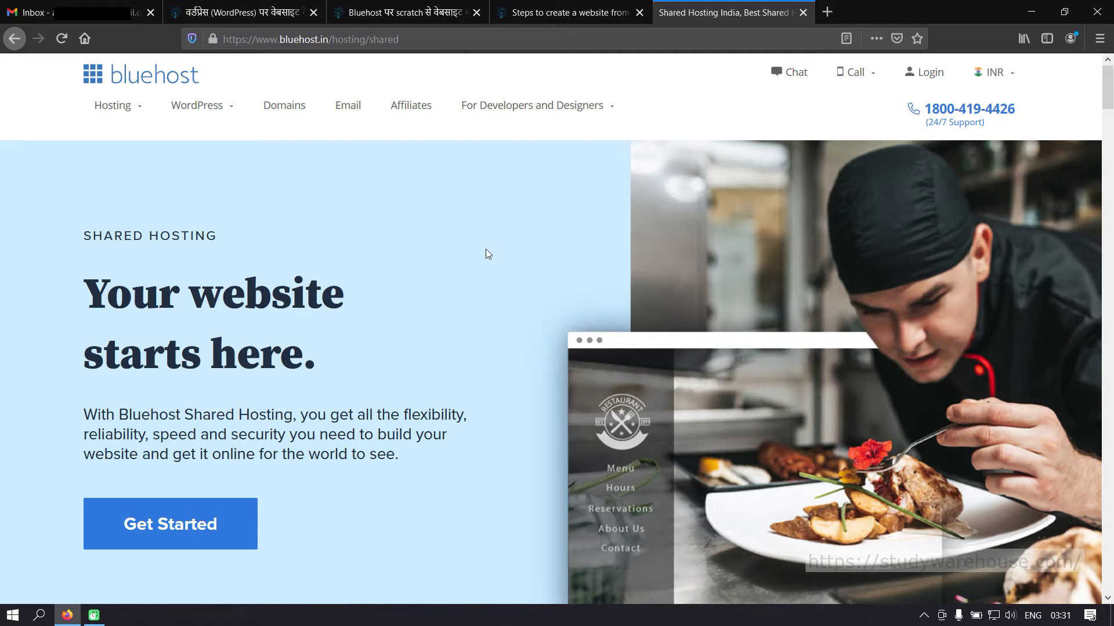
scroll(656, 285, "down", 10)
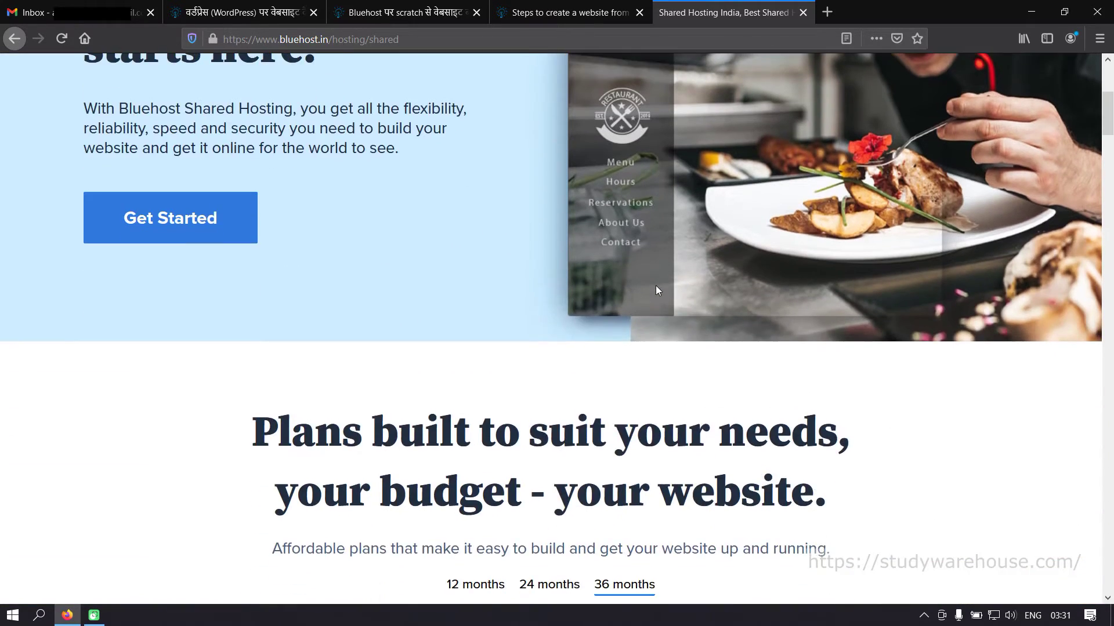
scroll(657, 290, "down", 2)
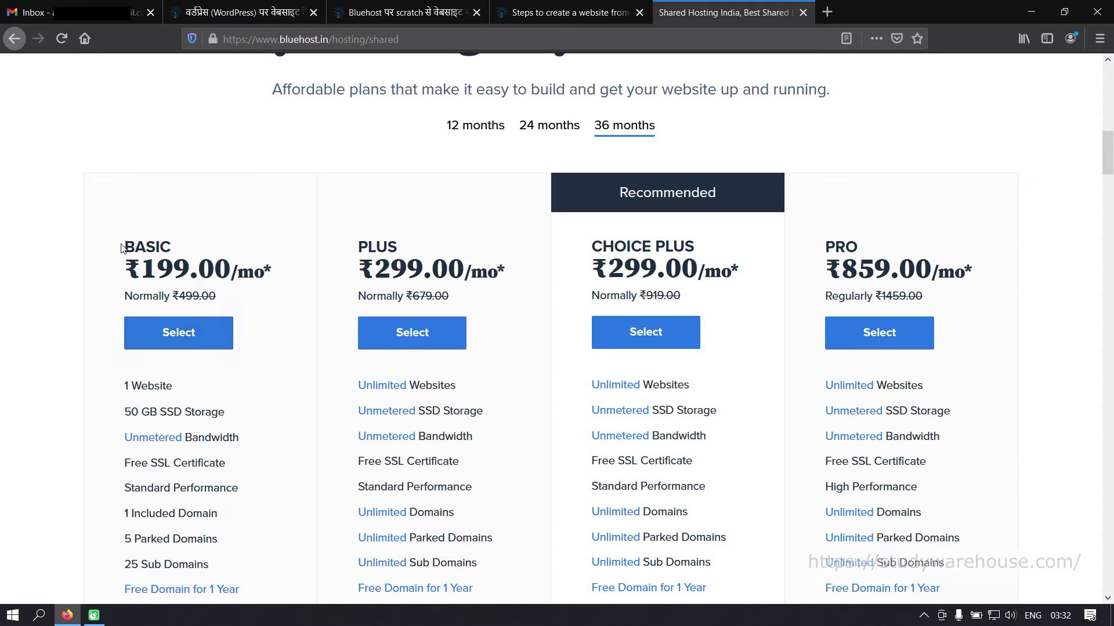
scroll(154, 255, "down", 2)
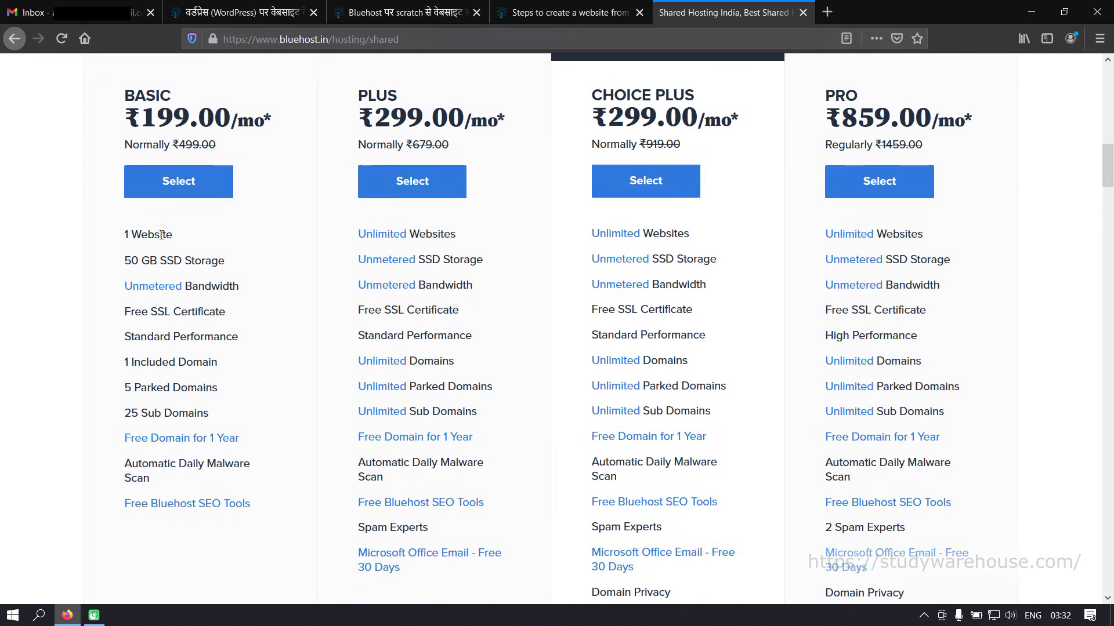
scroll(266, 197, "up", 1)
scroll(165, 201, "up", 1)
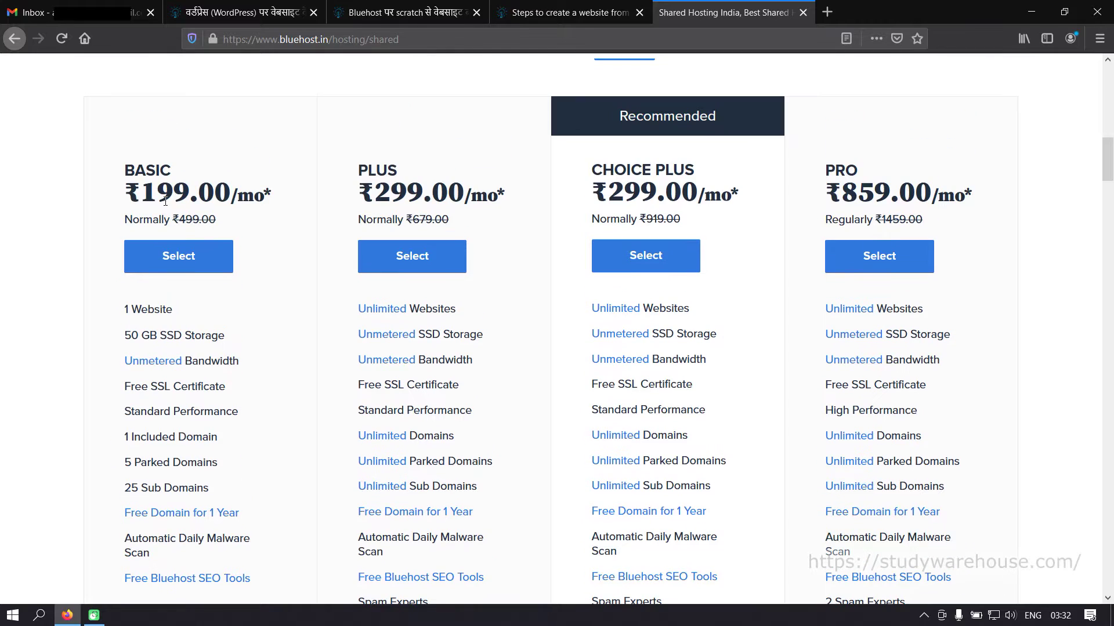
scroll(169, 200, "up", 3)
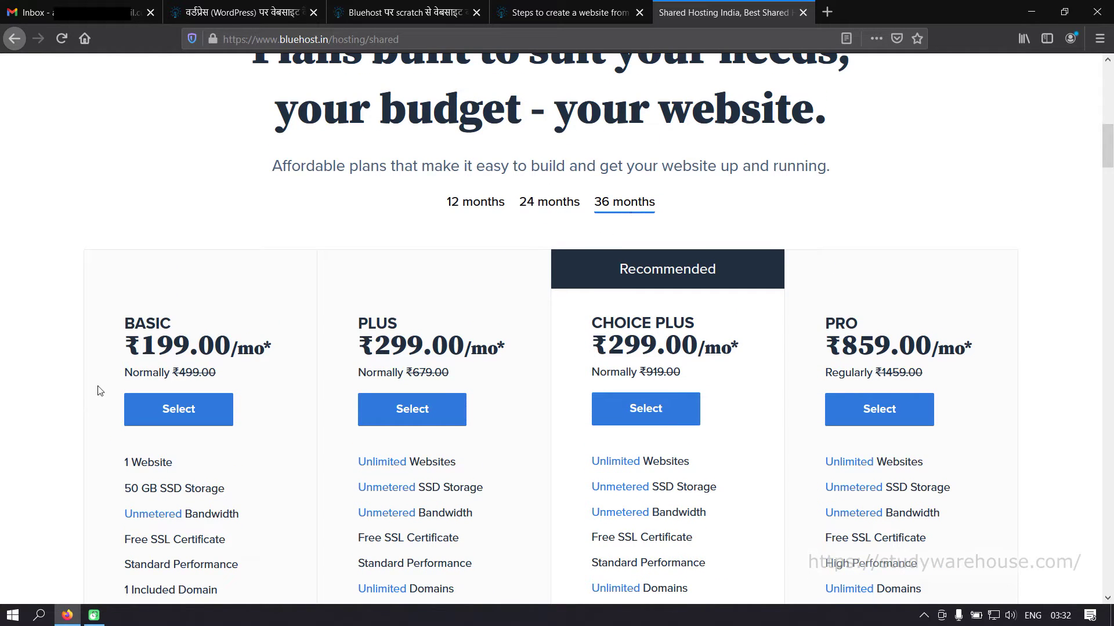
- Compare plan prices for 24- and 12-month terms, settle on 36 months, and review the features
left_click(570, 210)
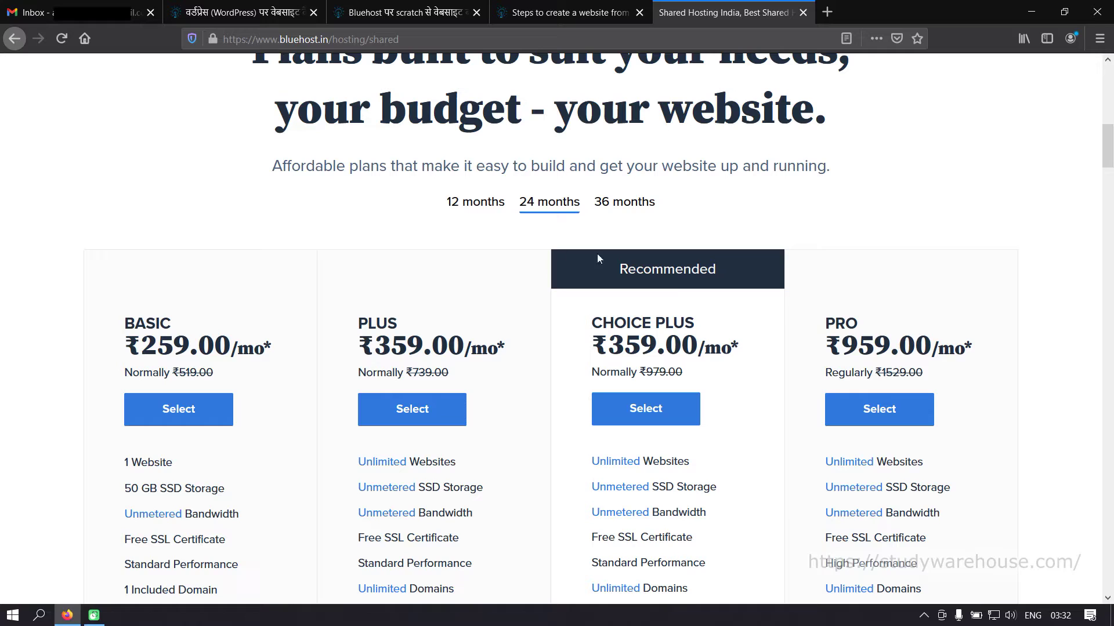
left_click(467, 204)
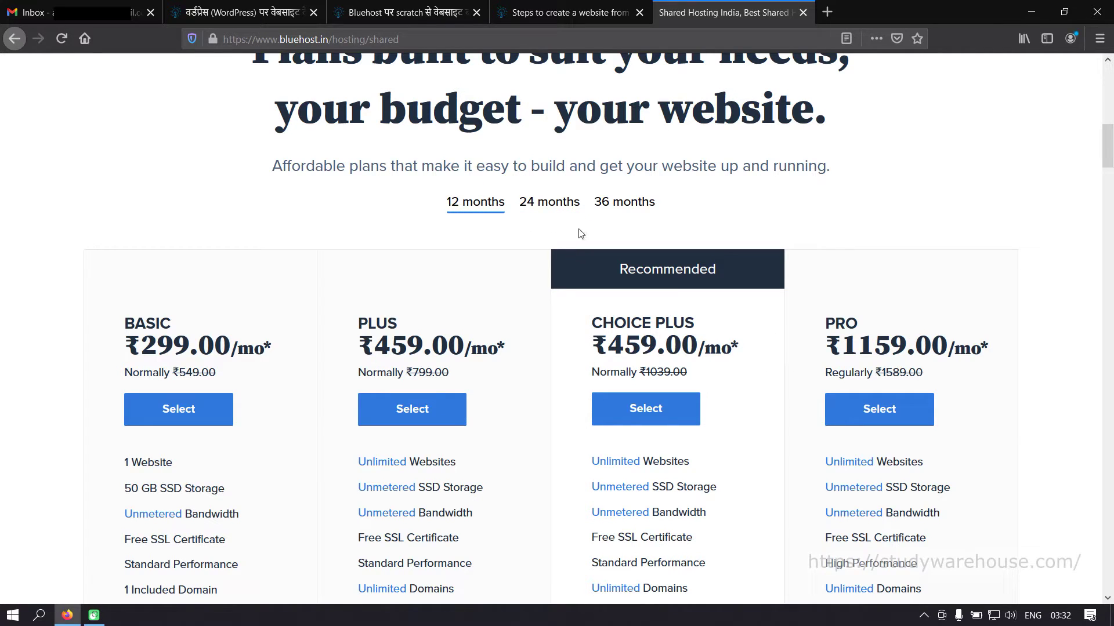
left_click(625, 211)
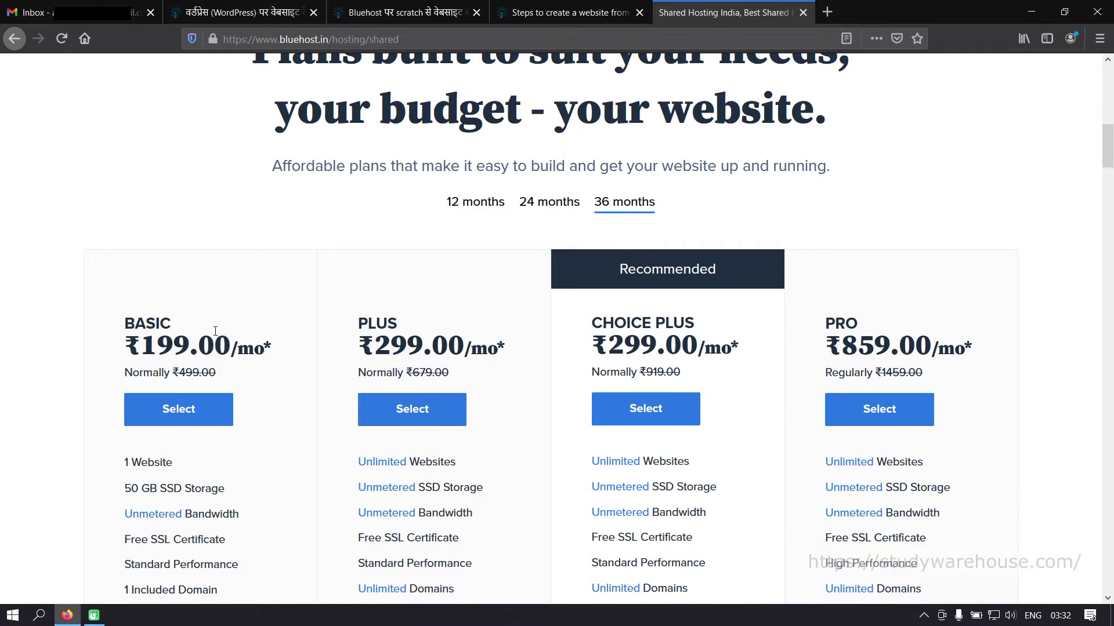
scroll(215, 331, "down", 1)
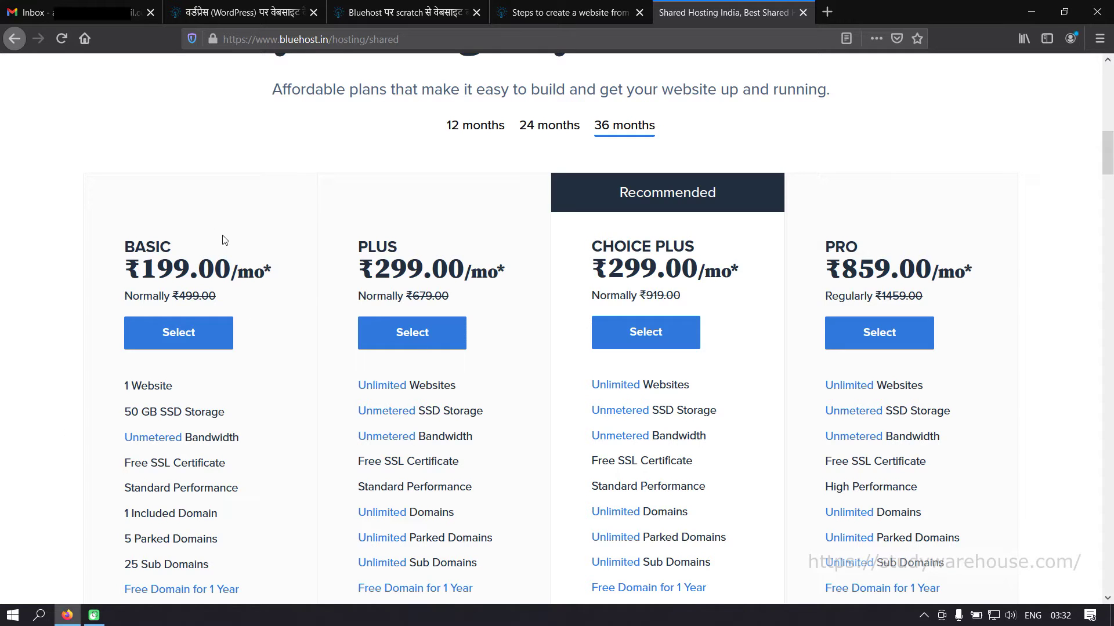
scroll(176, 491, "down", 1)
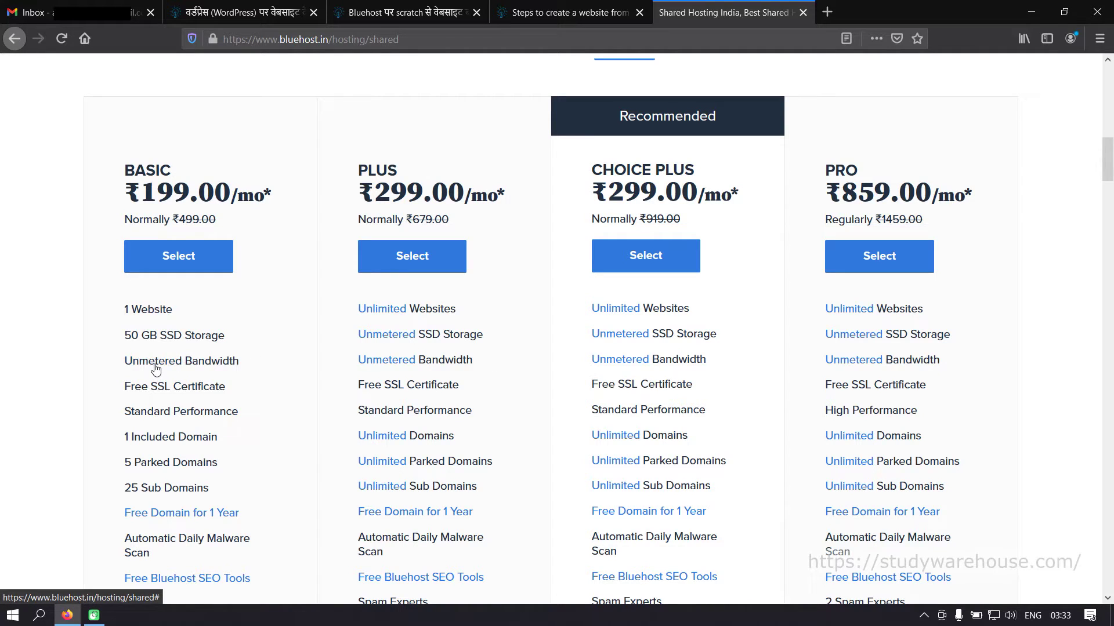
scroll(223, 382, "down", 2)
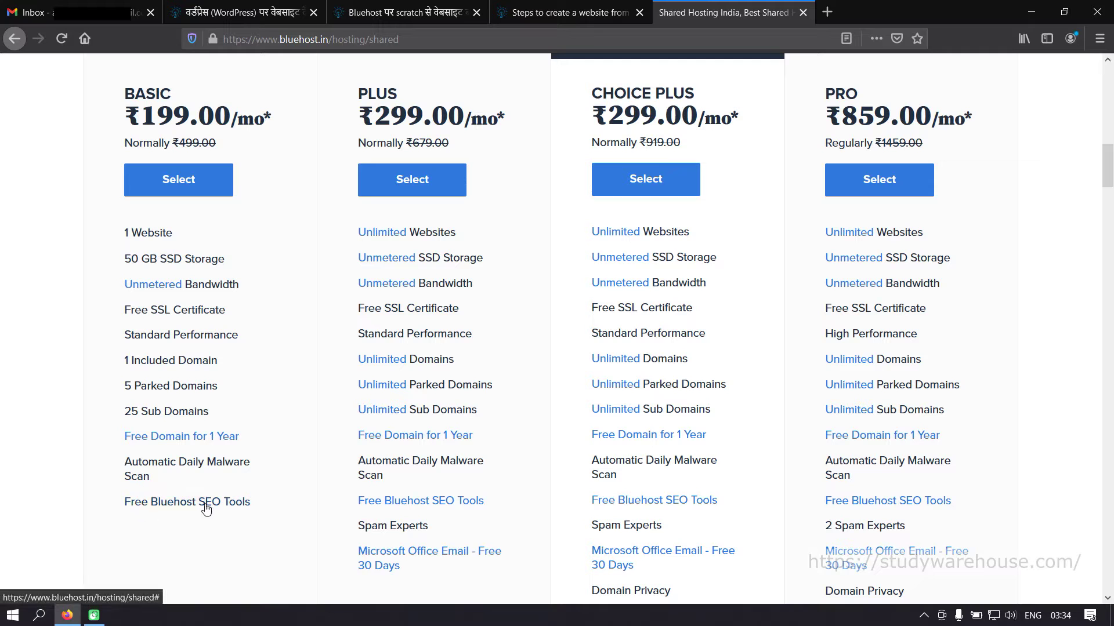
scroll(250, 527, "down", 2)
scroll(248, 493, "up", 3)
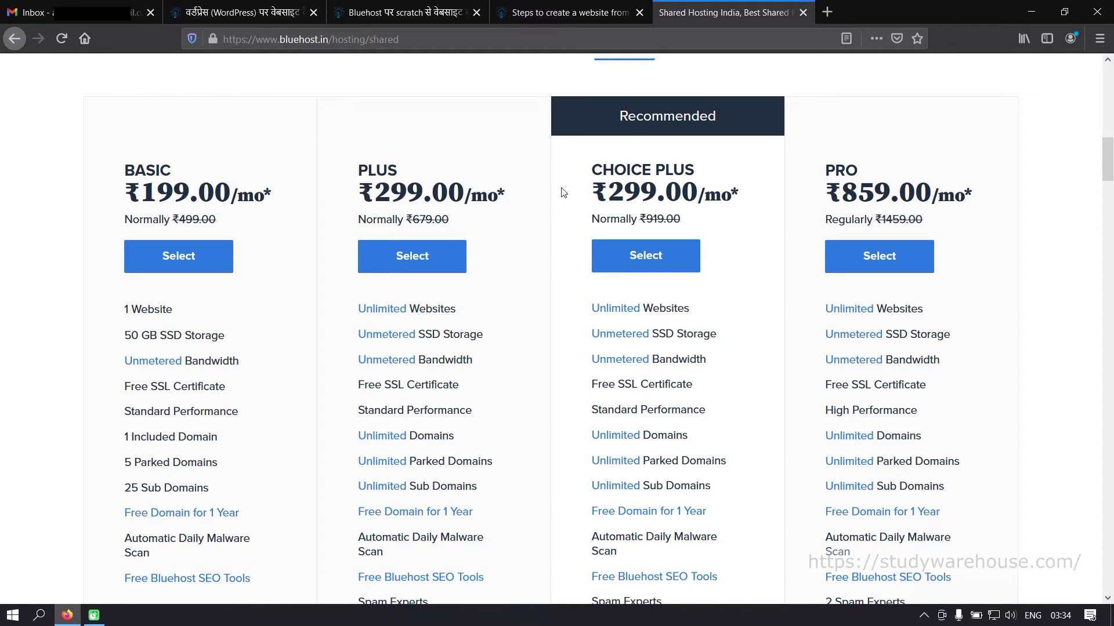
left_click_drag(616, 187, 658, 187)
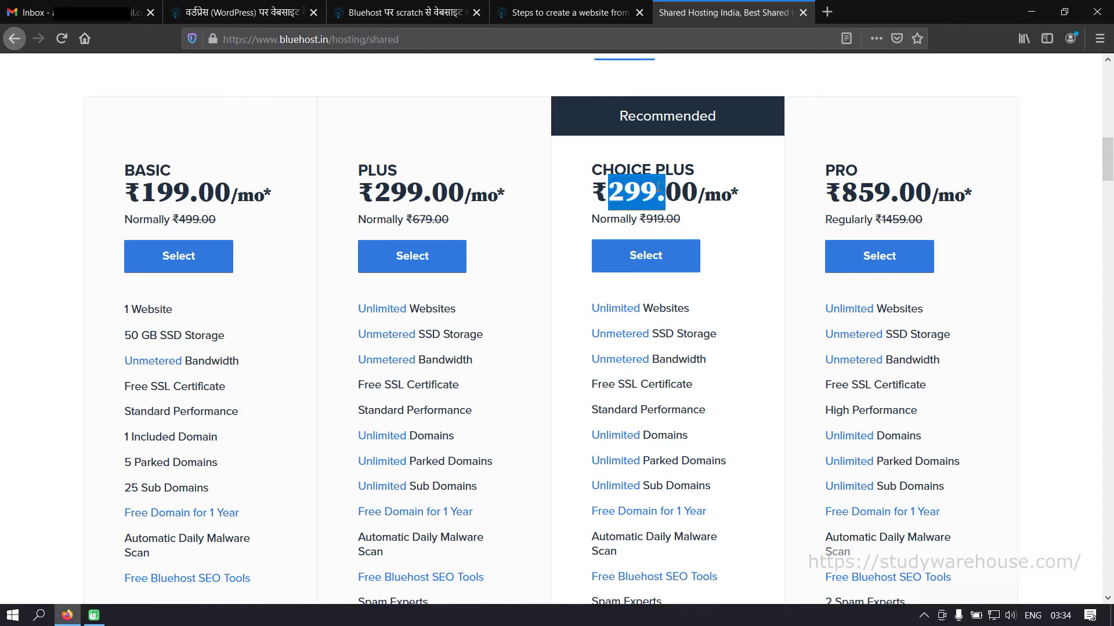
left_click(524, 198)
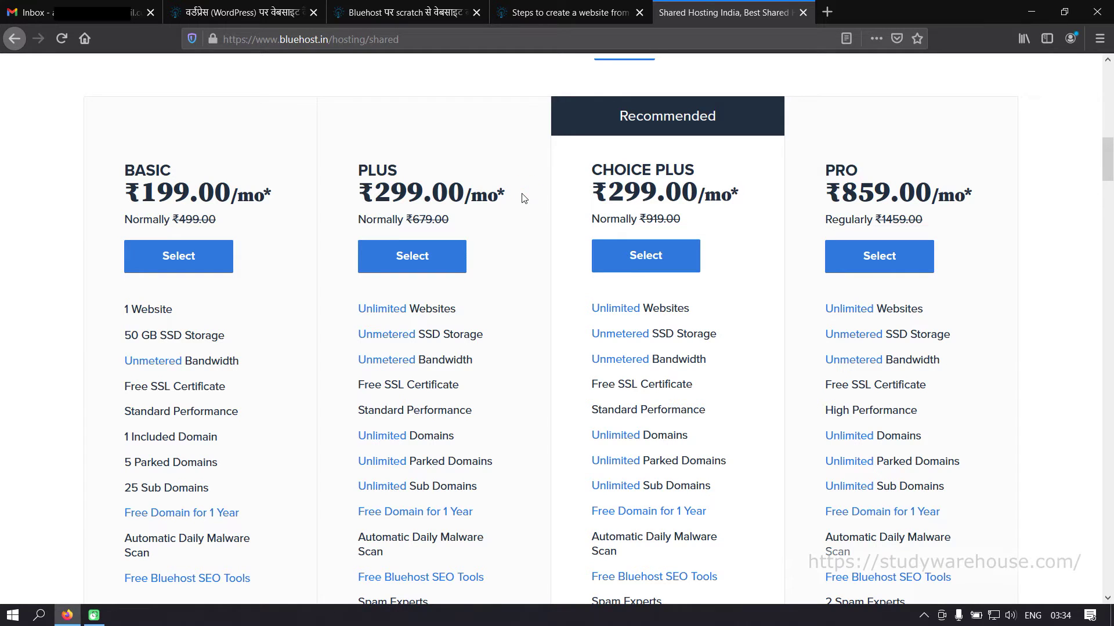
left_click_drag(407, 219, 449, 220)
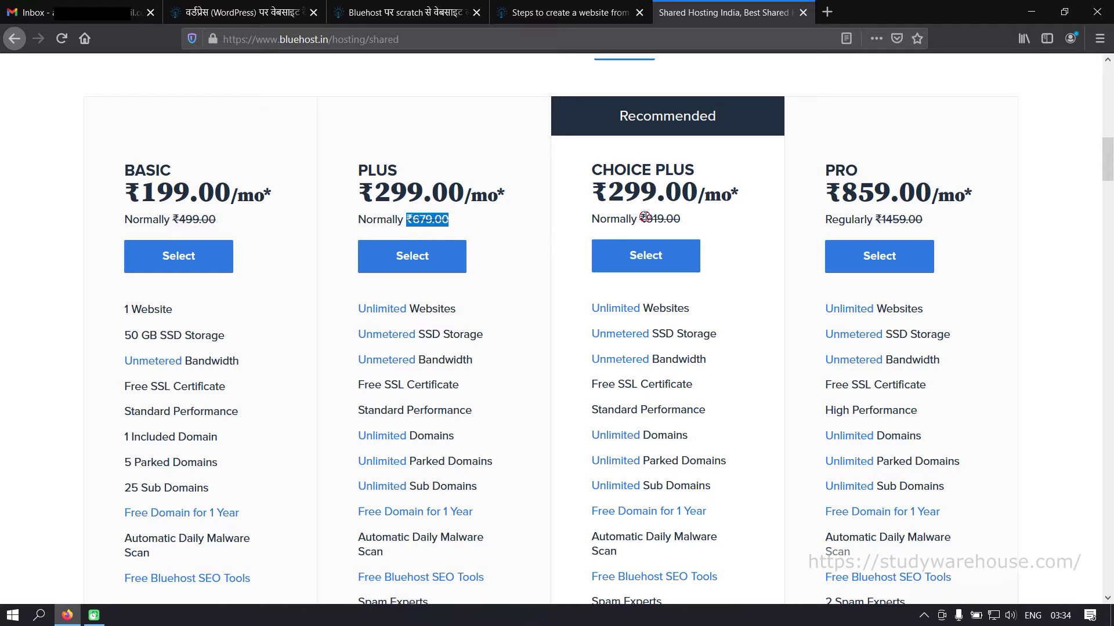
left_click_drag(640, 219, 690, 220)
left_click(713, 218)
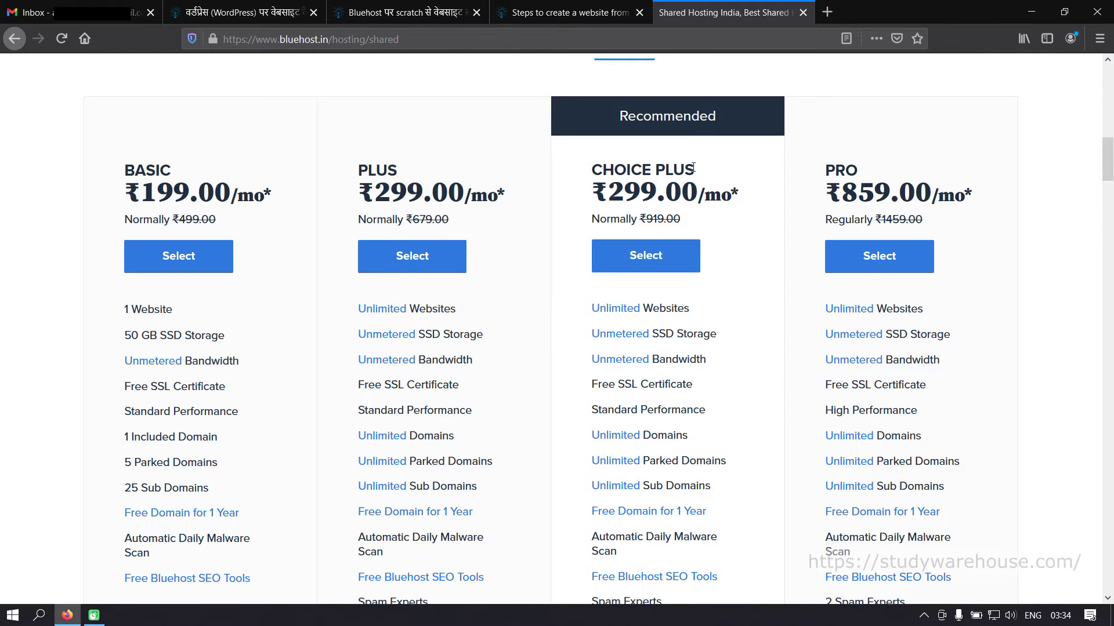
scroll(693, 165, "up", 4)
scroll(667, 311, "down", 2)
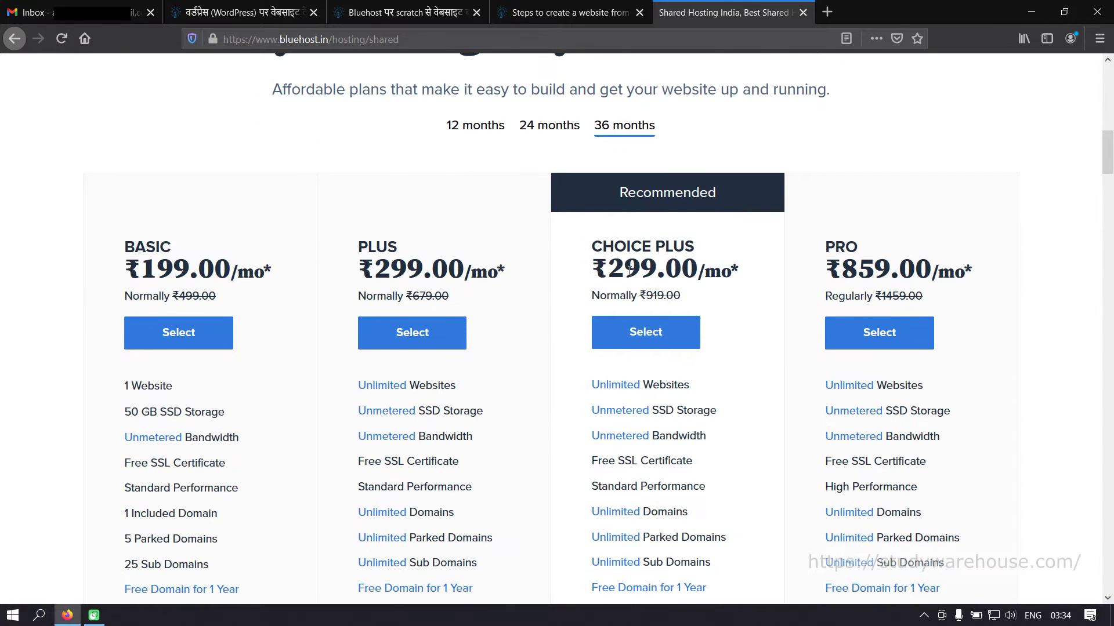
left_click_drag(609, 268, 721, 271)
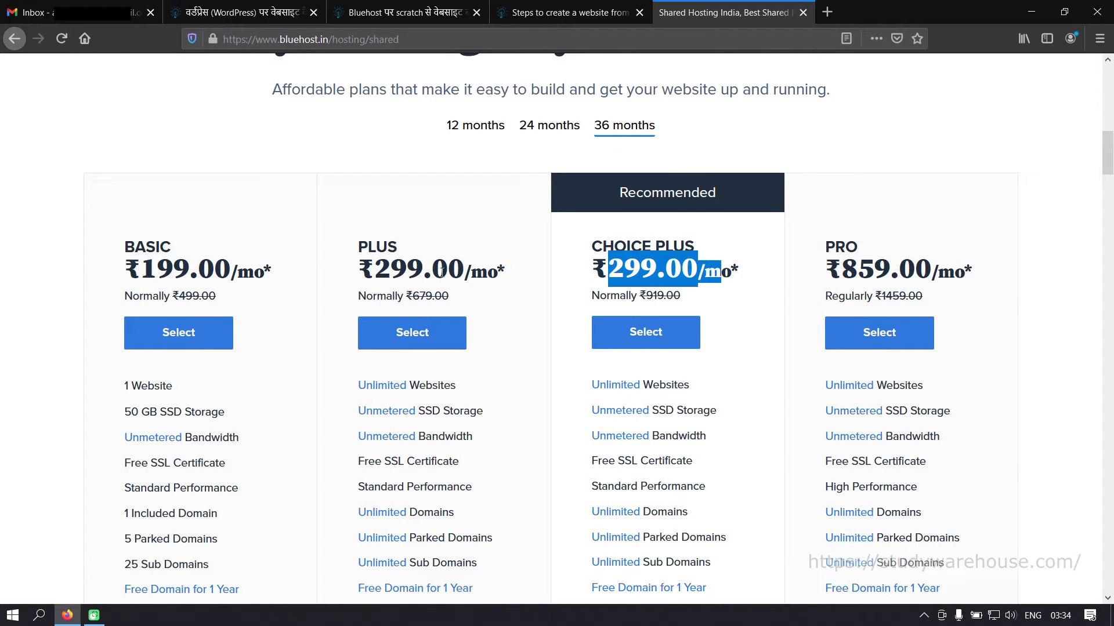
scroll(713, 378, "down", 5)
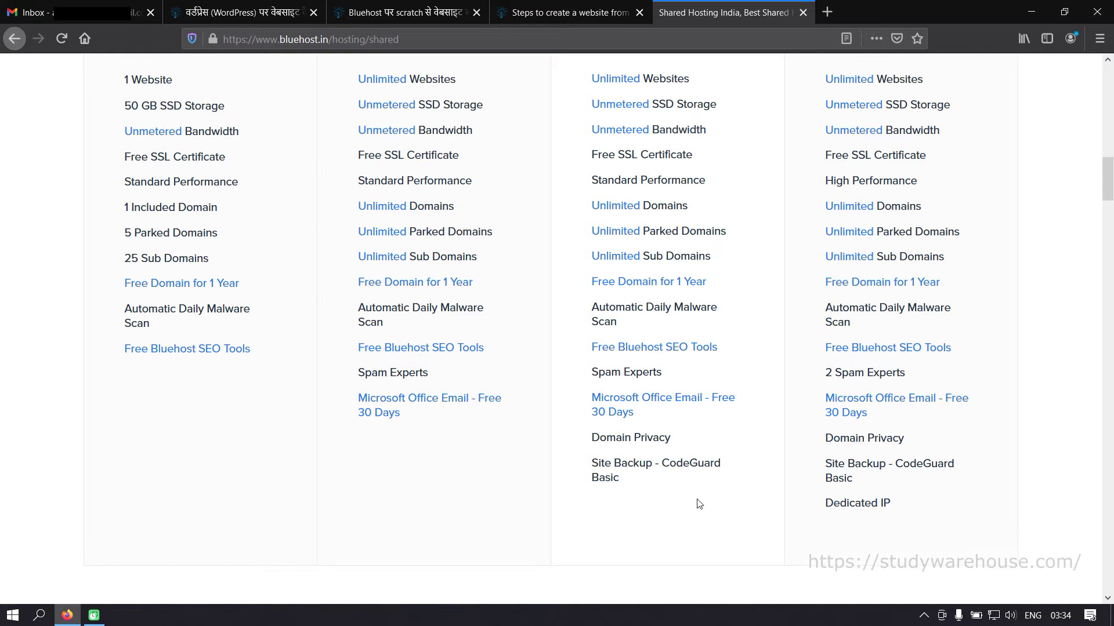
scroll(690, 511, "up", 6)
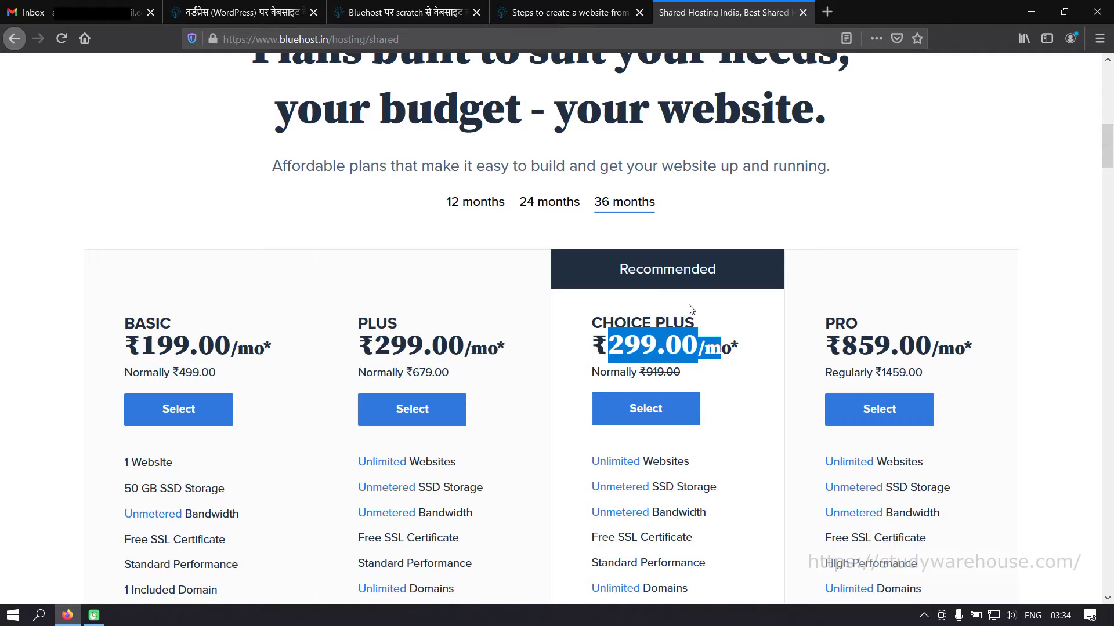
left_click(688, 307)
scroll(675, 359, "down", 1)
scroll(674, 359, "down", 2)
scroll(671, 209, "up", 3)
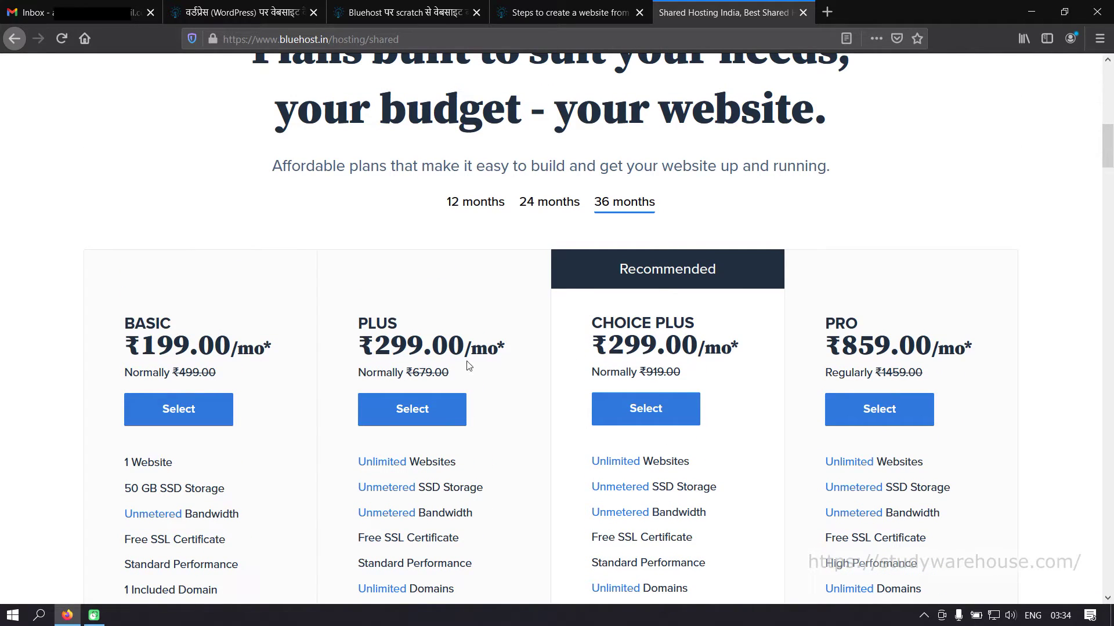
scroll(683, 379, "down", 3)
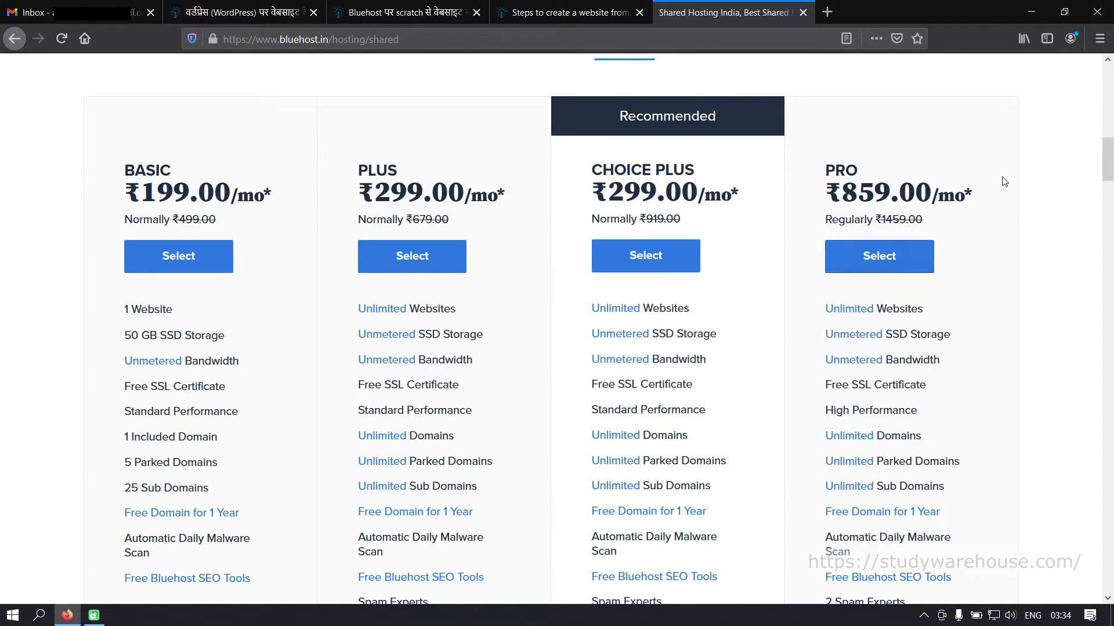
left_click_drag(842, 186, 955, 191)
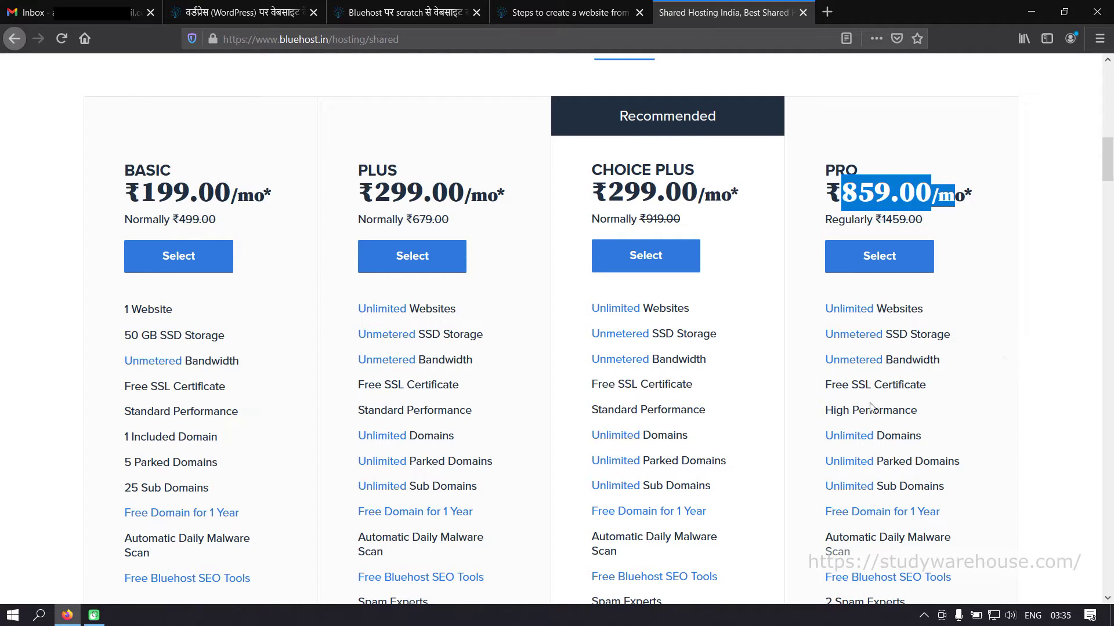
left_click_drag(824, 411, 829, 410)
left_click_drag(908, 410, 927, 413)
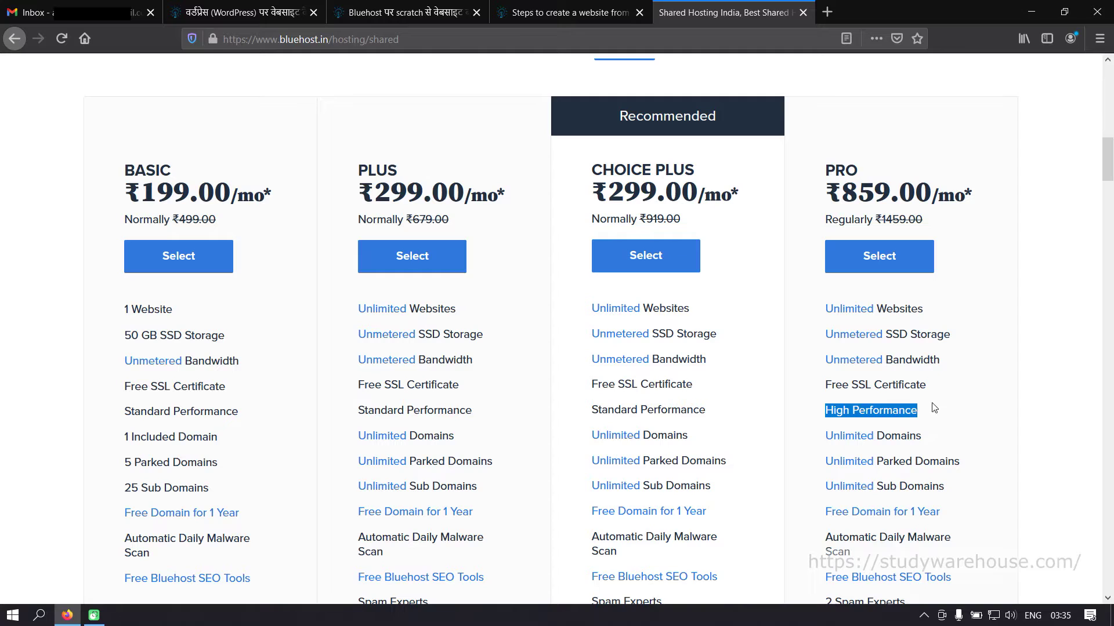
left_click(945, 406)
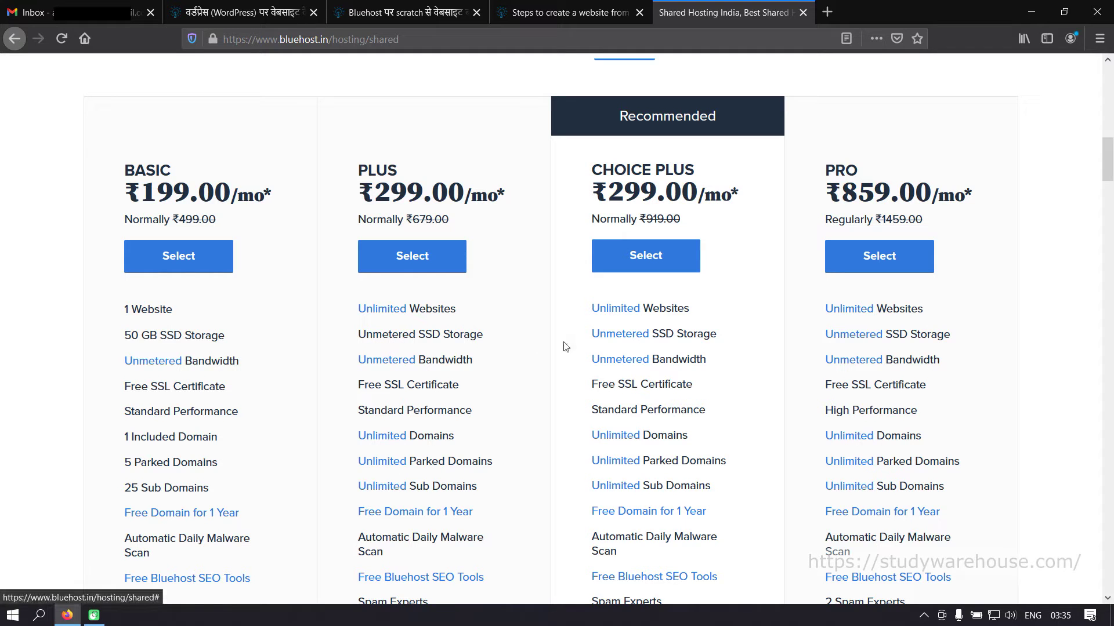
scroll(922, 348, "down", 2)
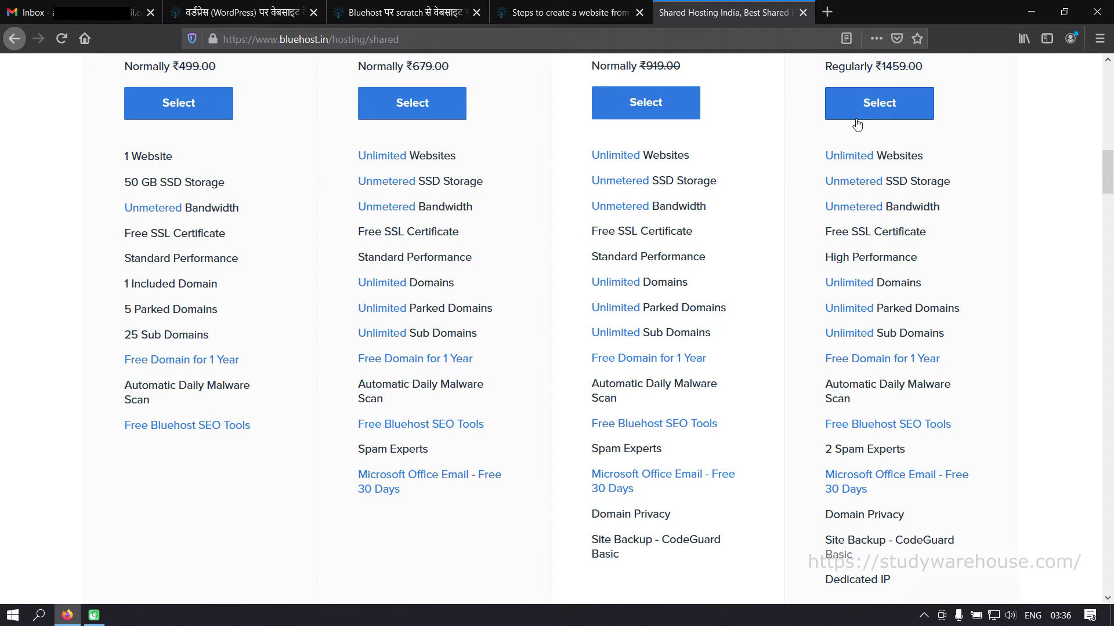
scroll(853, 226, "up", 3)
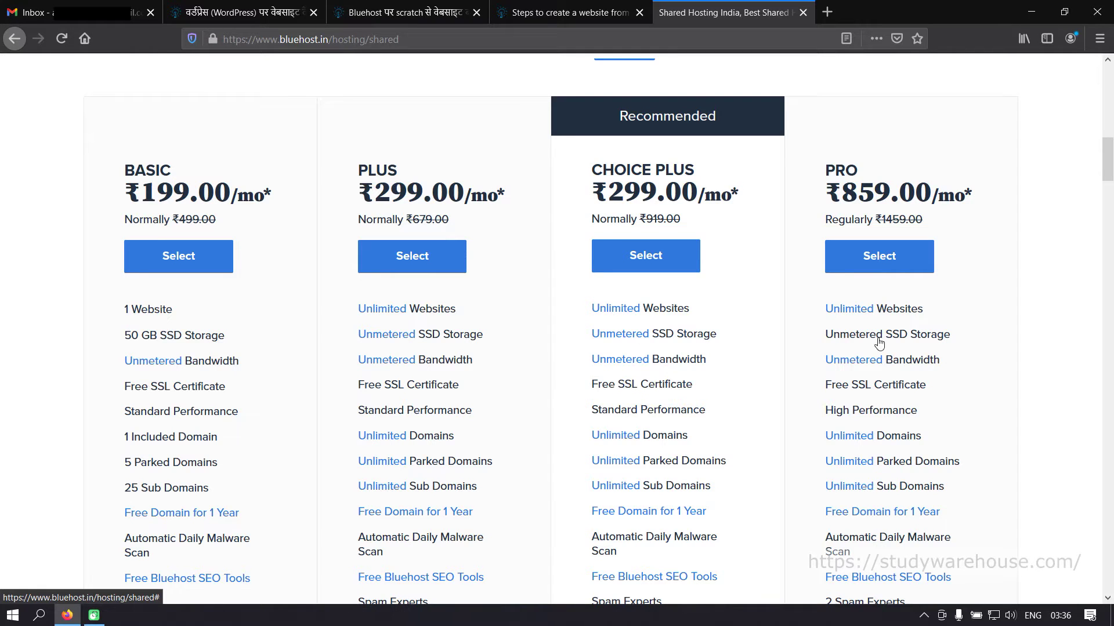
scroll(941, 344, "down", 1)
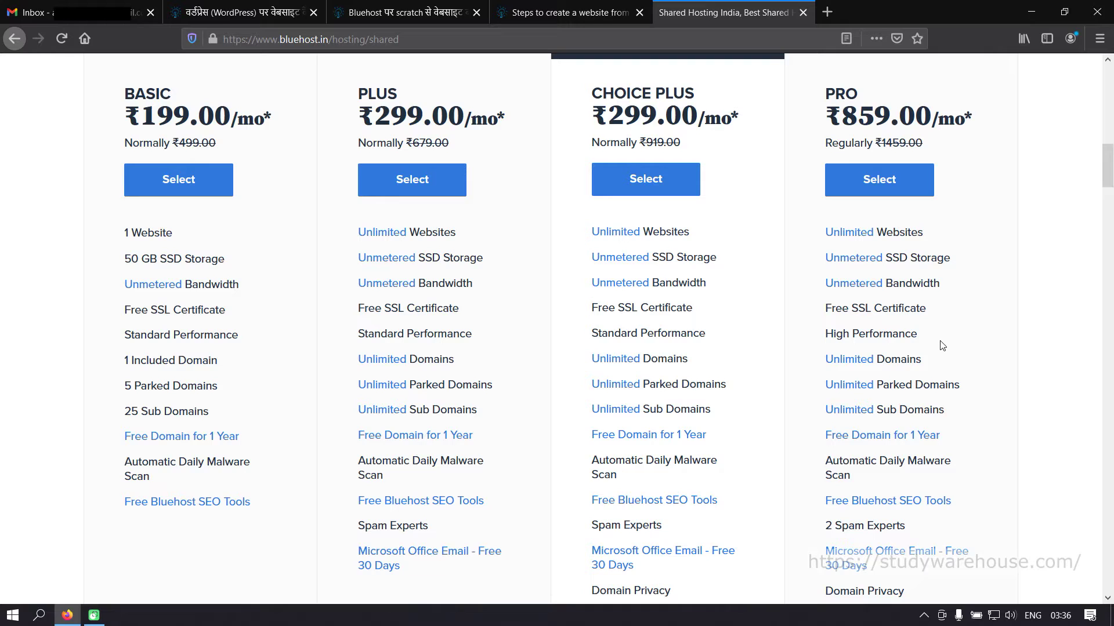
scroll(941, 346, "down", 1)
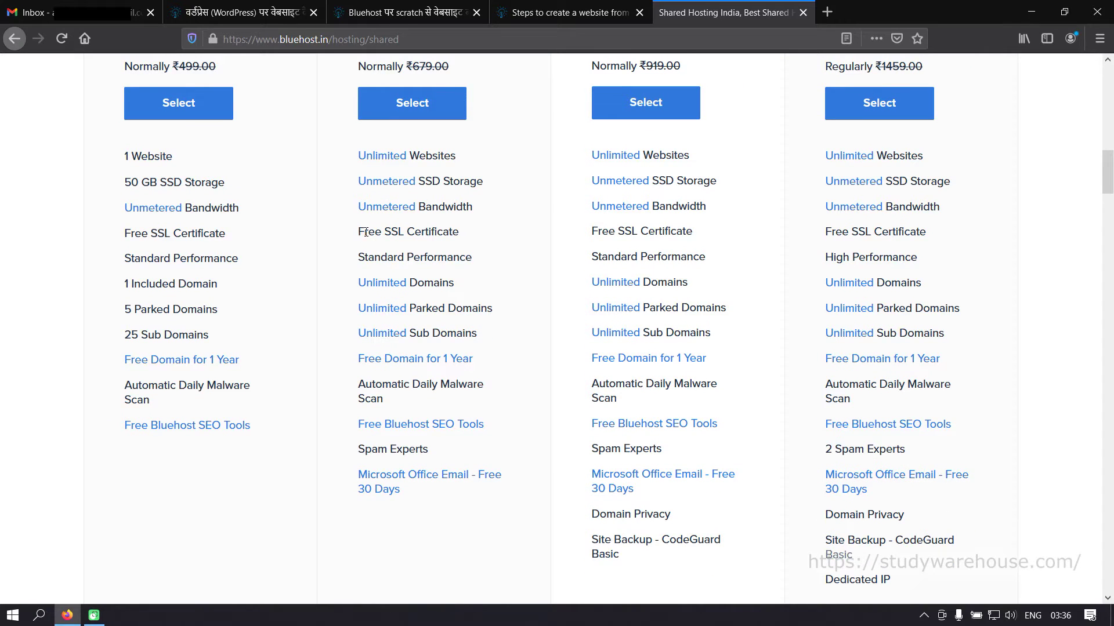
left_click_drag(359, 232, 443, 232)
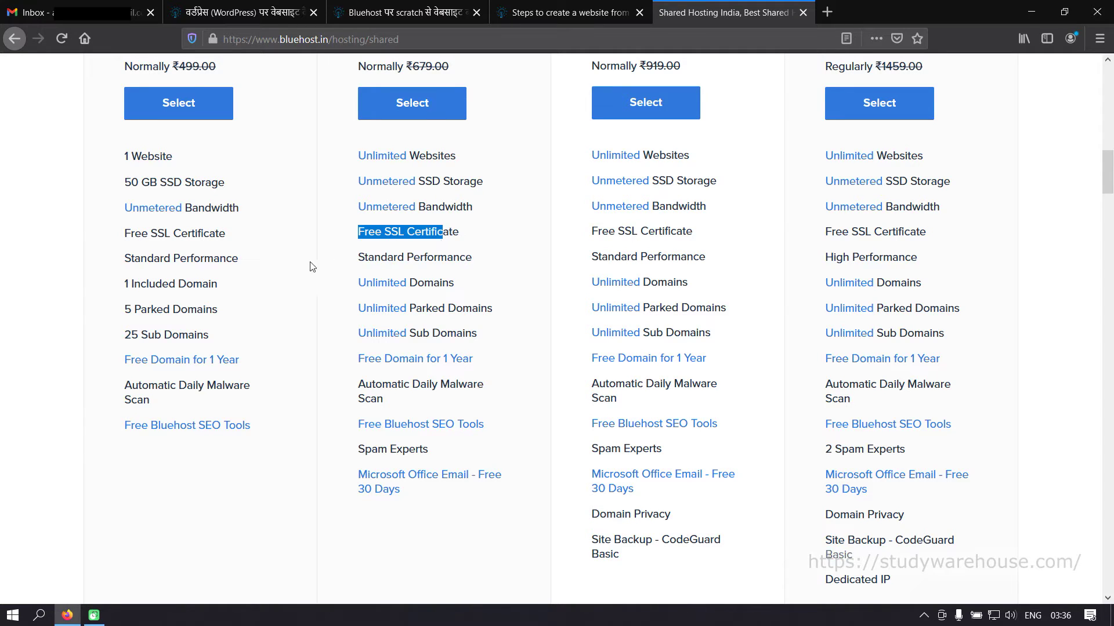
left_click(691, 255)
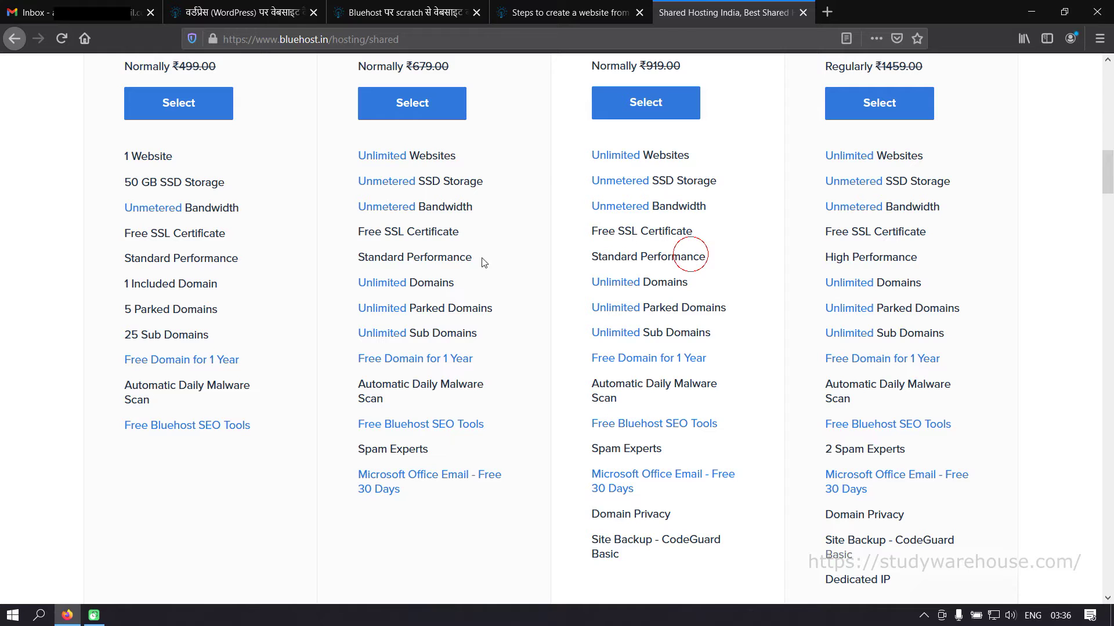
left_click_drag(871, 258, 940, 261)
scroll(940, 258, "up", 3)
scroll(940, 380, "down", 3)
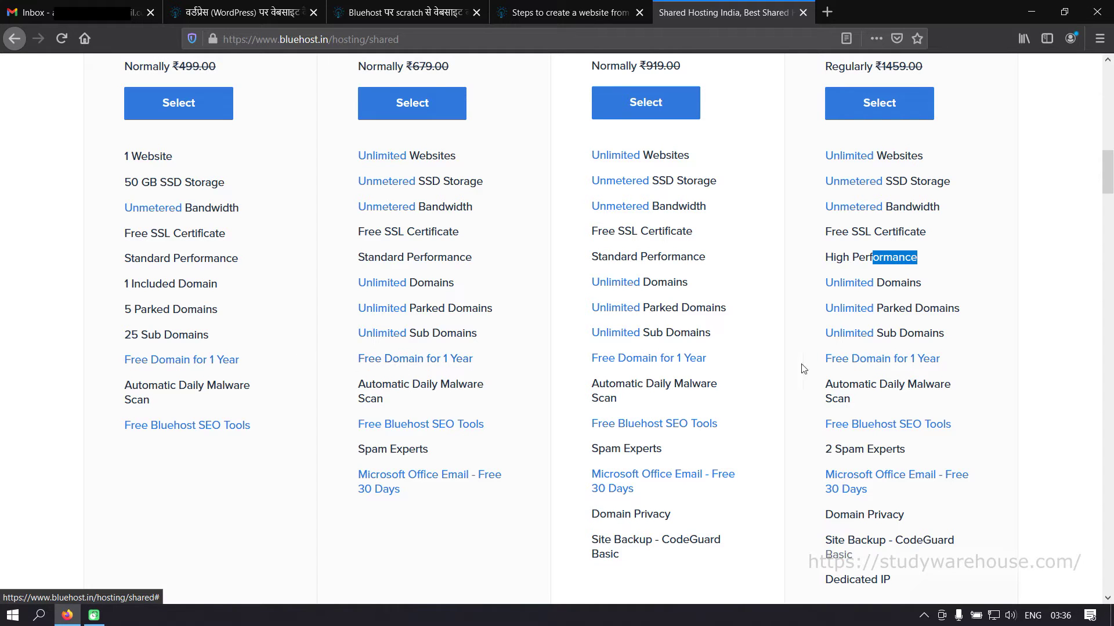
scroll(977, 371, "up", 4)
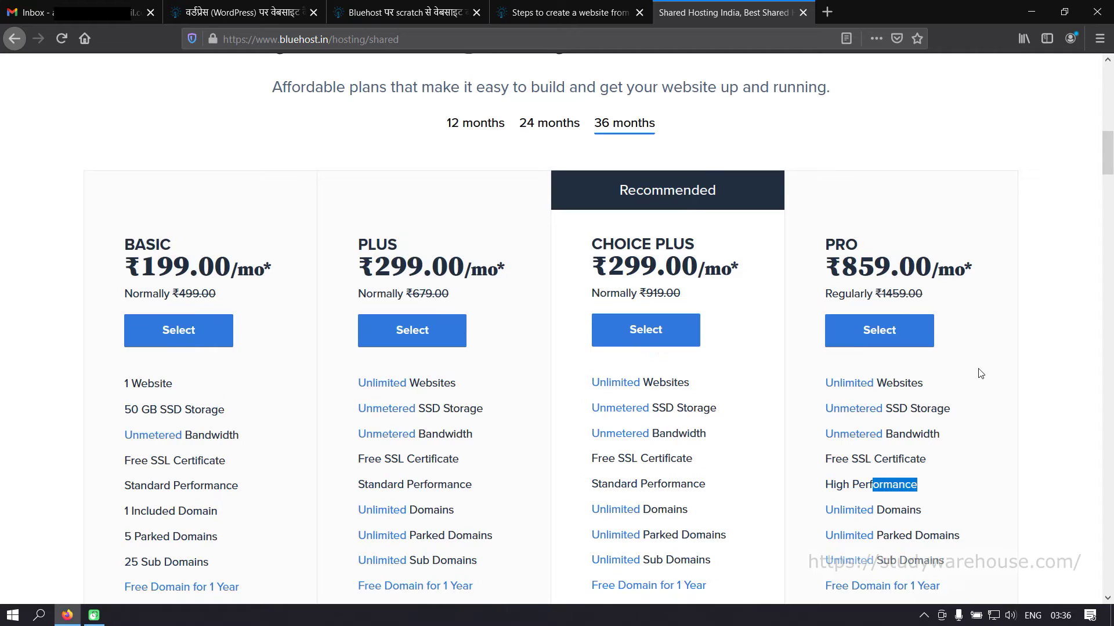
scroll(548, 209, "up", 5)
scroll(606, 348, "down", 10)
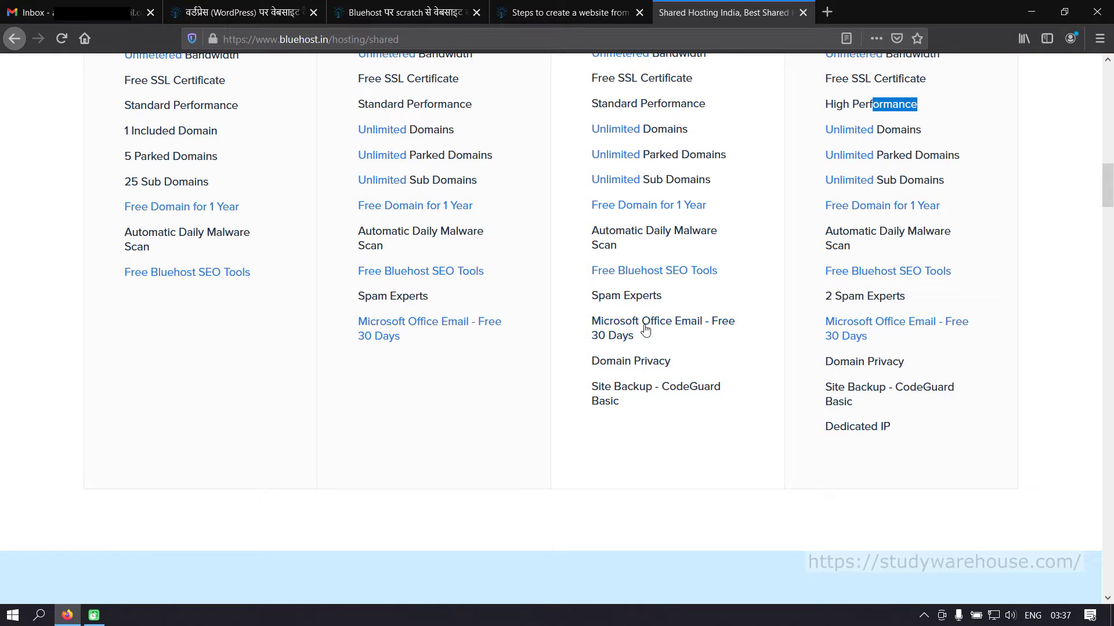
scroll(620, 377, "up", 3)
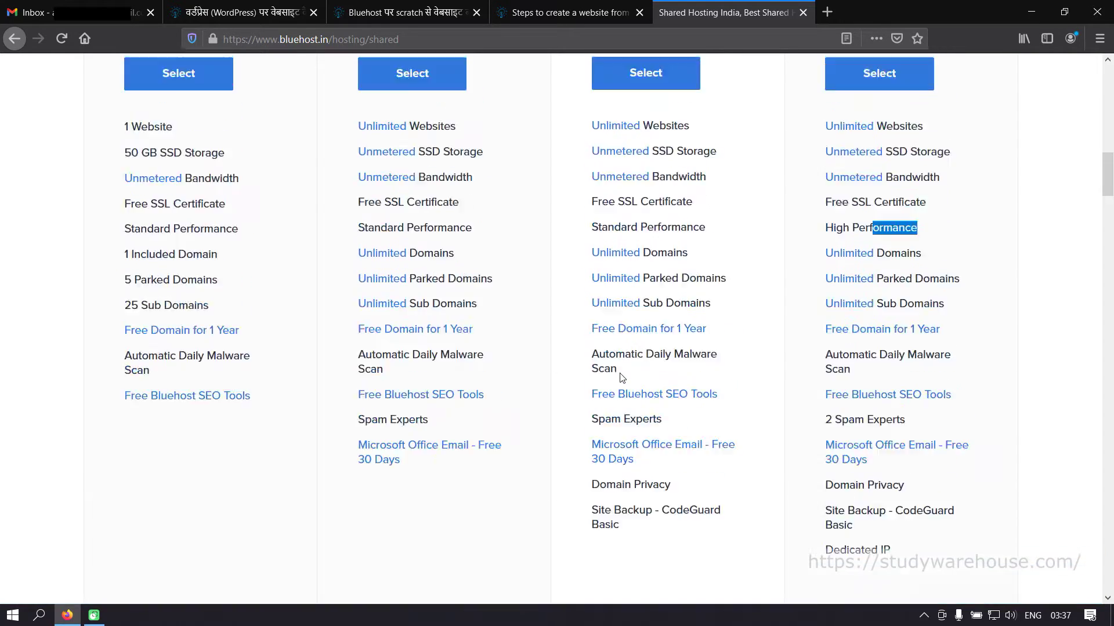
scroll(620, 377, "up", 3)
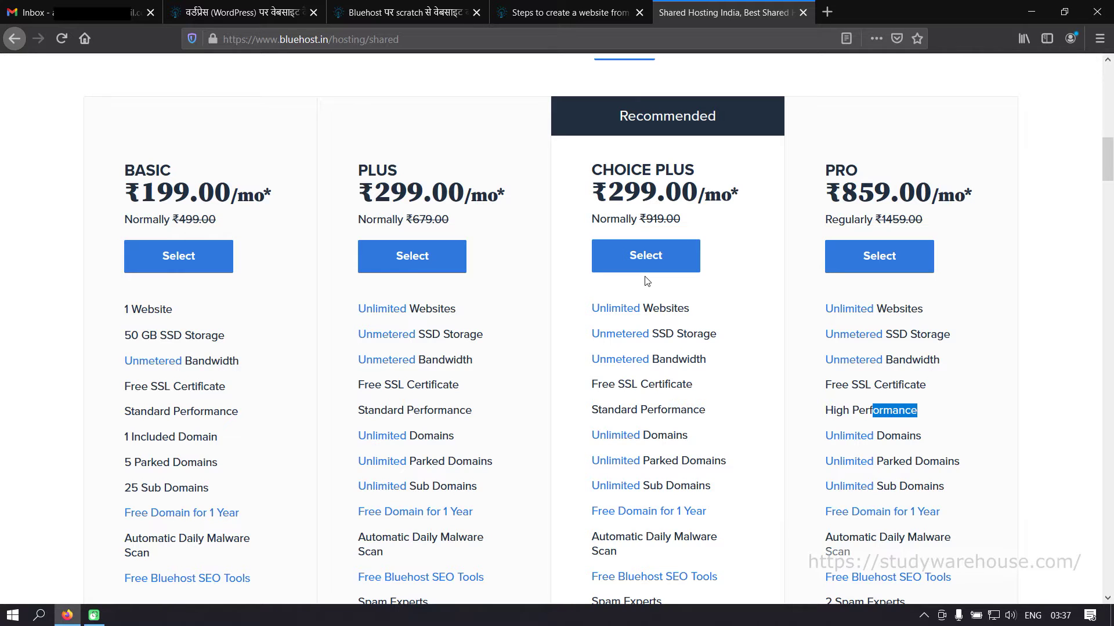
scroll(647, 281, "down", 8)
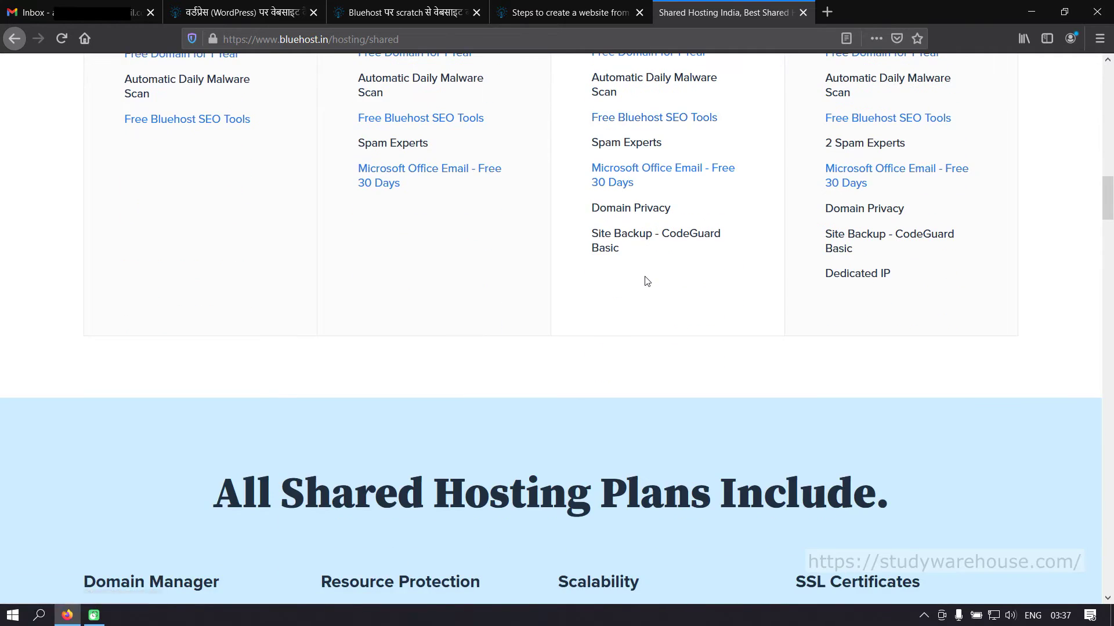
scroll(646, 281, "up", 3)
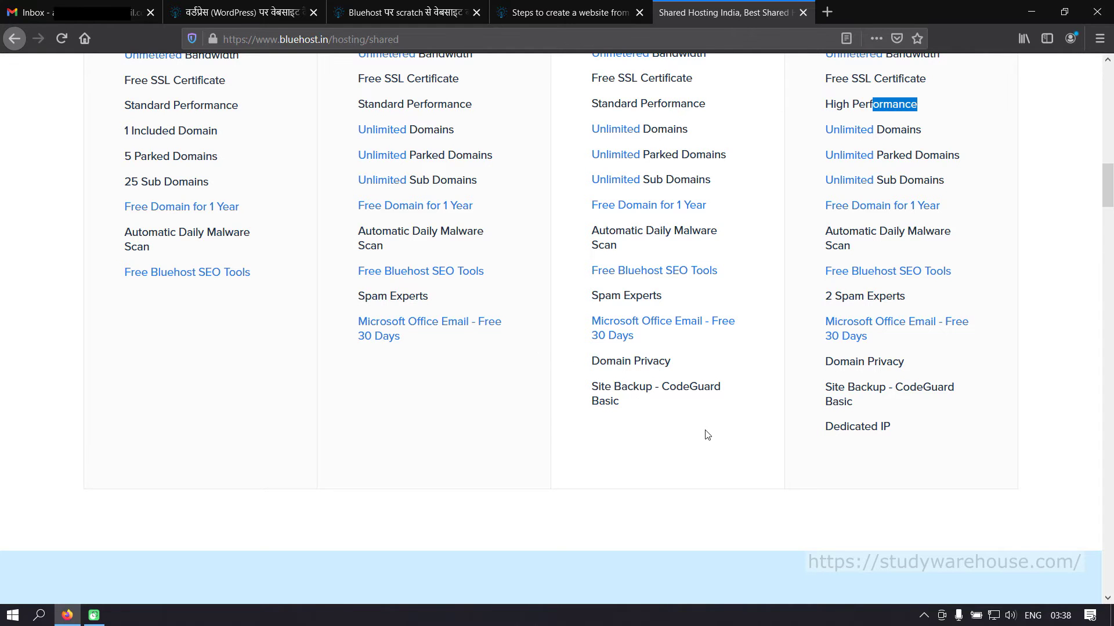
scroll(706, 435, "up", 10)
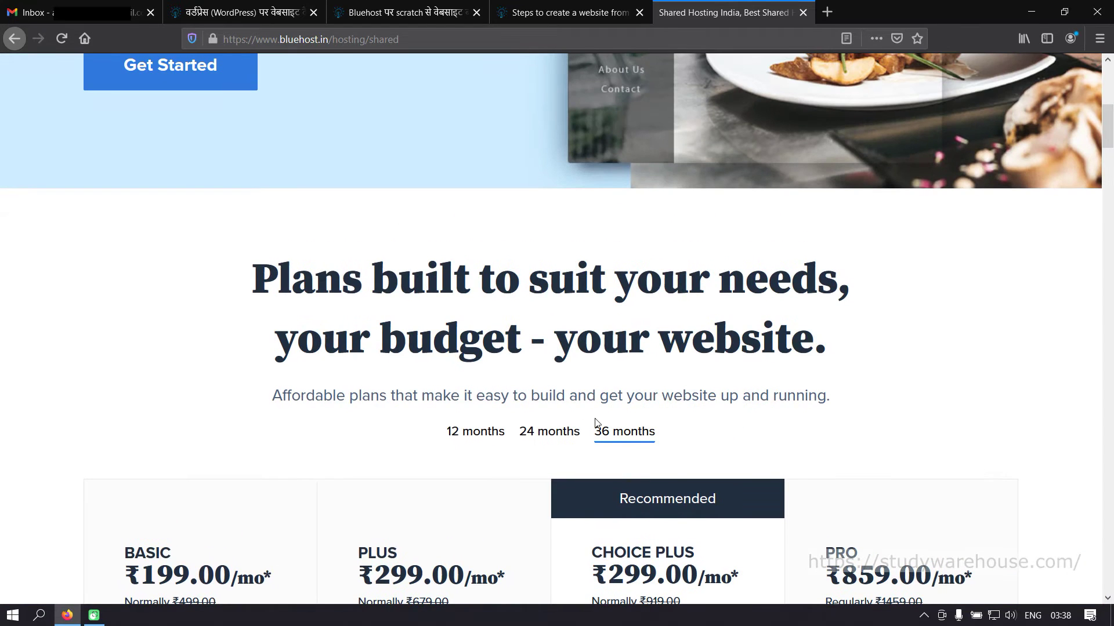
scroll(603, 421, "up", 5)
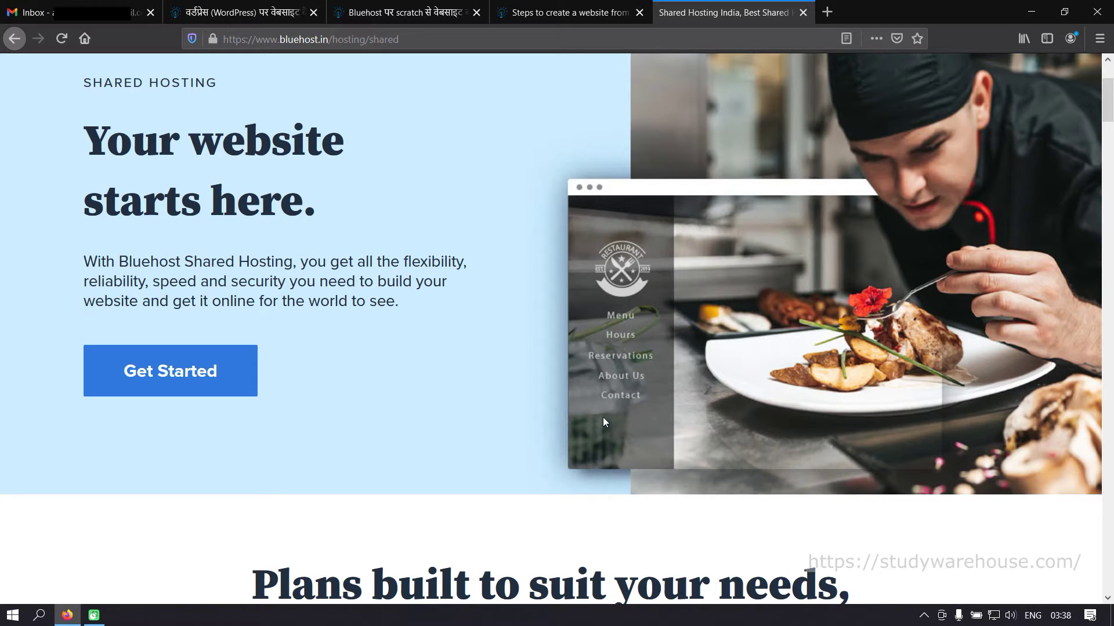
scroll(604, 416, "up", 3)
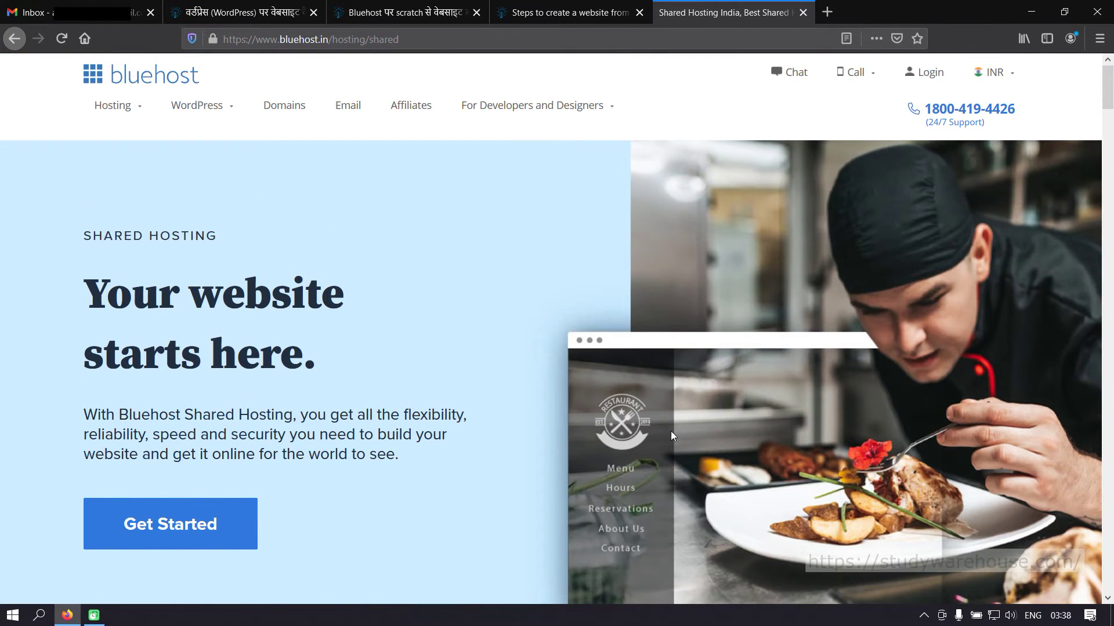
scroll(672, 435, "down", 18)
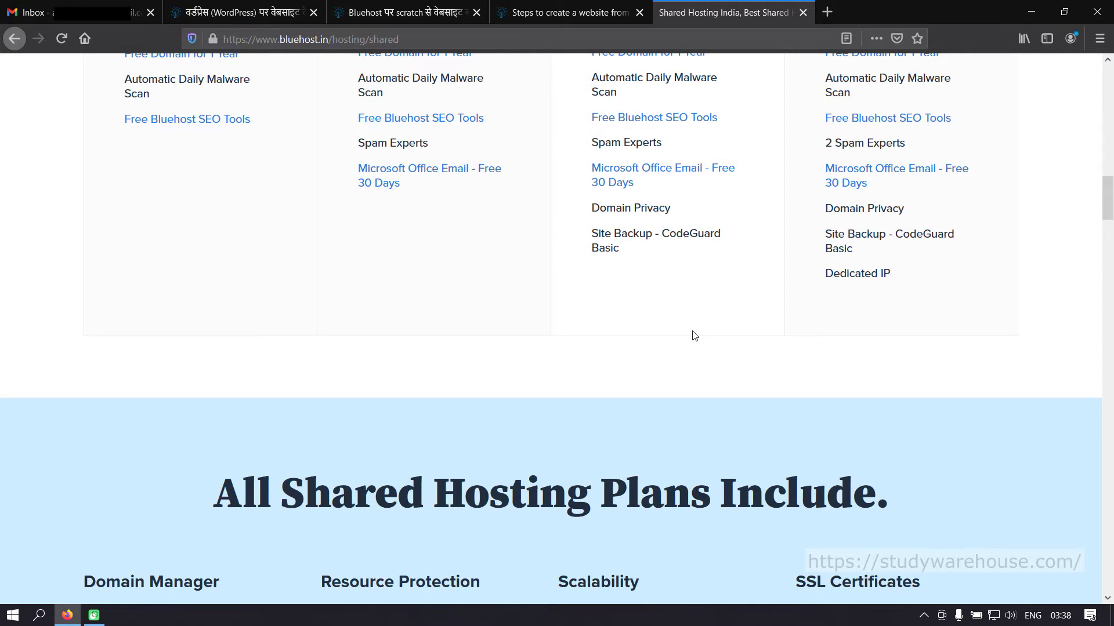
- Scroll the plan comparison and highlight Domain Privacy in the Choice Plus plan
scroll(673, 305, "up", 1)
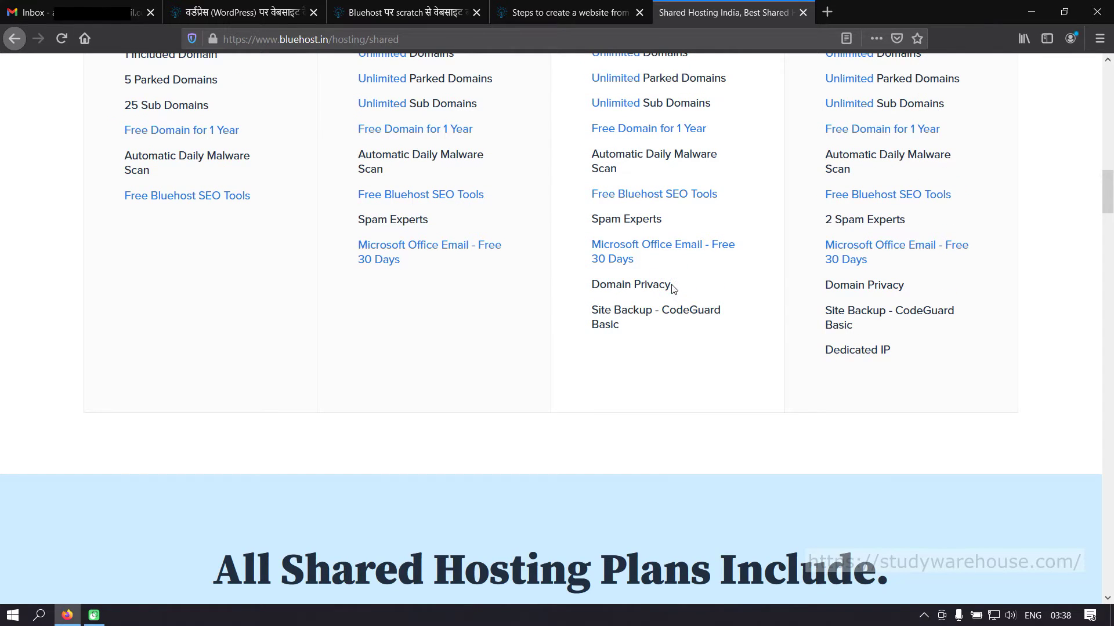
scroll(673, 288, "up", 2)
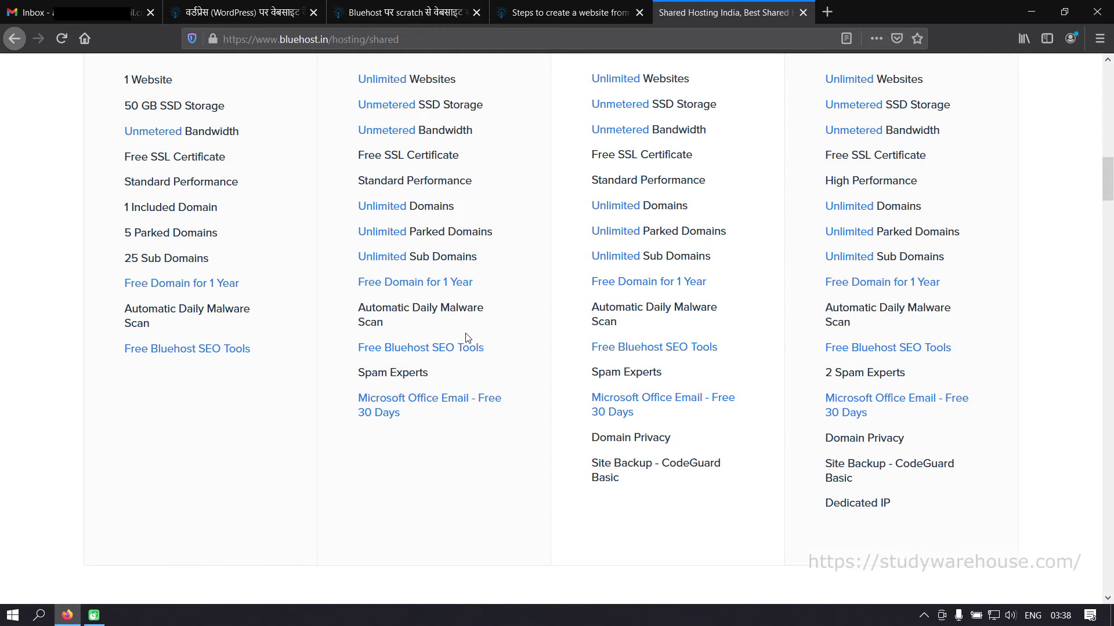
scroll(466, 338, "up", 4)
scroll(374, 440, "down", 3)
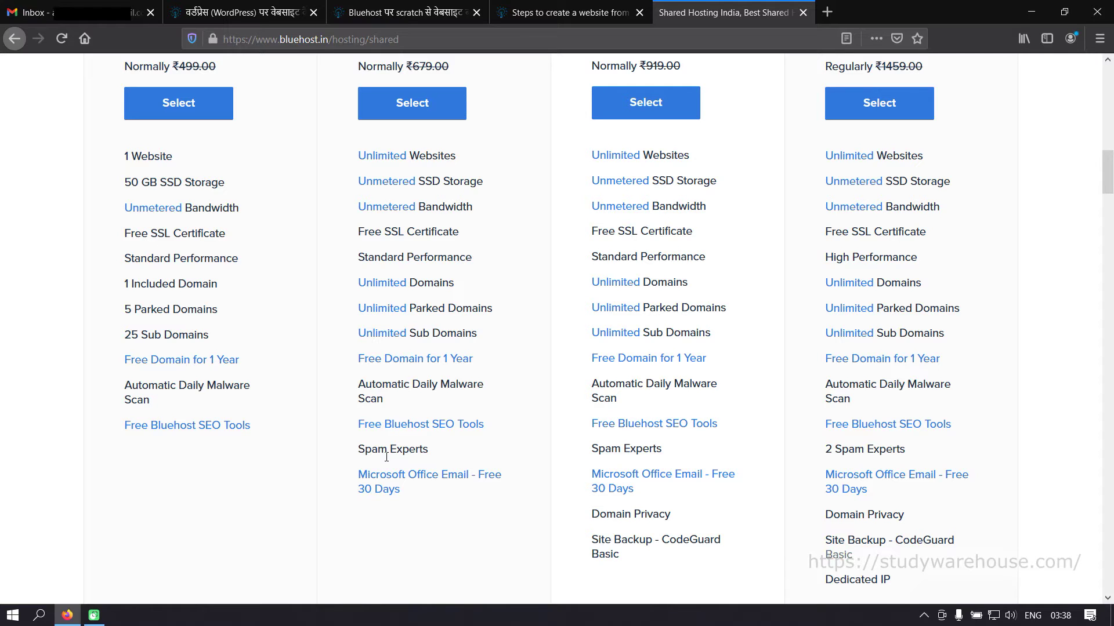
scroll(387, 457, "down", 3)
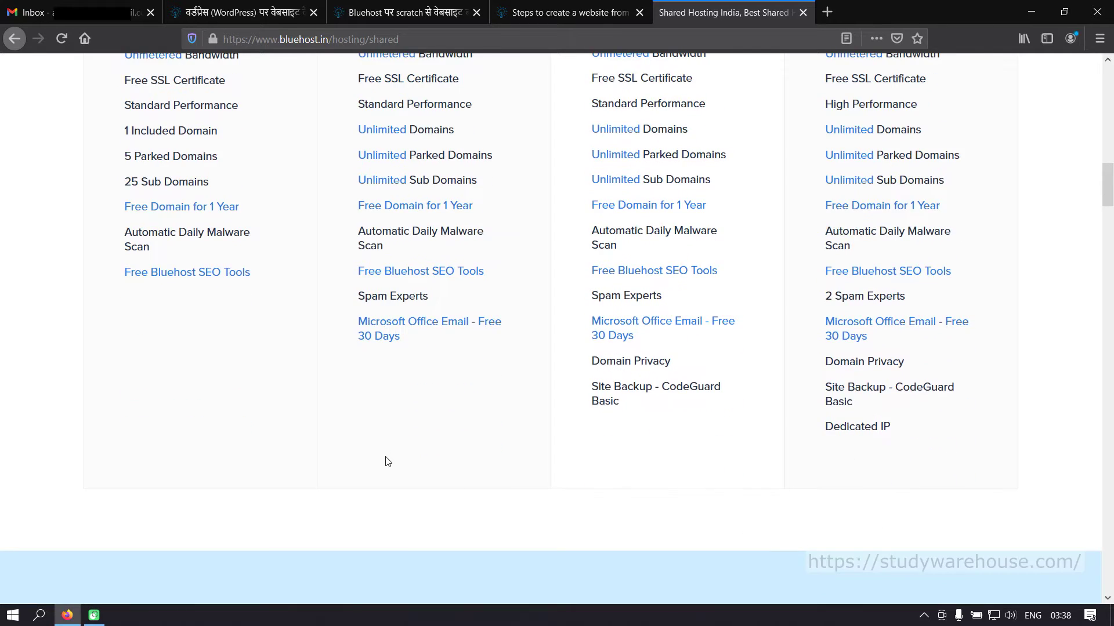
scroll(386, 461, "up", 3)
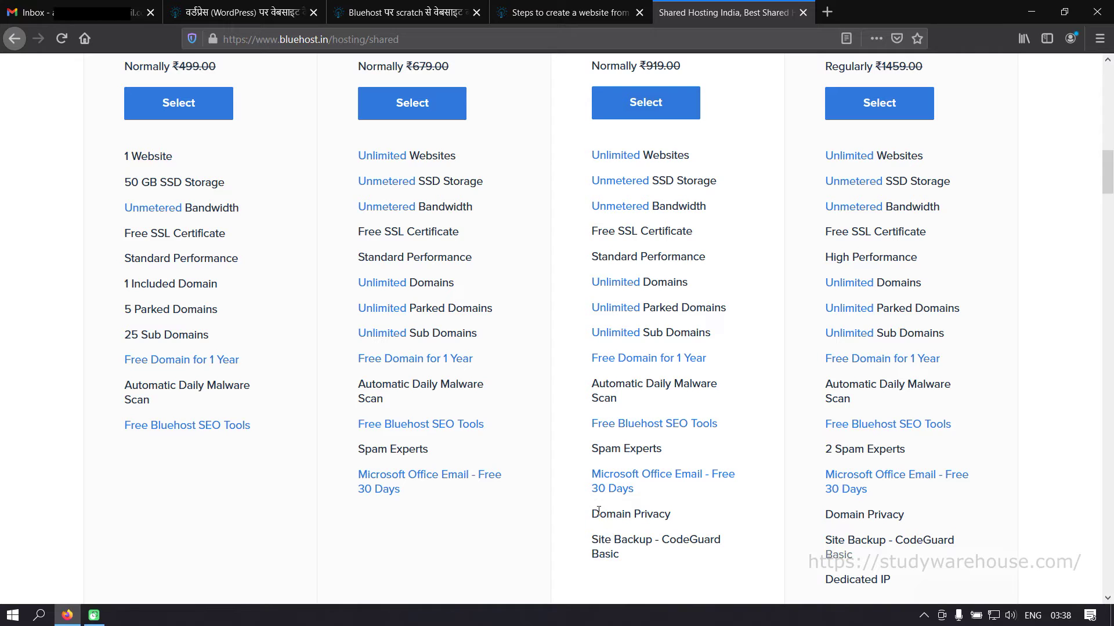
left_click_drag(593, 514, 685, 517)
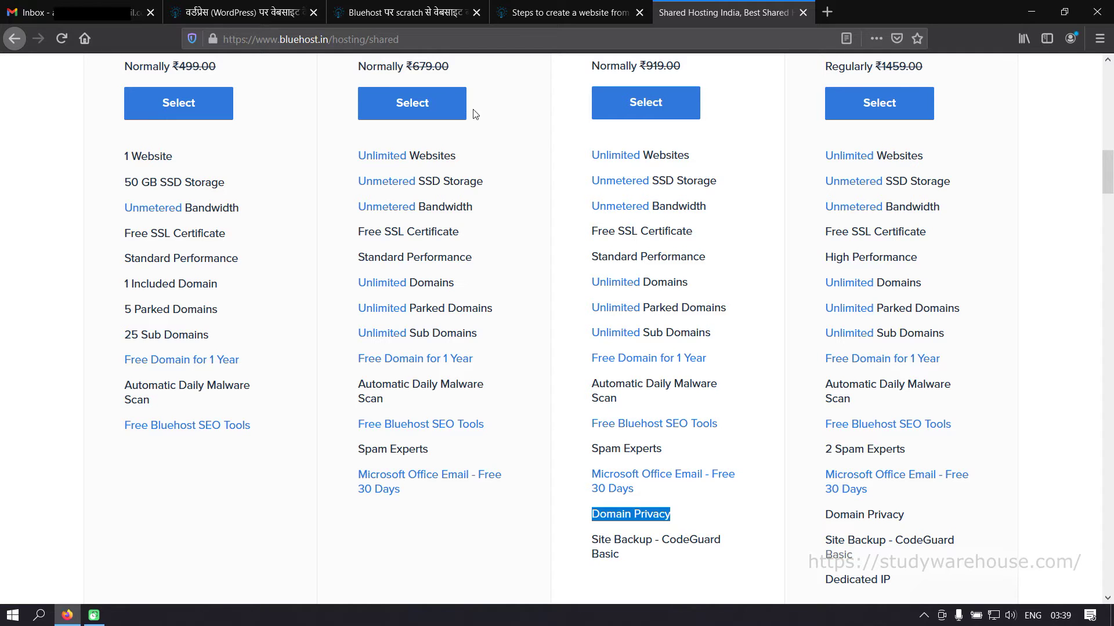
scroll(679, 343, "down", 3)
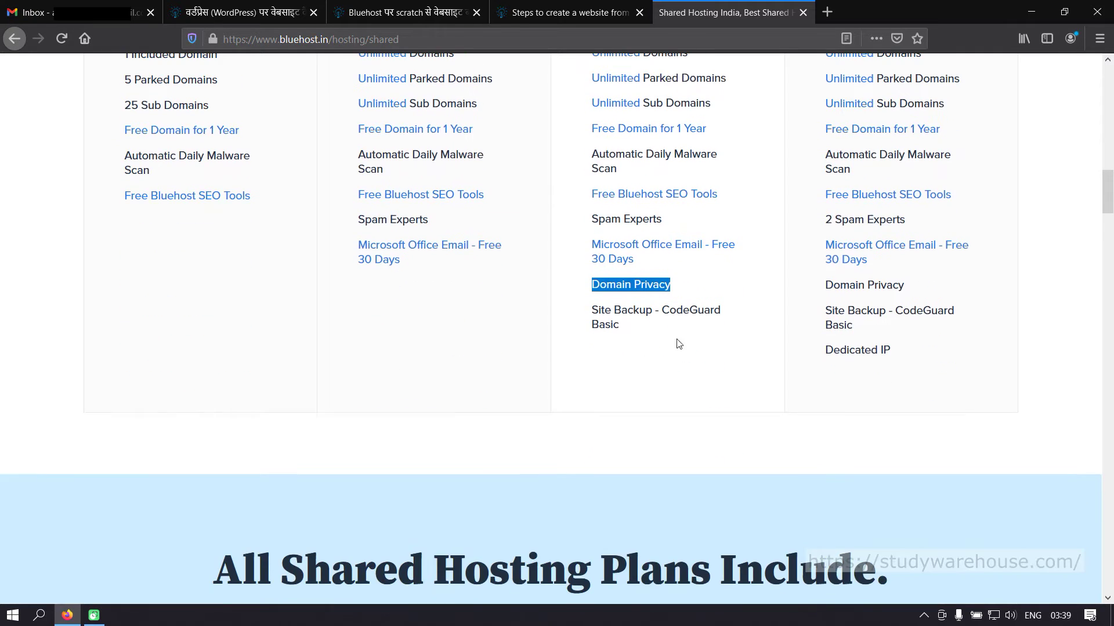
left_click(664, 311)
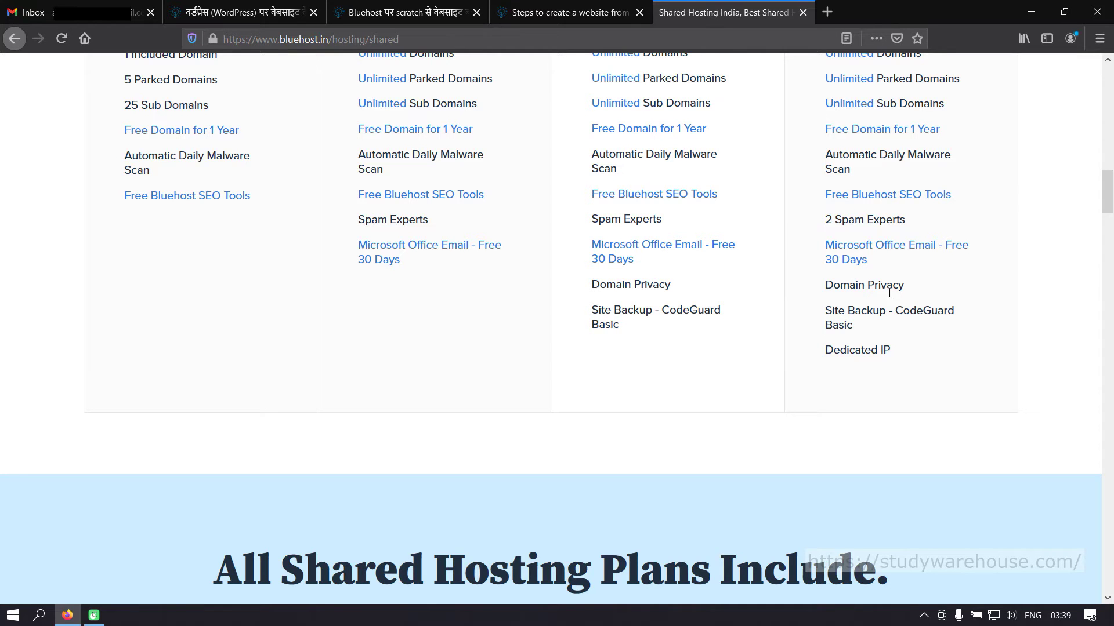
scroll(922, 325, "up", 10)
scroll(881, 388, "down", 5)
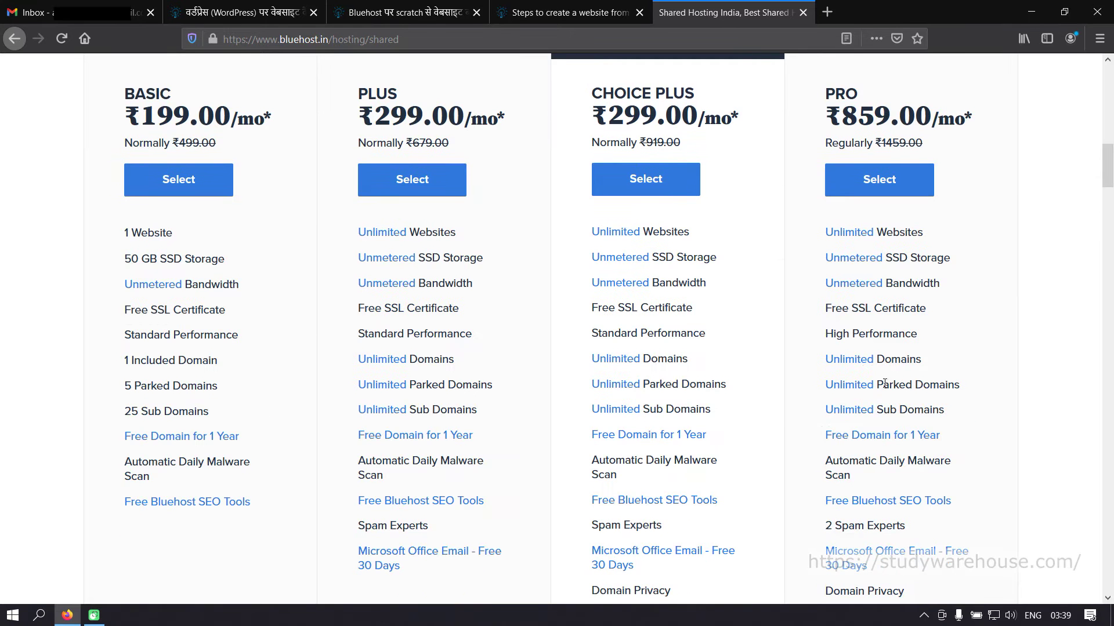
- Highlight the PRO plan's High Performance and Dedicated IP features
left_click_drag(825, 334, 924, 333)
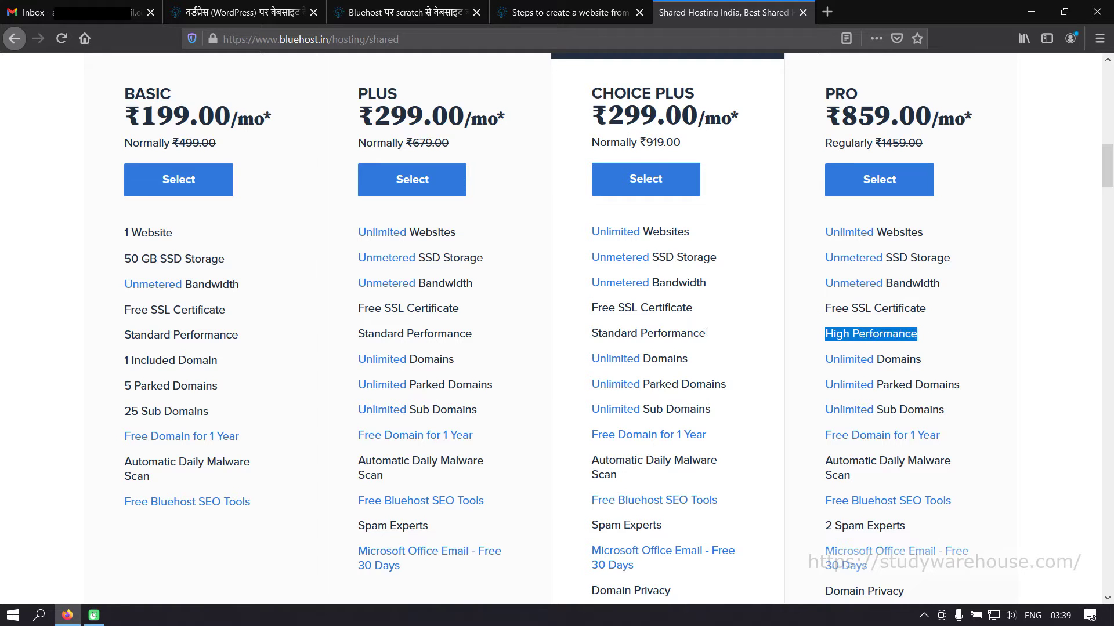
scroll(964, 414, "down", 6)
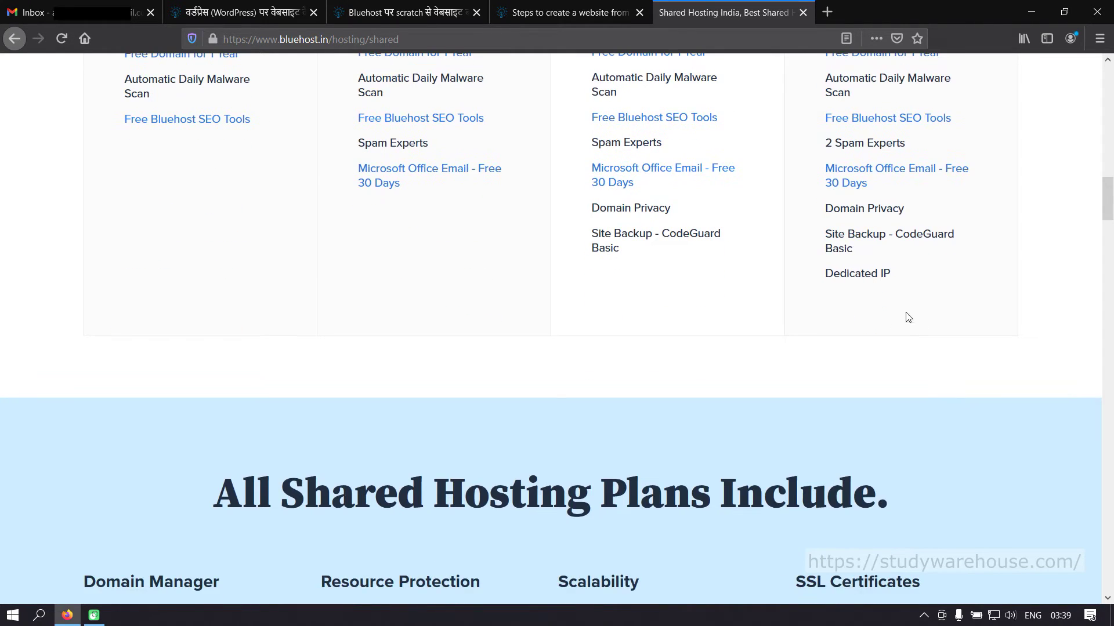
left_click_drag(827, 274, 896, 275)
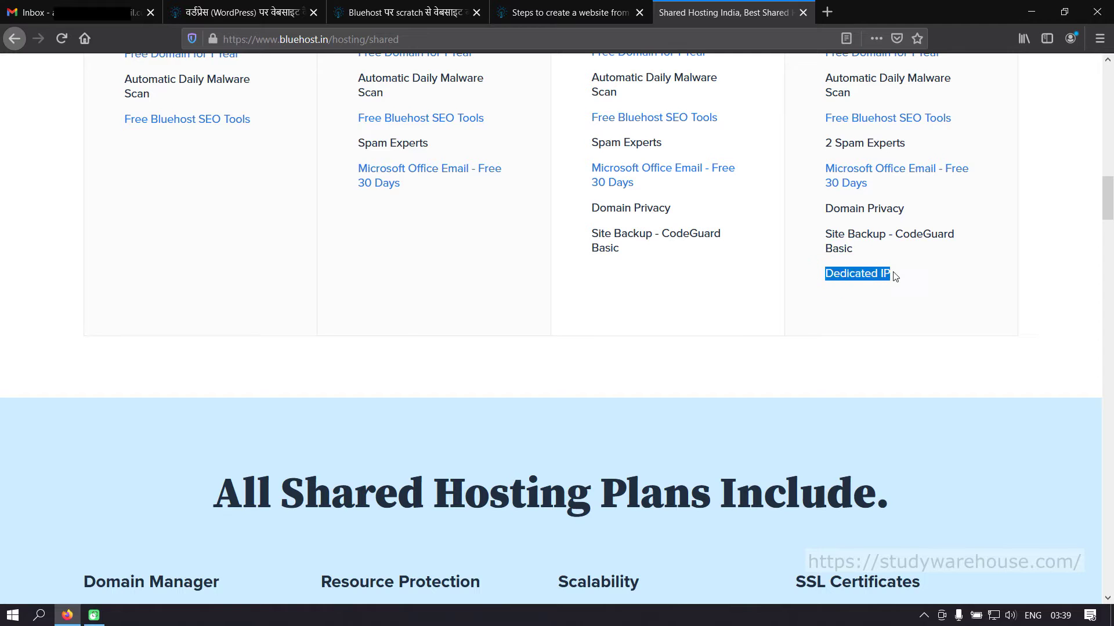
left_click(948, 300)
scroll(947, 300, "up", 5)
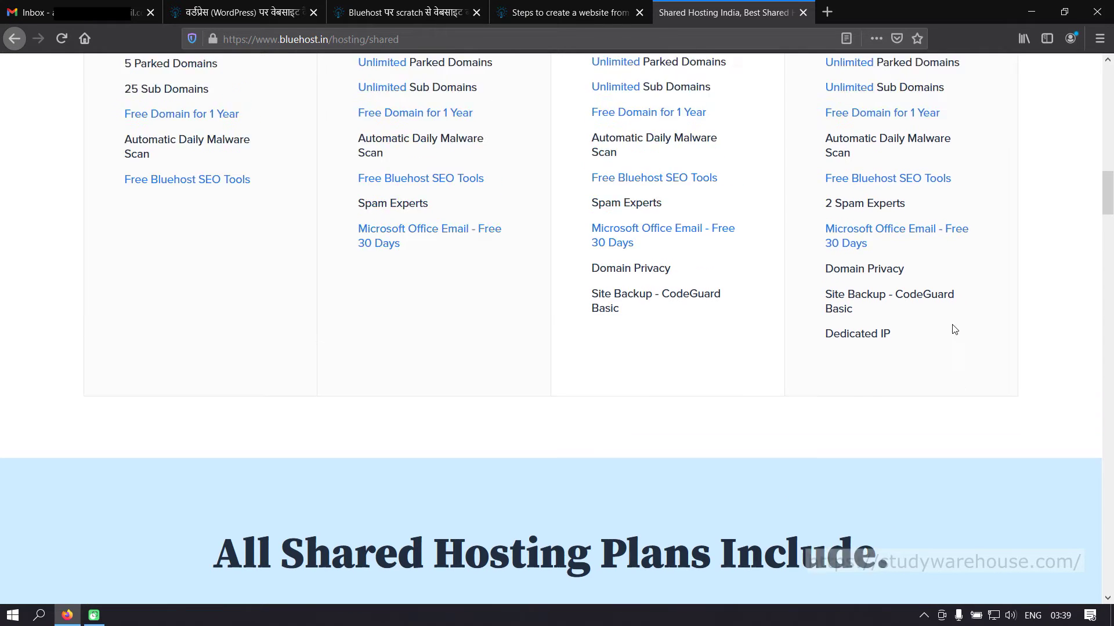
scroll(958, 335, "down", 4)
left_click_drag(902, 352, 824, 353)
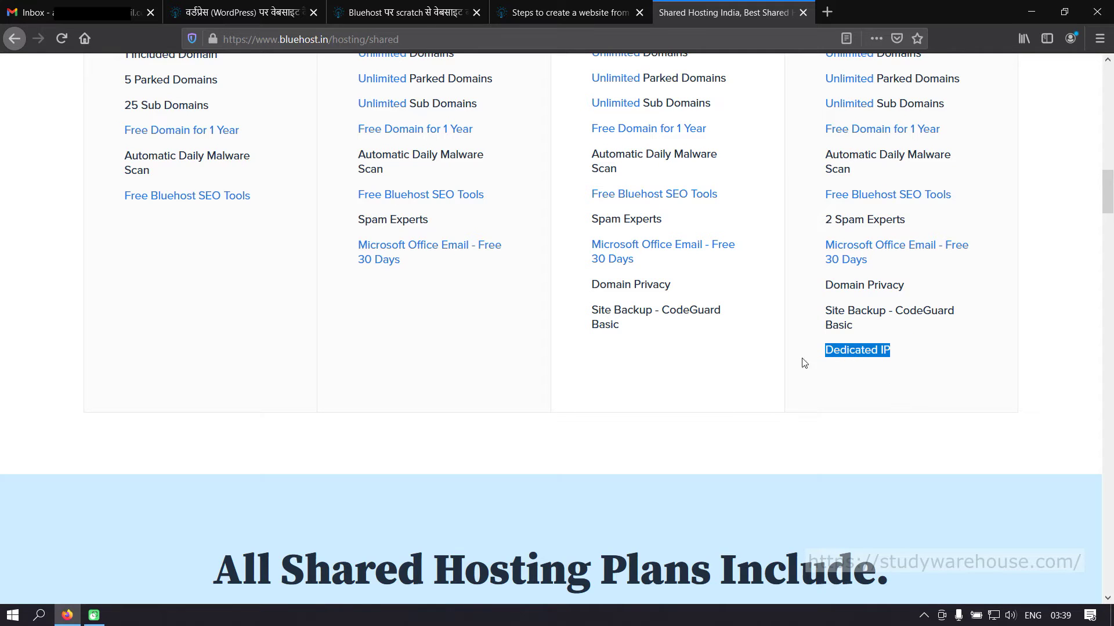
- Select the Choice Plus plan at ₹299.00/mo
scroll(763, 369, "up", 7)
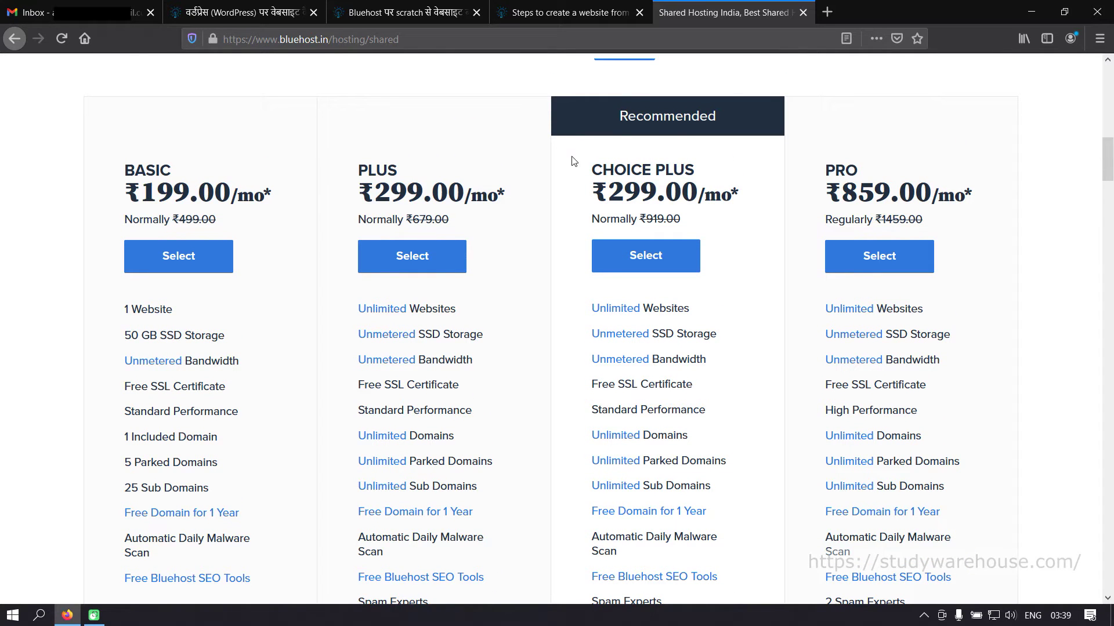
scroll(677, 290, "down", 5)
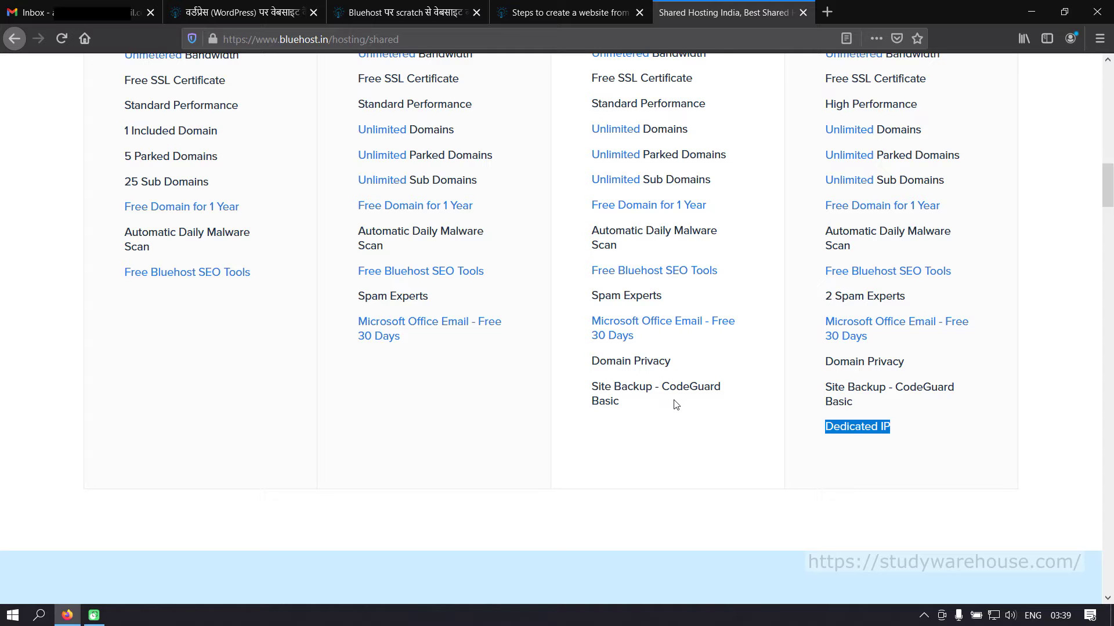
scroll(656, 211, "up", 5)
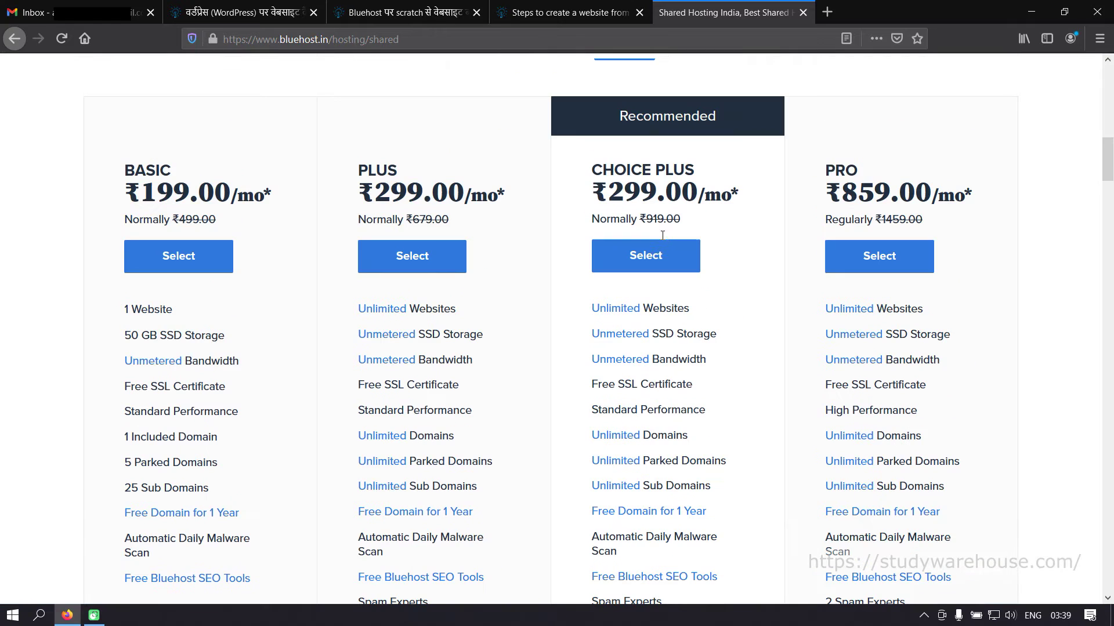
left_click(644, 263)
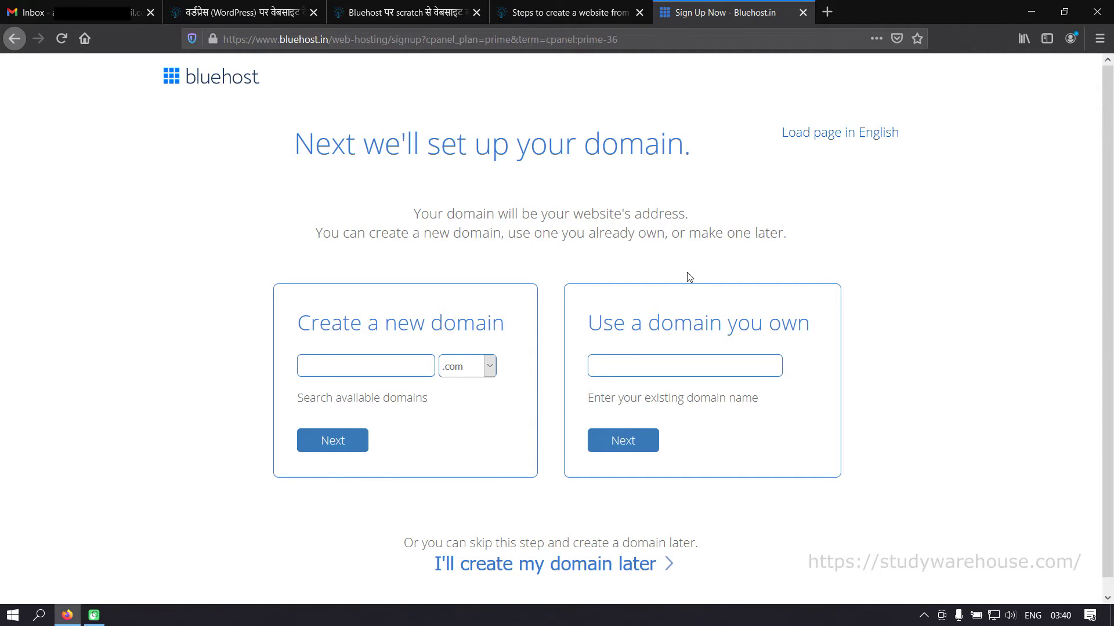
- Enter dealsoffers with the .info extension as a new domain and submit it
scroll(524, 218, "down", 1)
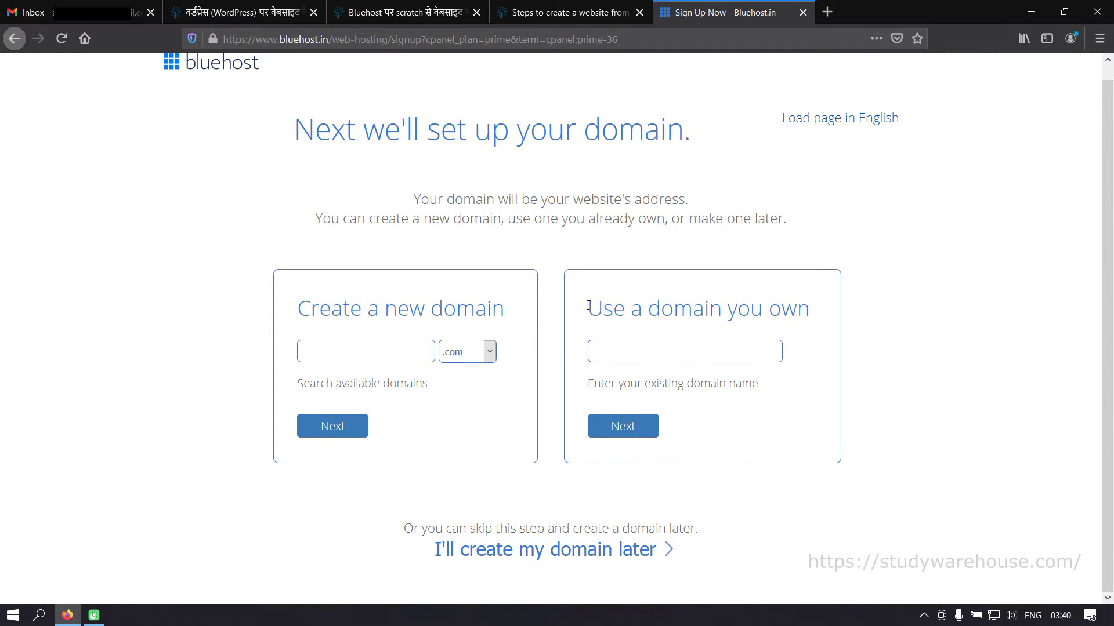
left_click(682, 350)
left_click(337, 359)
left_click(338, 357)
type("deal")
type("soffers")
left_click(451, 352)
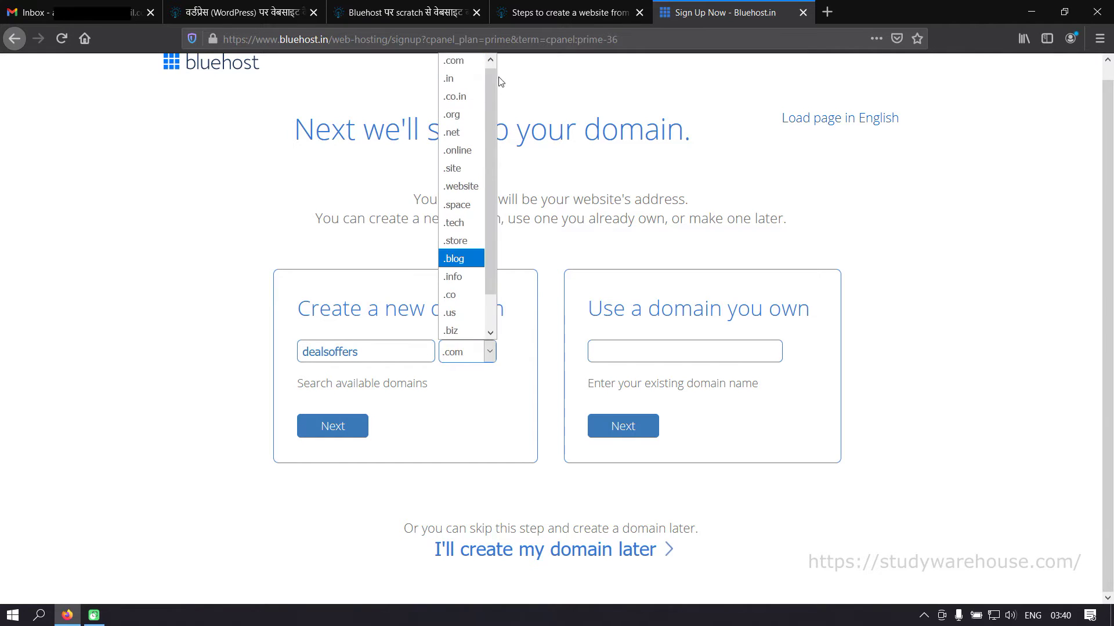
left_click(464, 279)
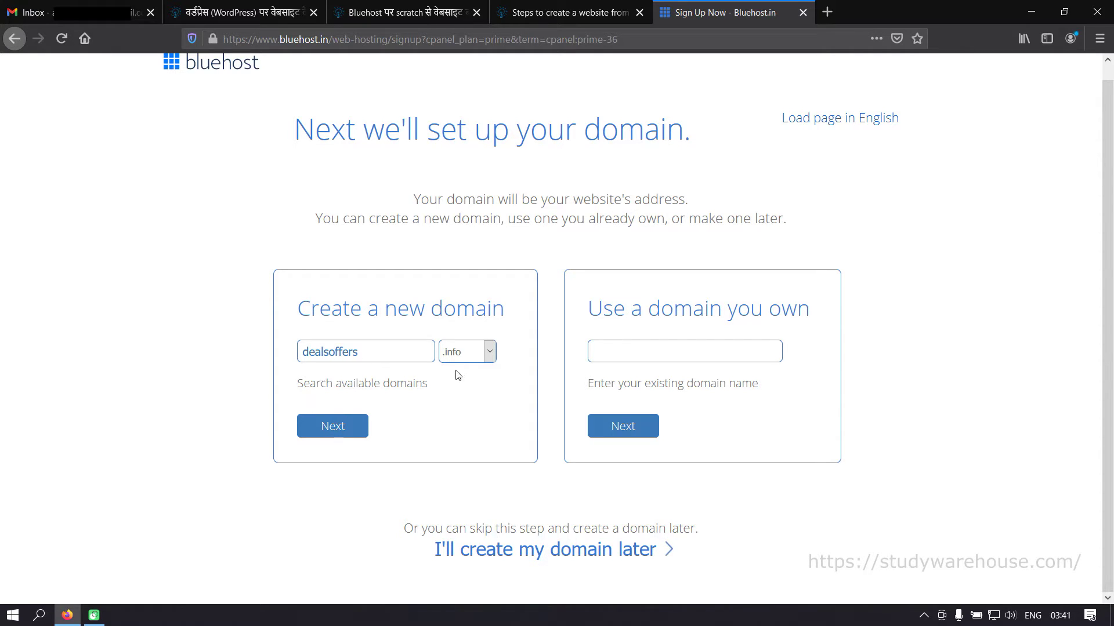
left_click(341, 425)
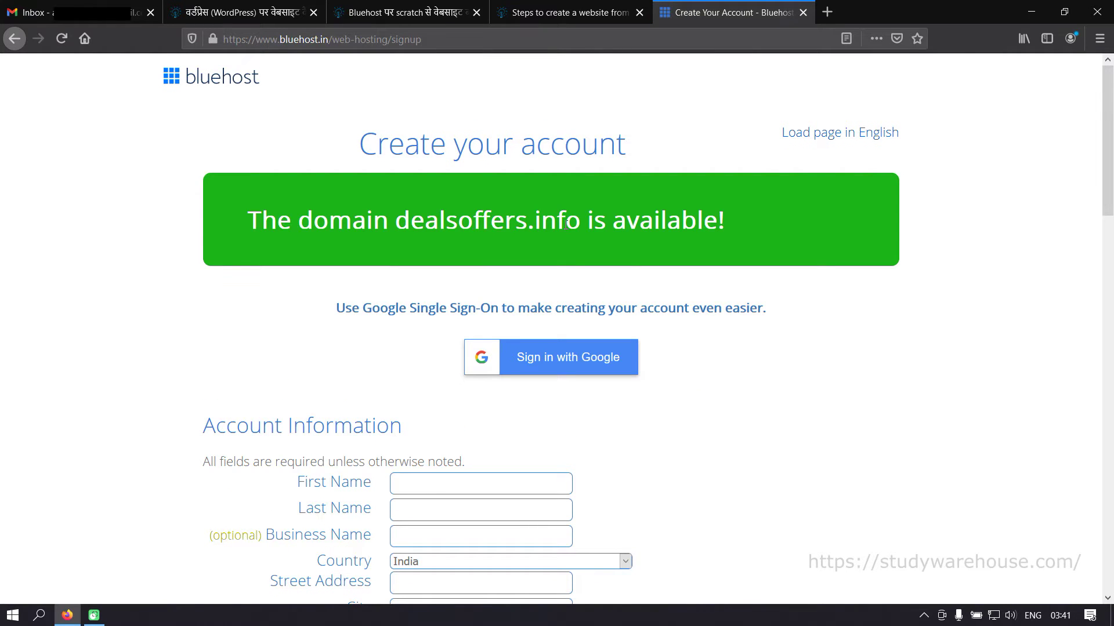
- Scroll the Create your account form down to Package Information showing Choice Plus, 36 months
scroll(687, 234, "down", 2)
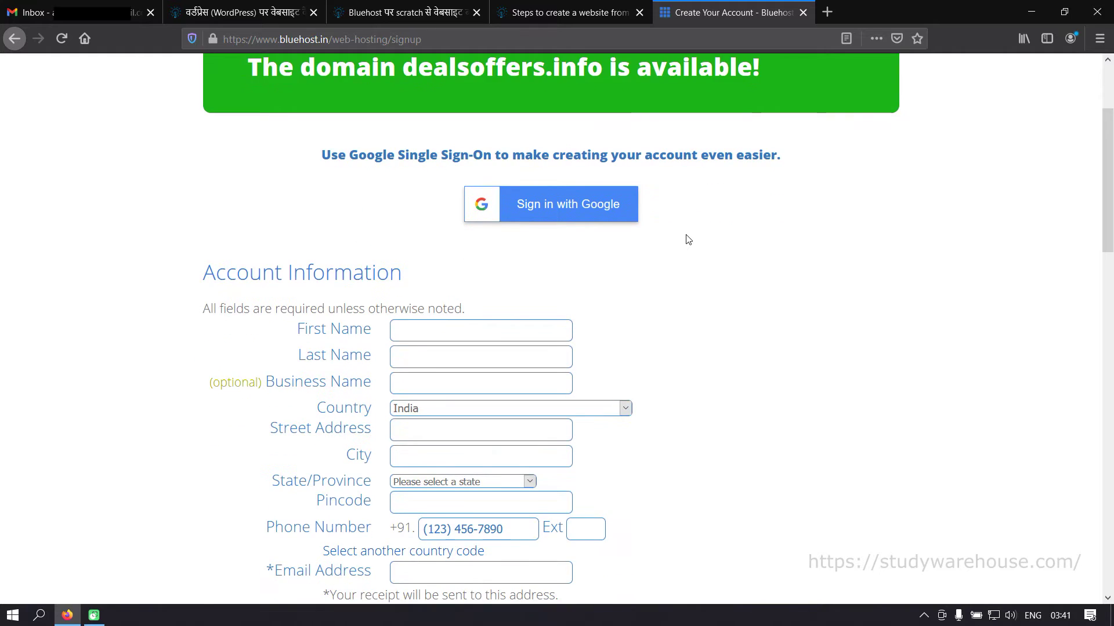
scroll(687, 237, "down", 1)
scroll(687, 238, "up", 2)
scroll(747, 240, "up", 1)
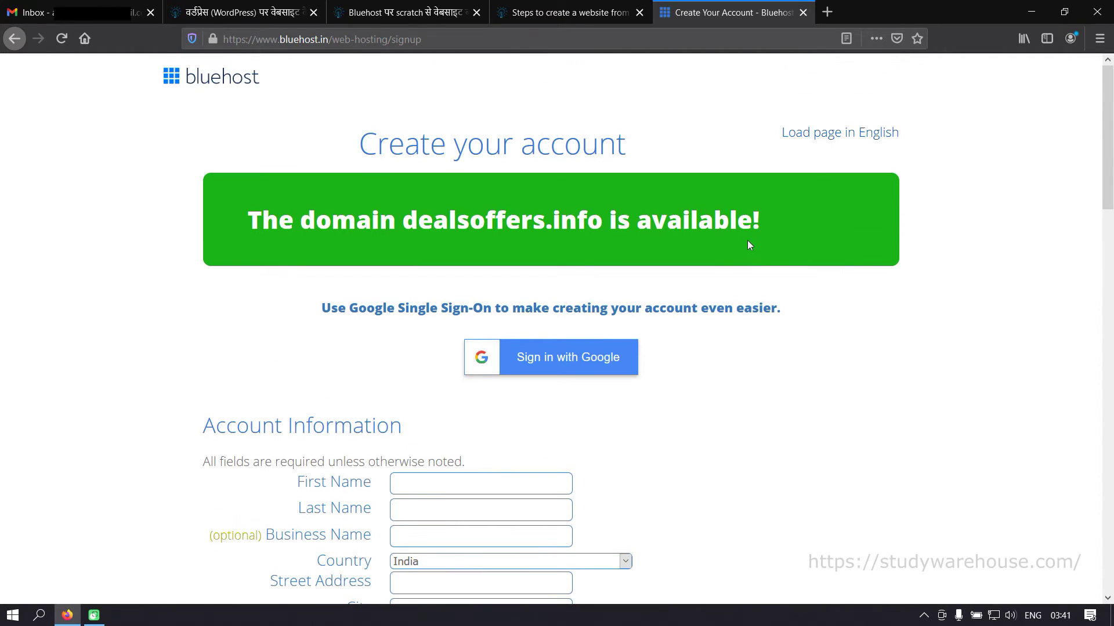
scroll(735, 322, "down", 8)
scroll(735, 323, "down", 2)
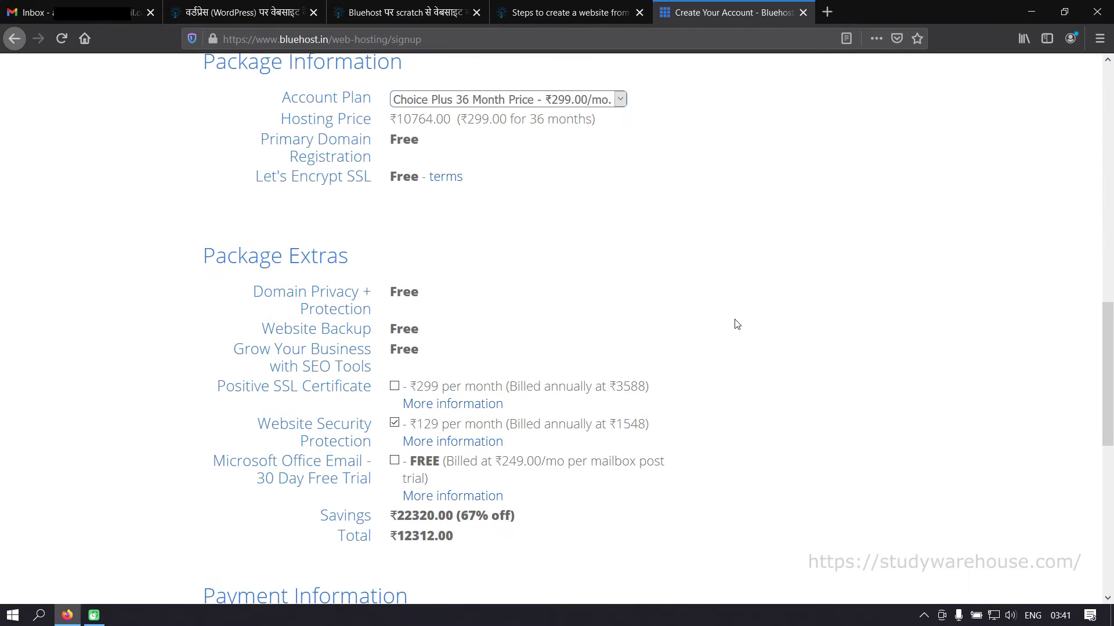
scroll(735, 323, "up", 9)
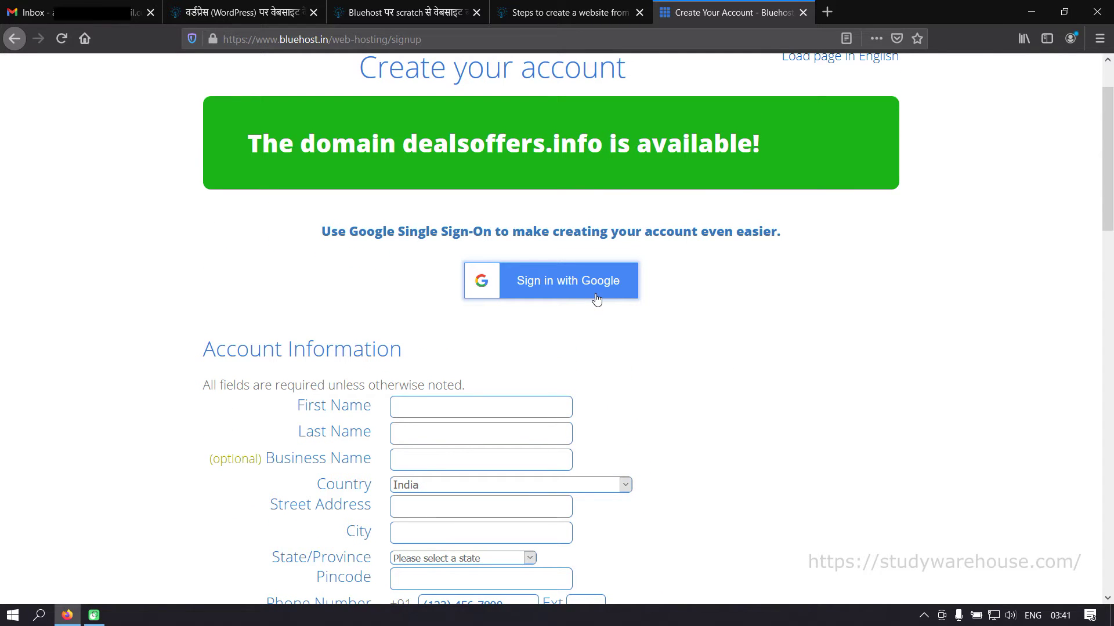
scroll(660, 304, "down", 4)
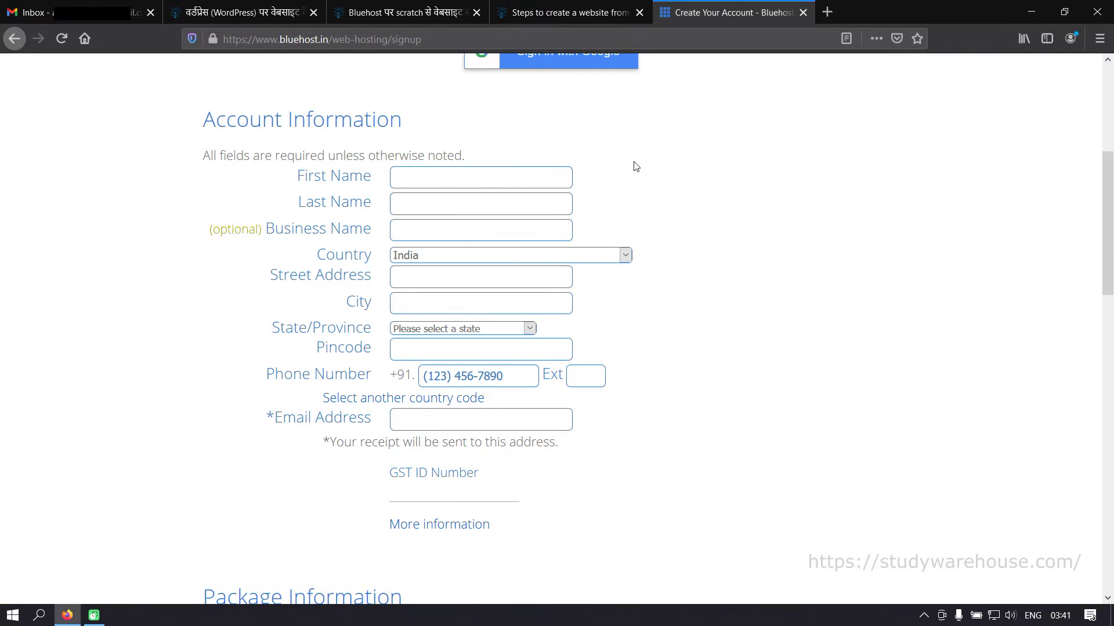
scroll(699, 235, "up", 1)
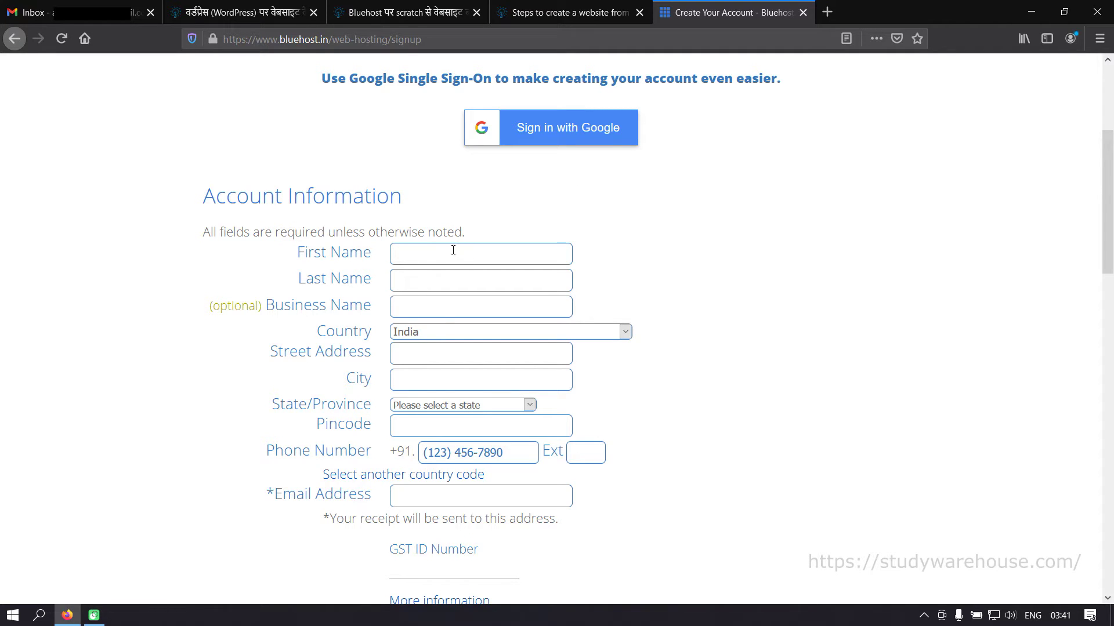
scroll(661, 416, "down", 1)
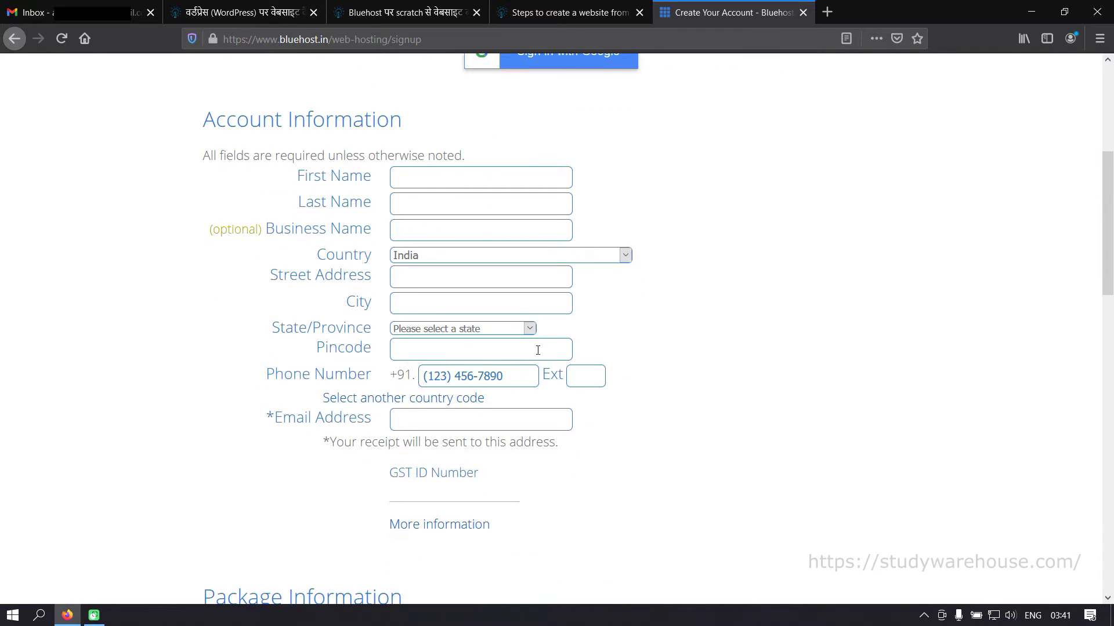
scroll(612, 384, "down", 4)
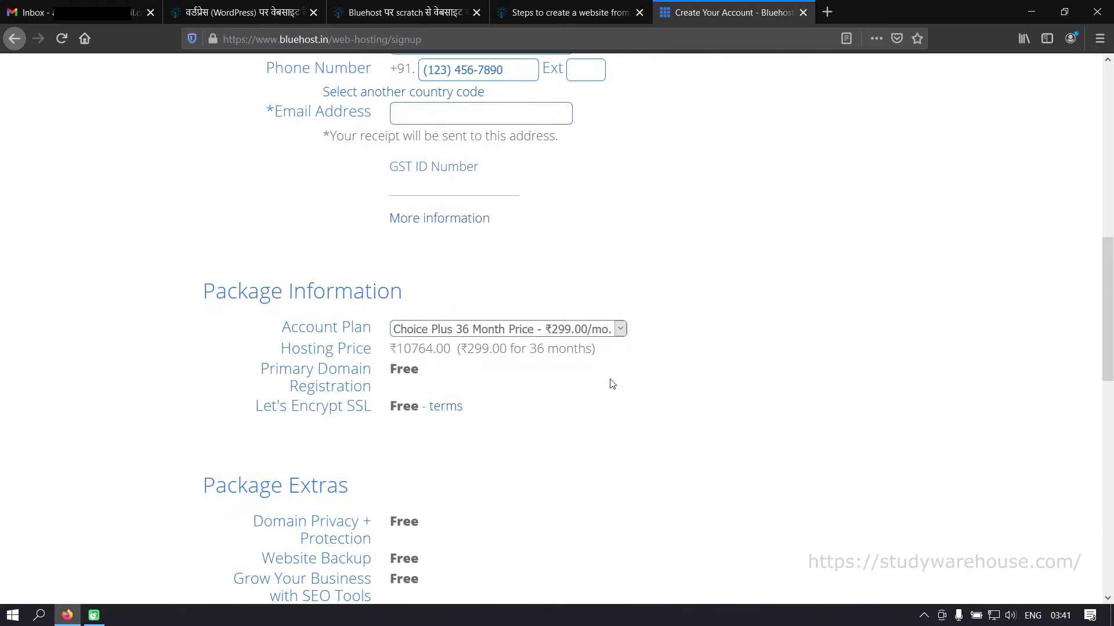
scroll(612, 384, "down", 1)
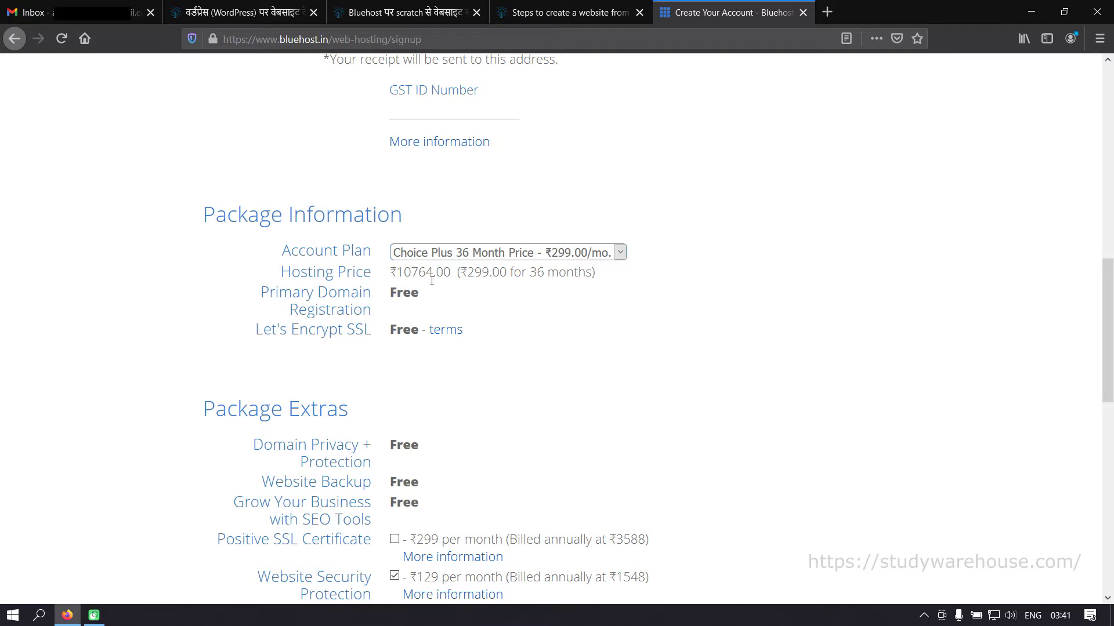
left_click(392, 292)
double_click(392, 293)
left_click(431, 297)
left_click_drag(431, 297, 389, 293)
left_click(455, 300)
left_click_drag(385, 291, 413, 292)
left_click(501, 308)
scroll(475, 313, "down", 1)
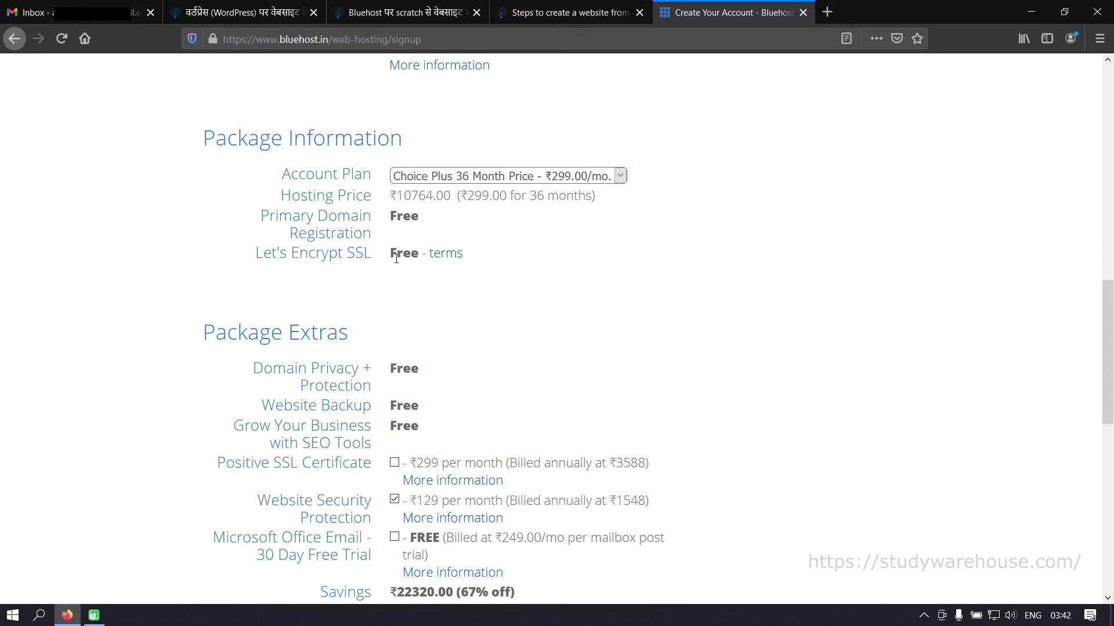
left_click_drag(257, 253, 343, 254)
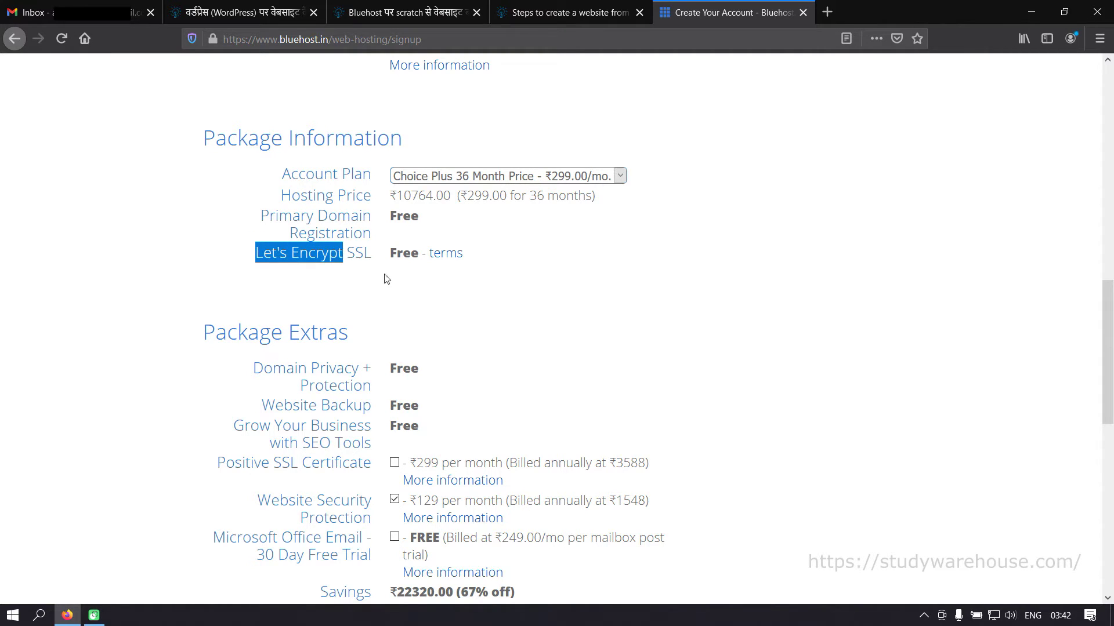
scroll(460, 301, "down", 1)
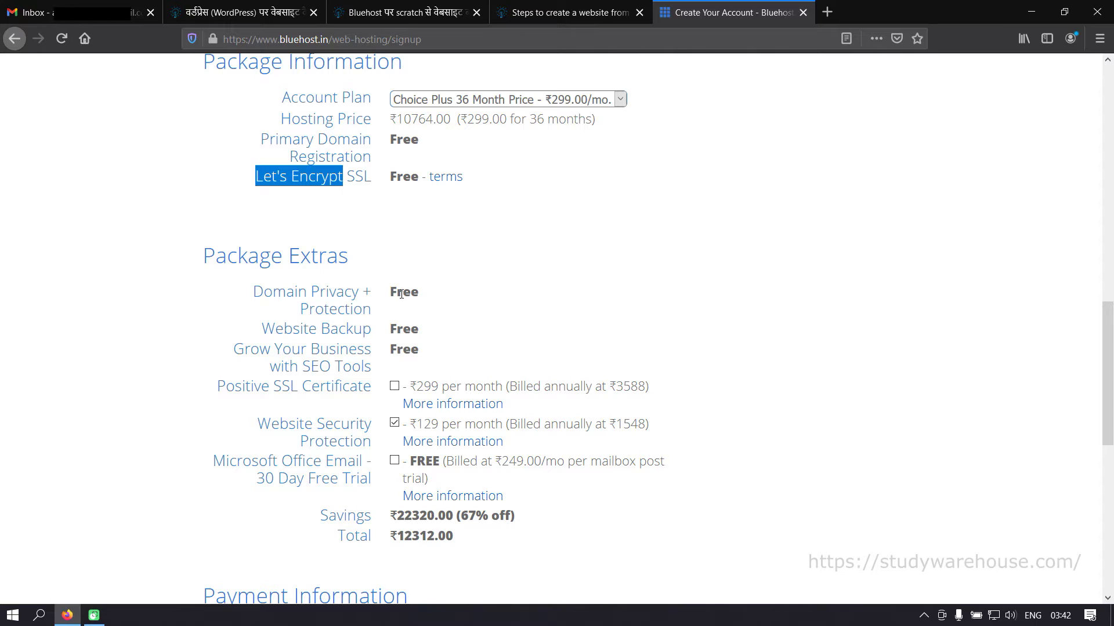
scroll(515, 318, "down", 2)
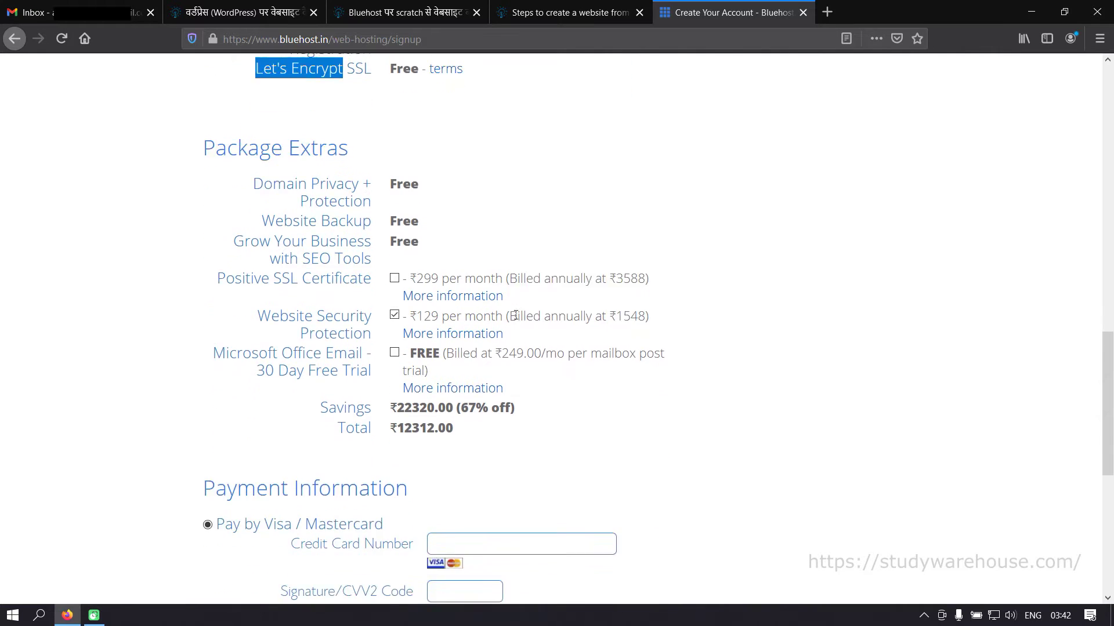
scroll(562, 293, "up", 1)
scroll(562, 293, "up", 1)
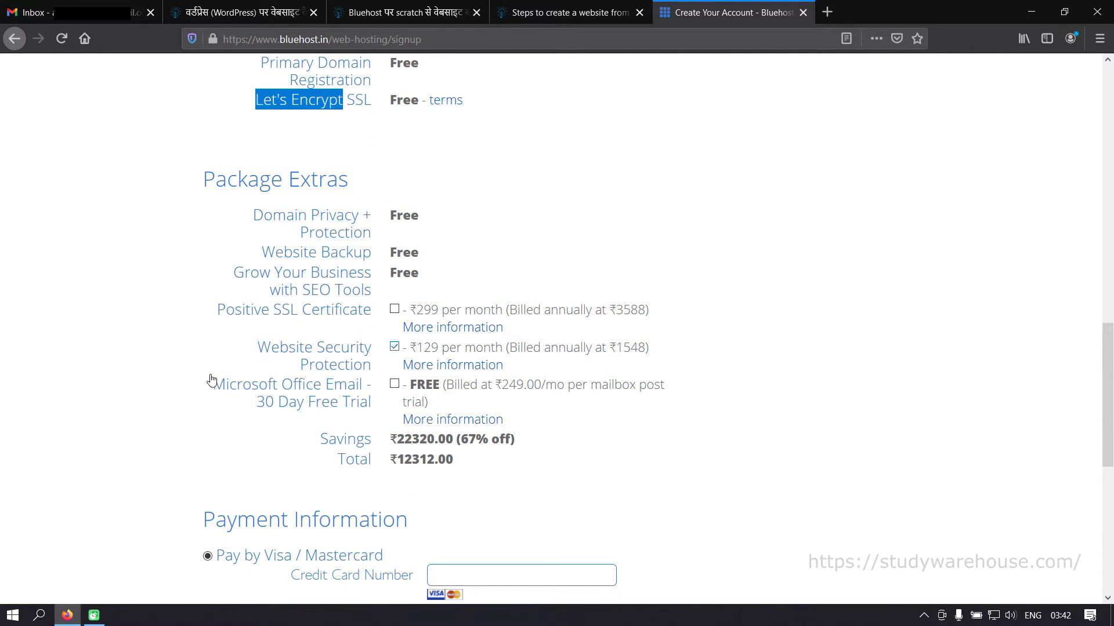
scroll(721, 426, "up", 5)
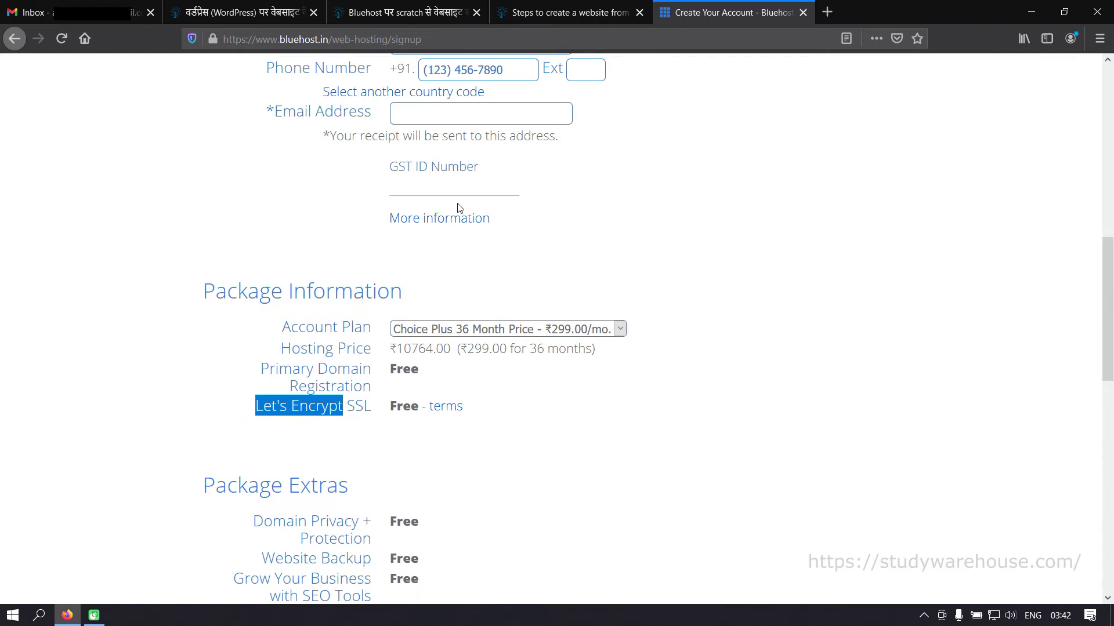
scroll(571, 492, "down", 4)
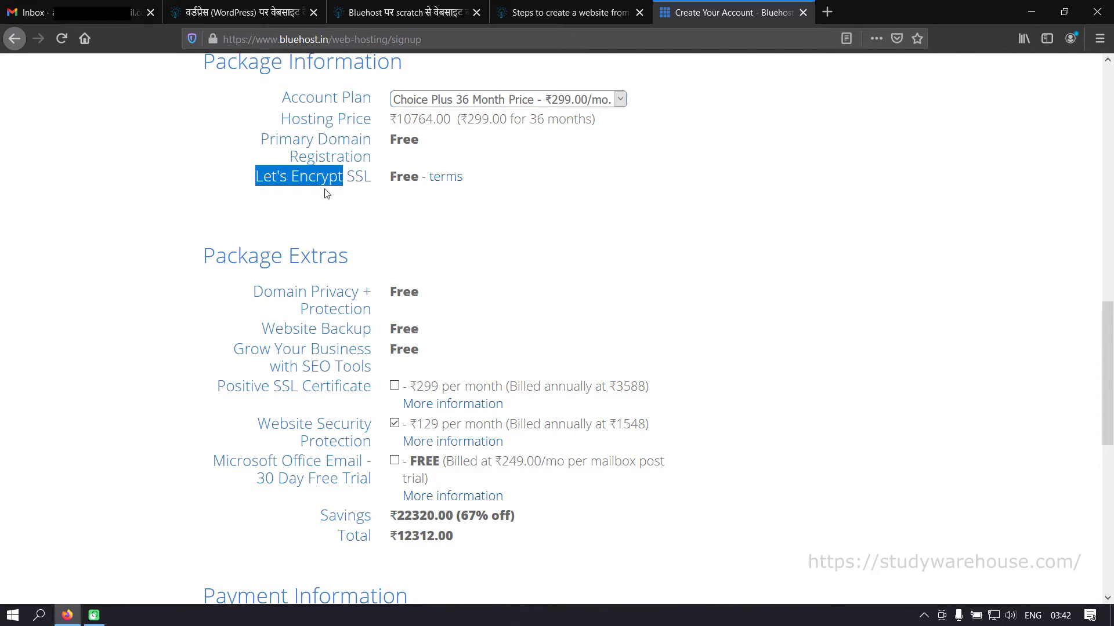
left_click(282, 172)
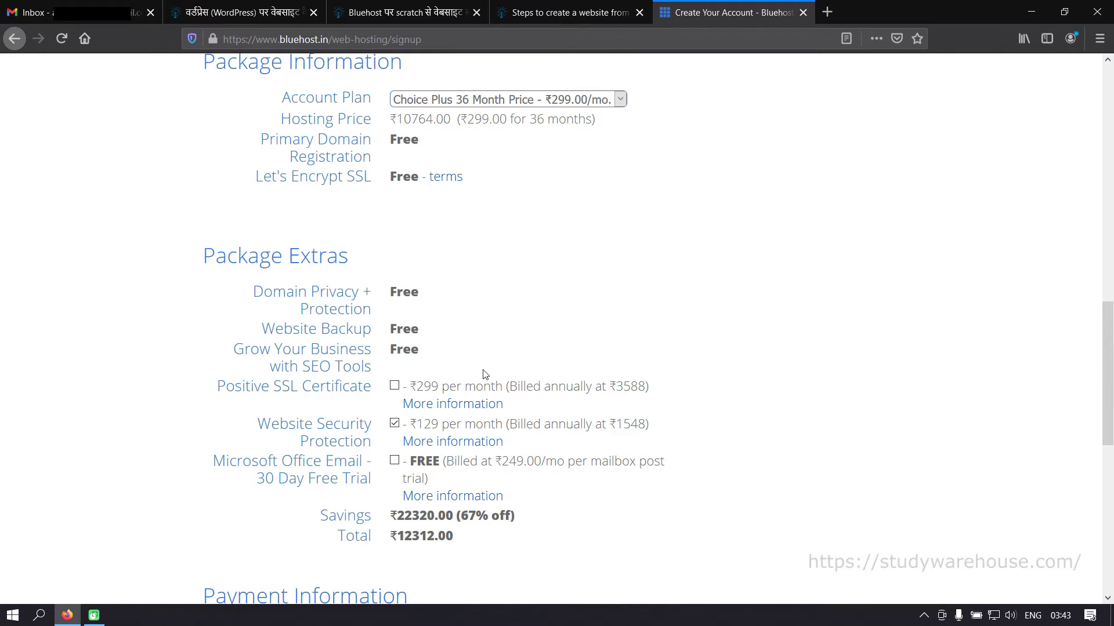
- Untick Website Security Protection and leave Microsoft Office Email unticked, bringing the total to ₹10764.00
scroll(482, 370, "down", 3)
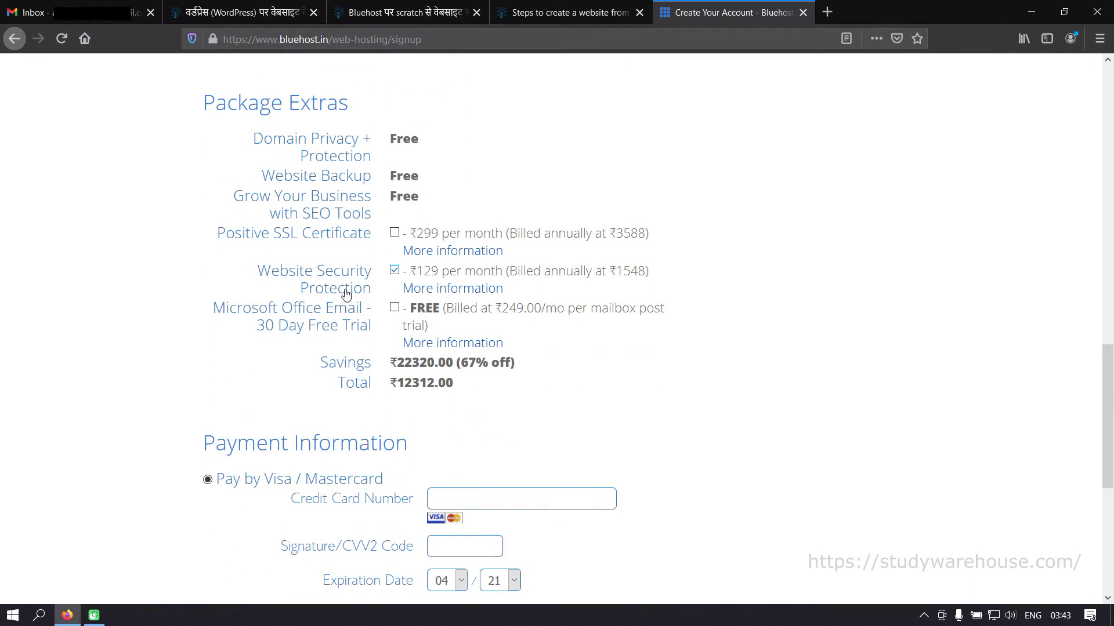
left_click(394, 271)
left_click_drag(504, 309, 571, 306)
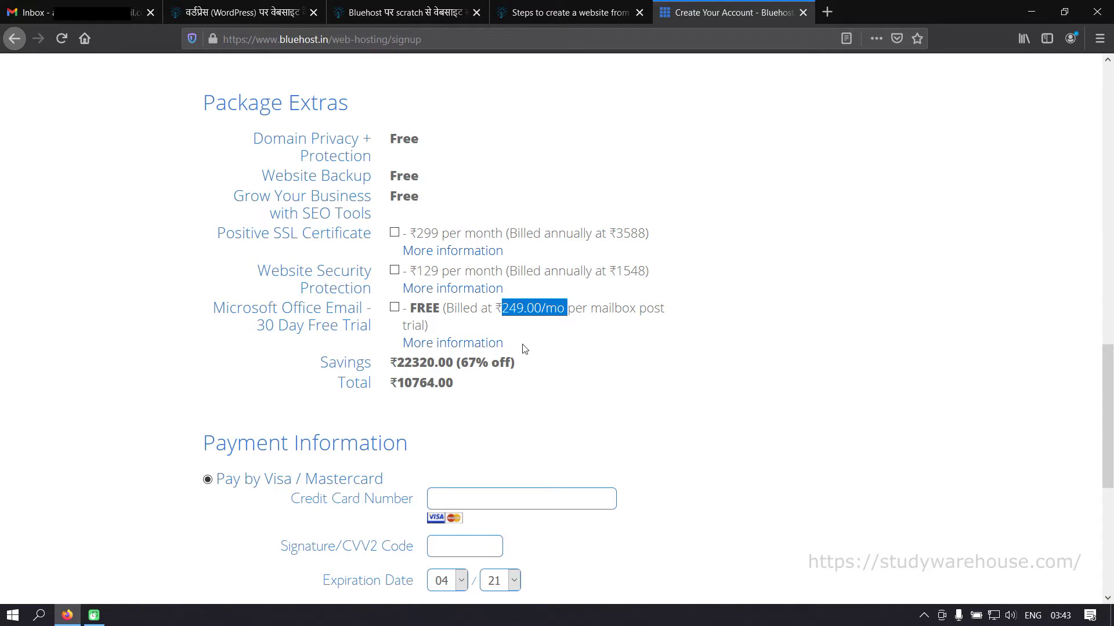
left_click(394, 309)
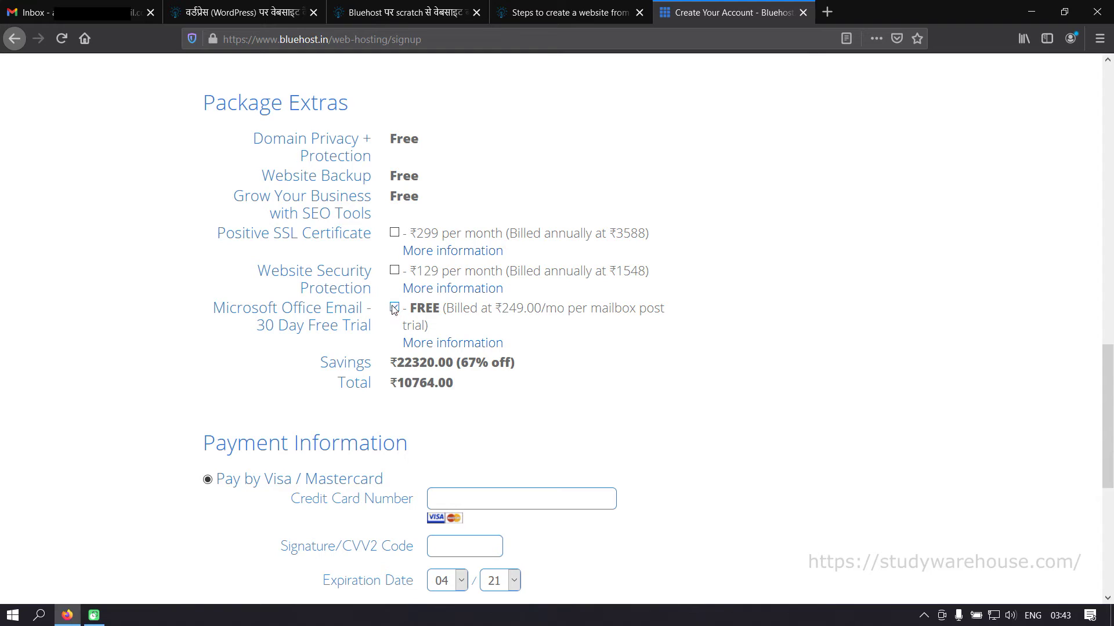
left_click_drag(502, 308, 567, 308)
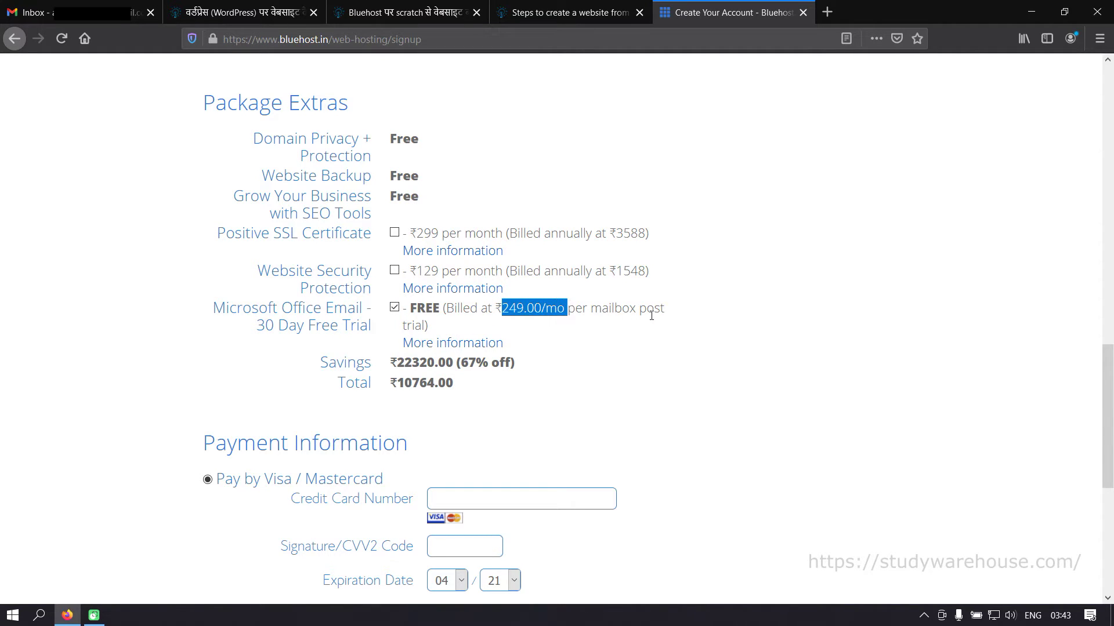
left_click(651, 316)
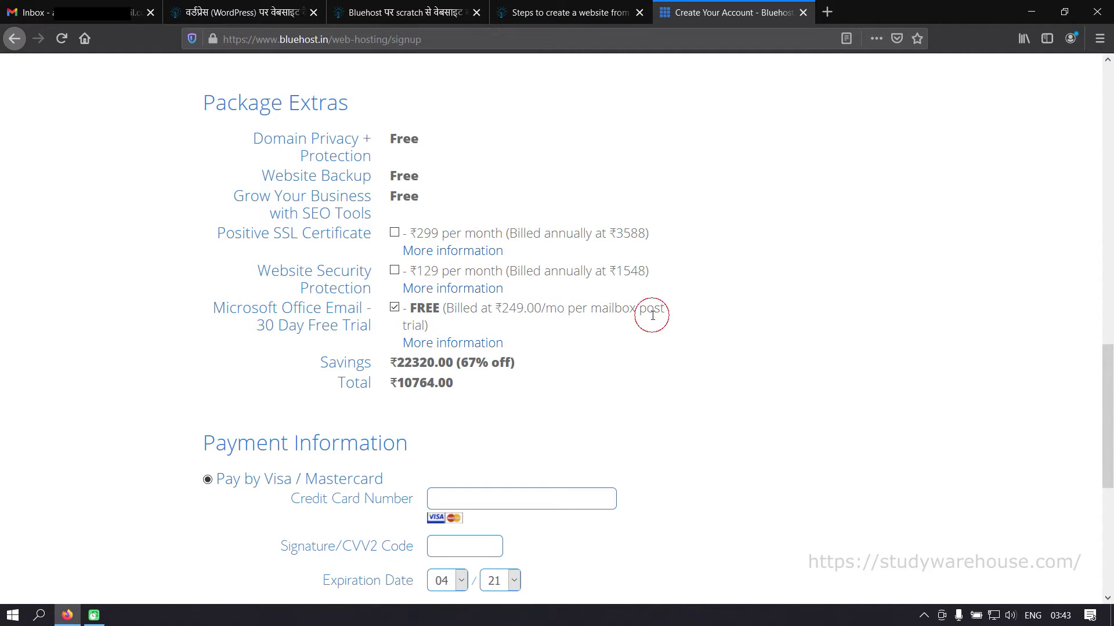
left_click(395, 308)
scroll(628, 334, "up", 12)
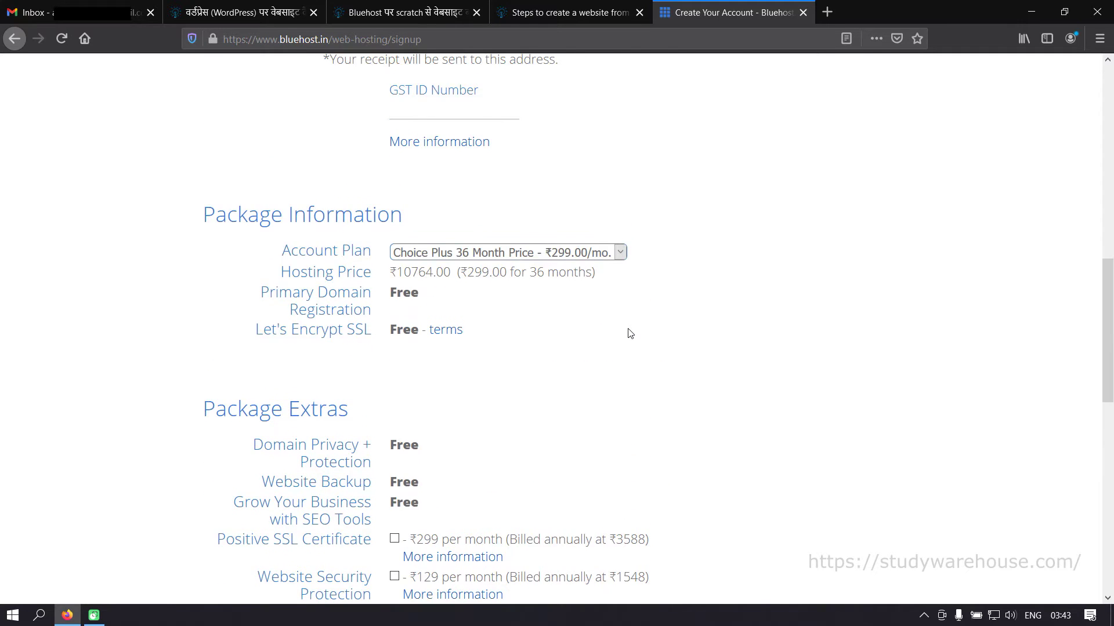
scroll(451, 357, "down", 12)
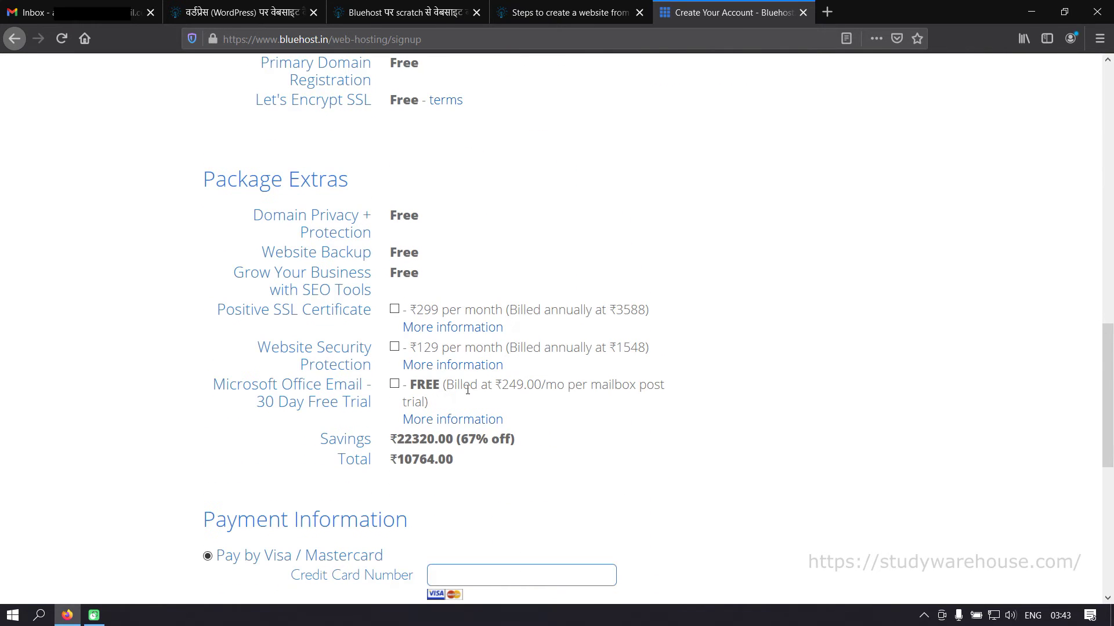
scroll(554, 304, "down", 5)
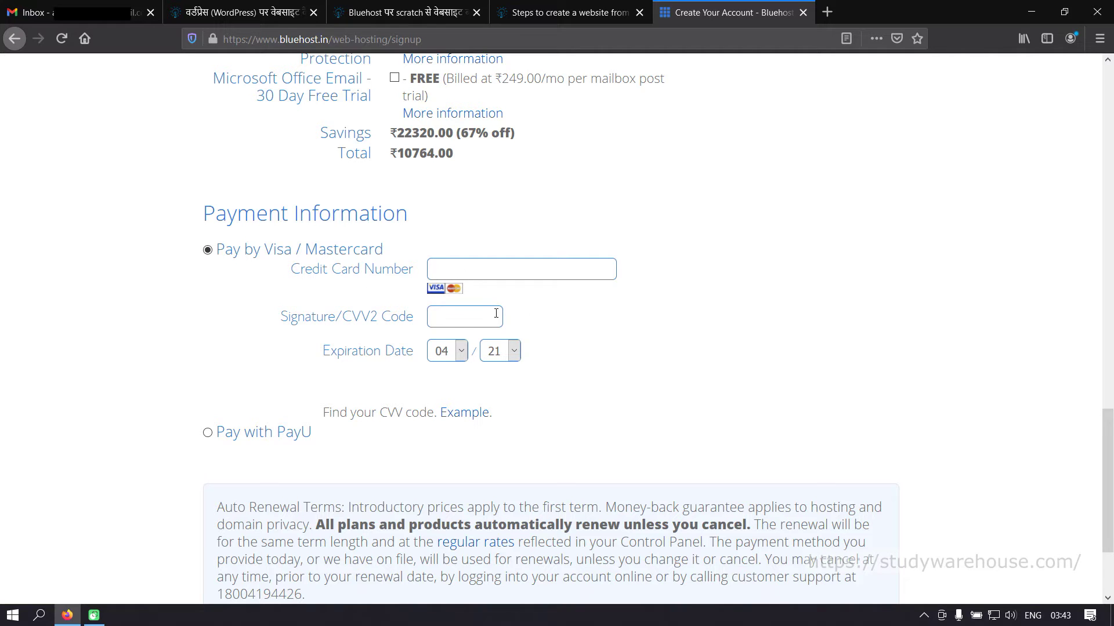
- Go through the payment form to reach the 'Your purchase was a success!' receipt page
scroll(487, 364, "down", 2)
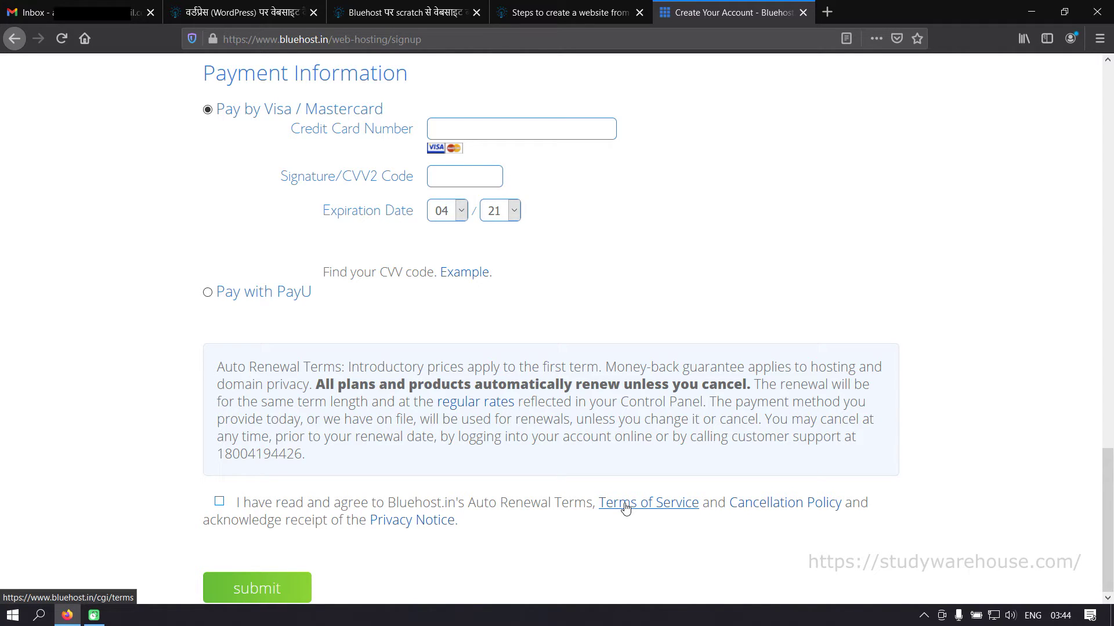
scroll(625, 508, "up", 20)
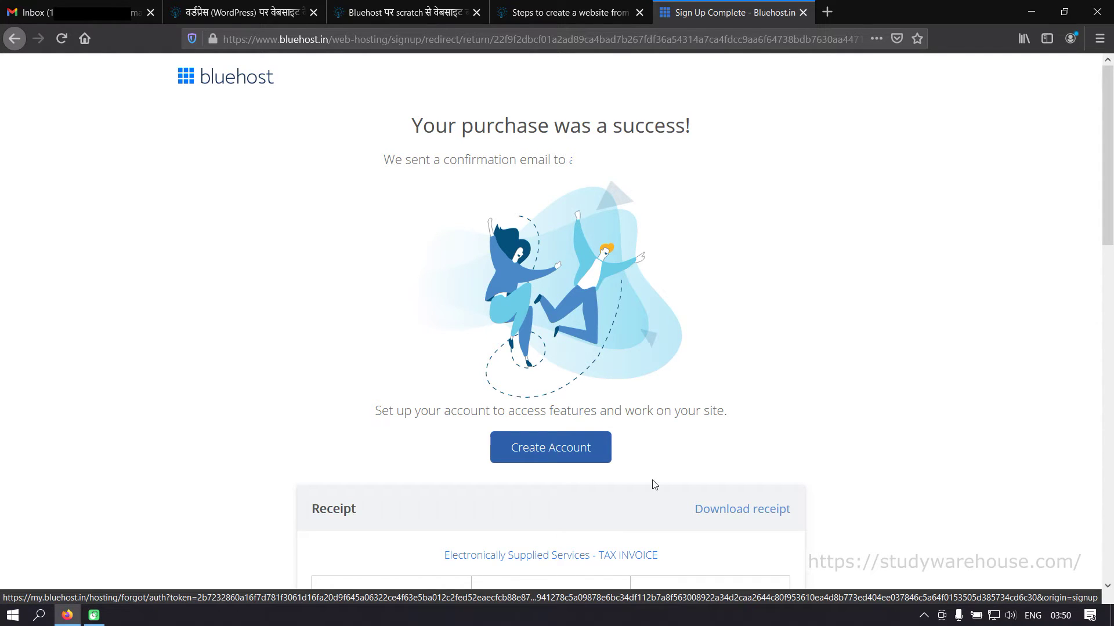
- Save the receipt as a portrait PDF, 'Sign Up Complete - Bluehost.in', on the Desktop
left_click(730, 509)
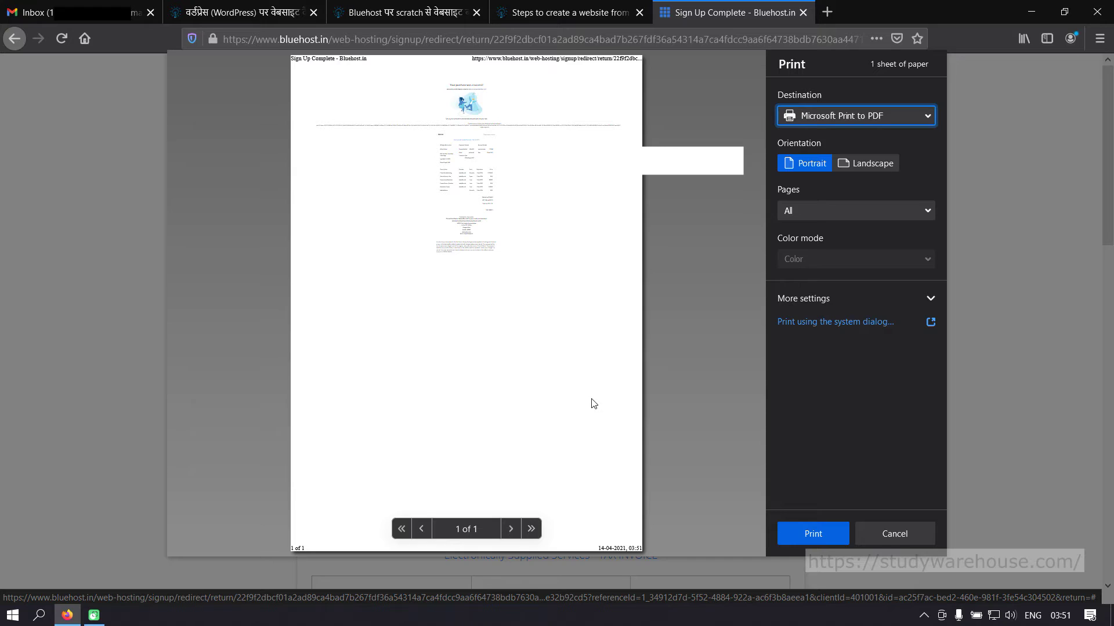
left_click(876, 114)
left_click(816, 135)
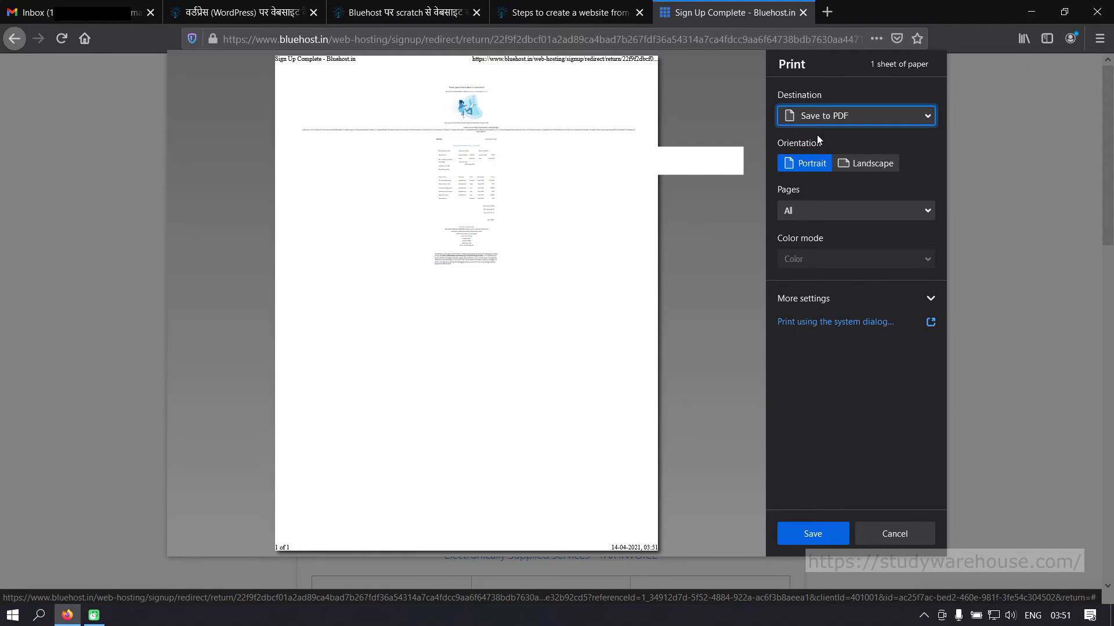
left_click(858, 164)
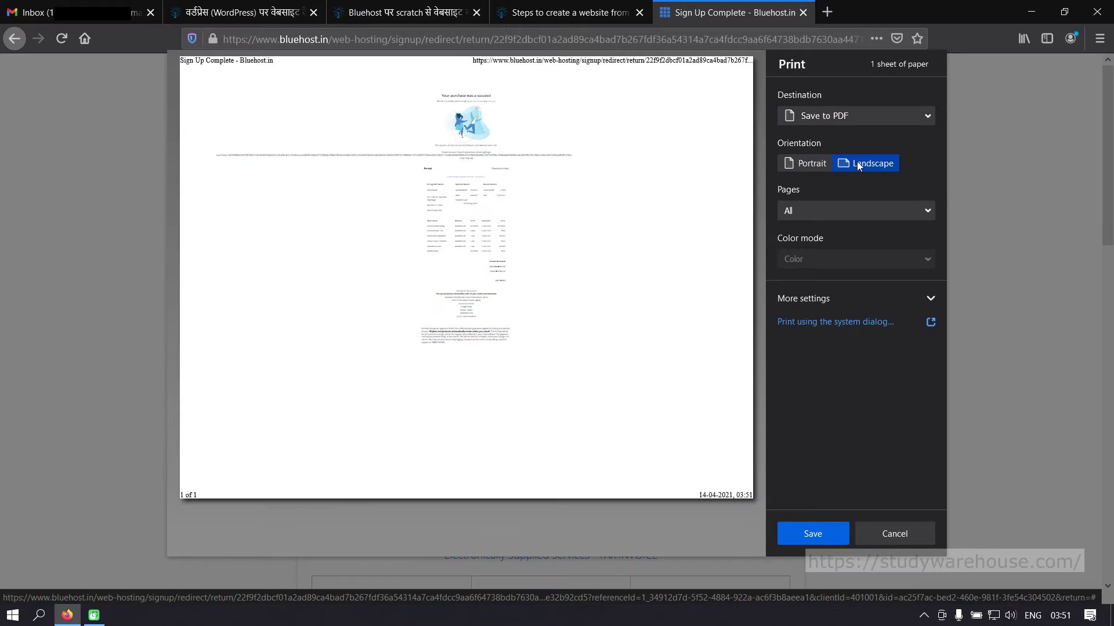
left_click(806, 164)
left_click(815, 536)
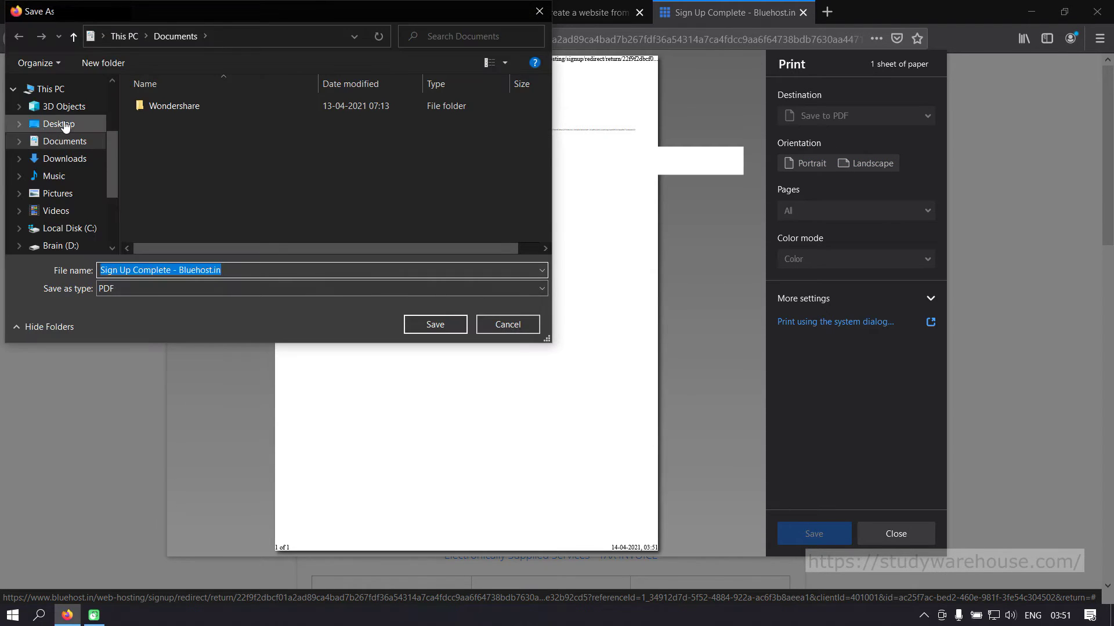
left_click(65, 126)
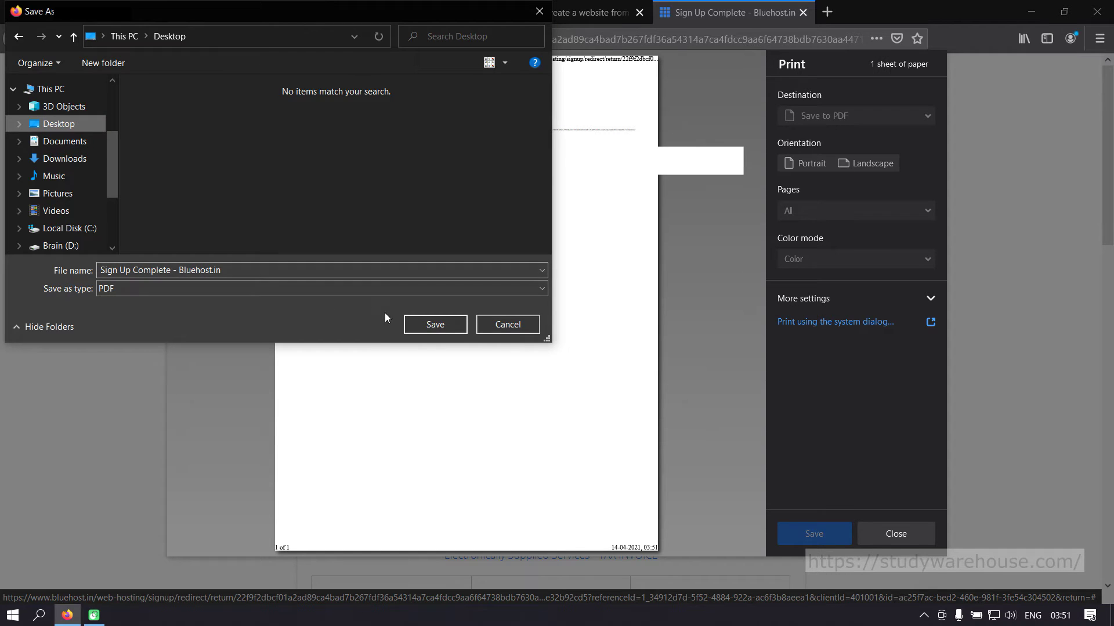
left_click(435, 324)
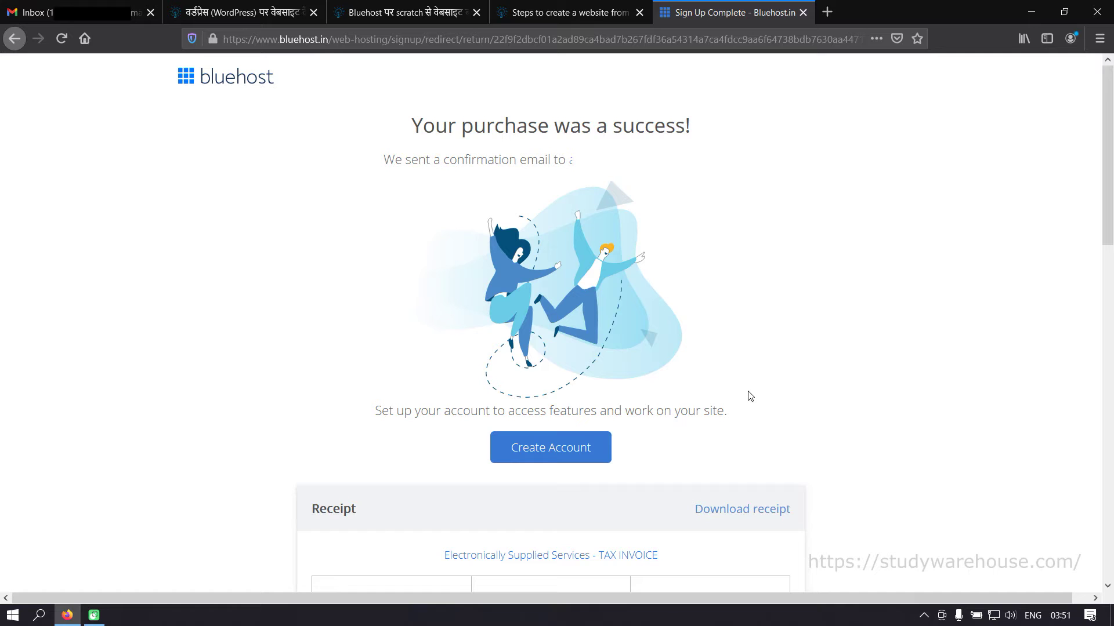
scroll(749, 396, "down", 8)
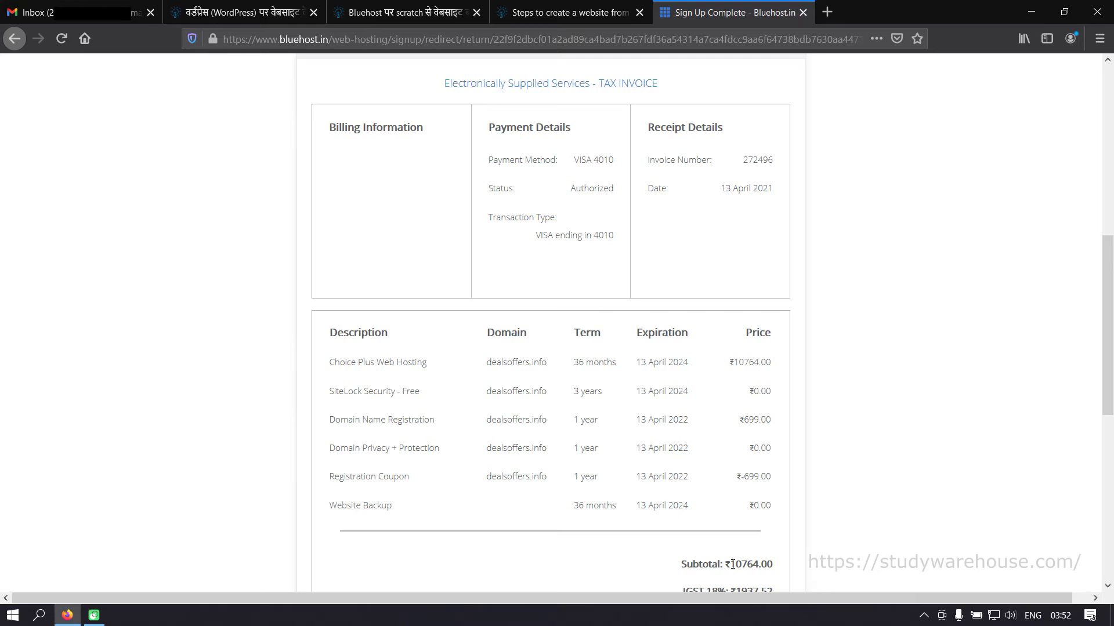
left_click_drag(732, 564, 775, 564)
left_click(739, 476)
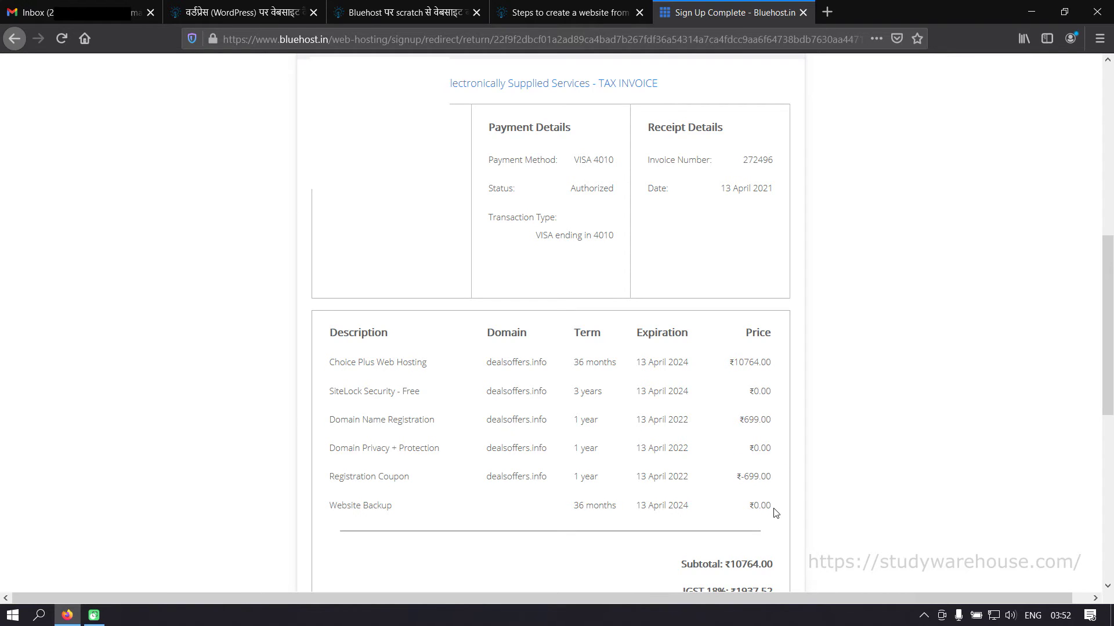
scroll(775, 513, "down", 3)
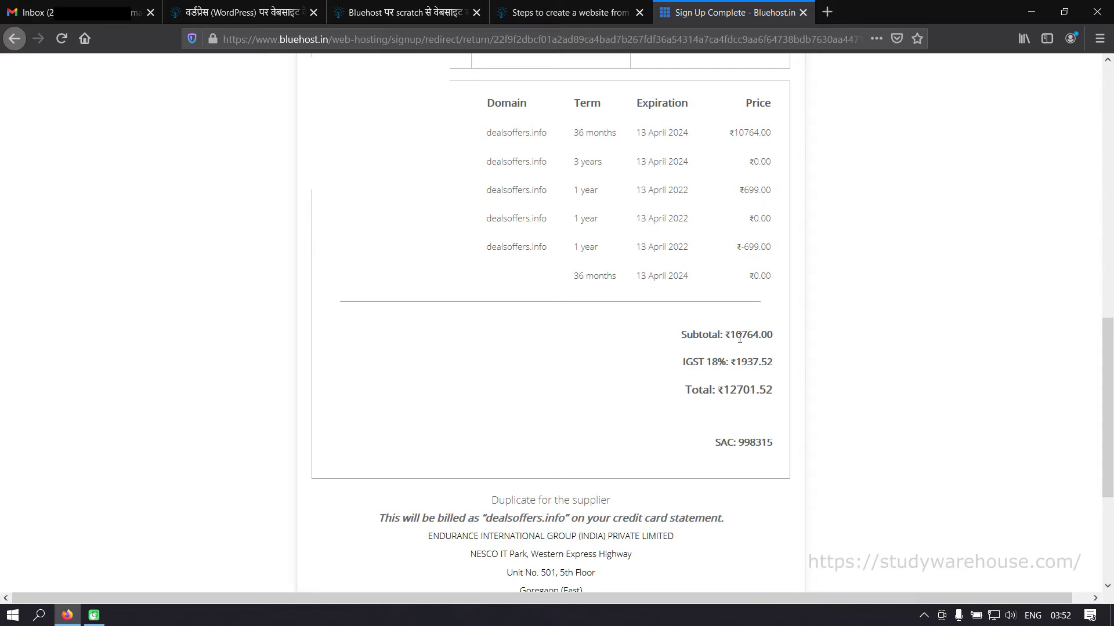
left_click(730, 361)
left_click_drag(731, 361, 777, 362)
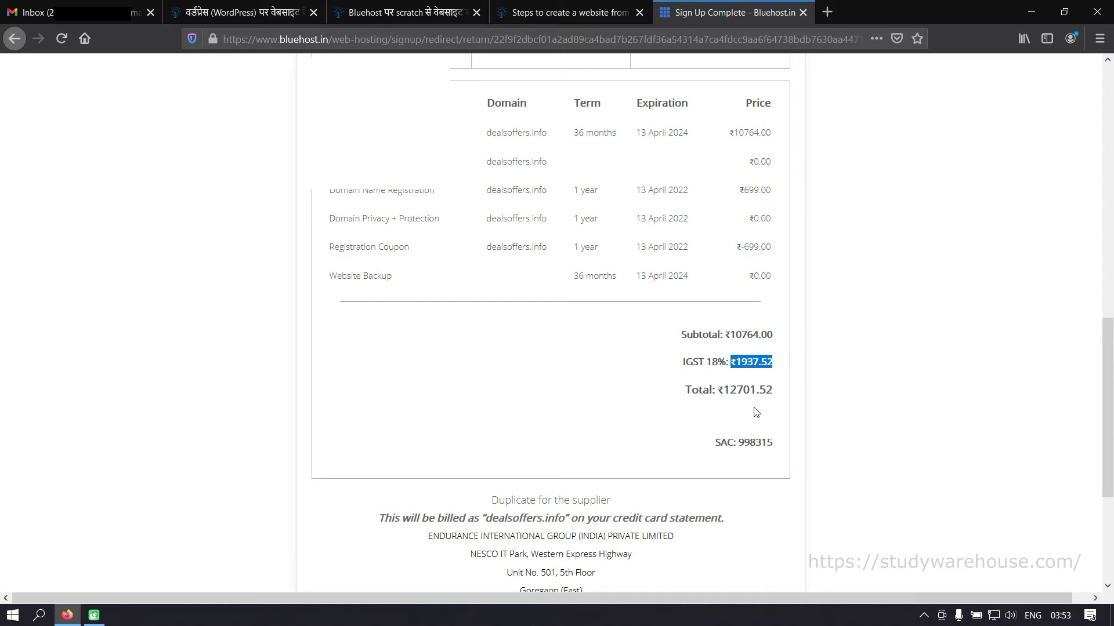
left_click(754, 408)
left_click_drag(723, 390, 763, 389)
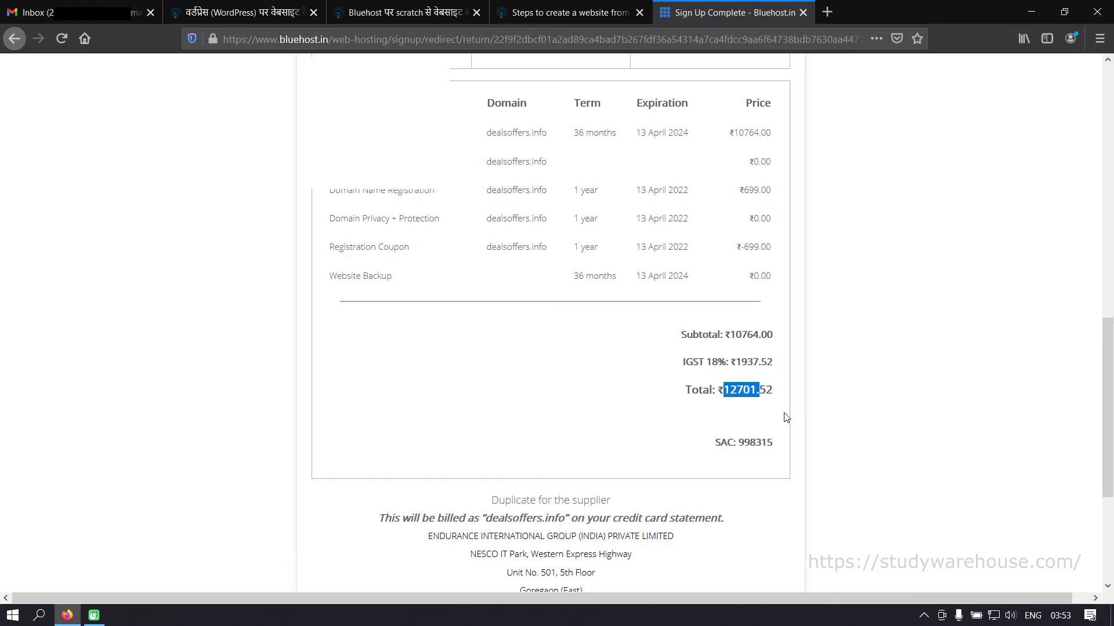
scroll(786, 418, "up", 10)
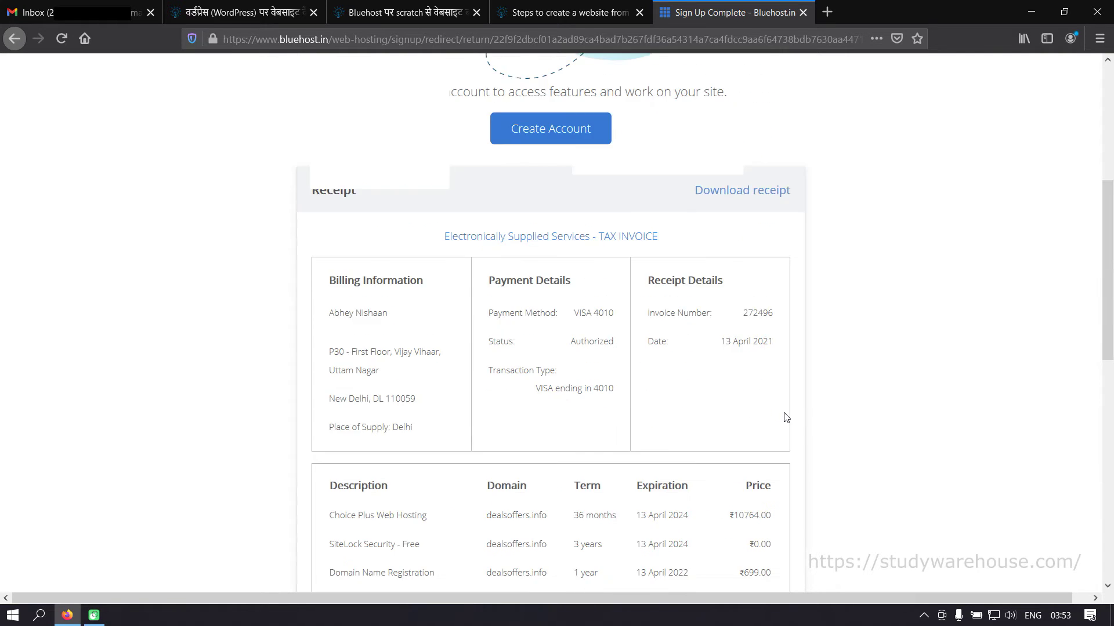
- Enter and confirm the account password, accept the privacy terms, and create the dealsoffers.info account
left_click(551, 451)
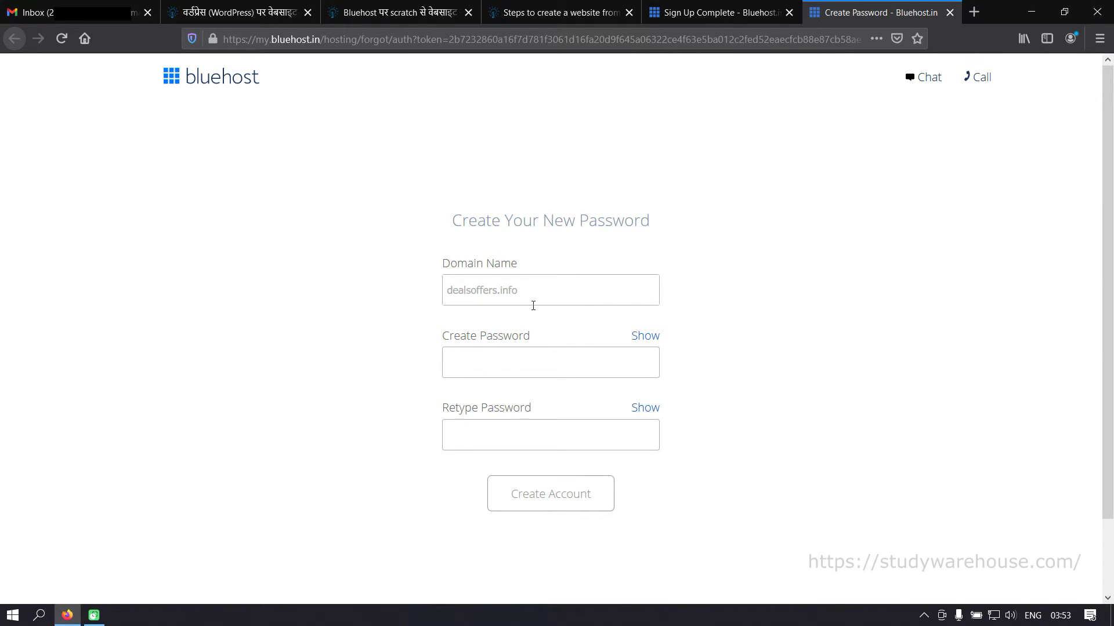
left_click(555, 290)
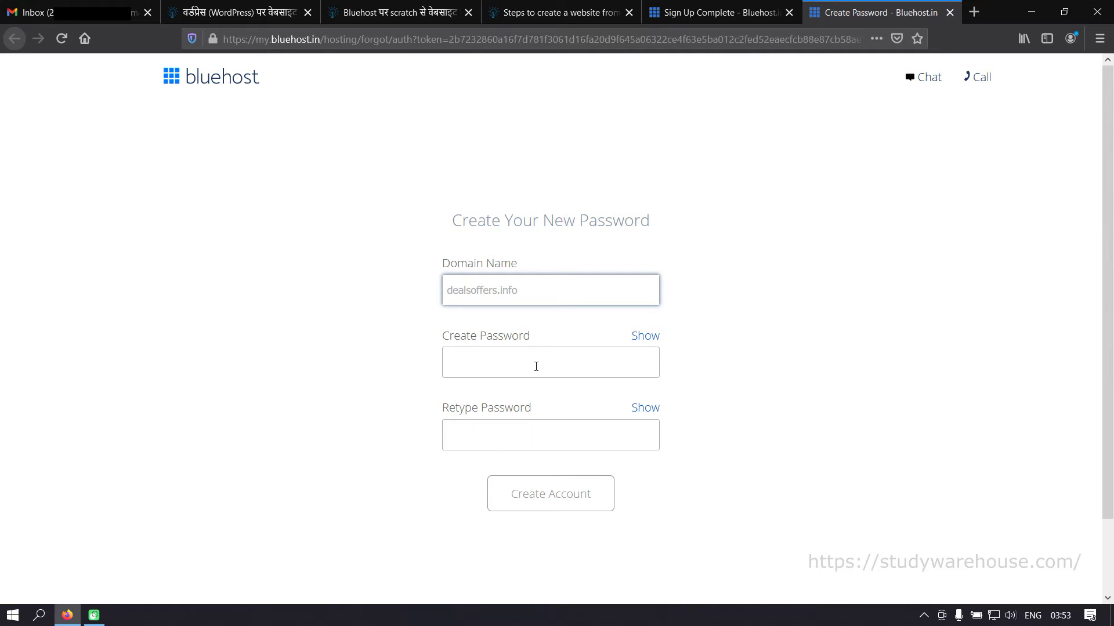
left_click(536, 366)
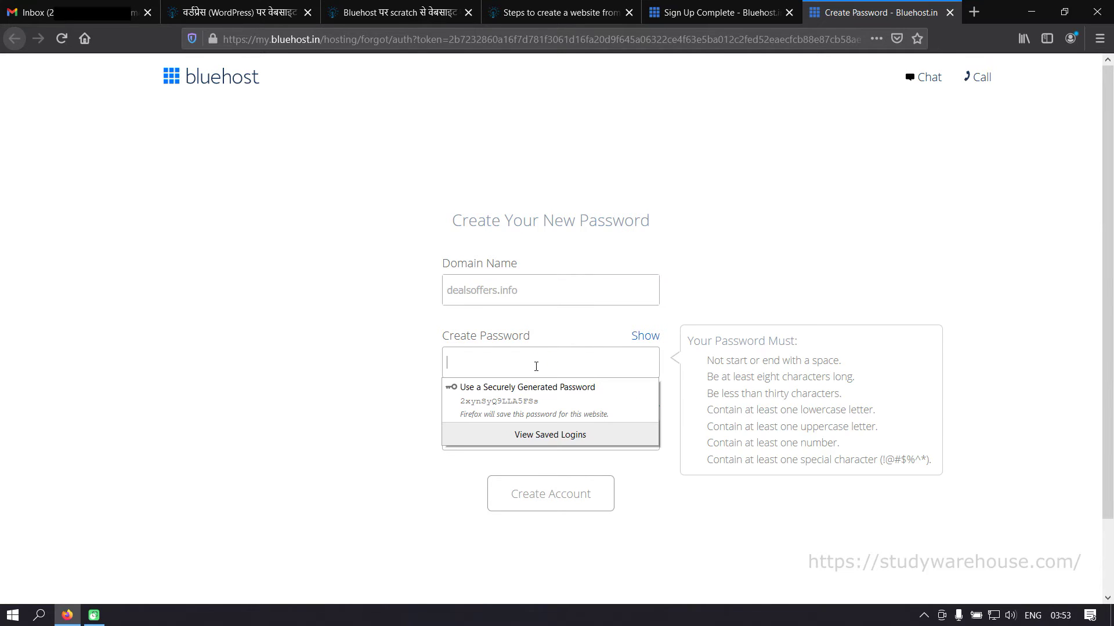
type("a")
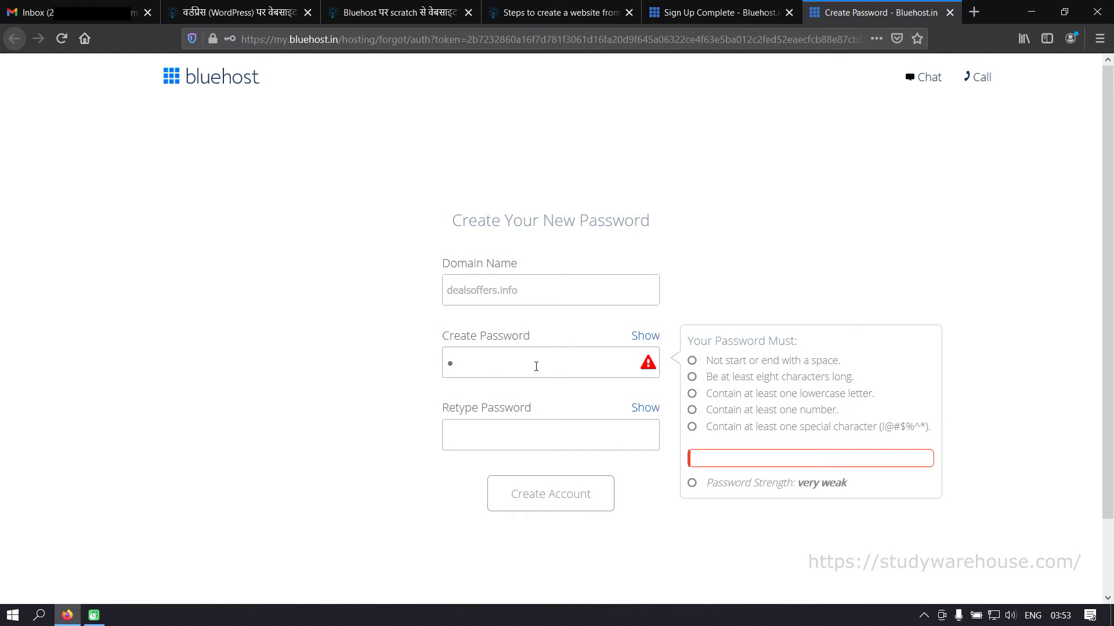
type("dmin")
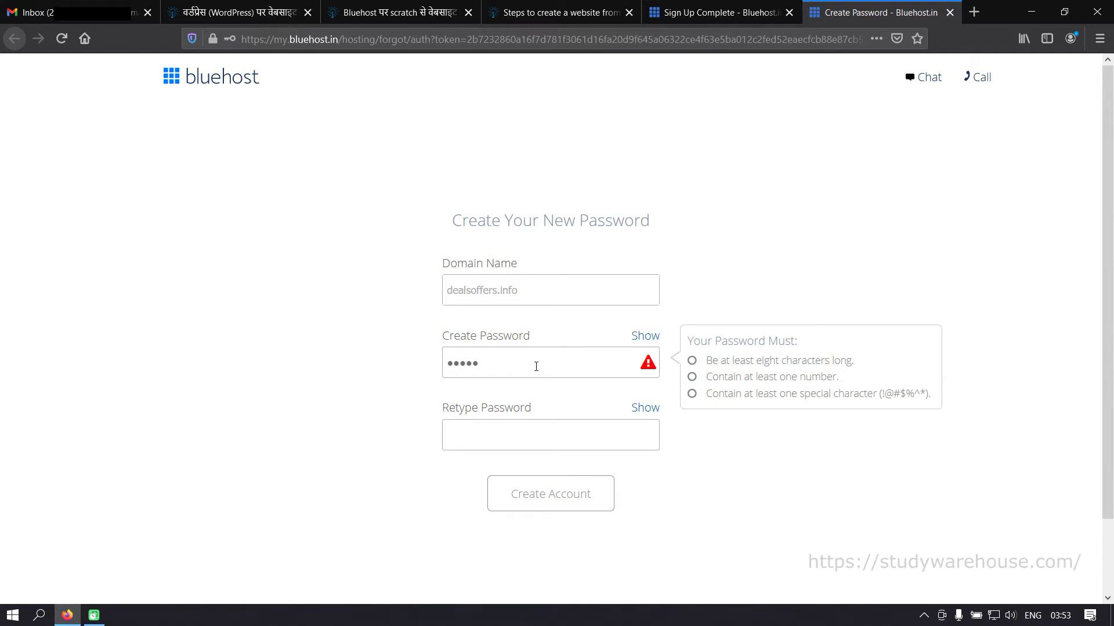
type("123")
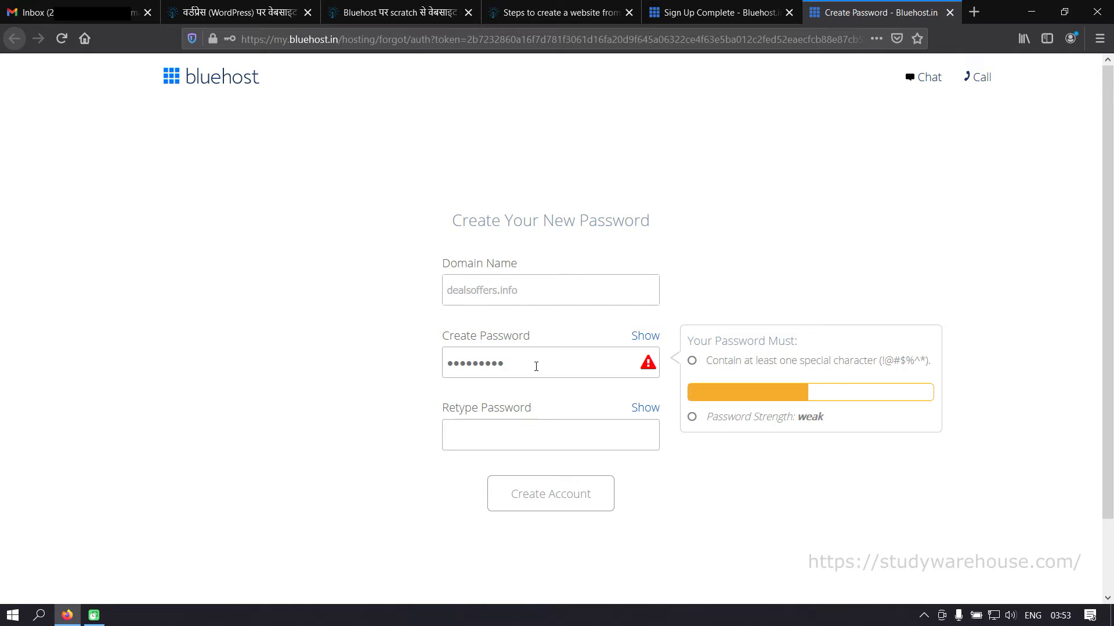
type("@")
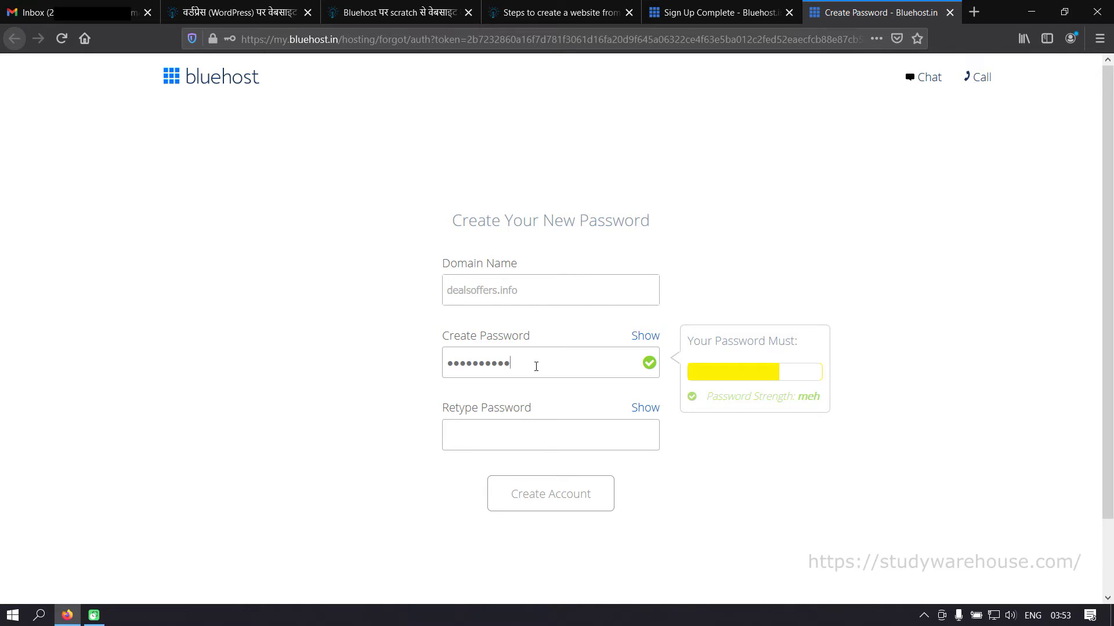
key("Tab")
type("•••••")
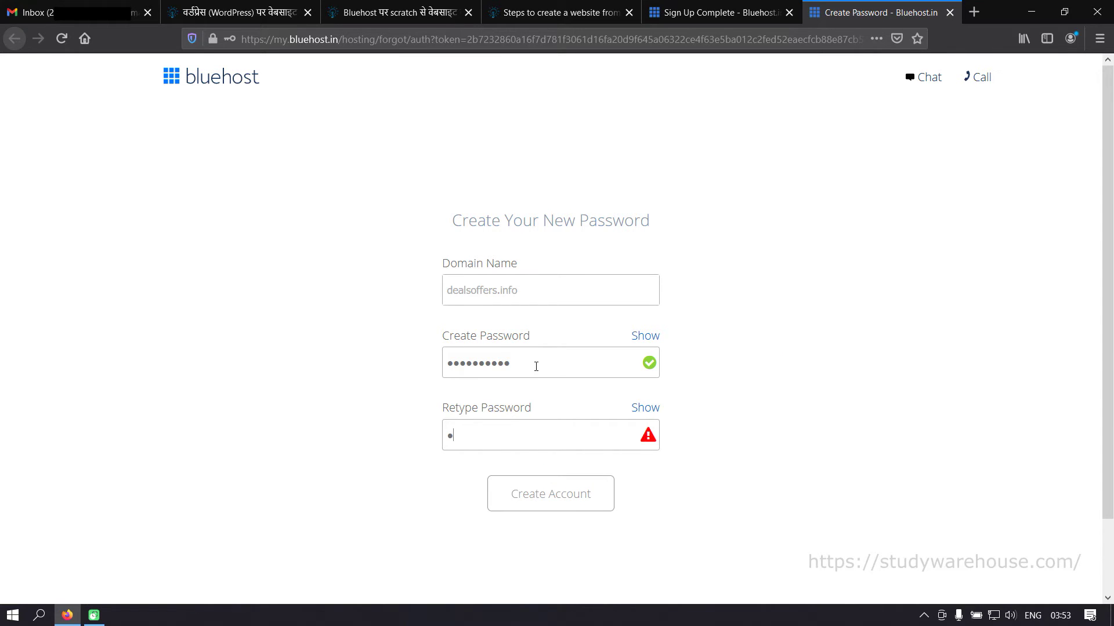
type("•••••")
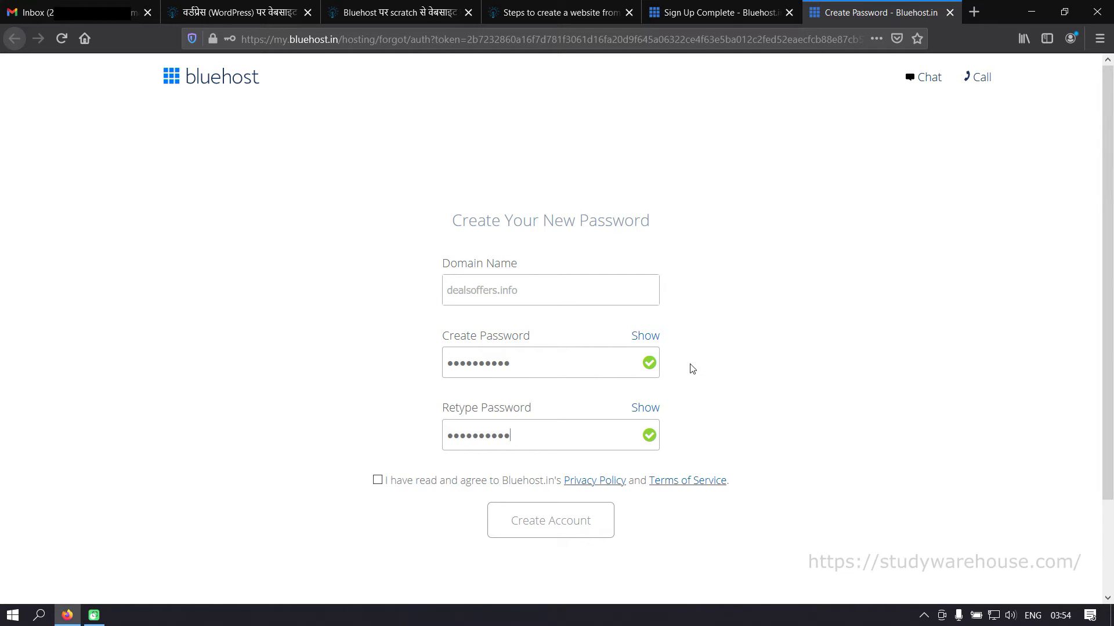
left_click(377, 481)
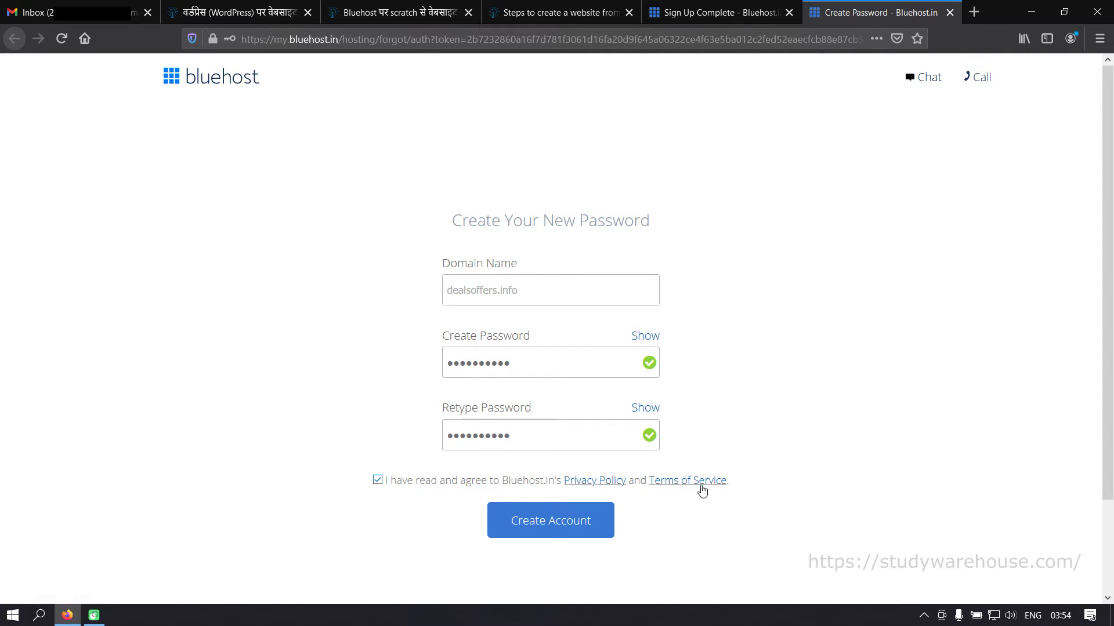
left_click(571, 511)
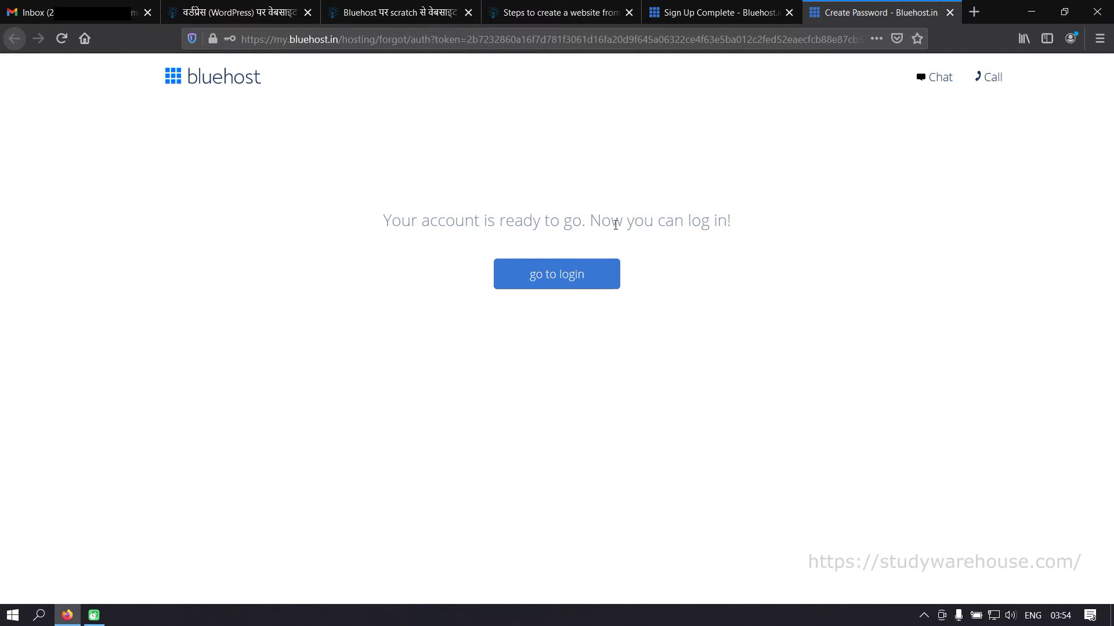
- Open Bluehost's WHOIS Verification email for dealsoffers.info and verify the domain's contact email
left_click(569, 281)
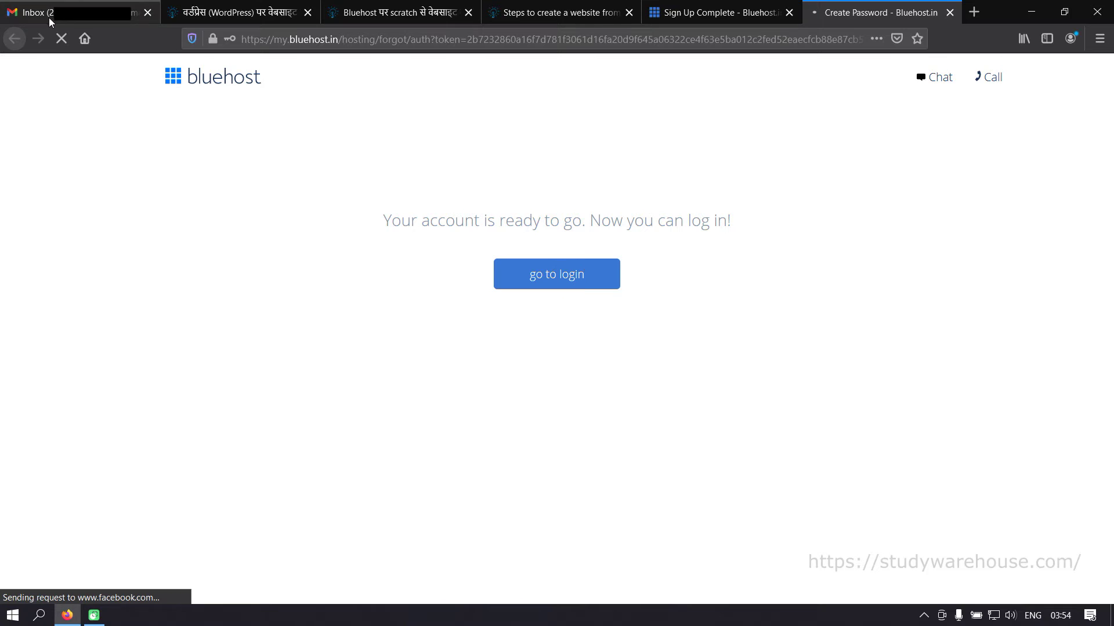
left_click(50, 21)
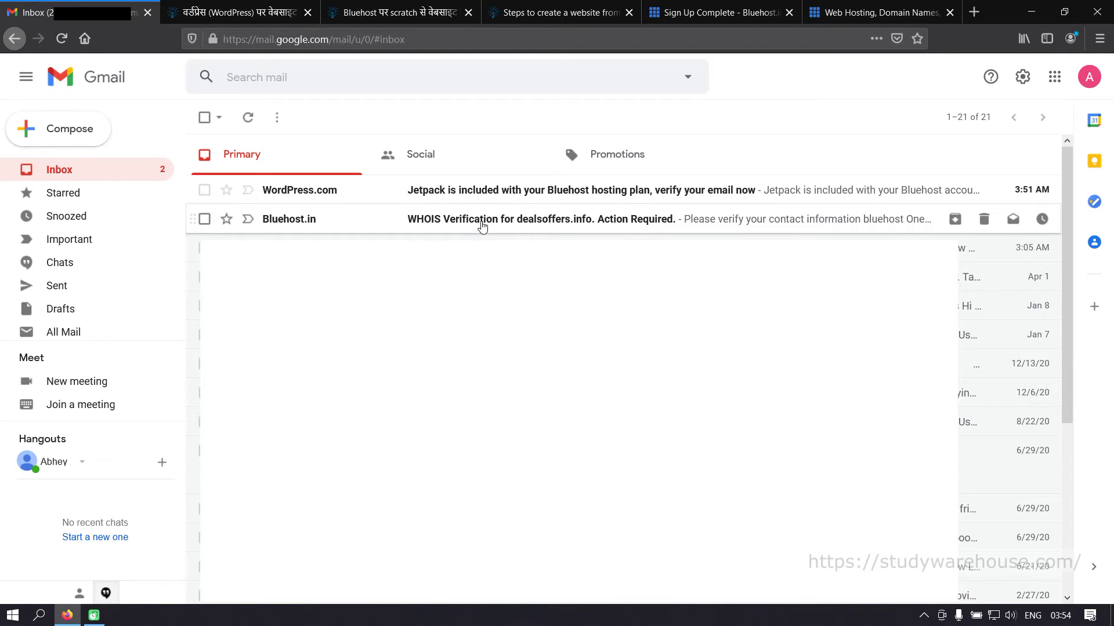
left_click(482, 223)
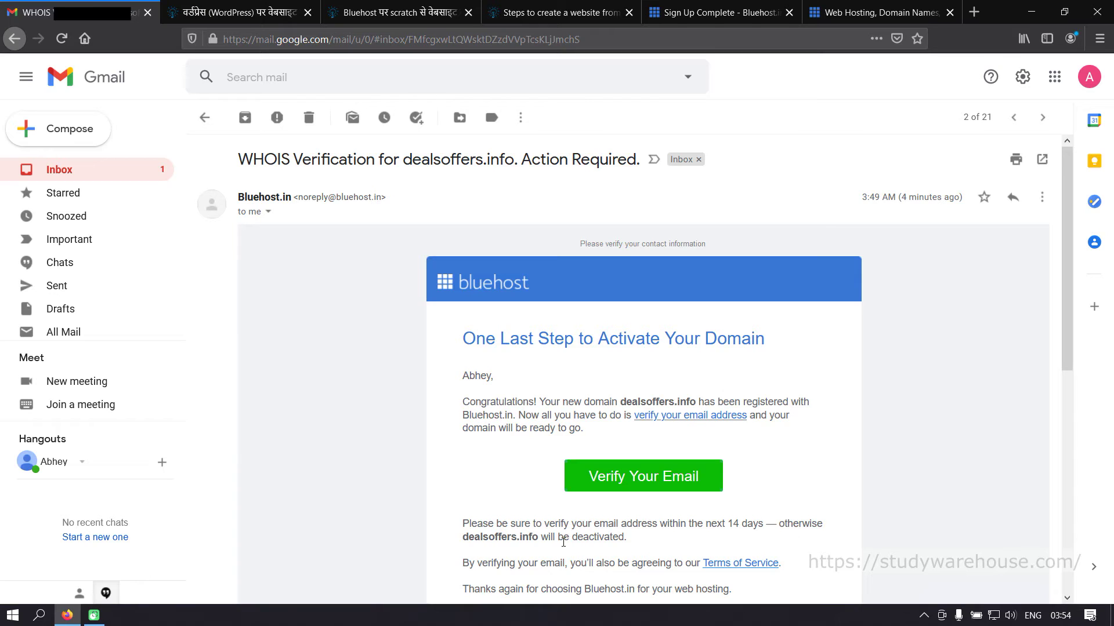
left_click(646, 482)
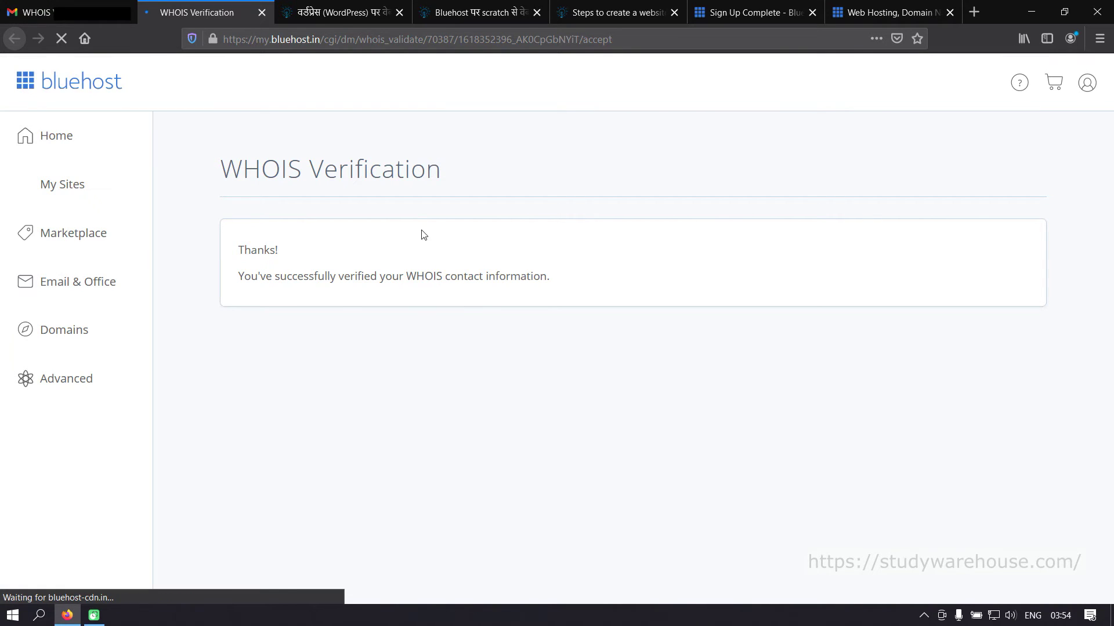
left_click(78, 14)
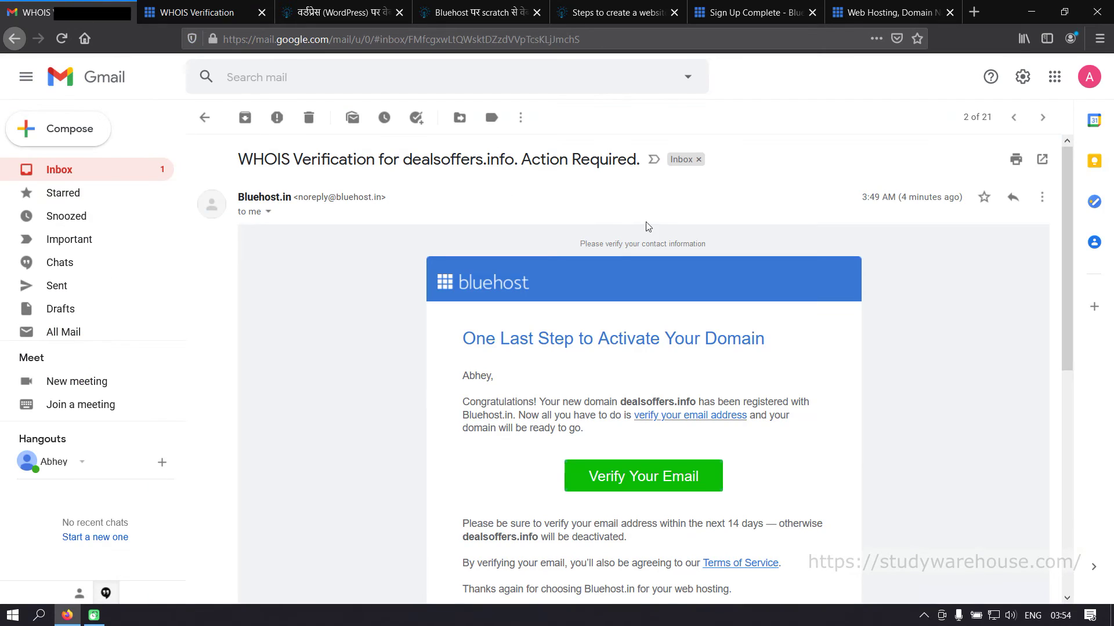
scroll(903, 478, "down", 7)
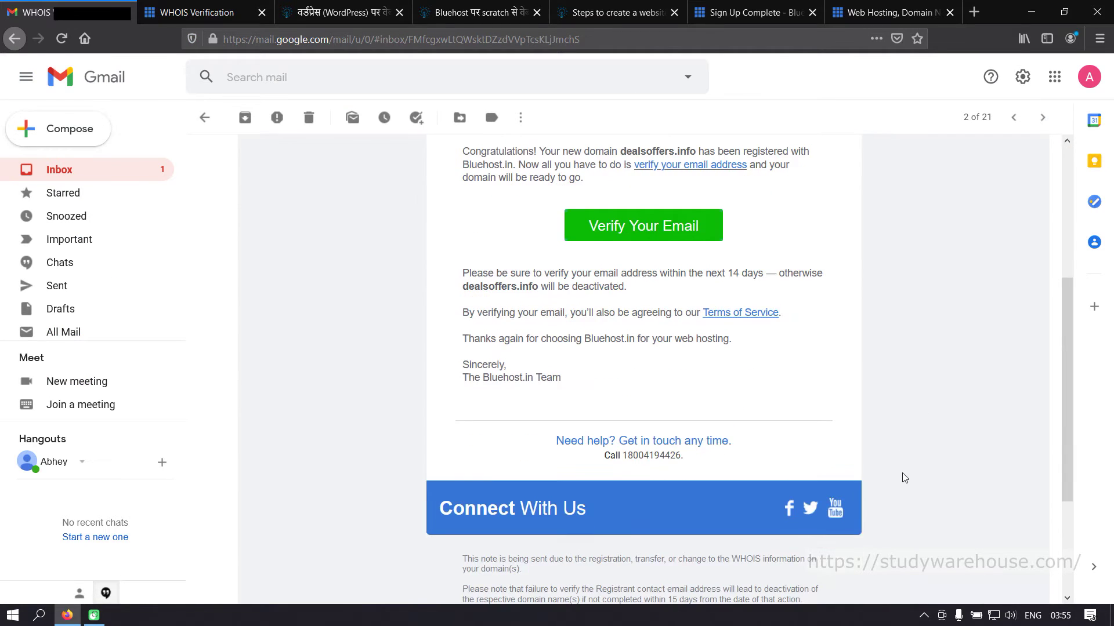
- Read WordPress.com's Jetpack verify-your-email message, then return to the inbox
left_click(207, 118)
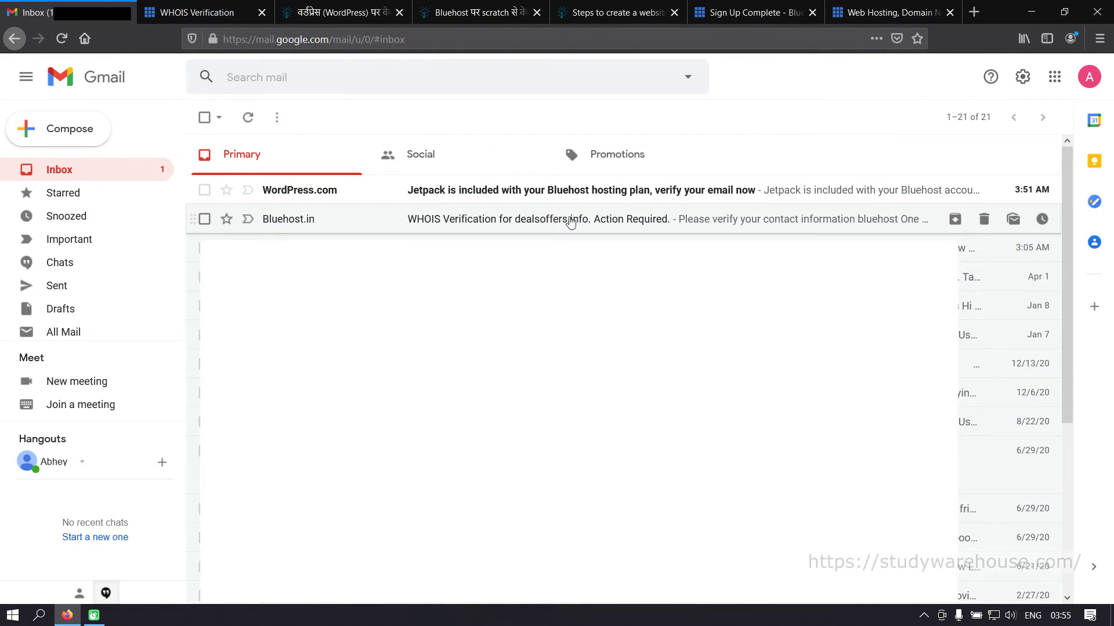
left_click(433, 191)
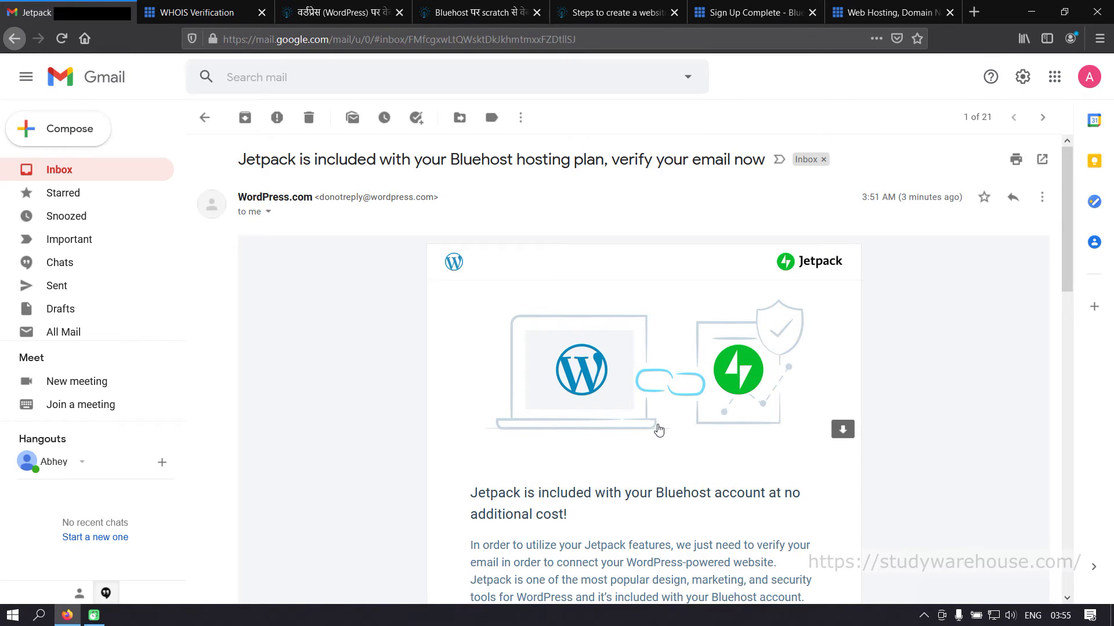
scroll(659, 425, "down", 5)
scroll(659, 425, "up", 5)
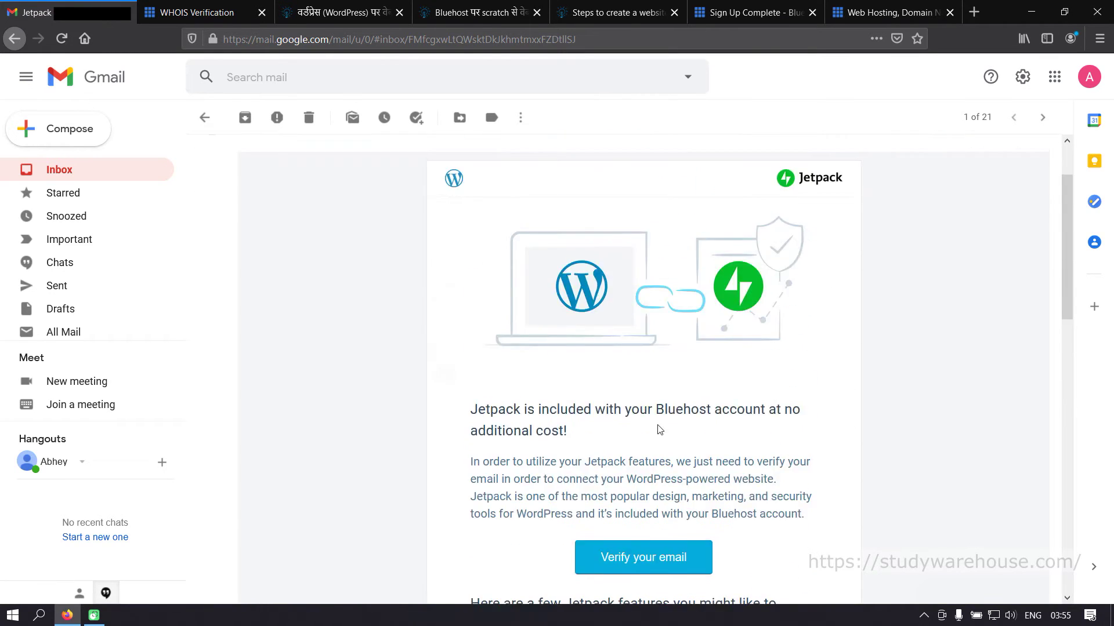
scroll(658, 430, "down", 14)
scroll(659, 430, "up", 13)
scroll(659, 429, "up", 2)
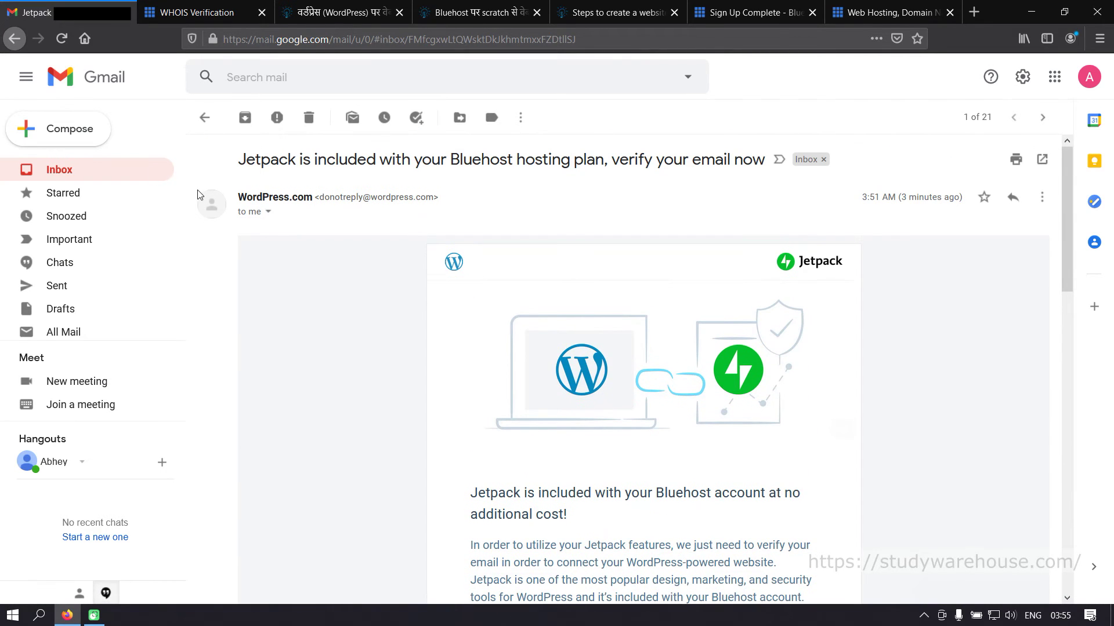
left_click(204, 117)
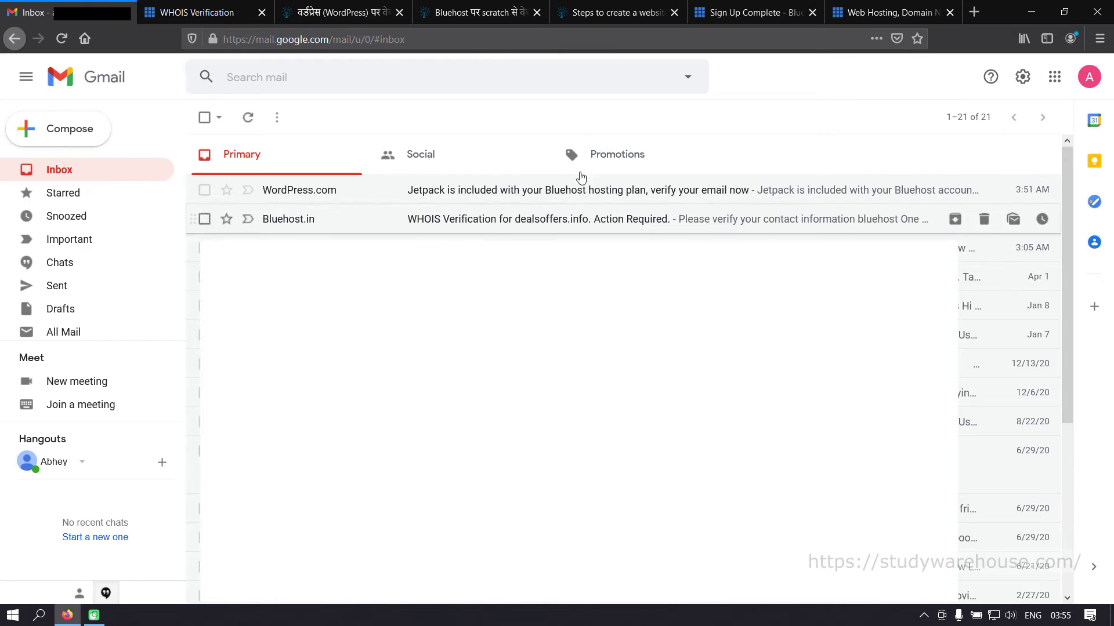
- Return to the Bluehost hosting login and enter the account password
left_click(864, 14)
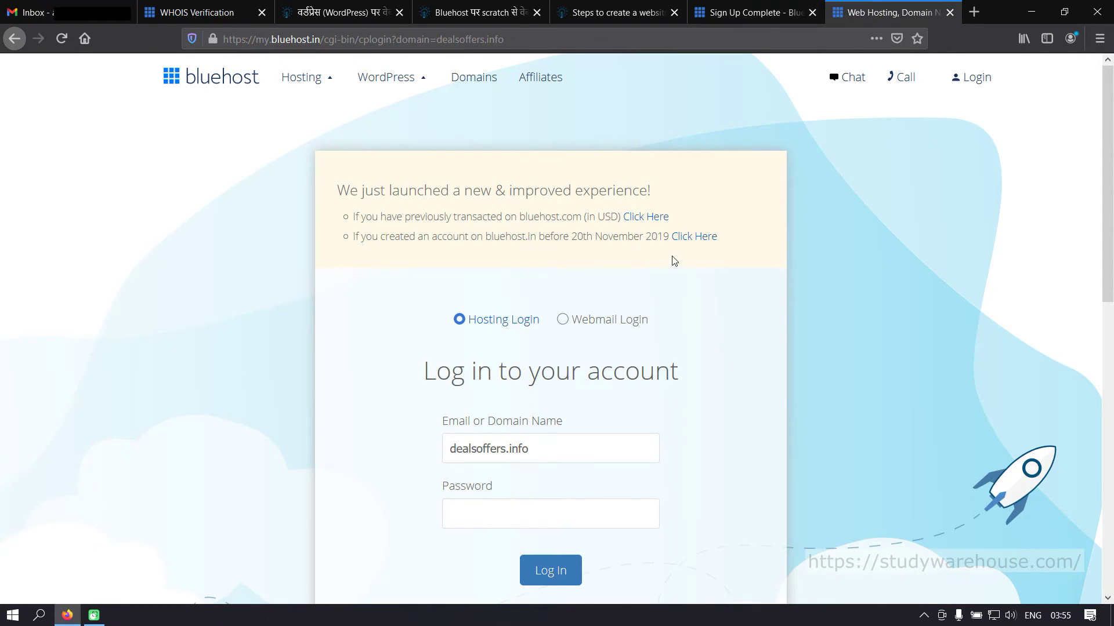
left_click(743, 14)
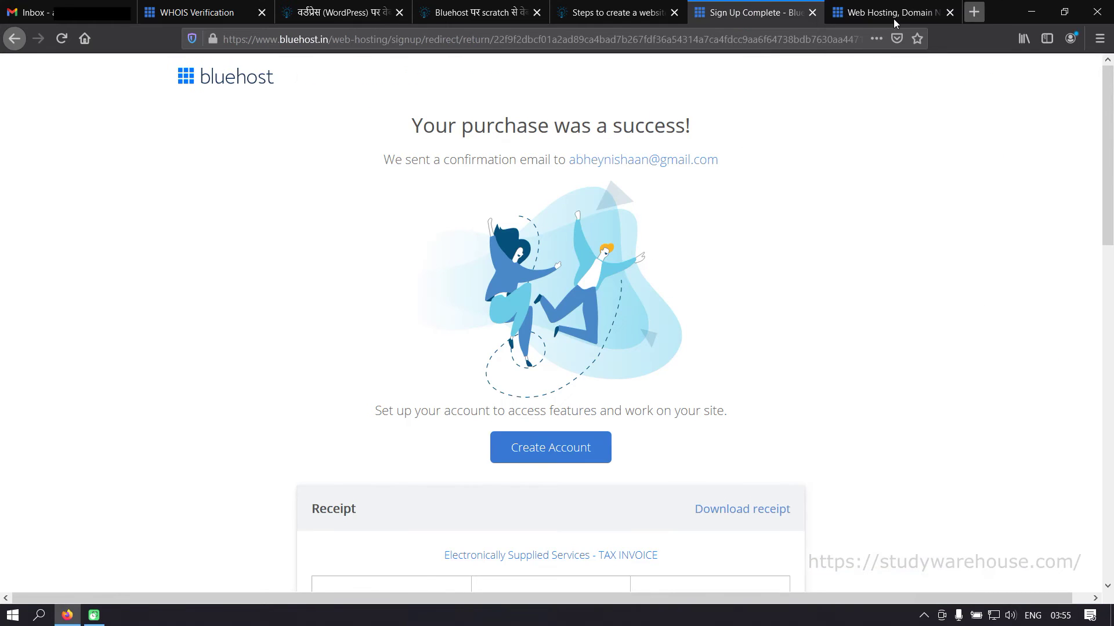
left_click(893, 16)
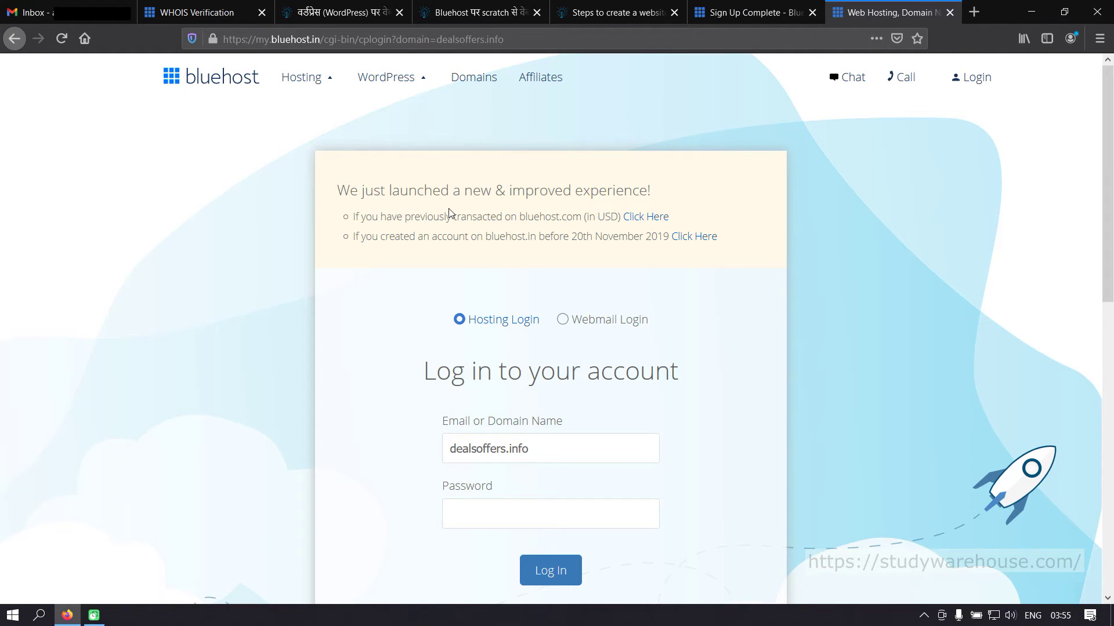
scroll(667, 281, "down", 2)
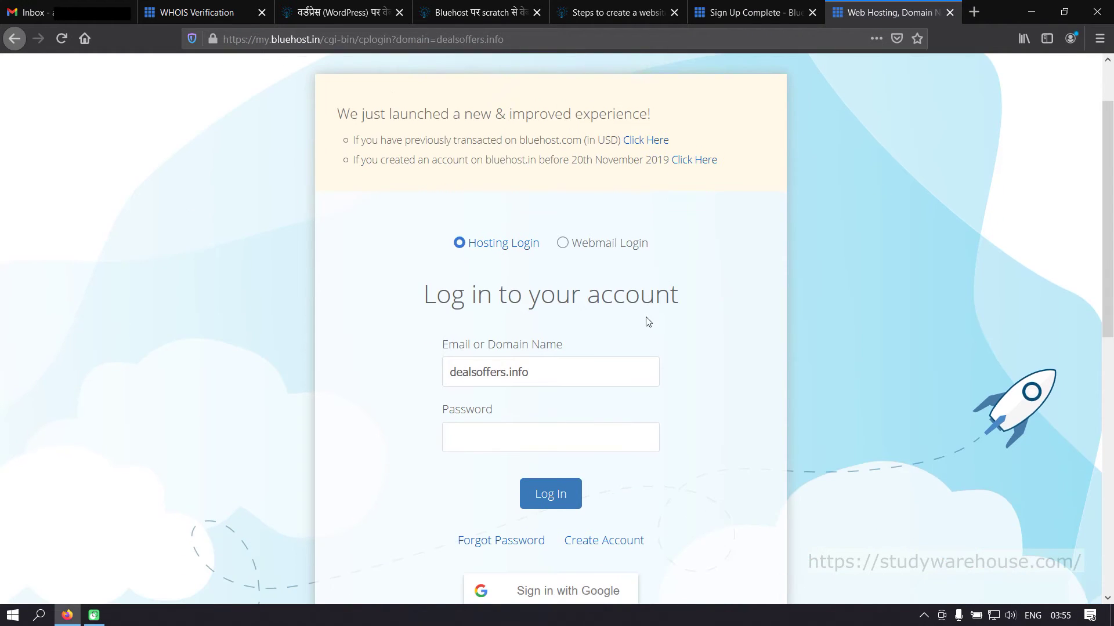
scroll(619, 297, "up", 2)
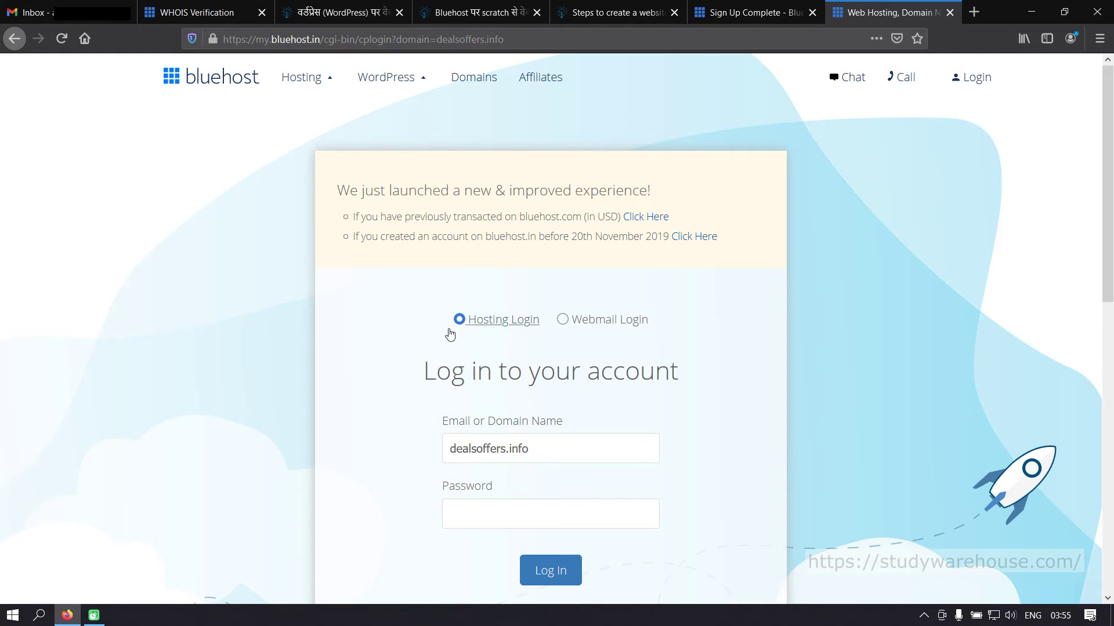
scroll(532, 434, "down", 2)
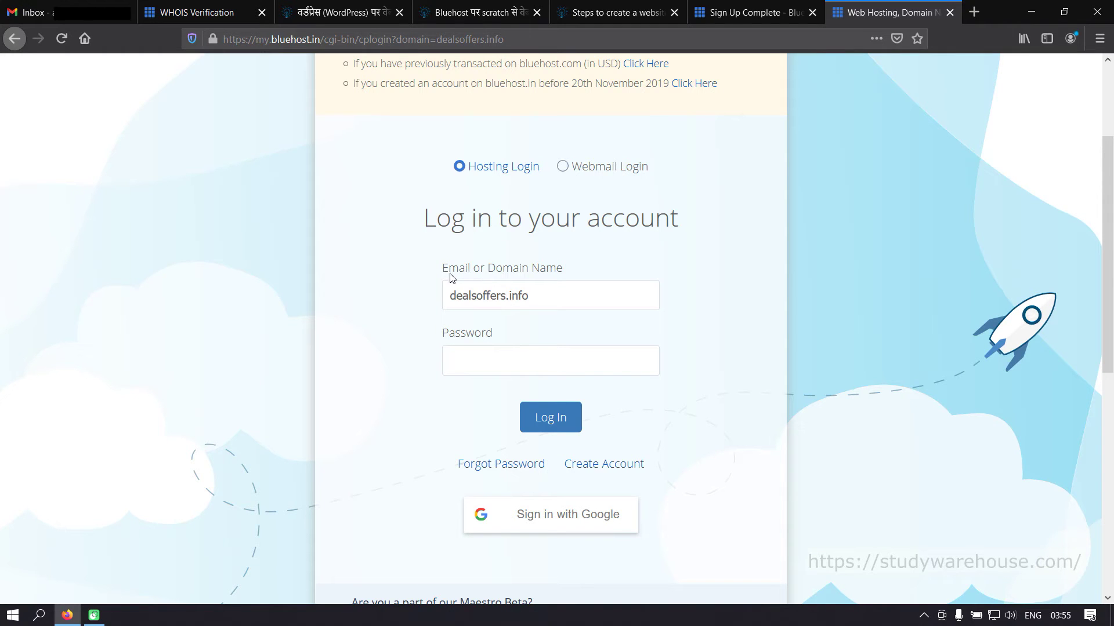
left_click(544, 293)
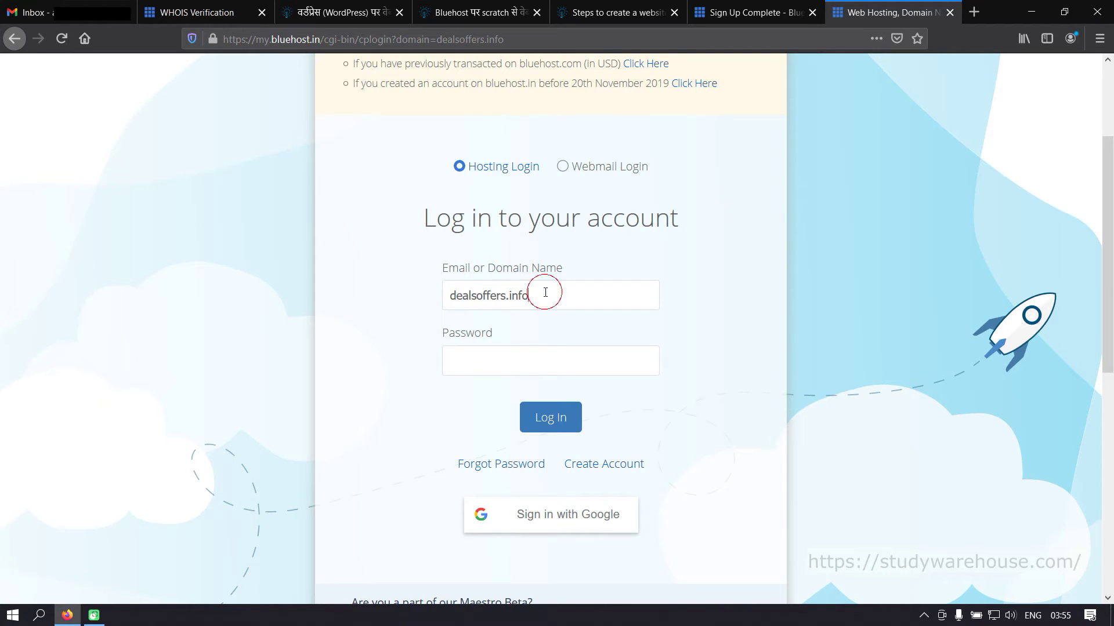
left_click(511, 356)
type("••")
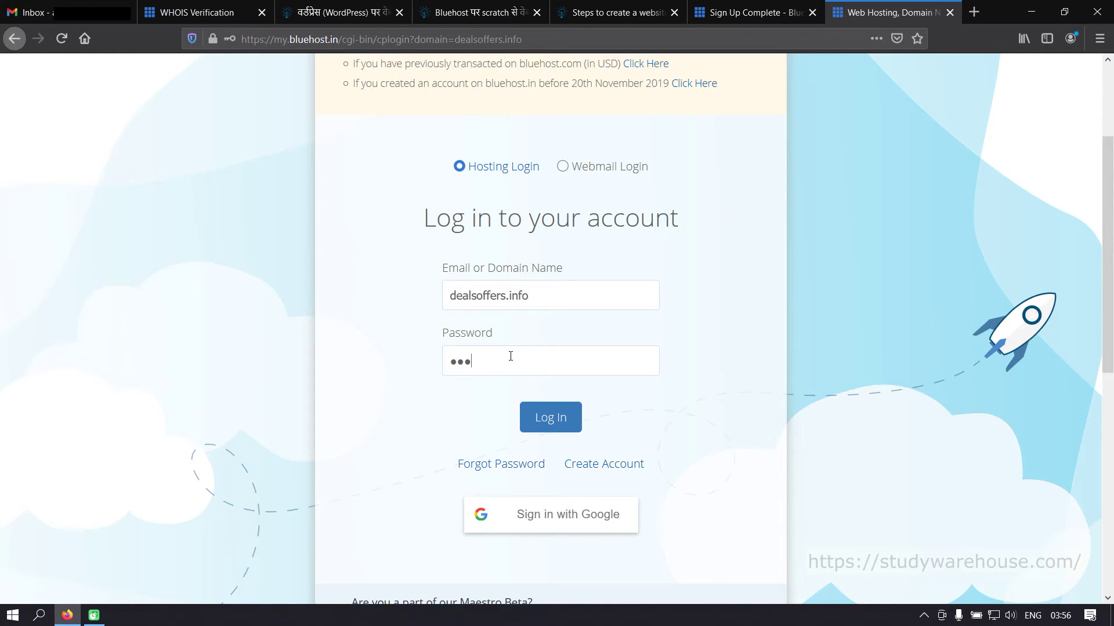
type("••••••••")
- Copy the domain name dealsoffers.info from the login form
triple_click(504, 294)
right_click(506, 295)
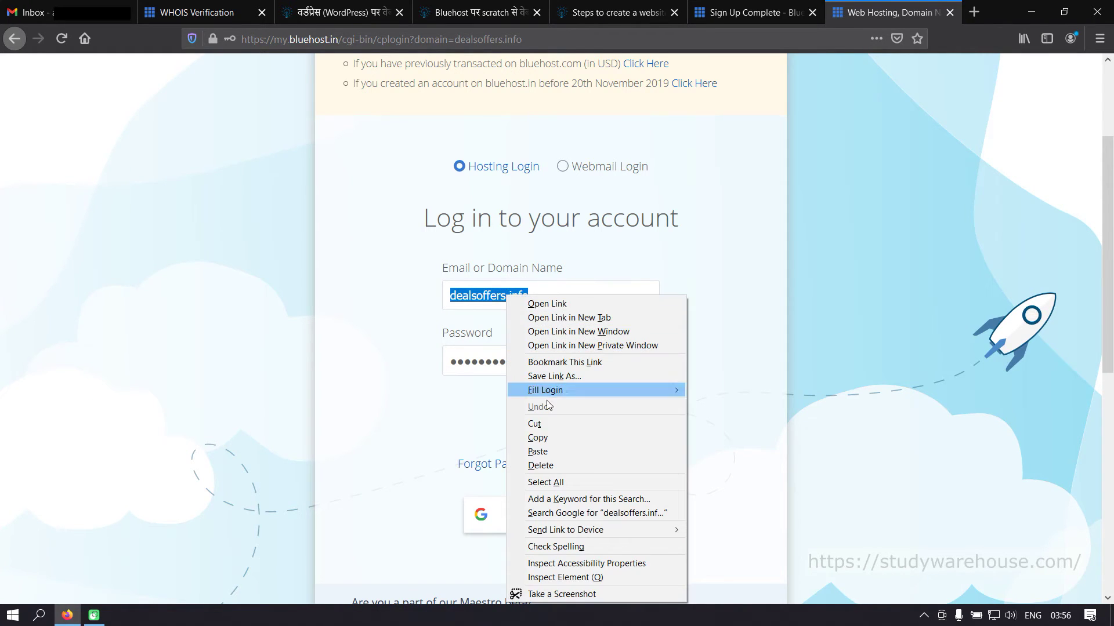
left_click(555, 438)
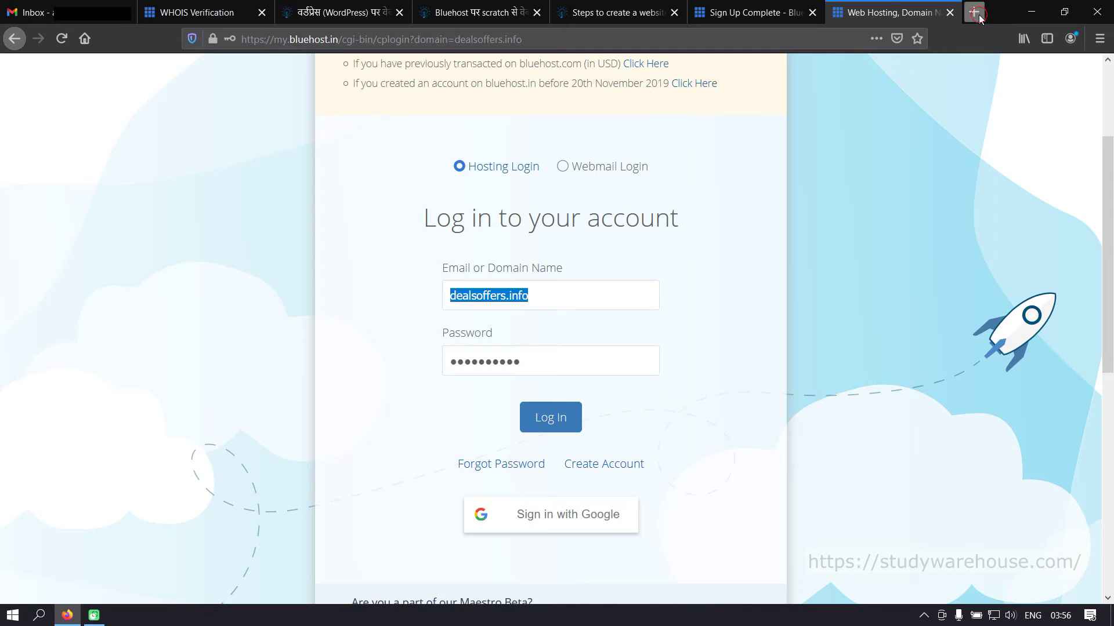
- Paste dealsoffers.info into a new tab and view its 'A New WordPress Site – Coming Soon!' page
left_click(978, 17)
right_click(844, 39)
left_click(877, 110)
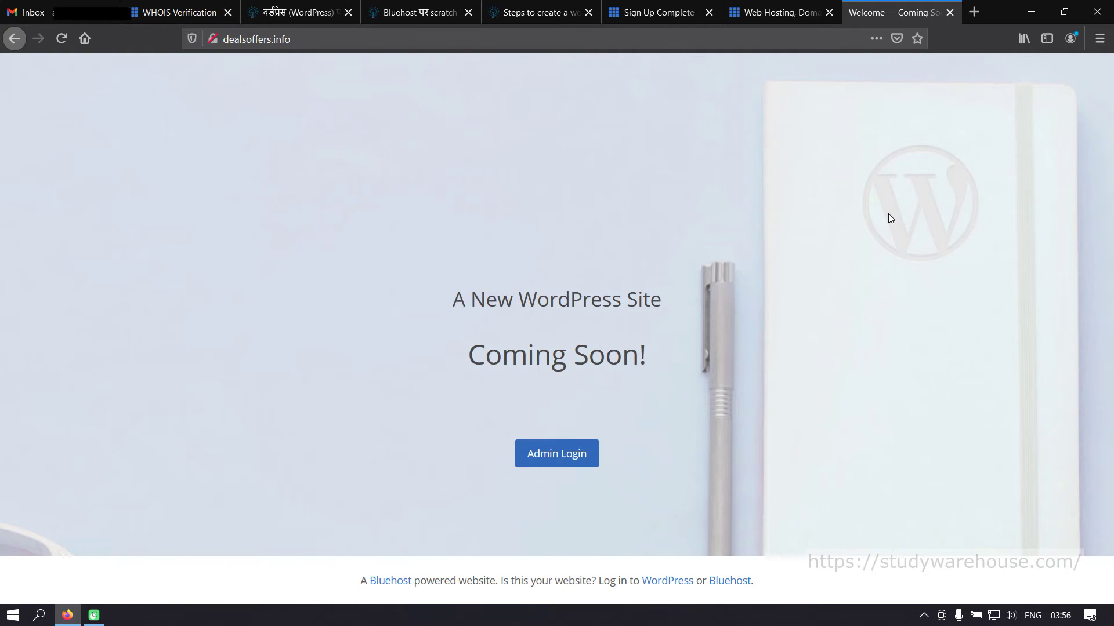
left_click(778, 17)
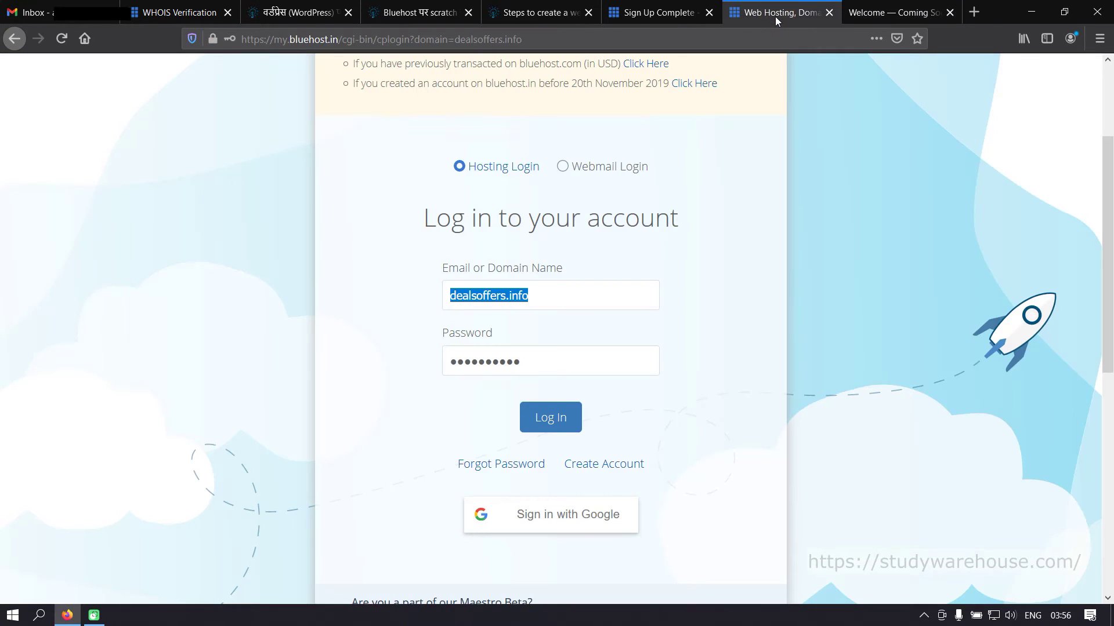
left_click(892, 12)
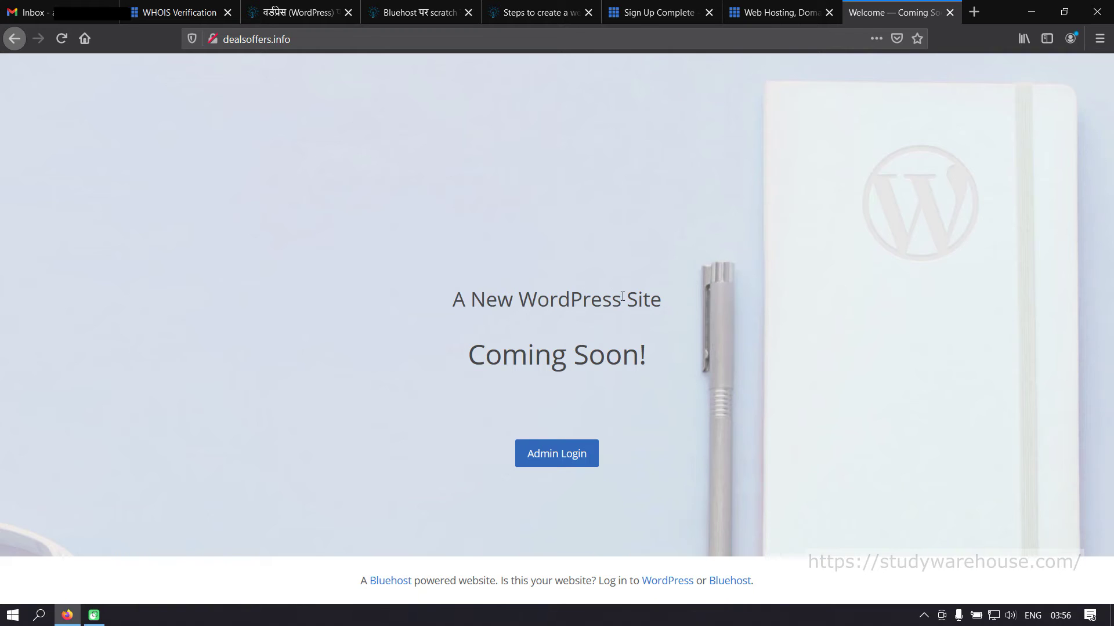
- Log in to the Bluehost hosting account without saving the login in Firefox
left_click(773, 15)
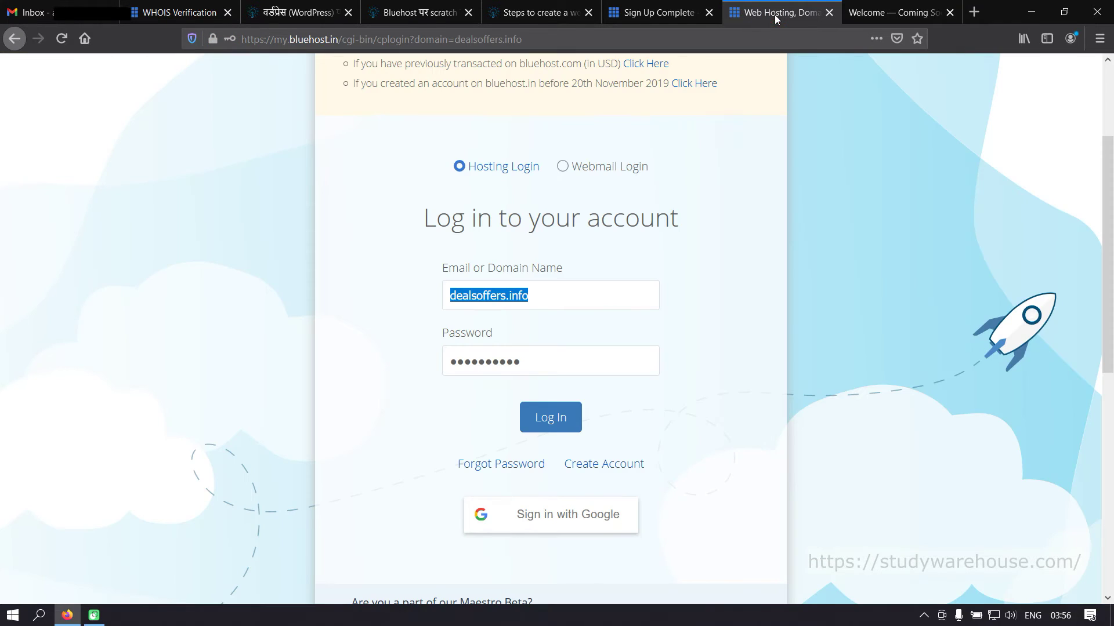
left_click(554, 426)
left_click(389, 165)
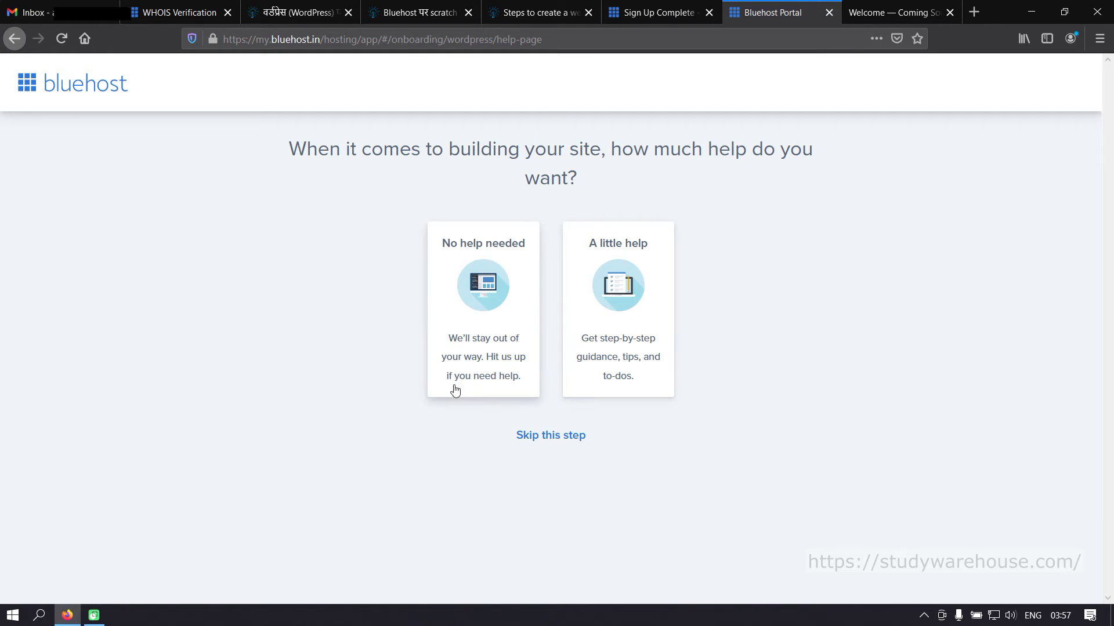
- Pick 'No help needed', then skip the site-kind and website comfort-level questions
left_click(473, 258)
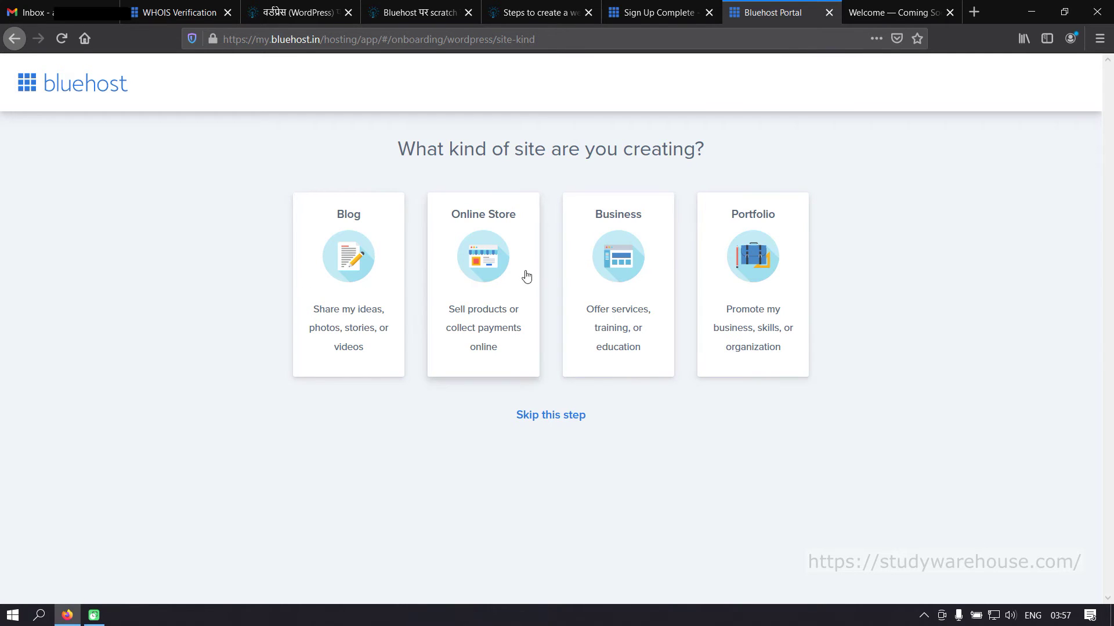
left_click(566, 416)
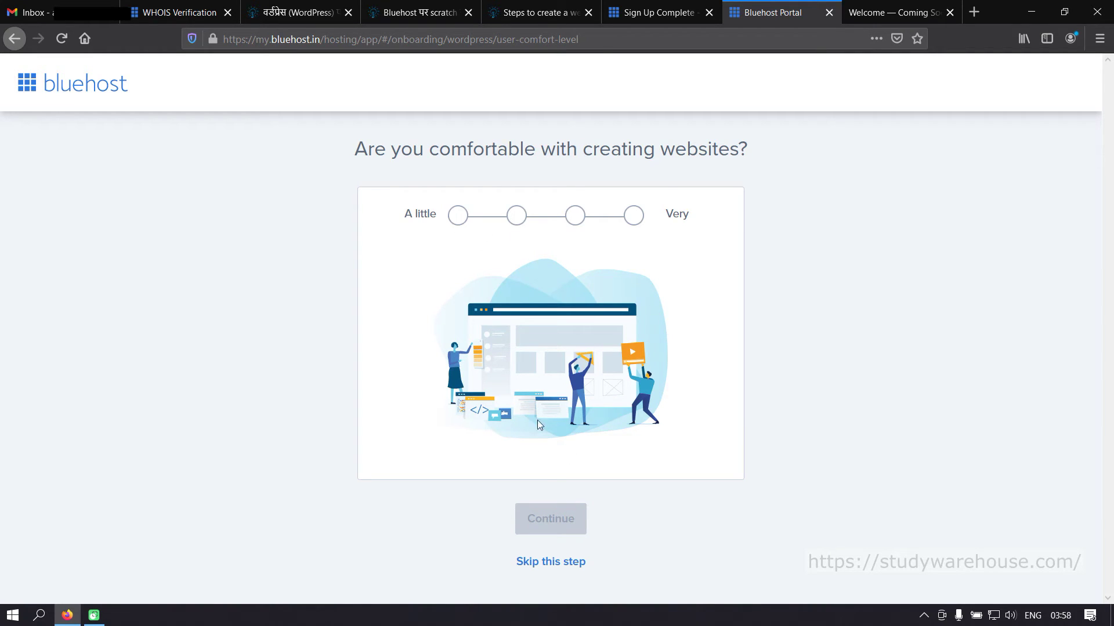
left_click(539, 563)
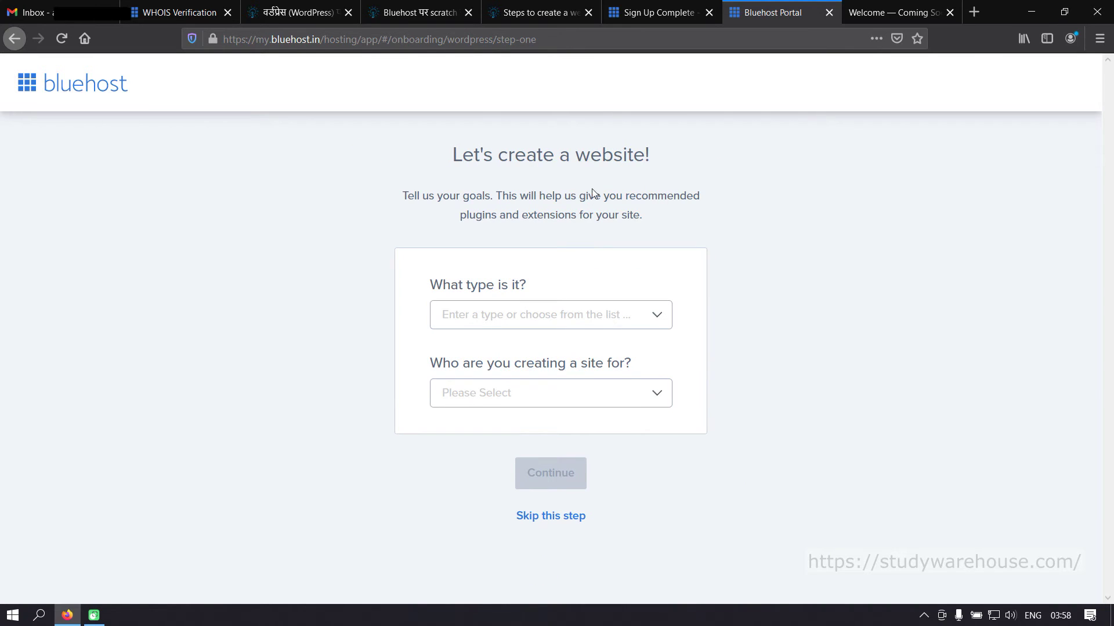
- Choose Personal as the site type and Myself as the audience, then continue
left_click(527, 319)
scroll(493, 431, "down", 1)
scroll(493, 435, "down", 6)
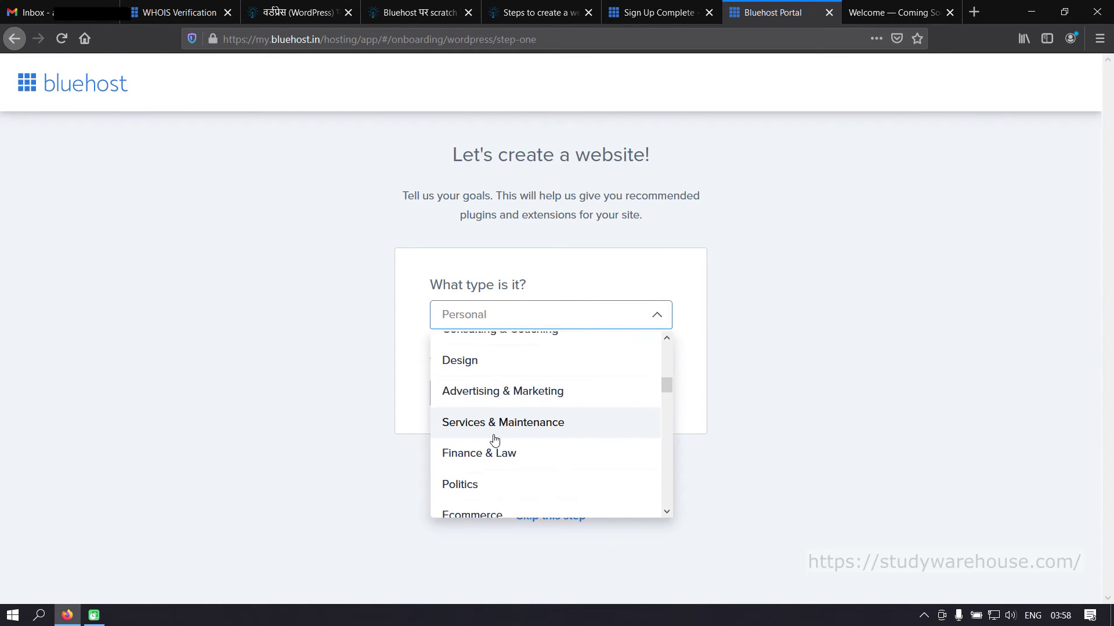
left_click(753, 323)
left_click(562, 394)
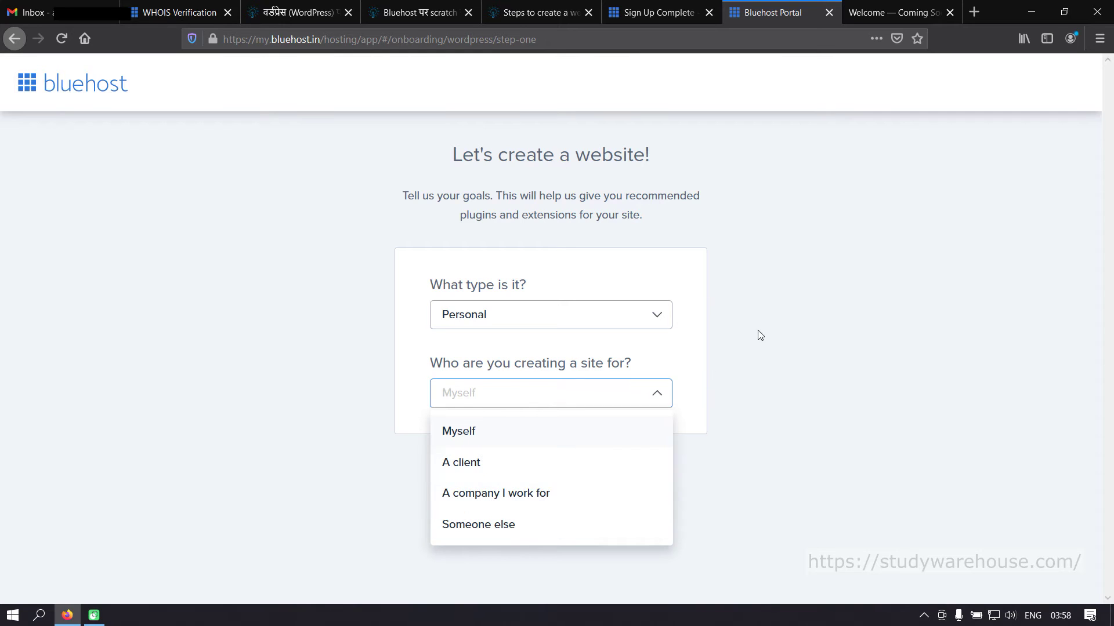
left_click(792, 318)
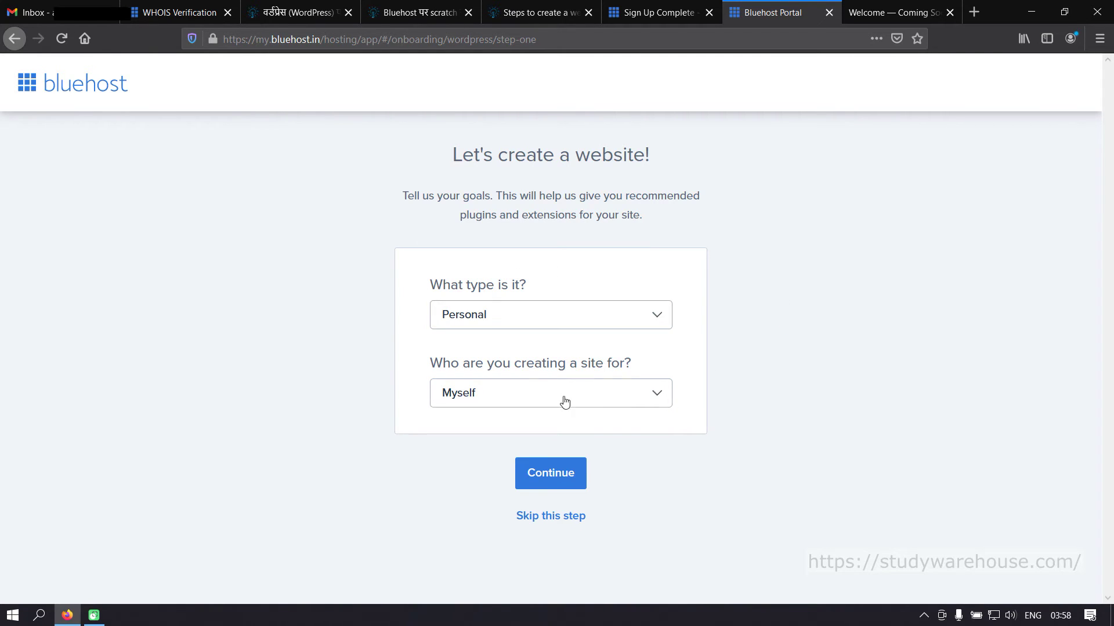
left_click(558, 472)
left_click(572, 521)
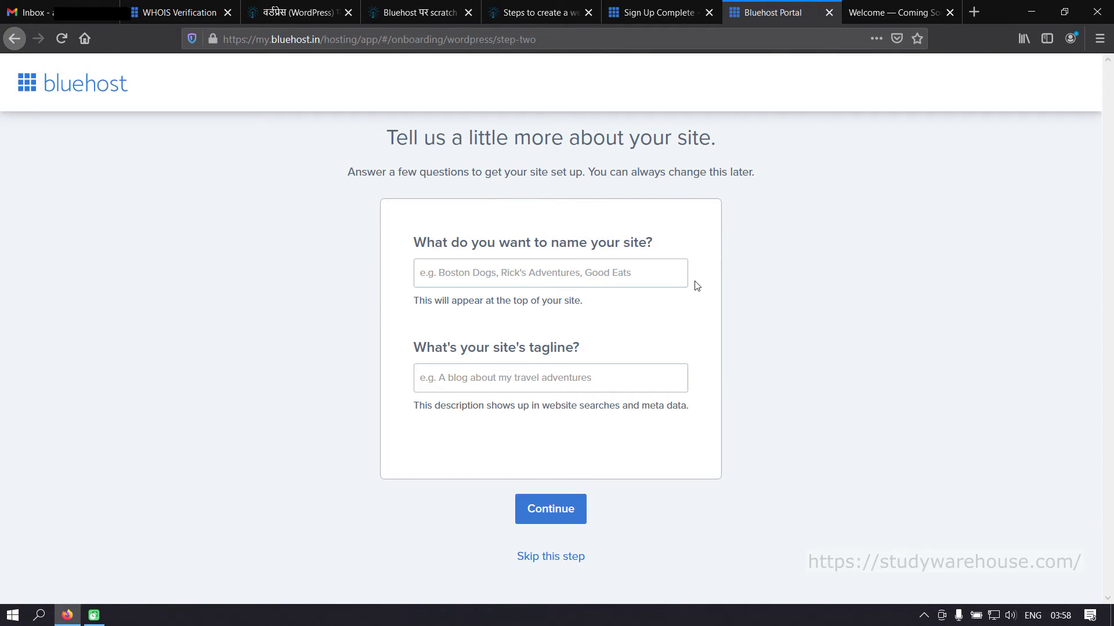
- Skip the site name and tagline, then browse free themes like Astra, Neve, Hestia and Sydney
left_click(558, 557)
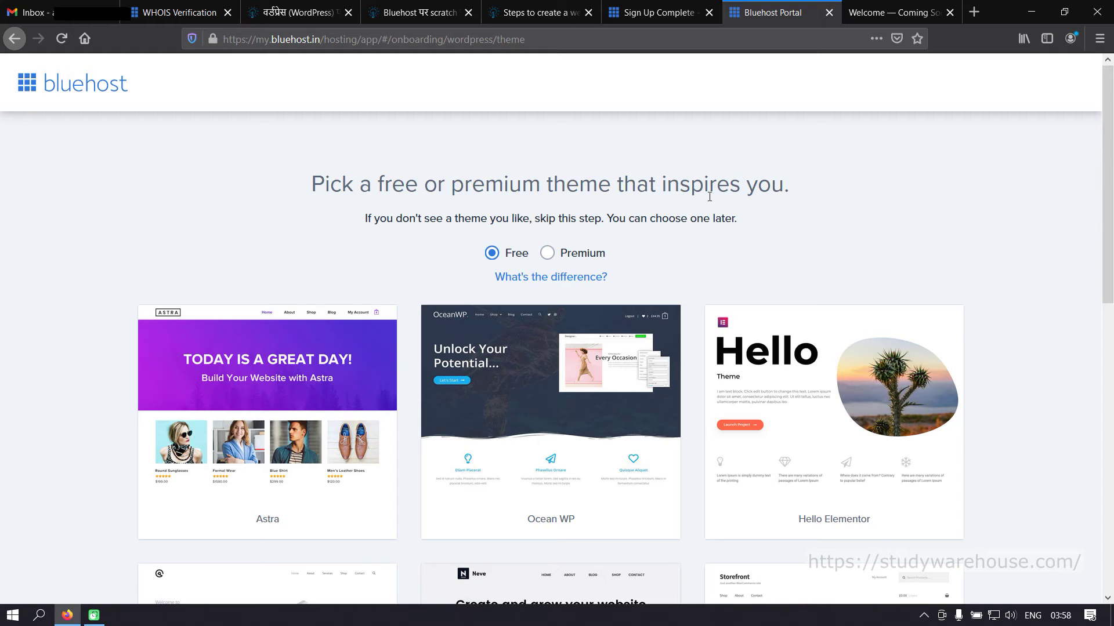
scroll(681, 261, "down", 4)
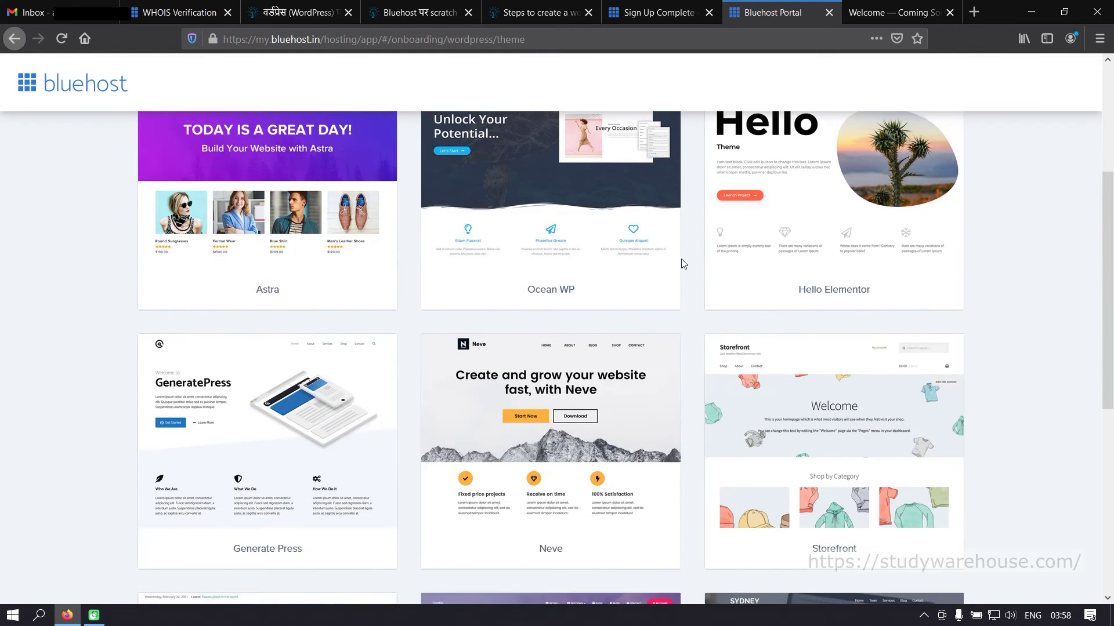
scroll(821, 298, "down", 7)
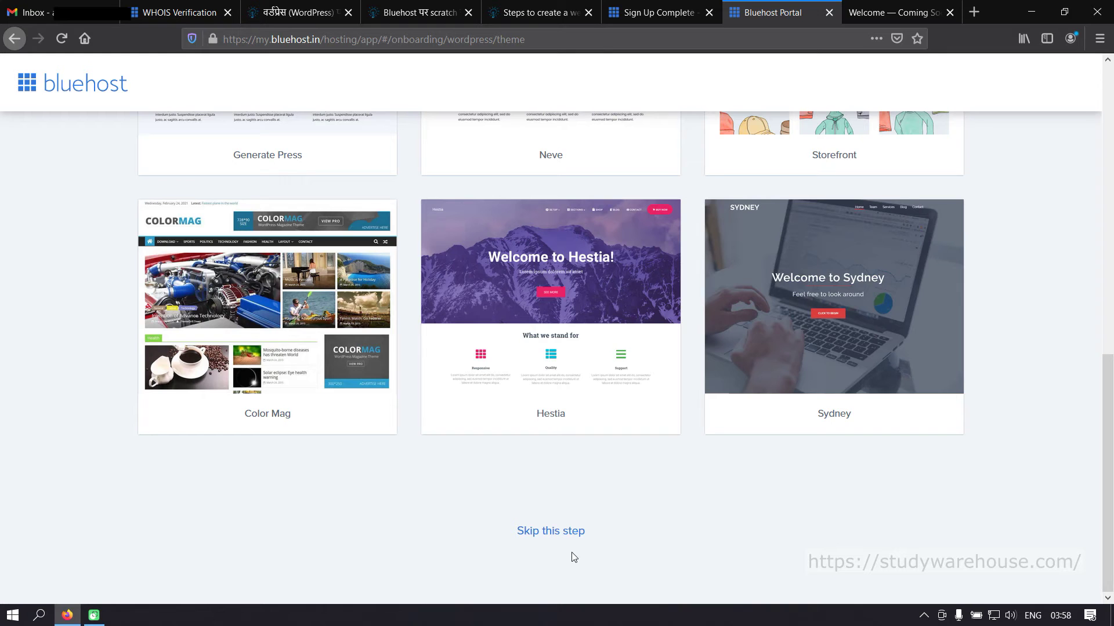
scroll(510, 524, "up", 9)
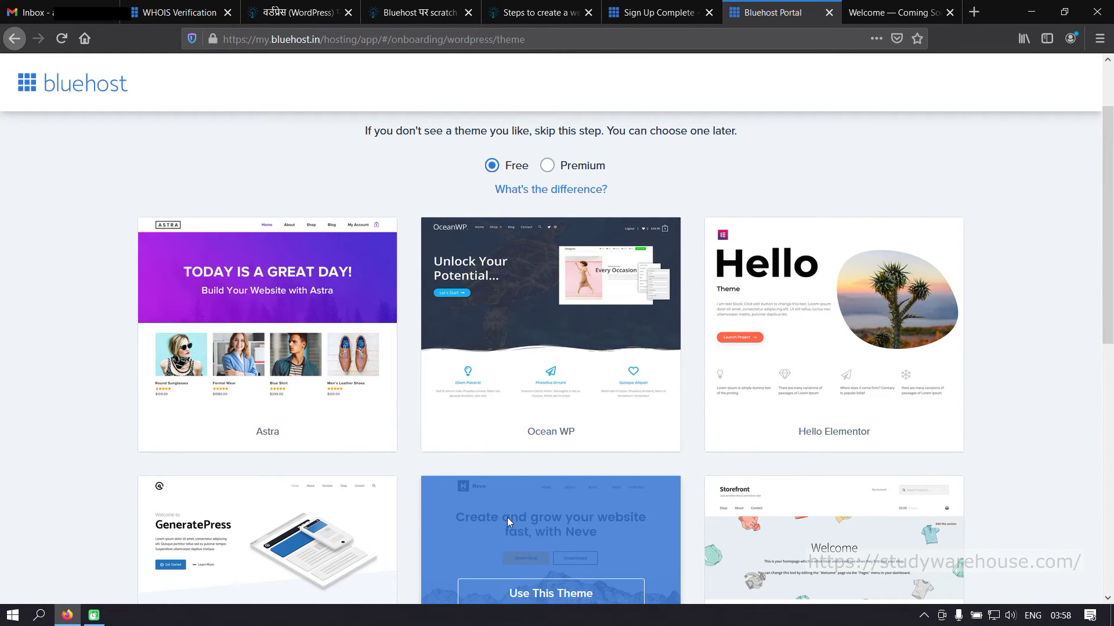
scroll(507, 517, "down", 7)
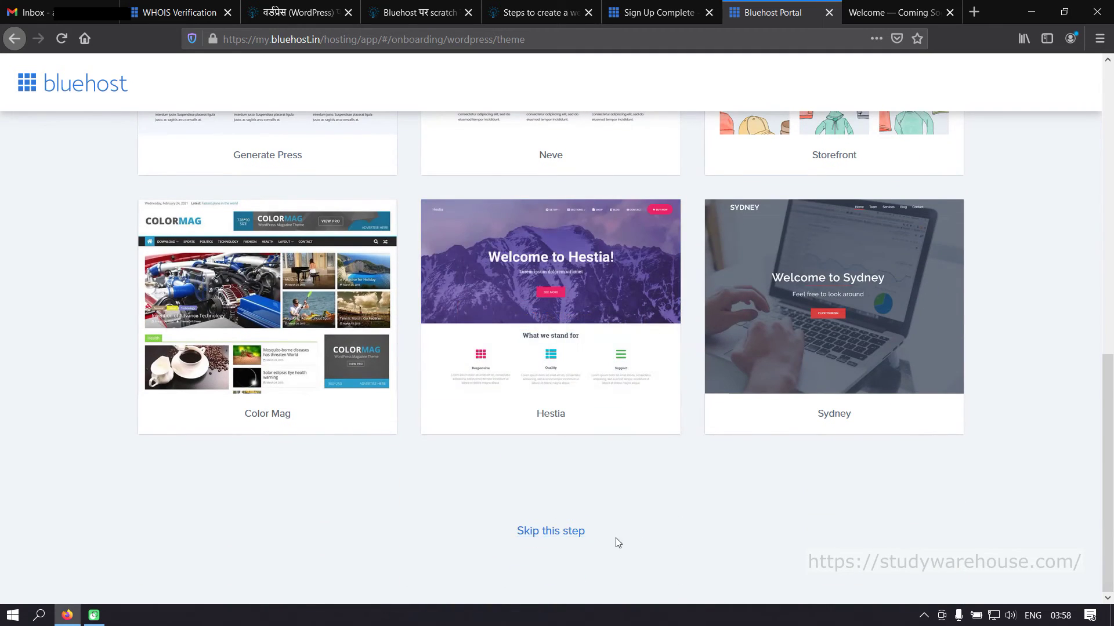
- Skip the theme step and let WordPress finish installing, reaching the Home dashboard
left_click(568, 532)
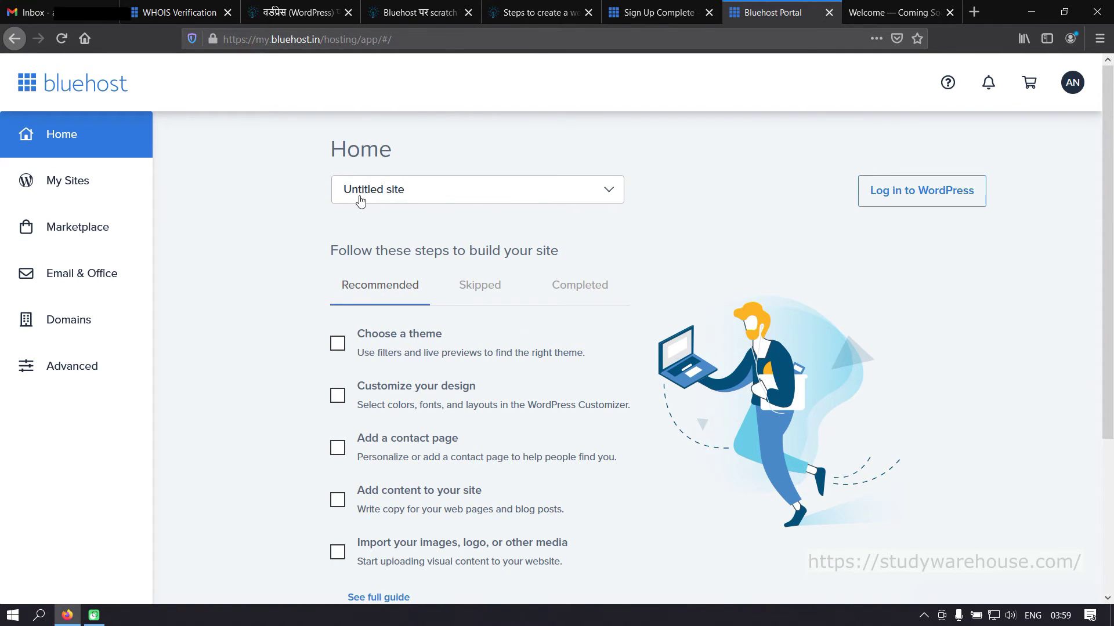
left_click(515, 195)
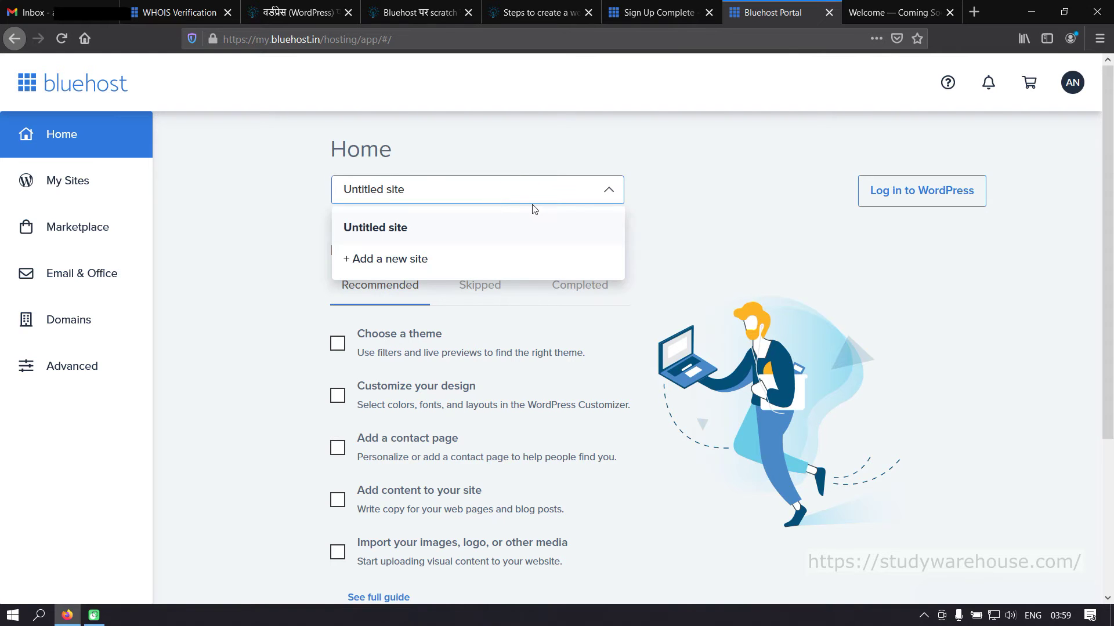
left_click(798, 201)
scroll(432, 388, "down", 3)
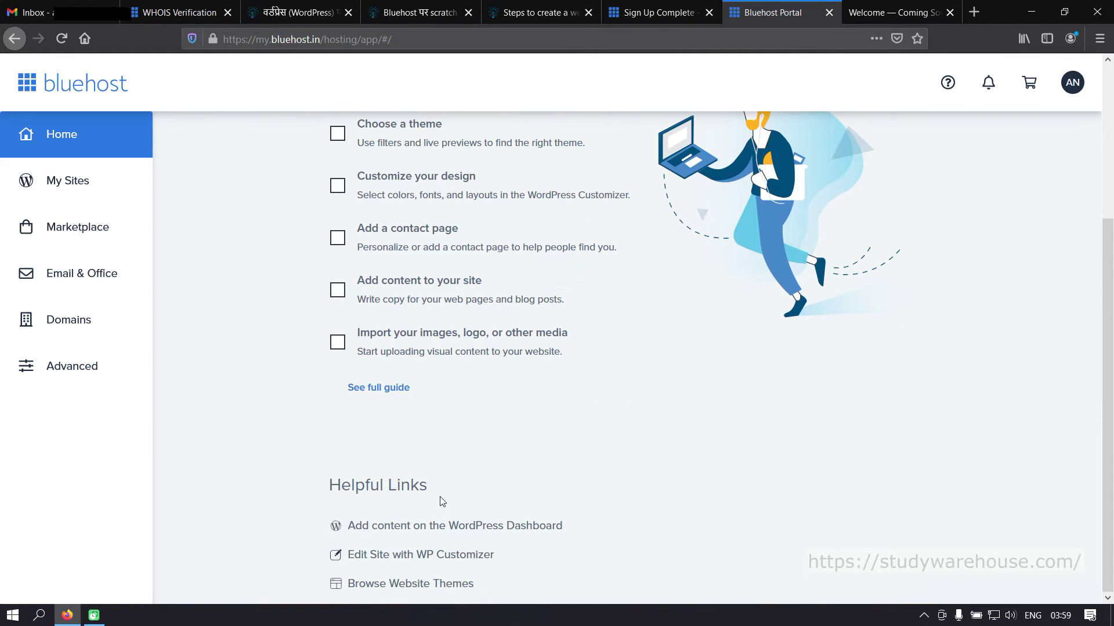
scroll(442, 500, "up", 3)
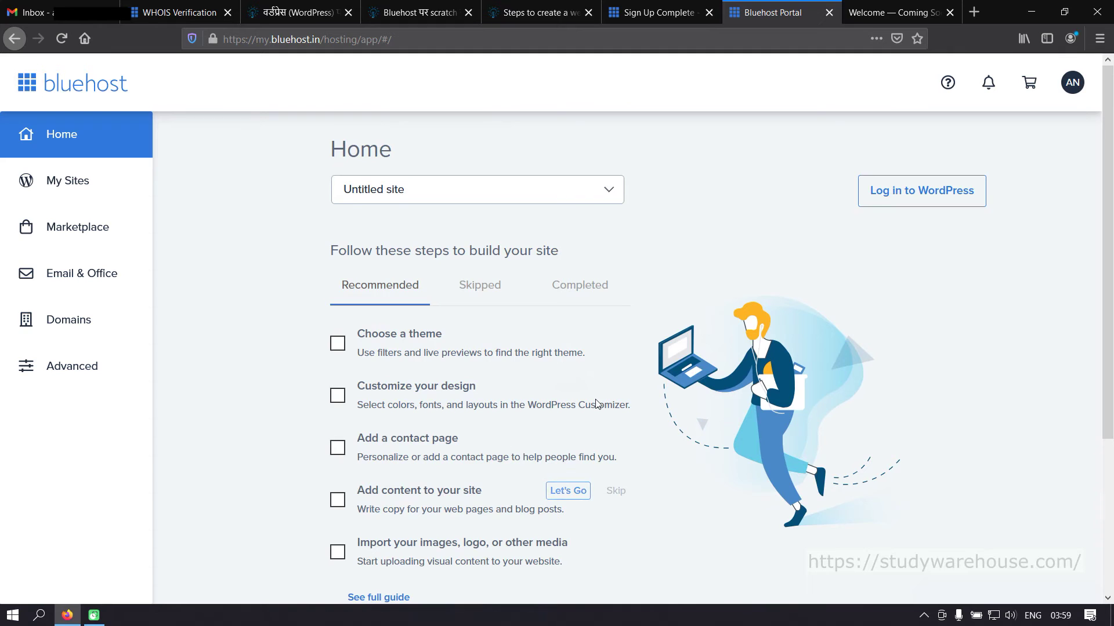
scroll(597, 404, "down", 3)
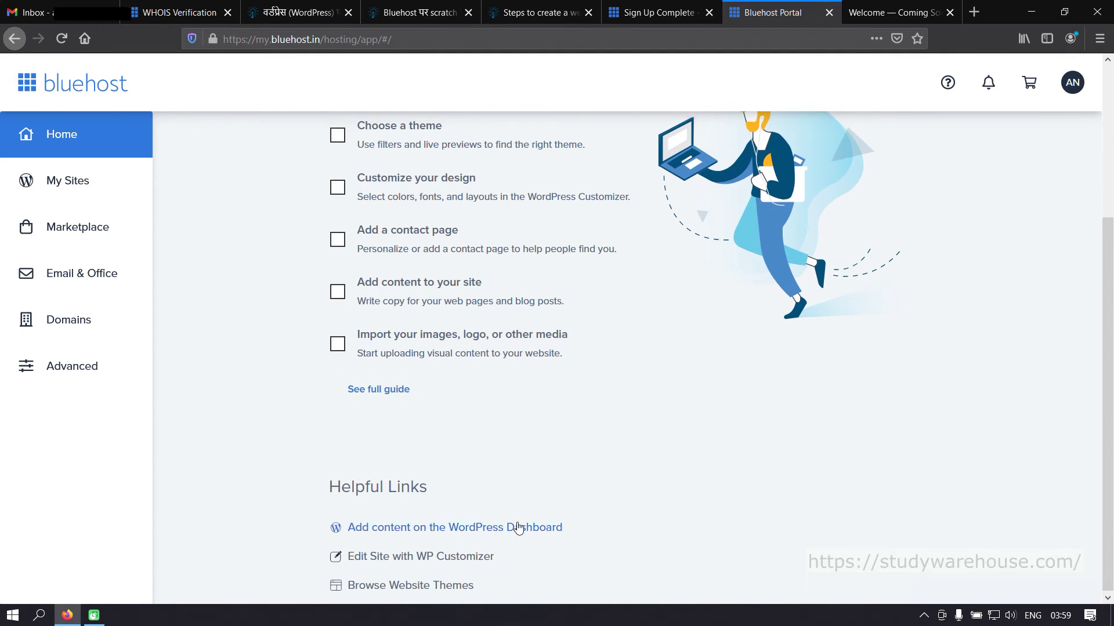
scroll(517, 528, "up", 3)
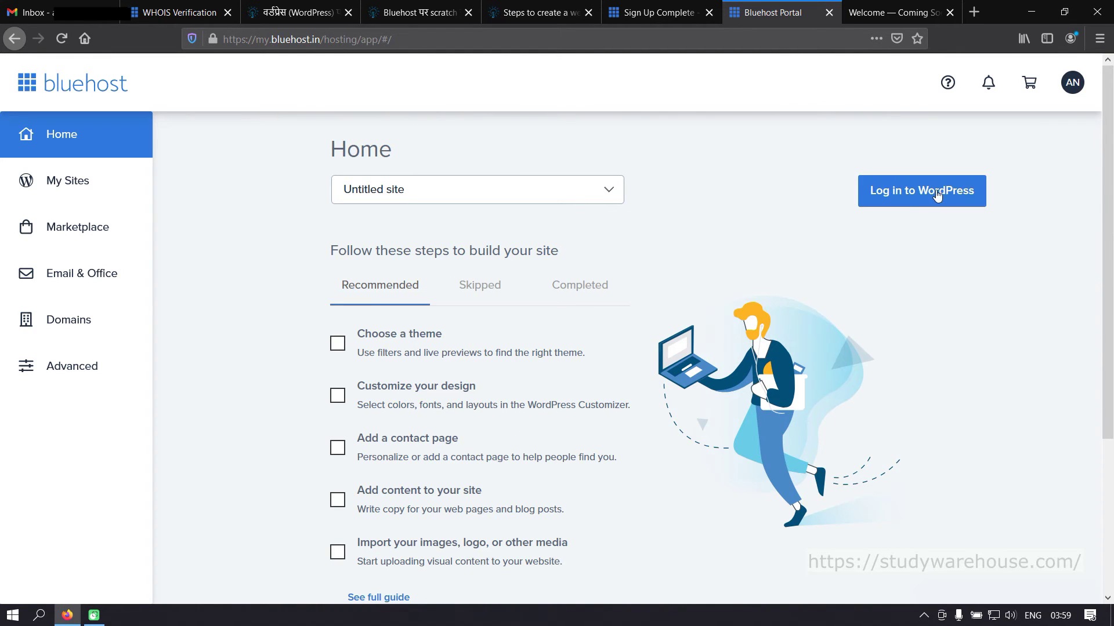
- Check the site's Coming Soon page, then choose 'Log in to WordPress' from the portal
left_click(890, 12)
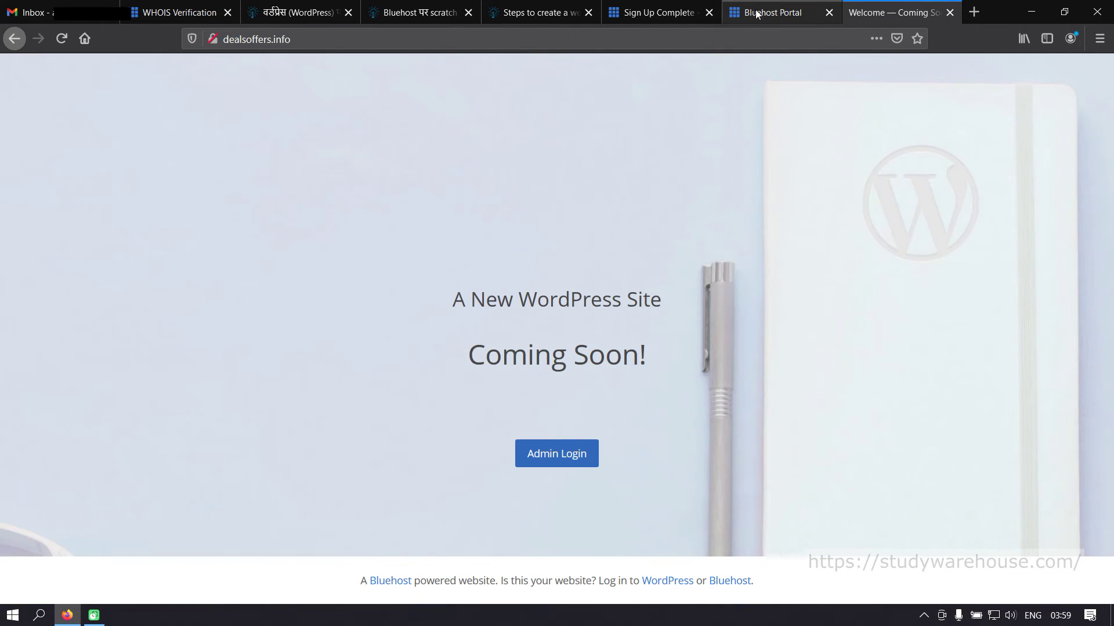
left_click(757, 14)
left_click(919, 185)
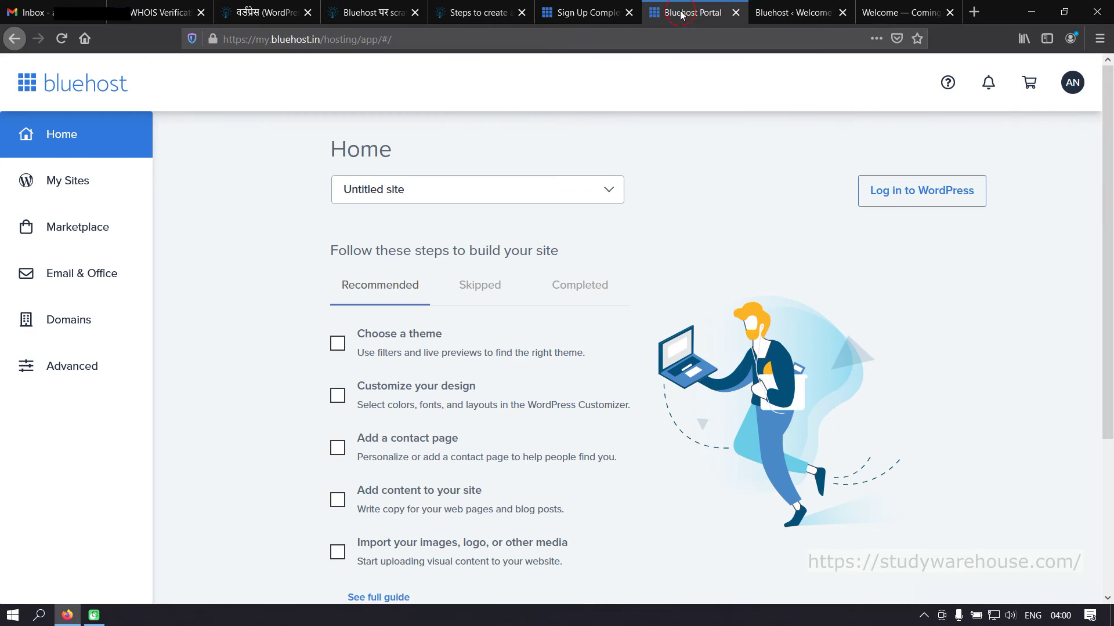
- Go to the WordPress admin's 'Welcome to your WordPress site' page and scroll through it
left_click(682, 13)
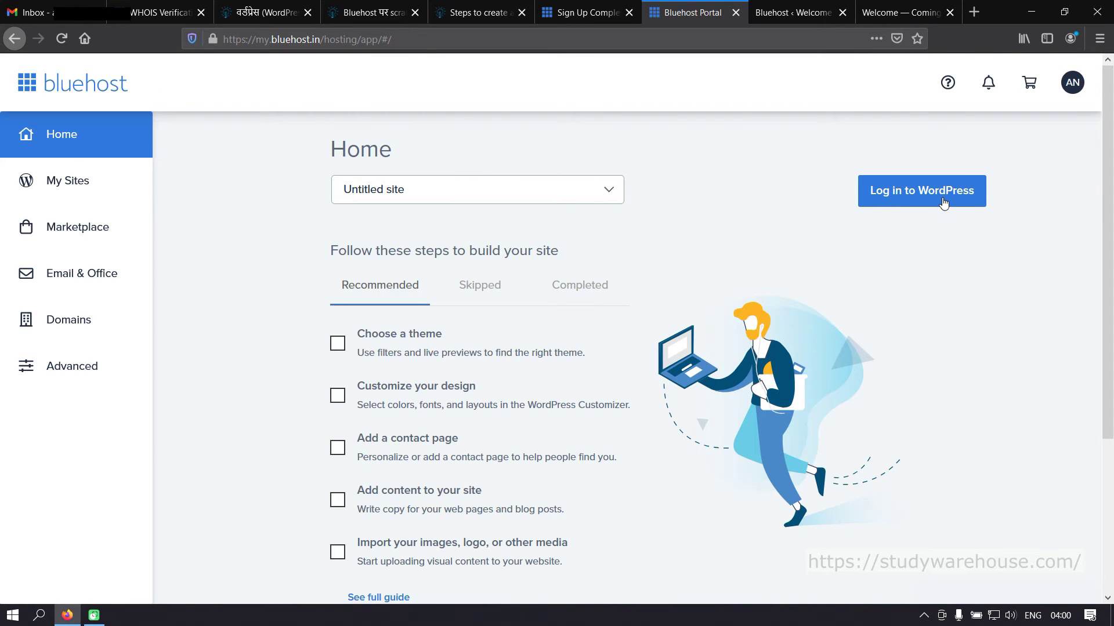
left_click(797, 15)
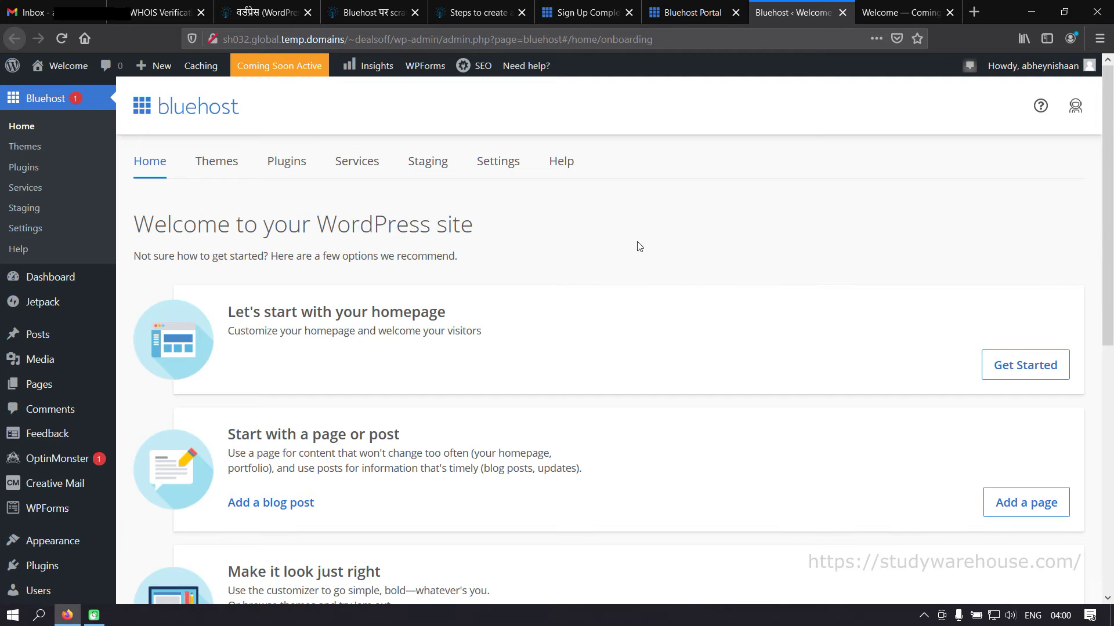
scroll(792, 312, "down", 5)
scroll(791, 312, "up", 5)
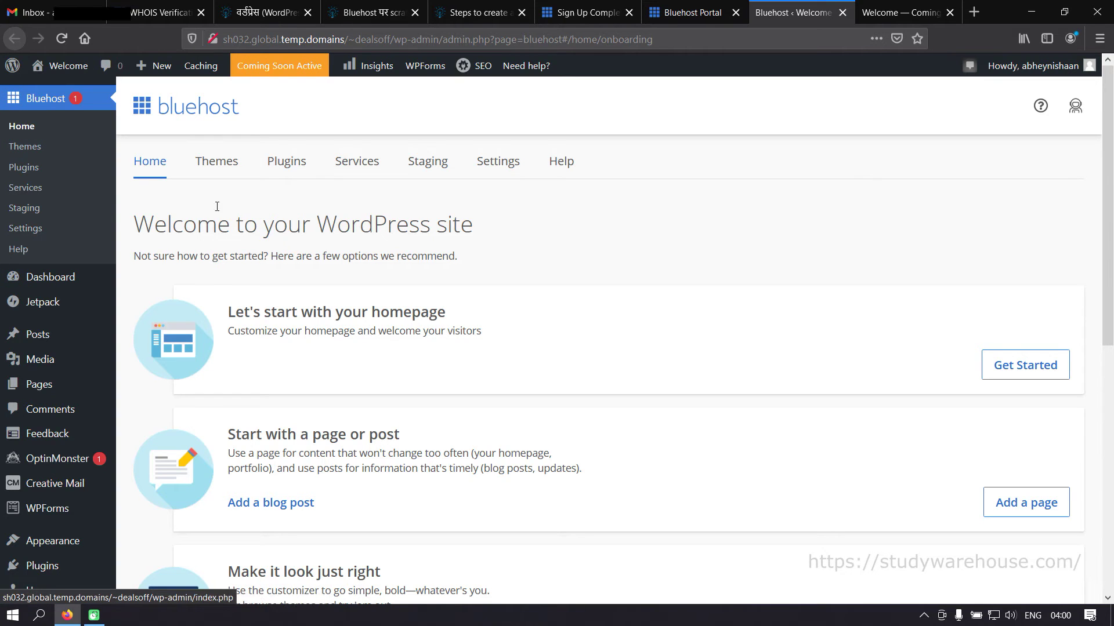
scroll(498, 266, "down", 6)
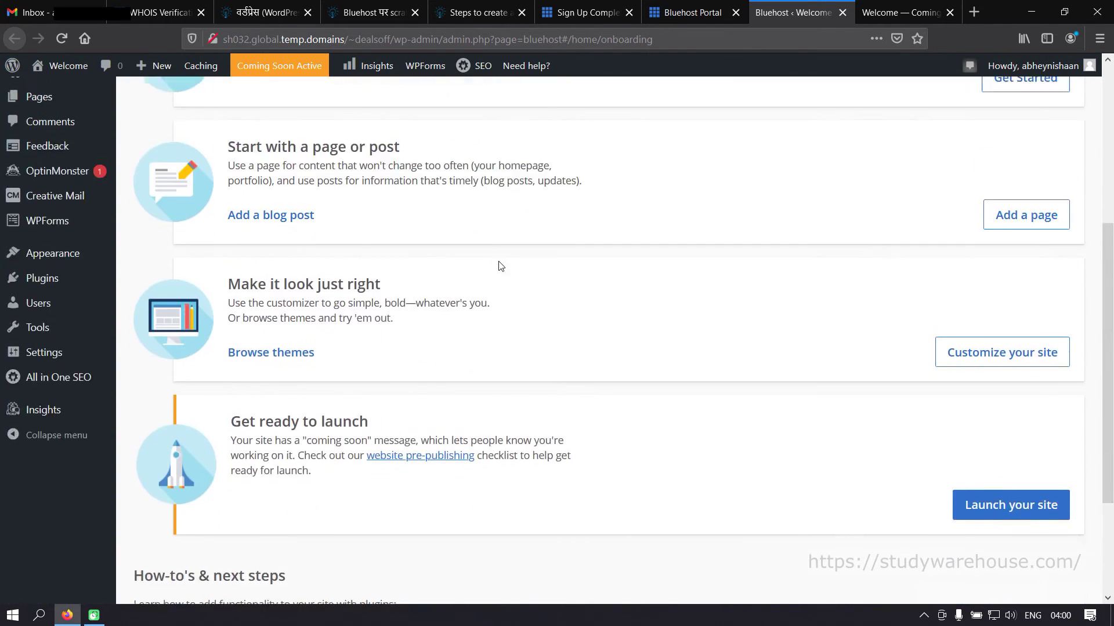
scroll(500, 266, "up", 6)
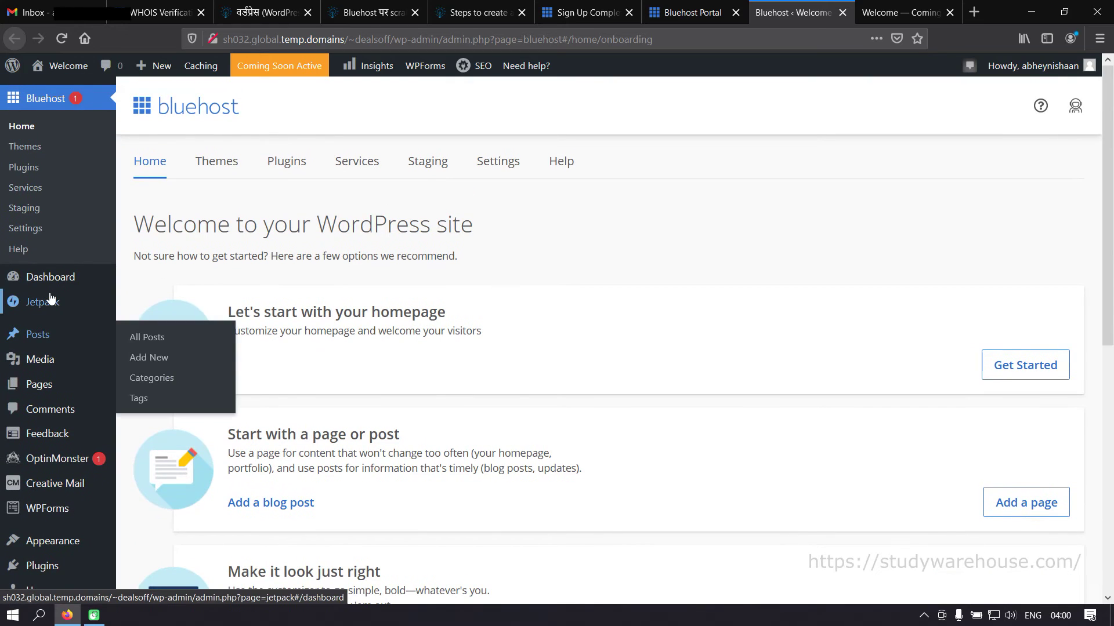
- Preview the submenus of the admin sidebar sections
mouse_move(44, 303)
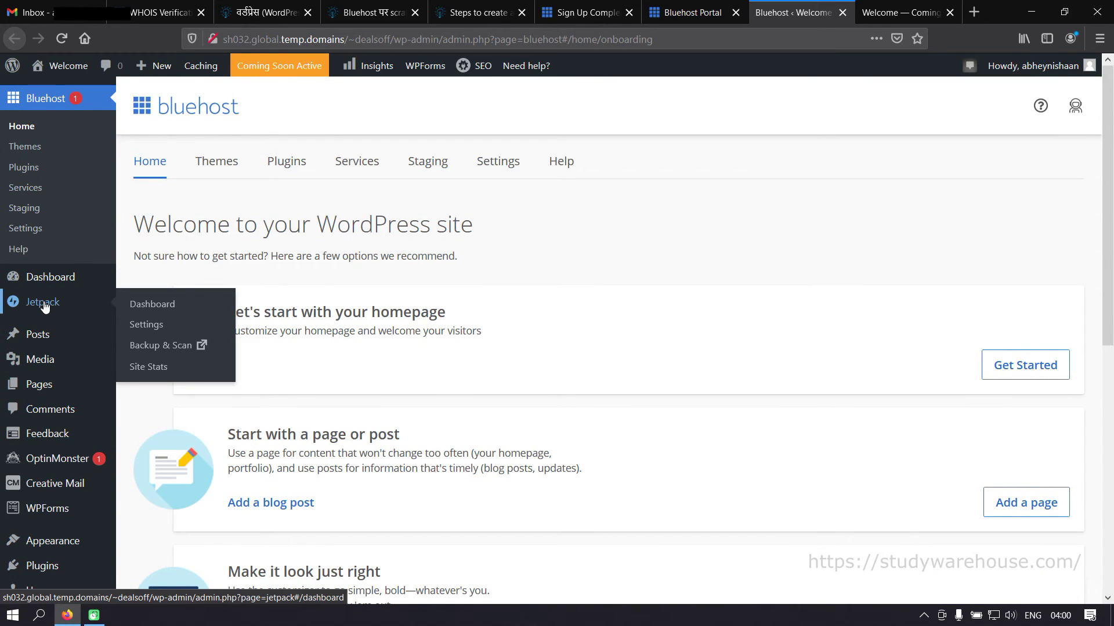
scroll(49, 316, "down", 2)
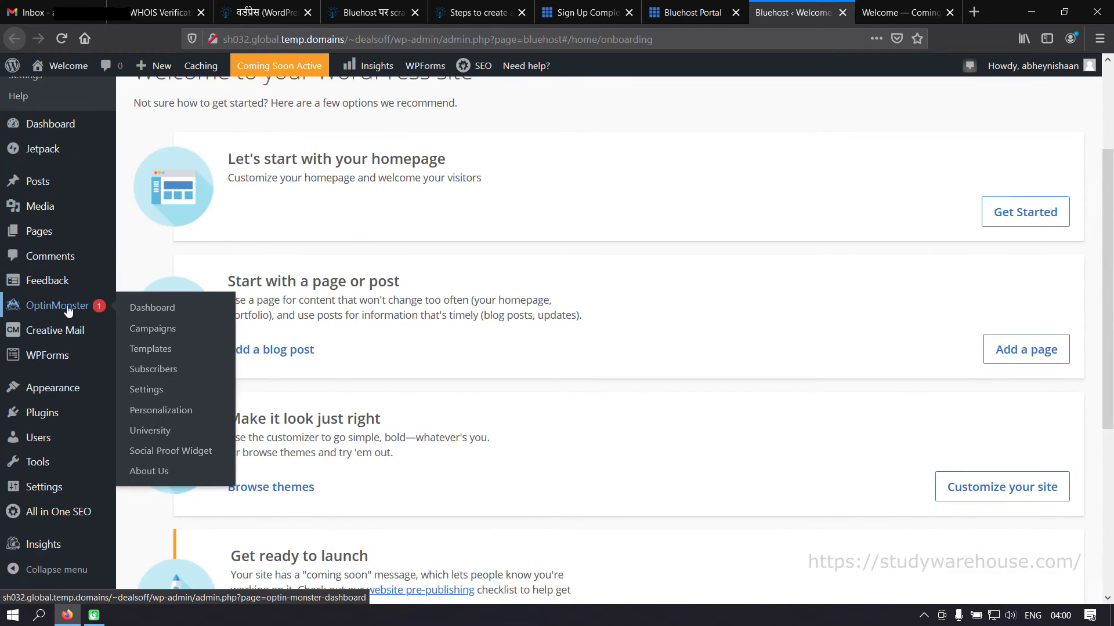
mouse_move(72, 284)
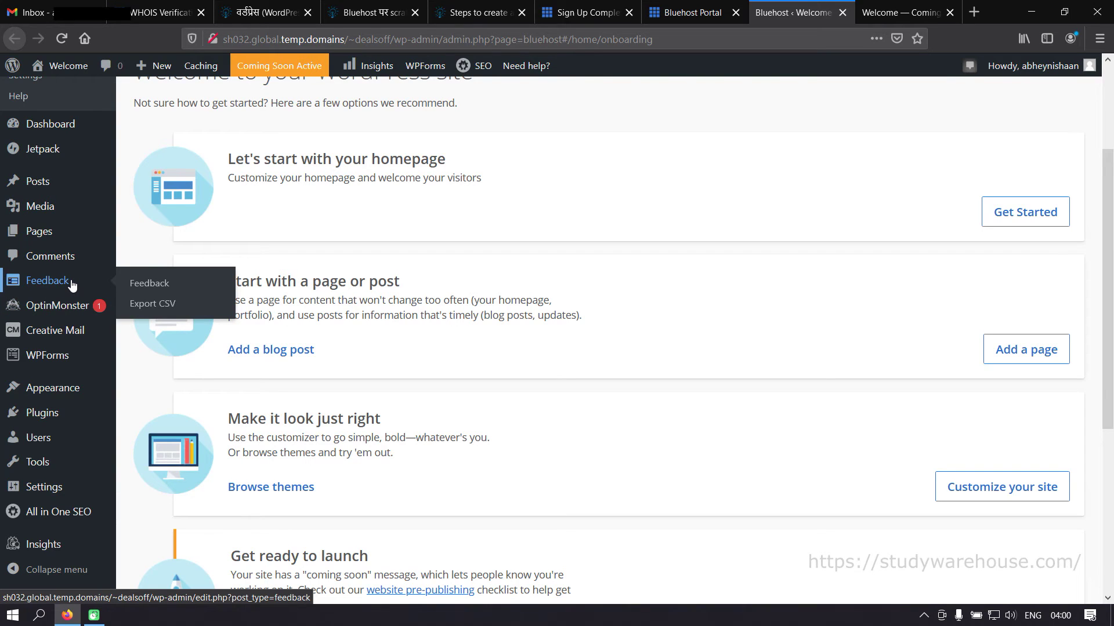
mouse_move(71, 364)
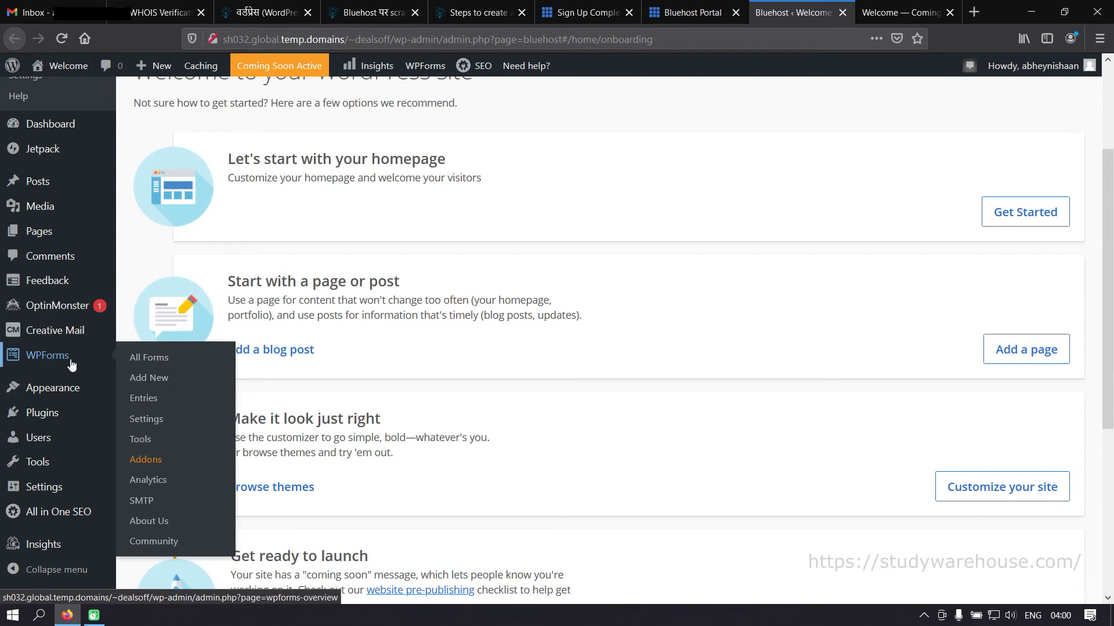
mouse_move(71, 457)
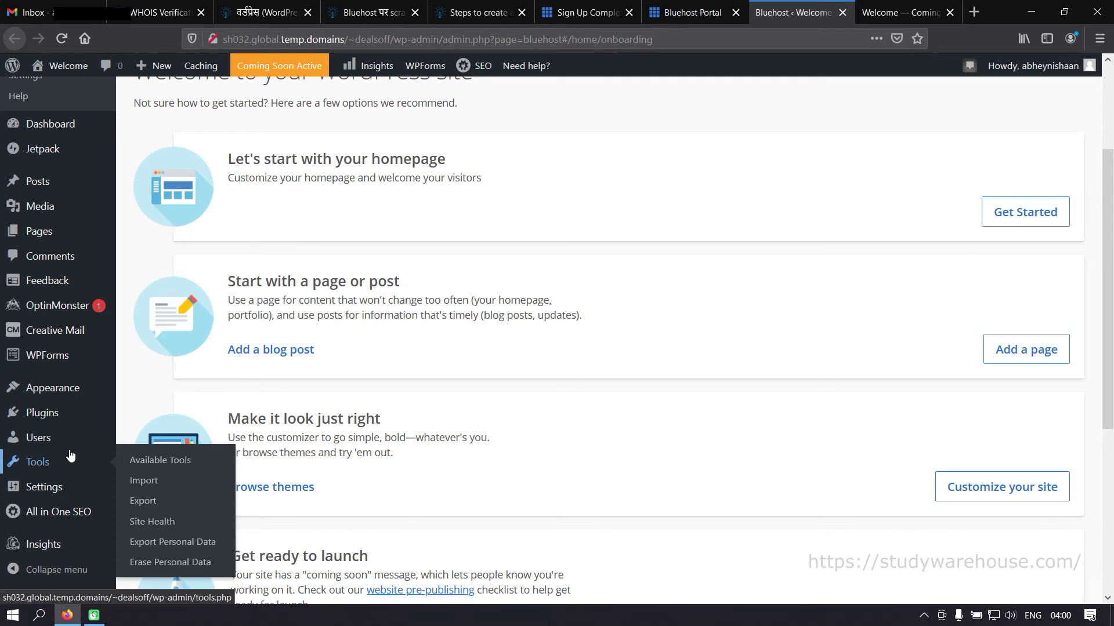
mouse_move(70, 524)
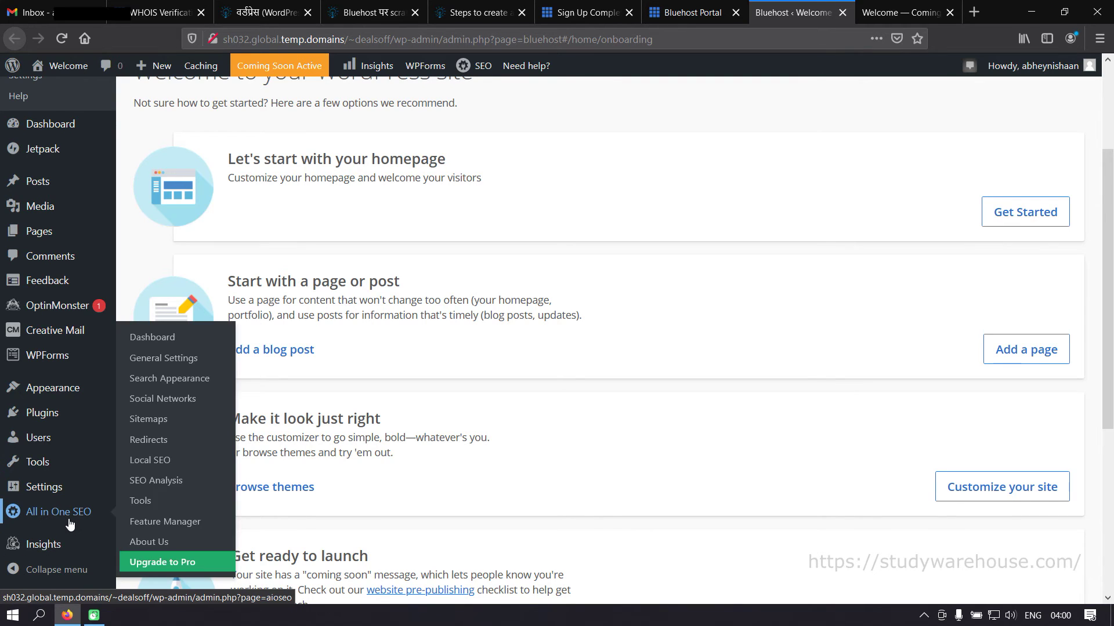
- Open Installed Plugins and review the 9 plugins, including Akismet, Jetpack and WPForms Lite
left_click(93, 413)
left_click(128, 438)
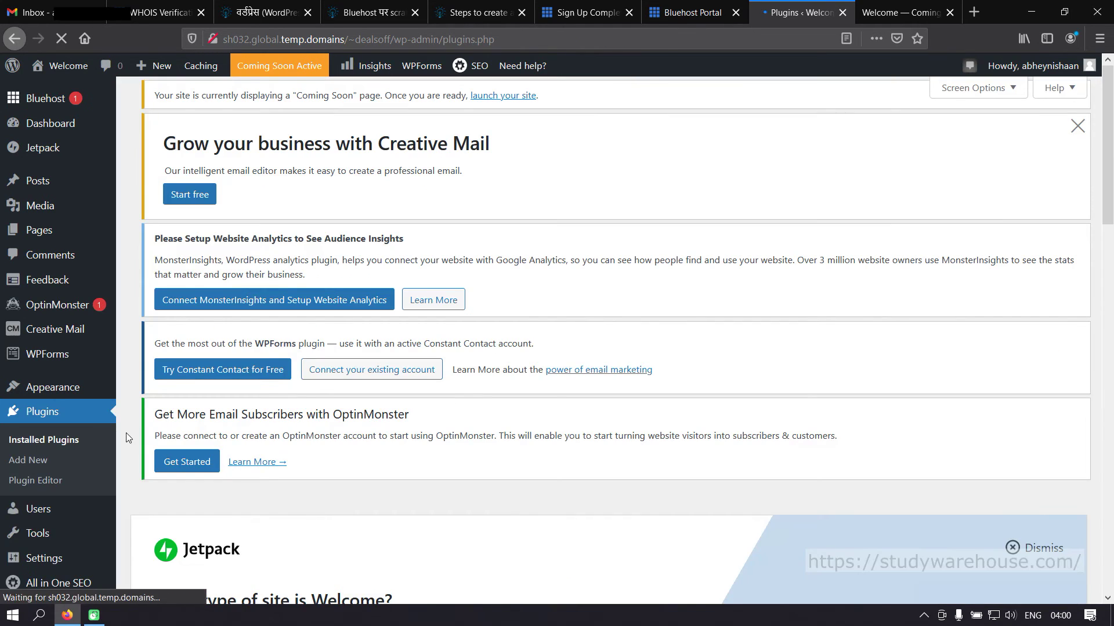
scroll(284, 448, "down", 15)
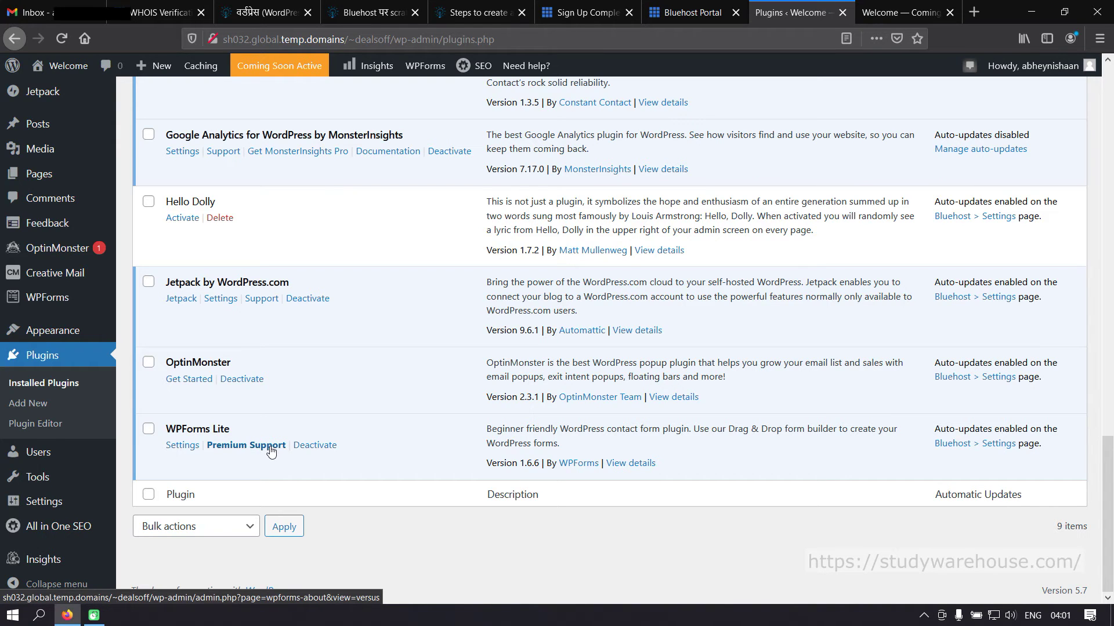
scroll(270, 451, "up", 2)
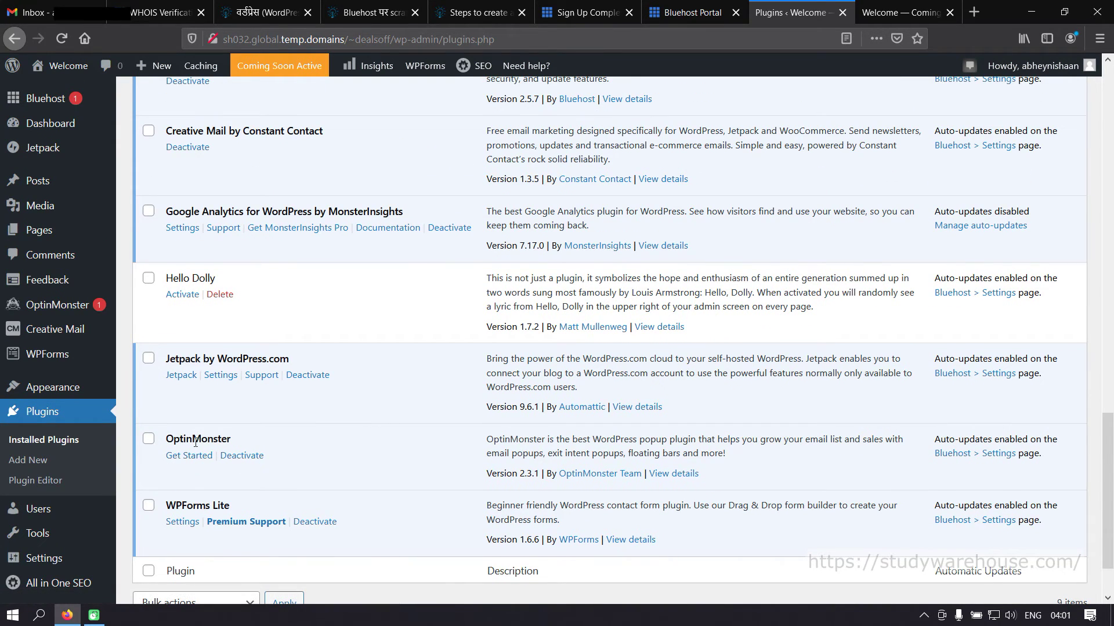
scroll(245, 508, "up", 3)
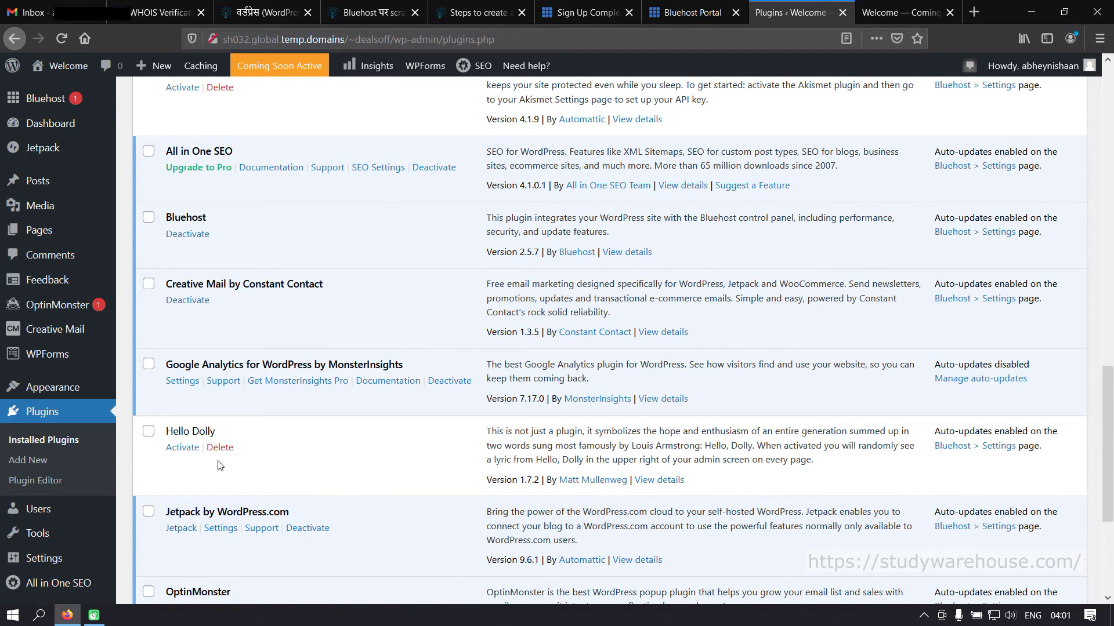
scroll(270, 452, "up", 2)
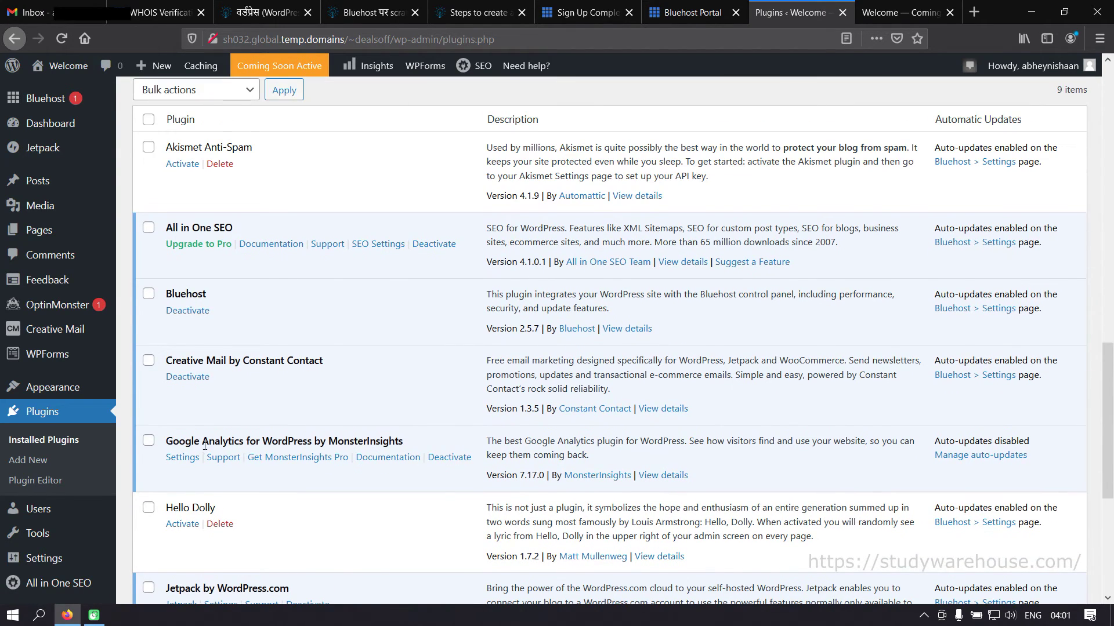
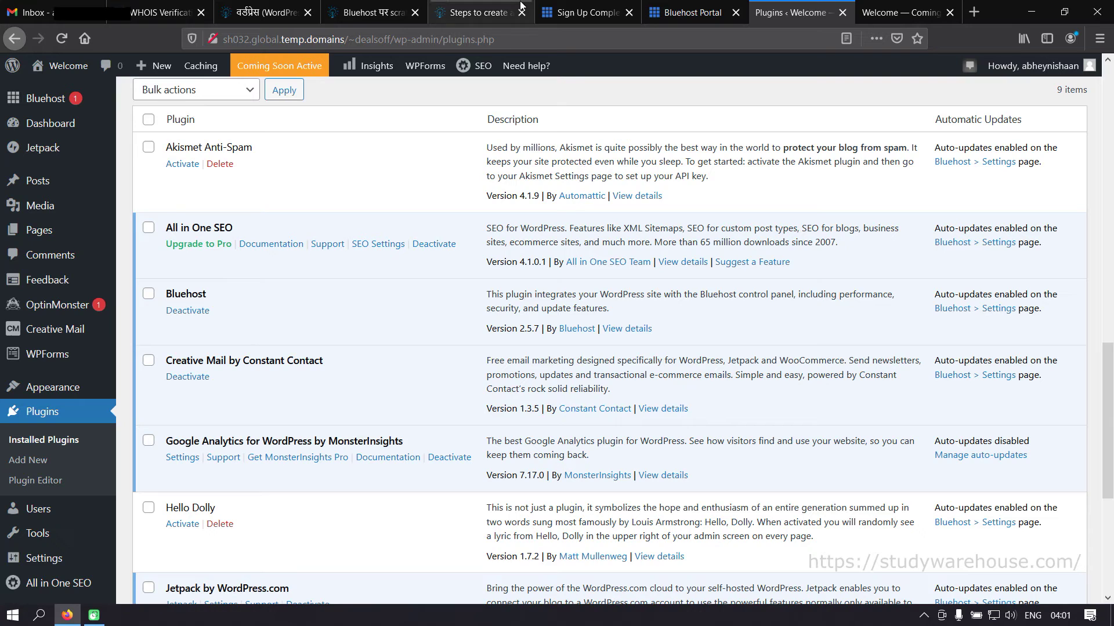
- Check the dealsoffers.info Coming Soon tab, then open My Sites in Bluehost Portal
left_click(681, 16)
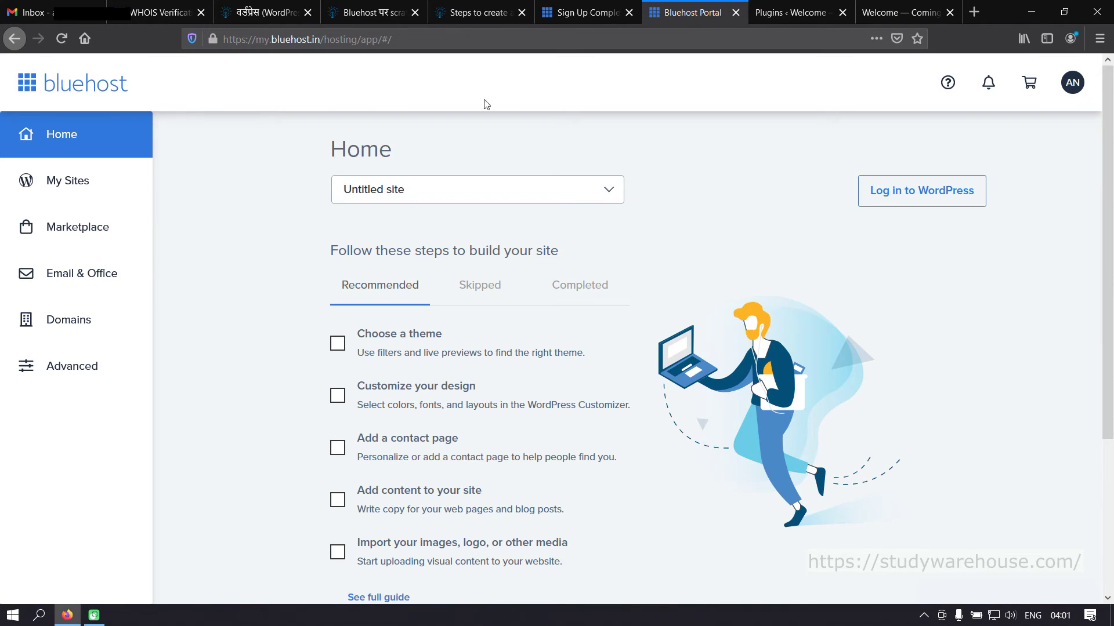
left_click(893, 12)
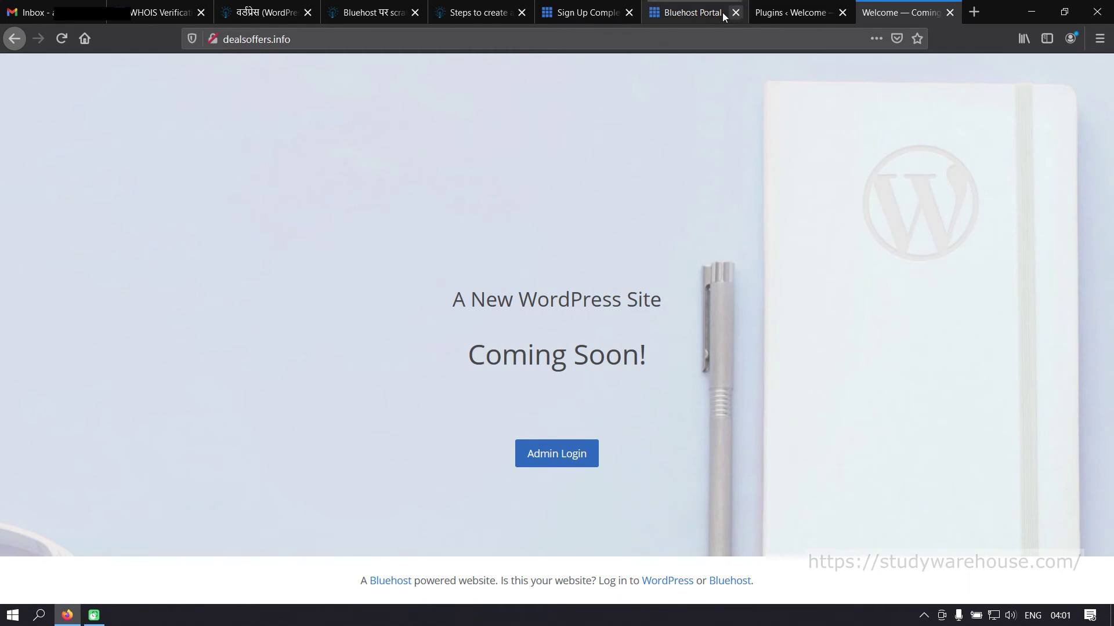
left_click(701, 15)
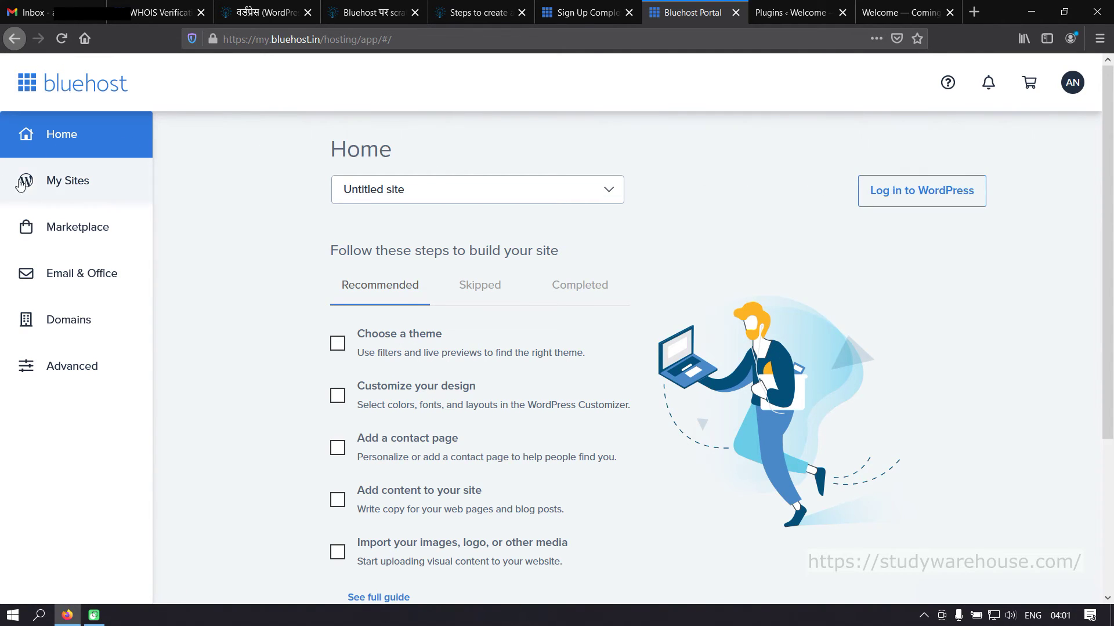
left_click(66, 184)
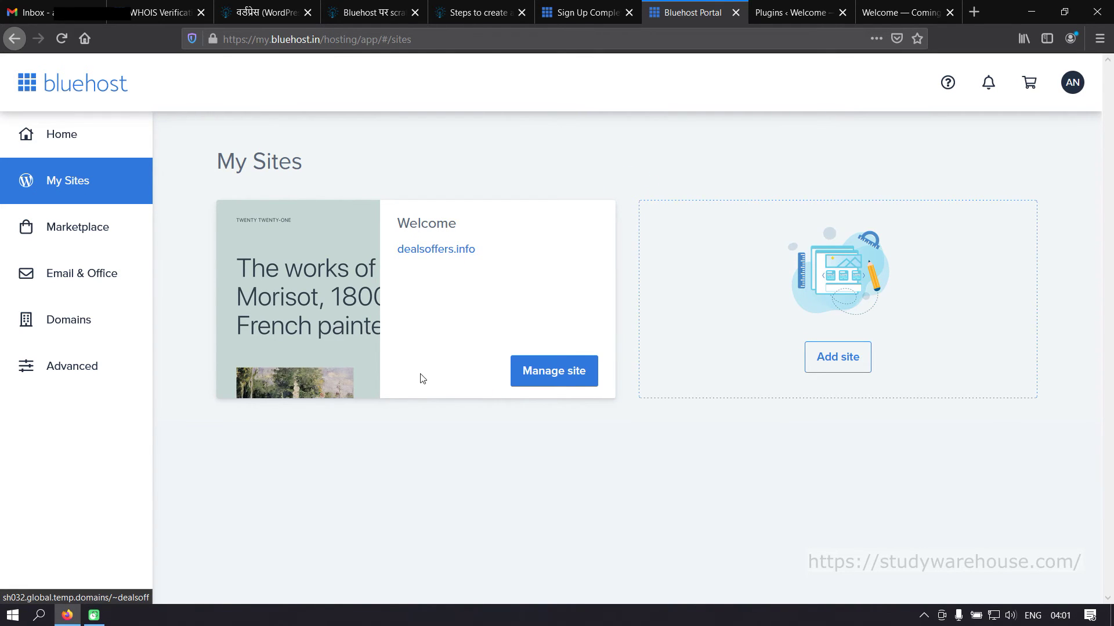
- Preview the Add site form with its Advanced admin fields, then cancel without creating a site
left_click(848, 365)
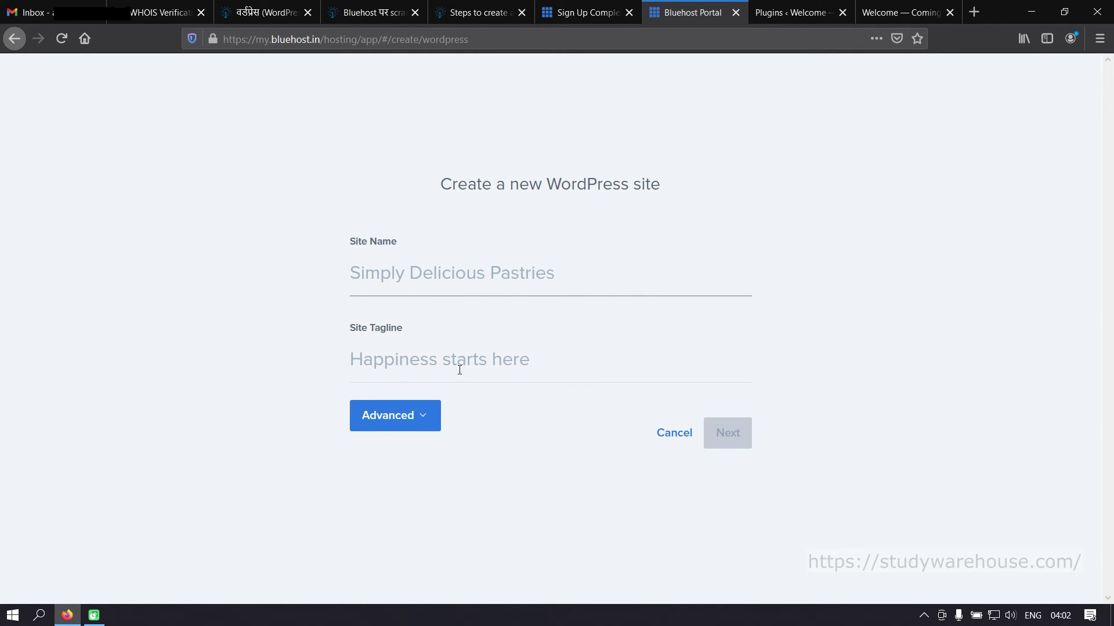
left_click(428, 421)
scroll(493, 452, "down", 3)
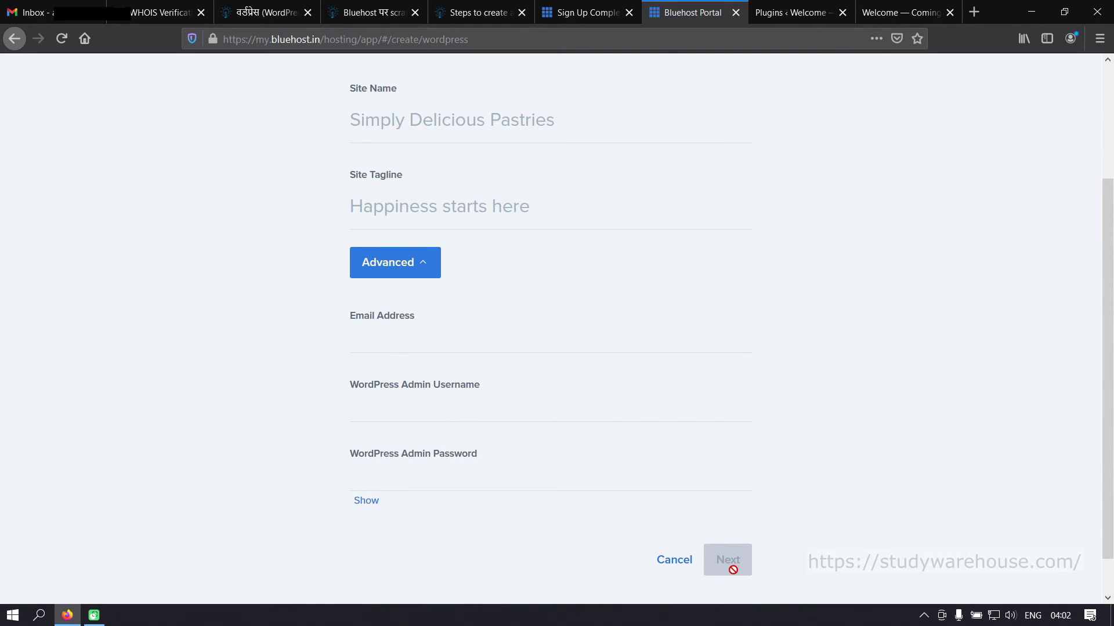
scroll(570, 200, "up", 3)
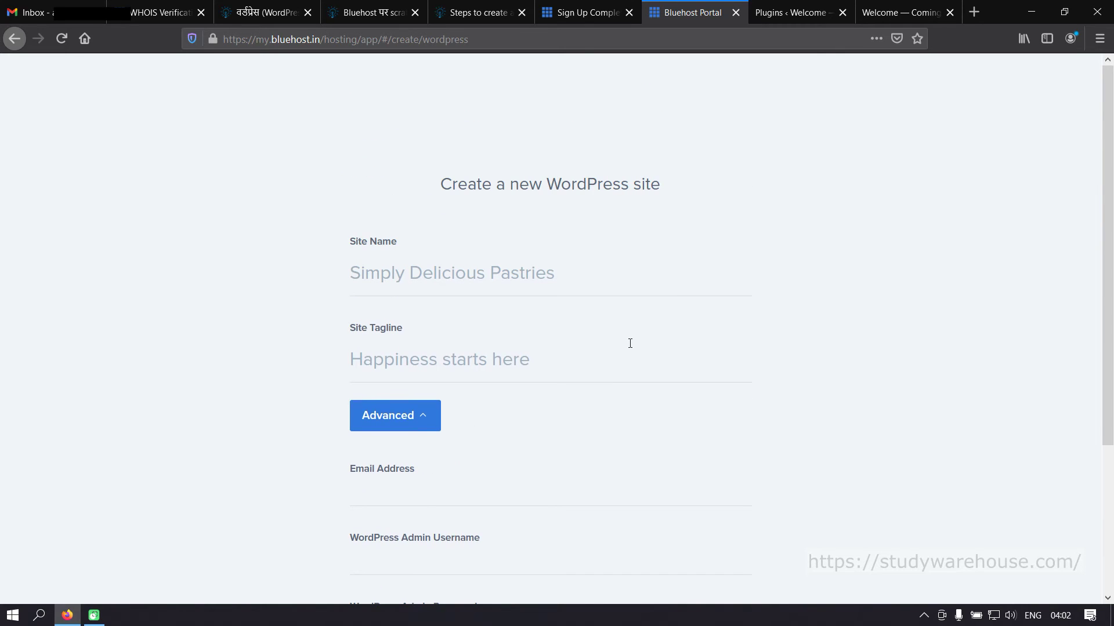
scroll(630, 344, "down", 4)
left_click(666, 517)
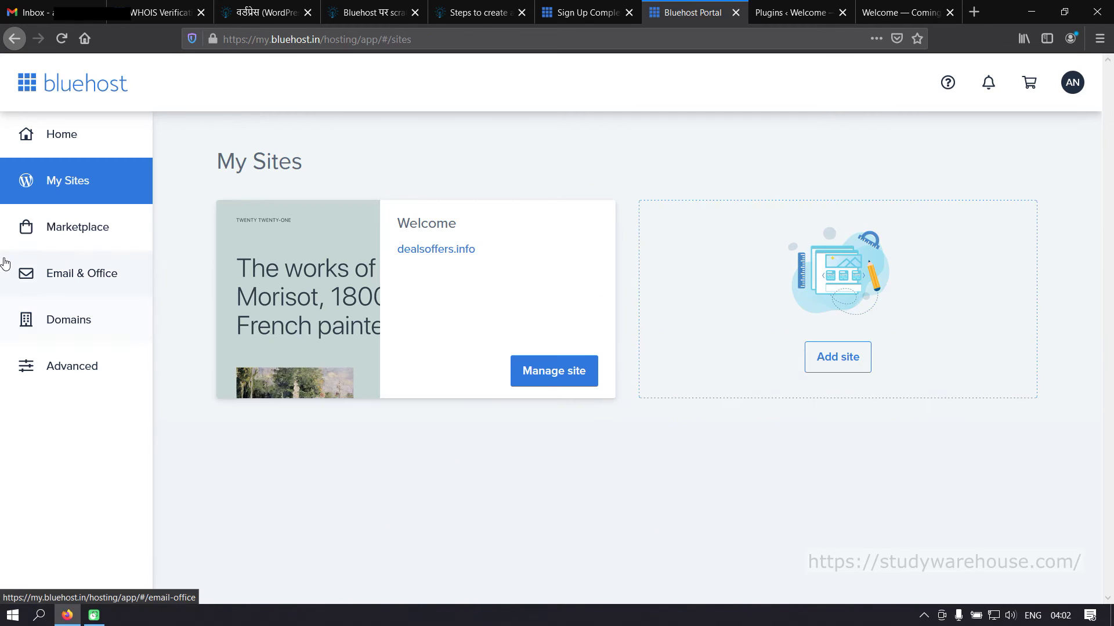
- Browse the Bluehost Marketplace offers, then open the Advanced hosting control panel
left_click(93, 231)
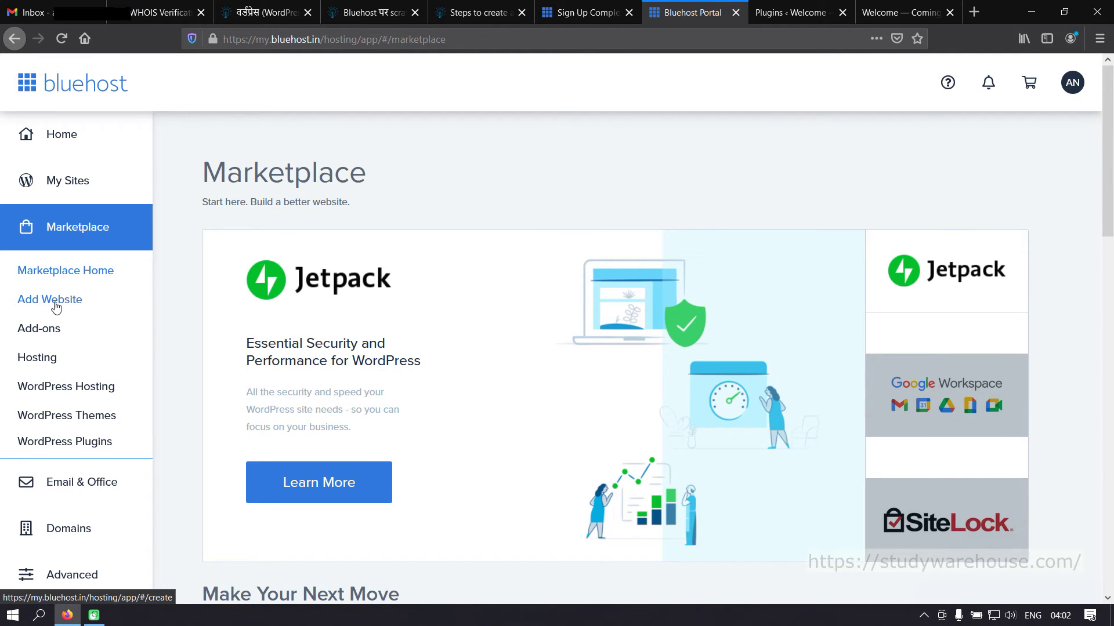
scroll(67, 390, "down", 1)
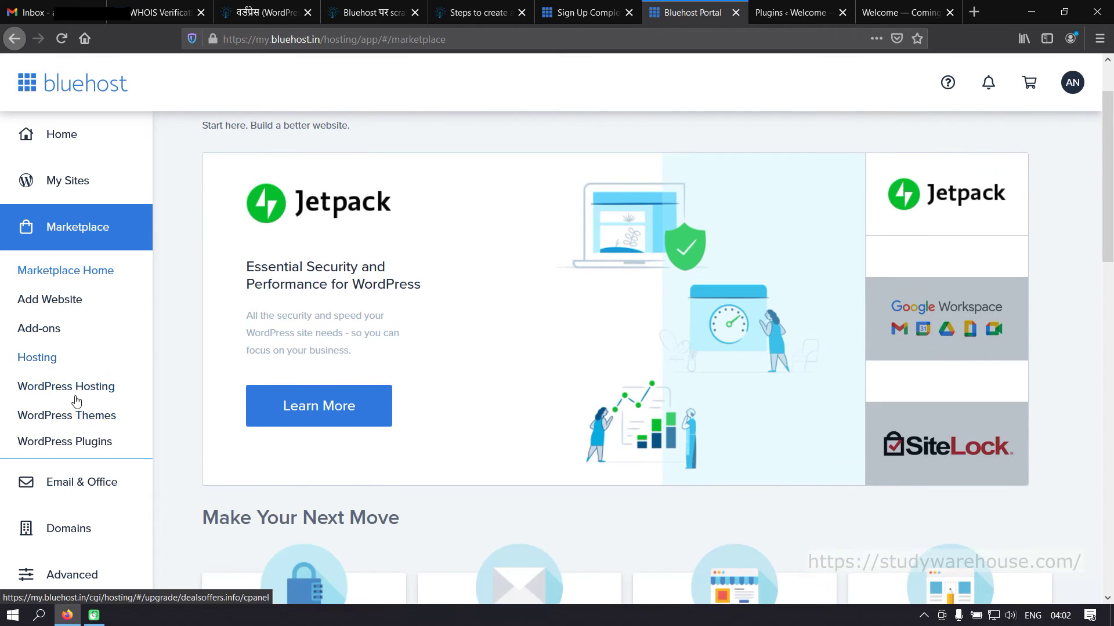
scroll(68, 423, "down", 3)
scroll(67, 487, "down", 1)
scroll(63, 533, "down", 4)
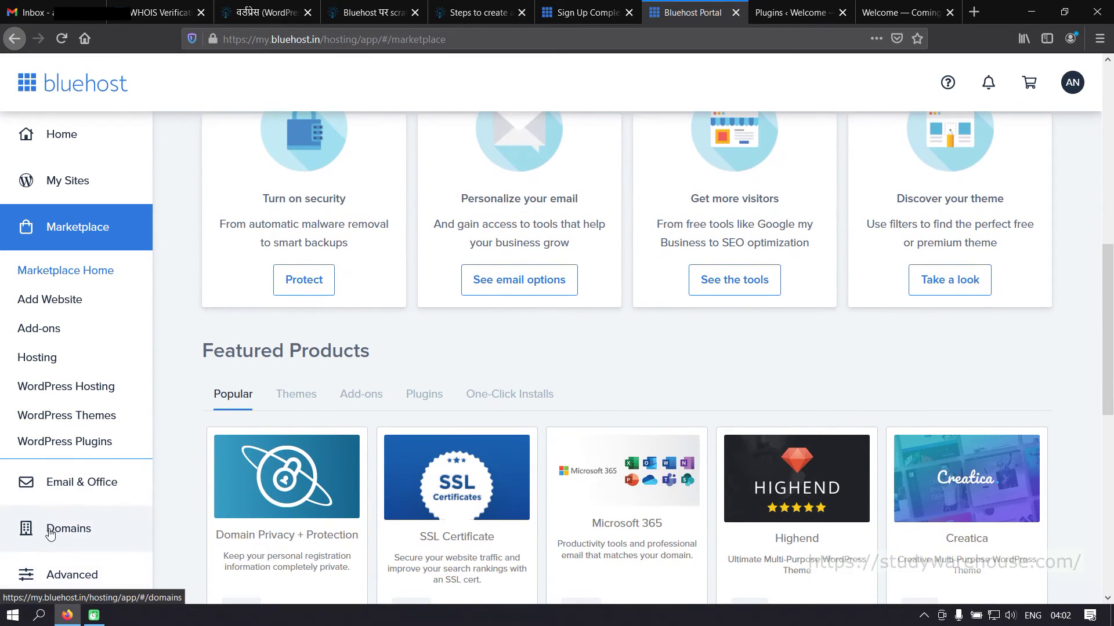
left_click(72, 575)
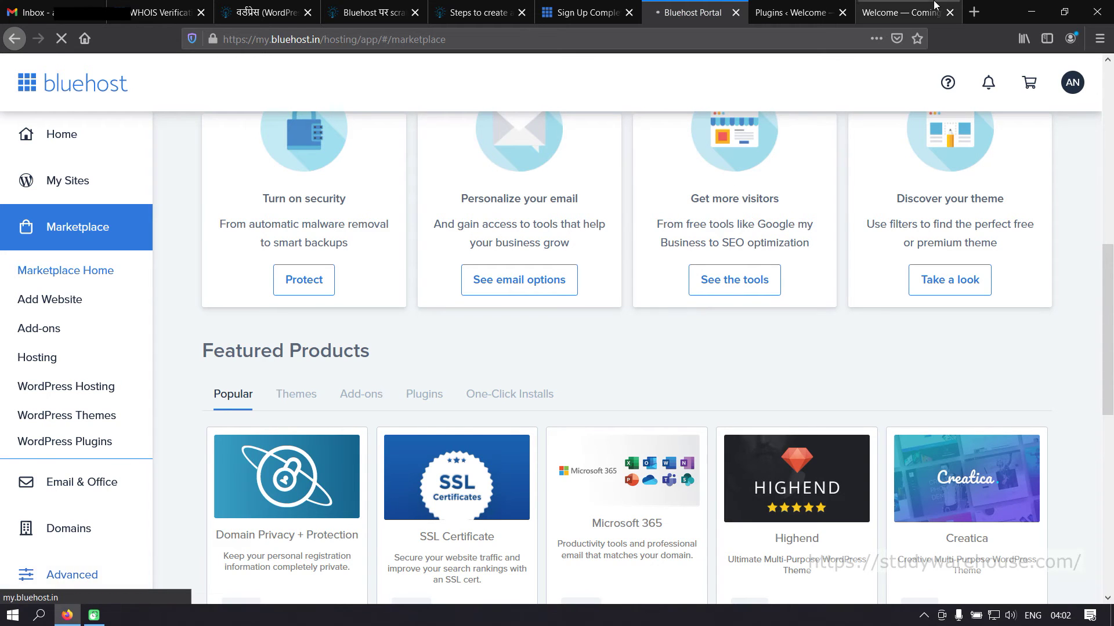
- Review cPanel's sections and usage statistics, highlighting the 8,415 file usage figure
left_click(809, 18)
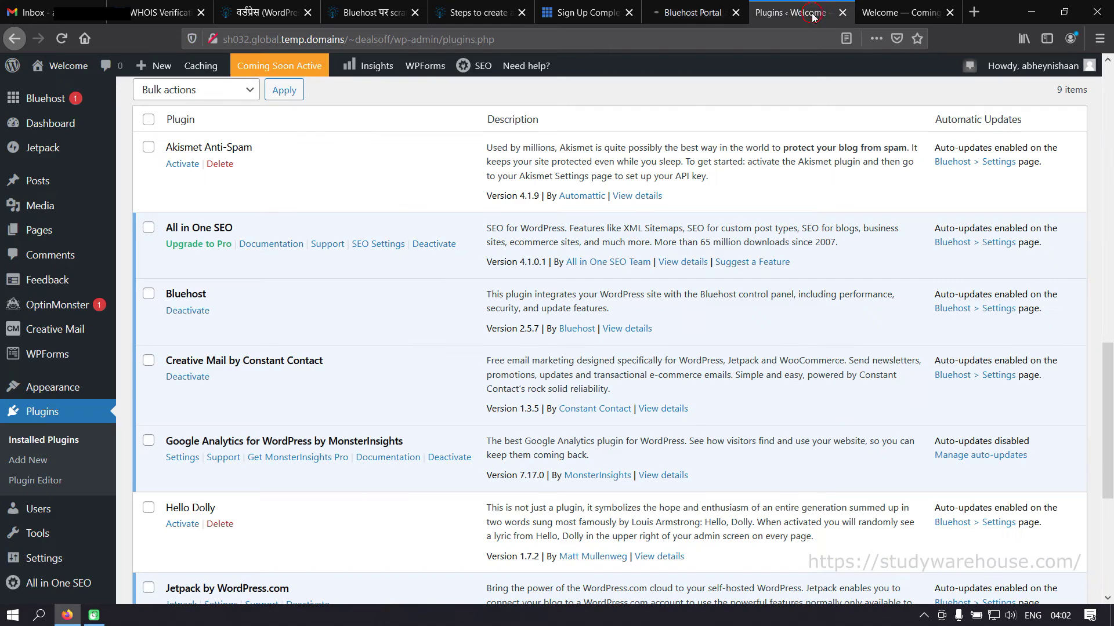
left_click(703, 13)
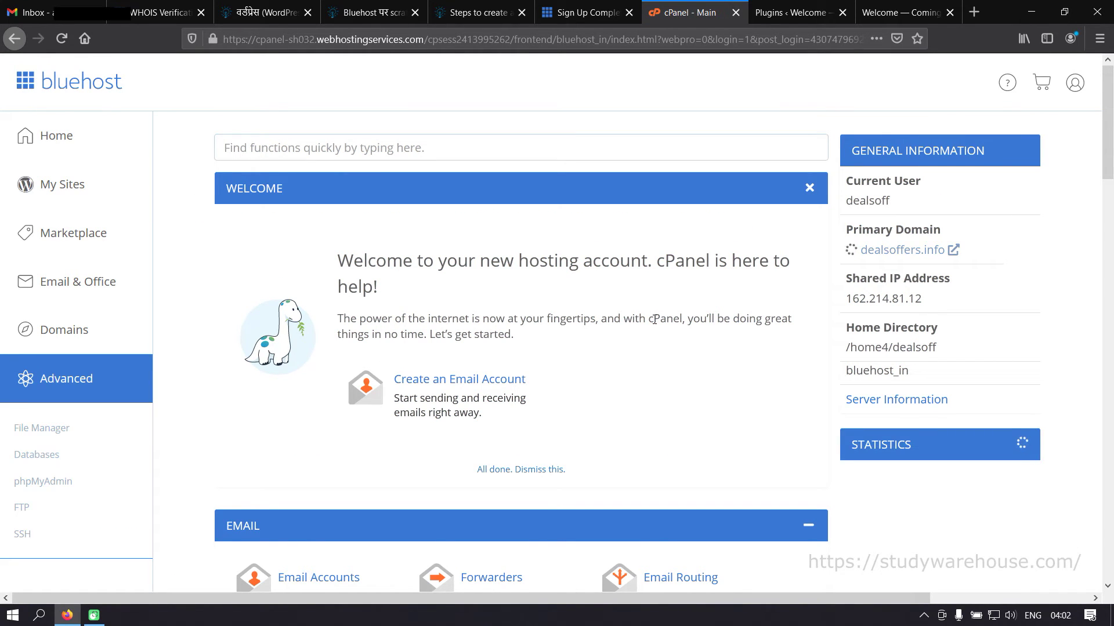
scroll(510, 276, "down", 1)
scroll(510, 277, "down", 10)
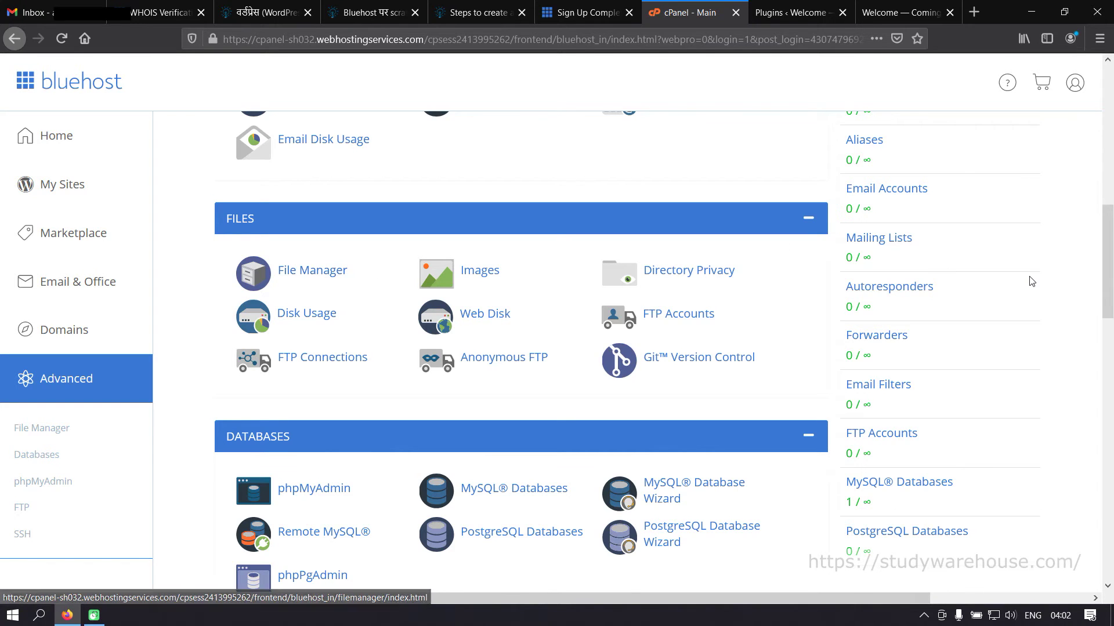
scroll(1029, 279, "up", 5)
scroll(1019, 277, "up", 1)
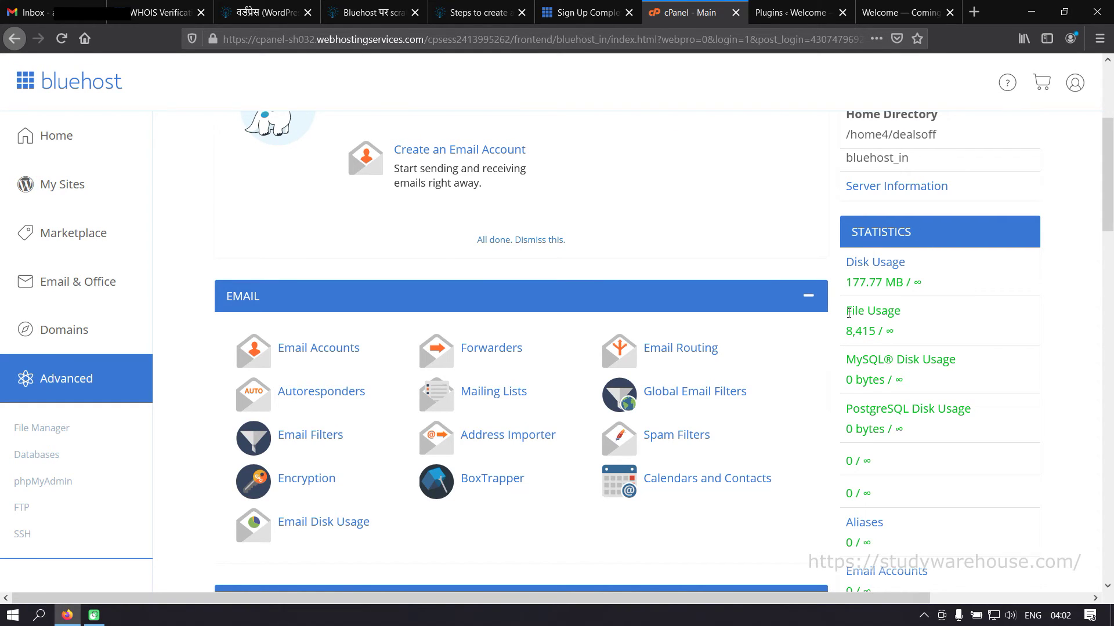
left_click_drag(848, 330, 880, 332)
scroll(940, 332, "up", 4)
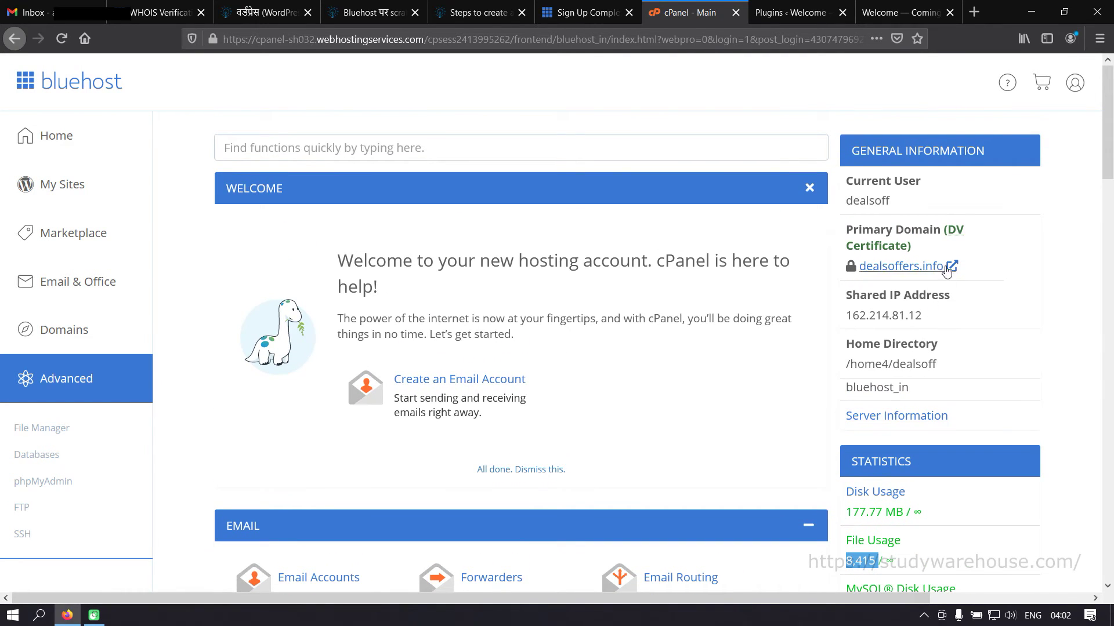
scroll(931, 308, "down", 5)
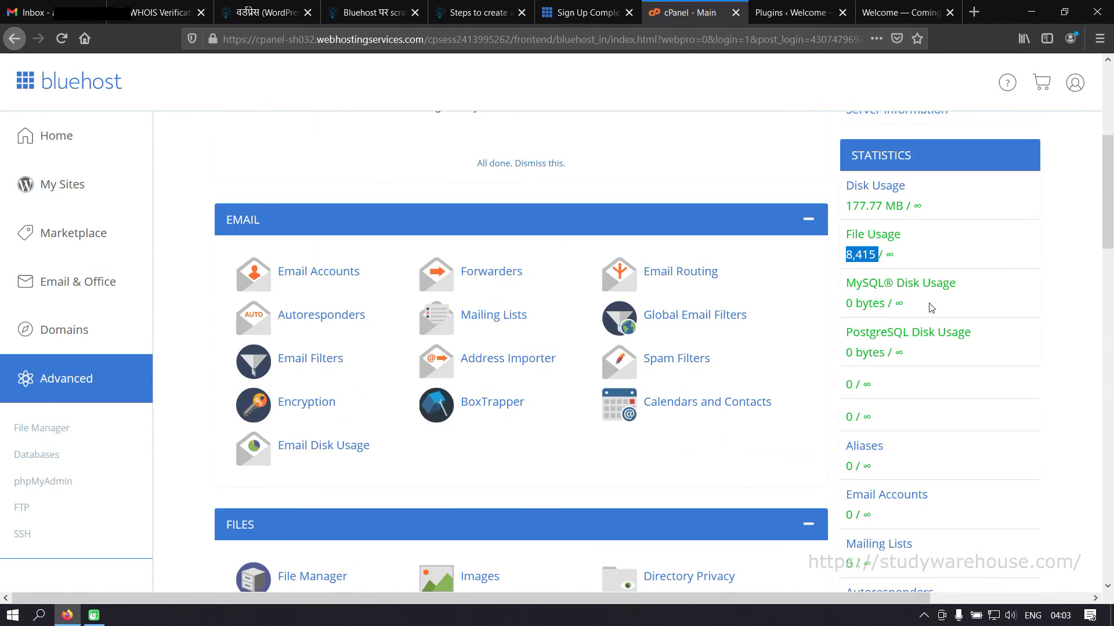
scroll(931, 307, "down", 20)
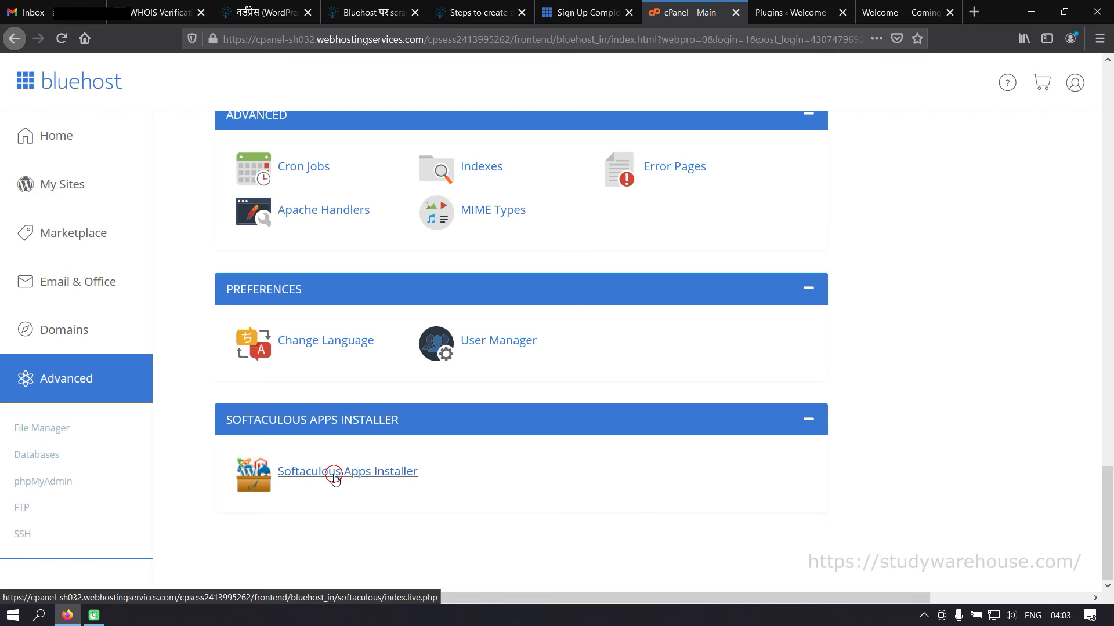
- Launch Softaculous and look over the WordPress install overview
left_click(334, 475)
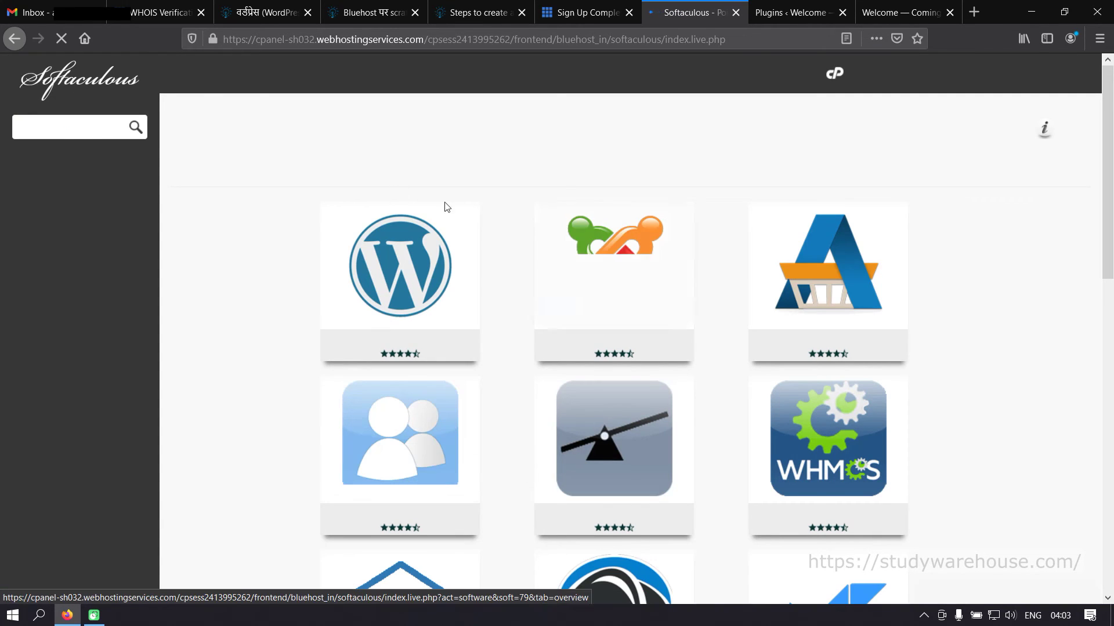
mouse_move(777, 297)
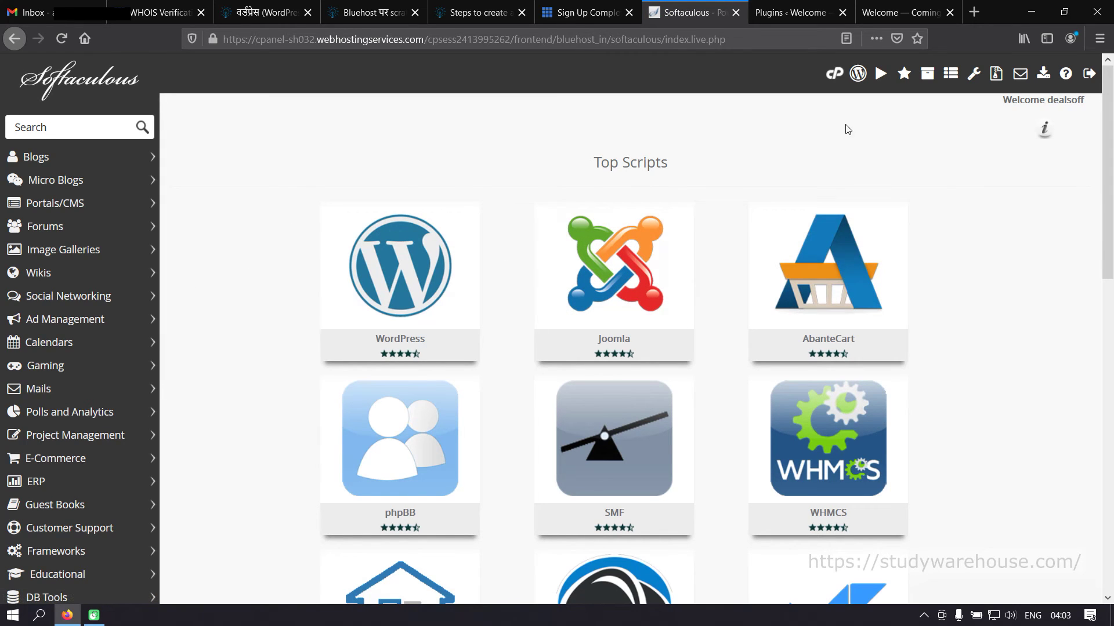
left_click(412, 273)
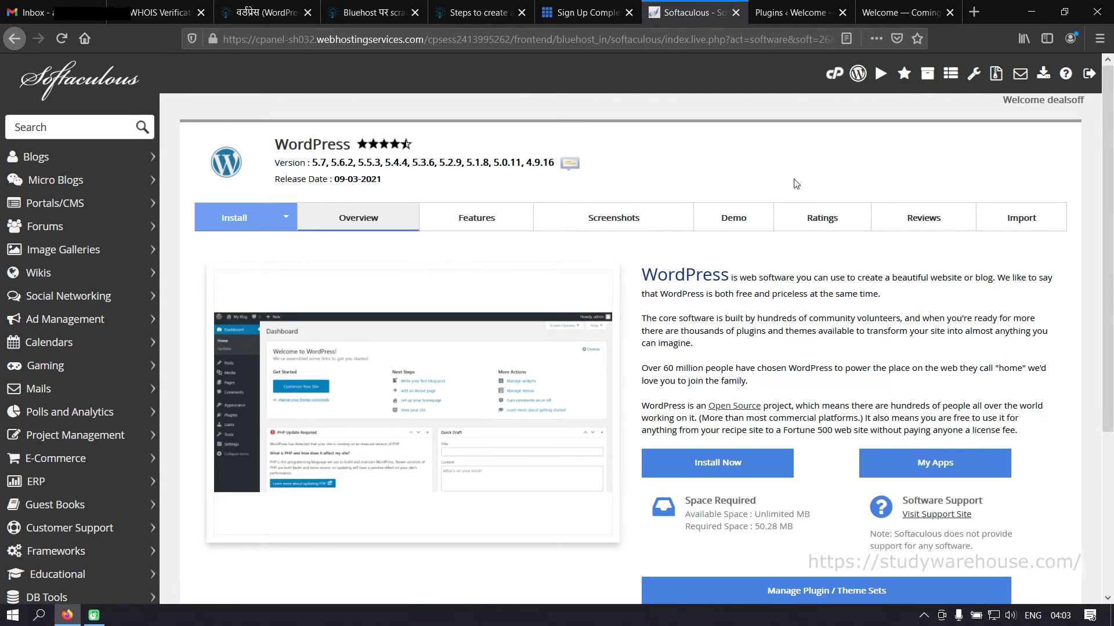
scroll(803, 398, "down", 5)
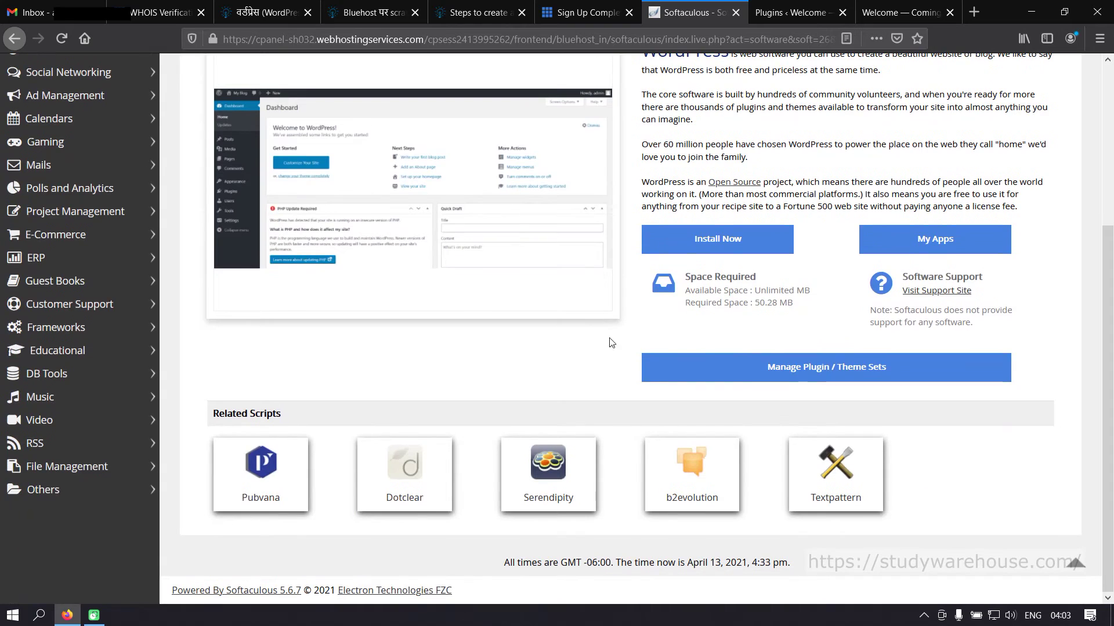
scroll(597, 390, "up", 5)
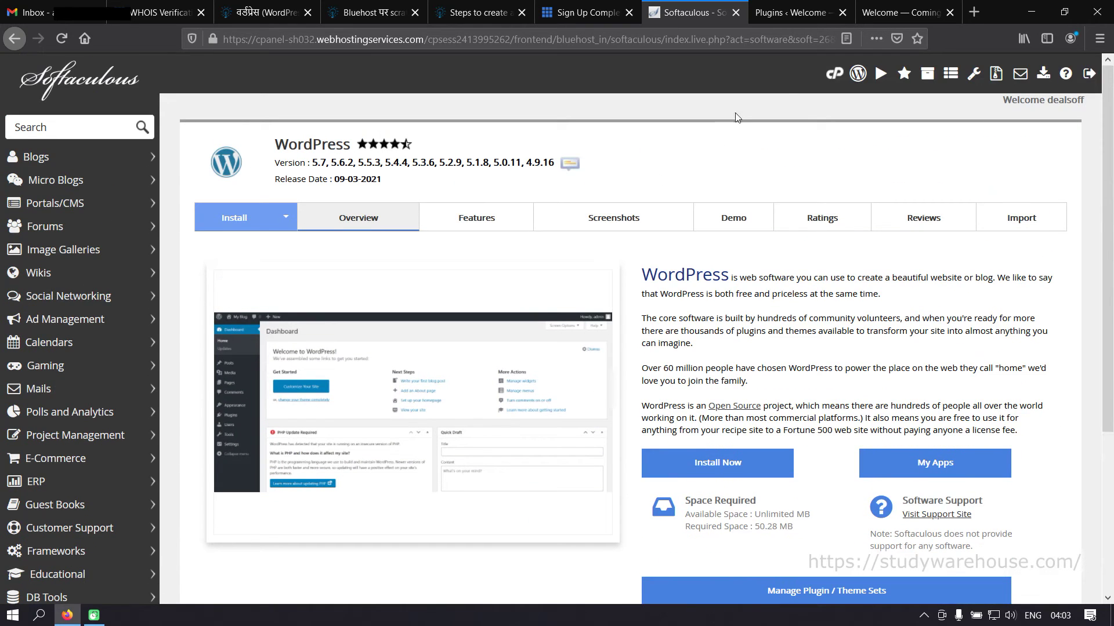
- Go back to the cPanel main page and open File Manager under Files
left_click(834, 75)
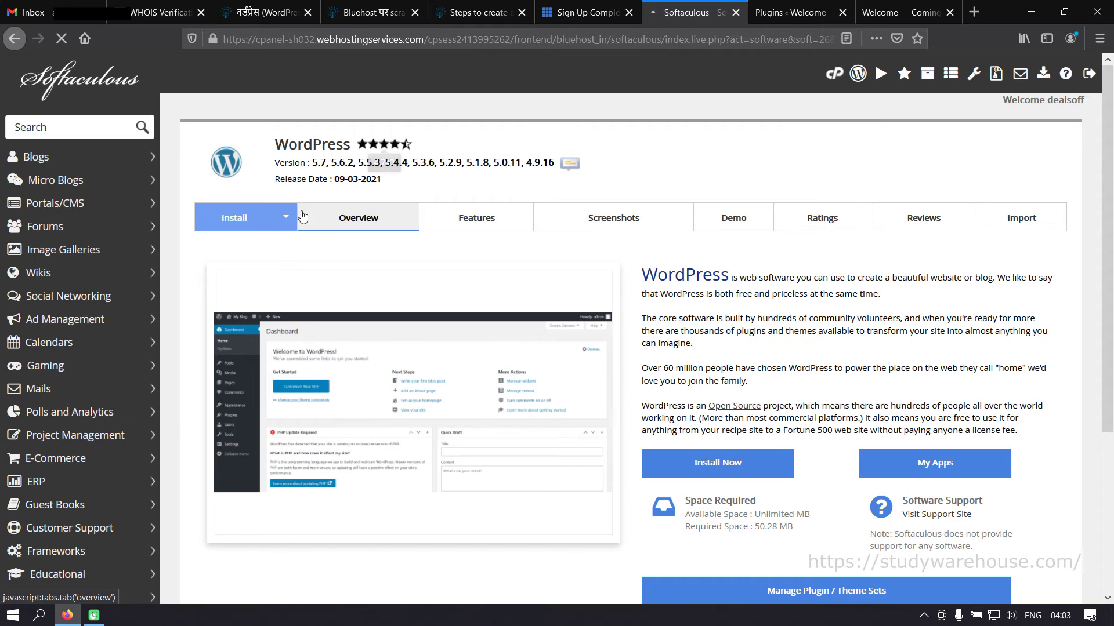
scroll(300, 457, "down", 10)
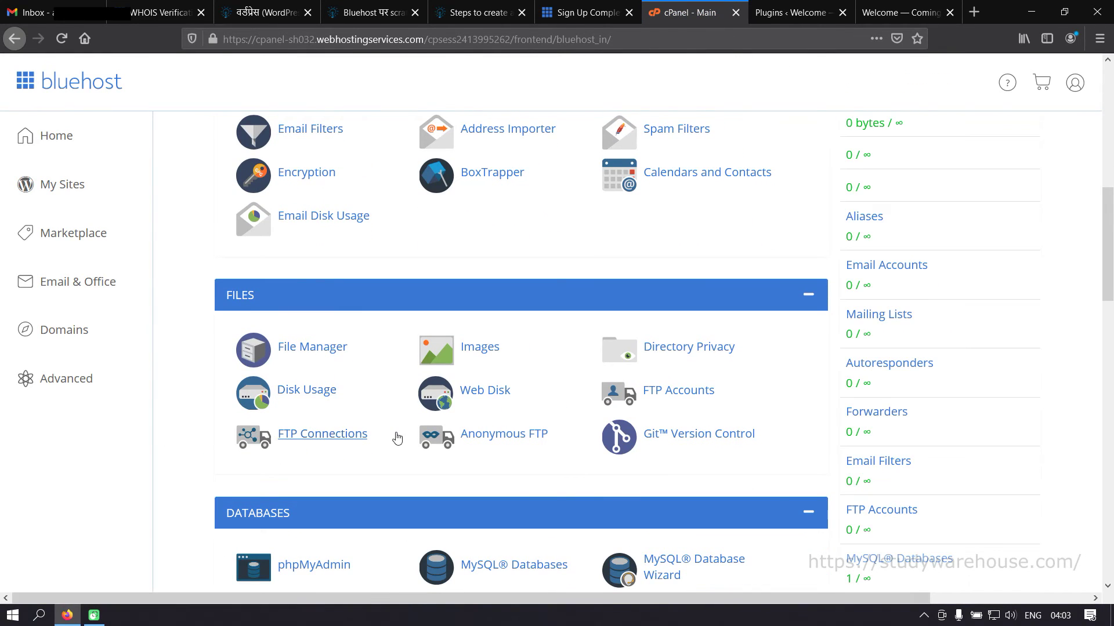
scroll(393, 438, "down", 2)
scroll(659, 365, "down", 6)
scroll(659, 365, "up", 8)
left_click(317, 346)
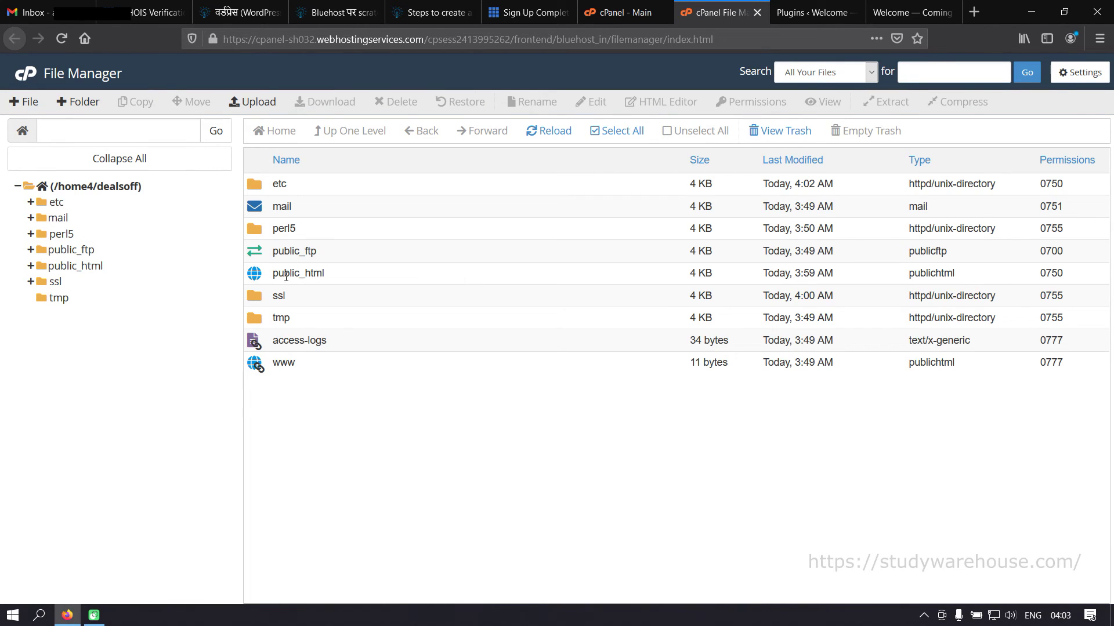
- Open public_html to check the WordPress files, then return to the cPanel - Main tab
double_click(258, 278)
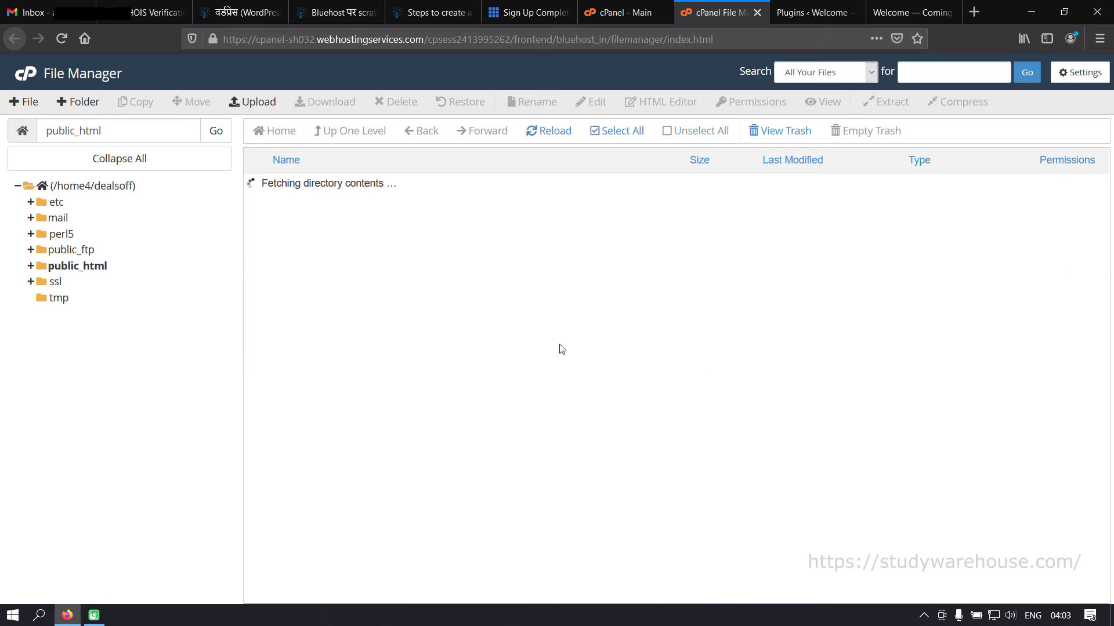
scroll(439, 276, "down", 4)
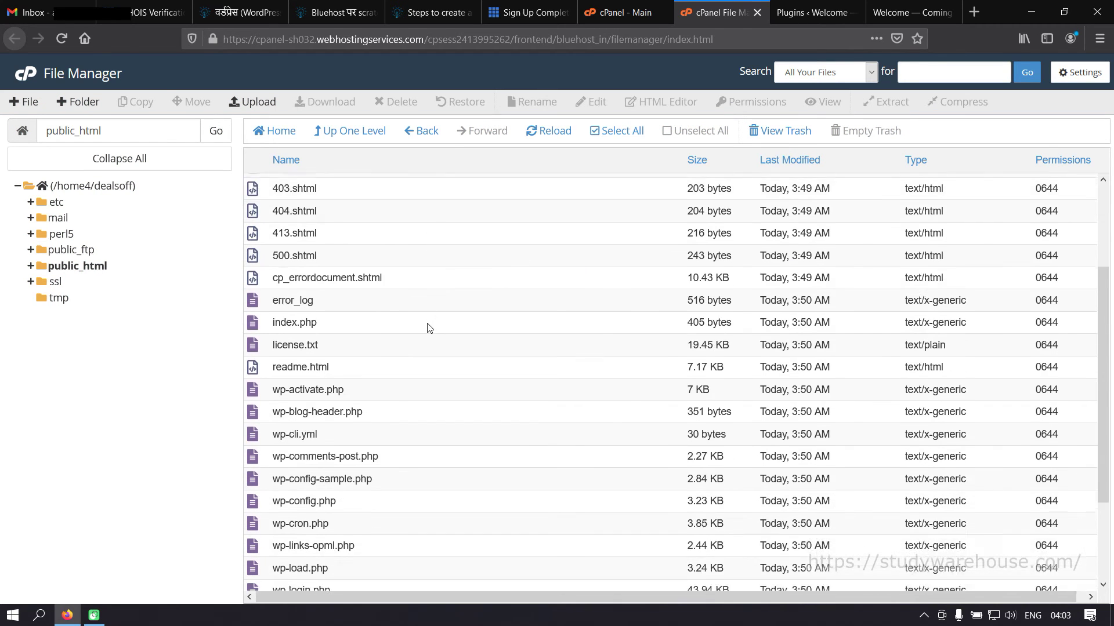
scroll(439, 522, "up", 4)
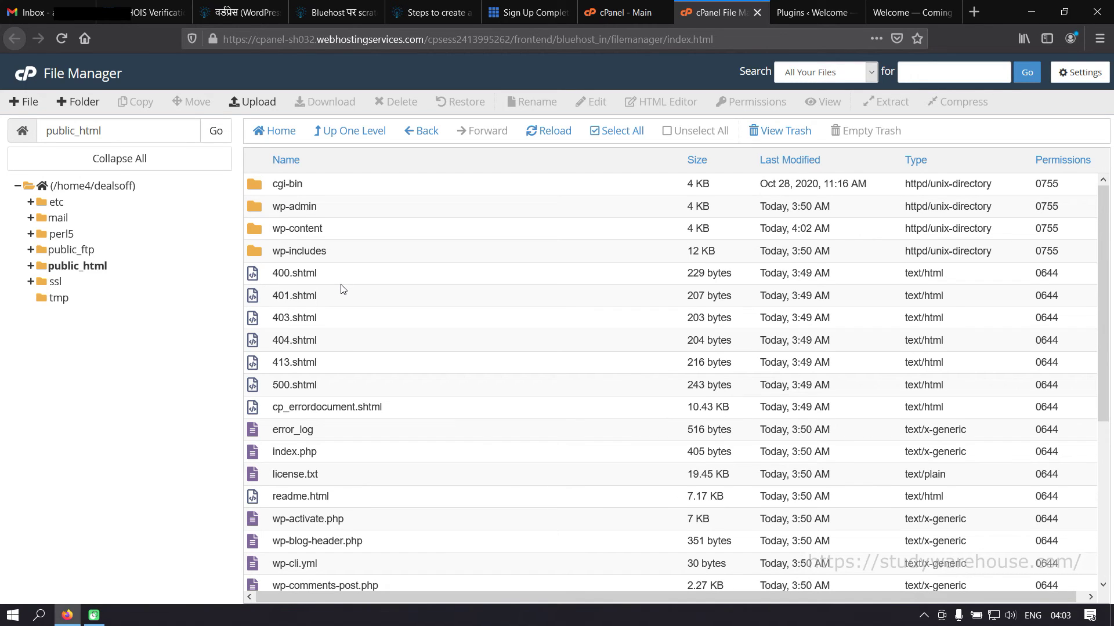
left_click(623, 12)
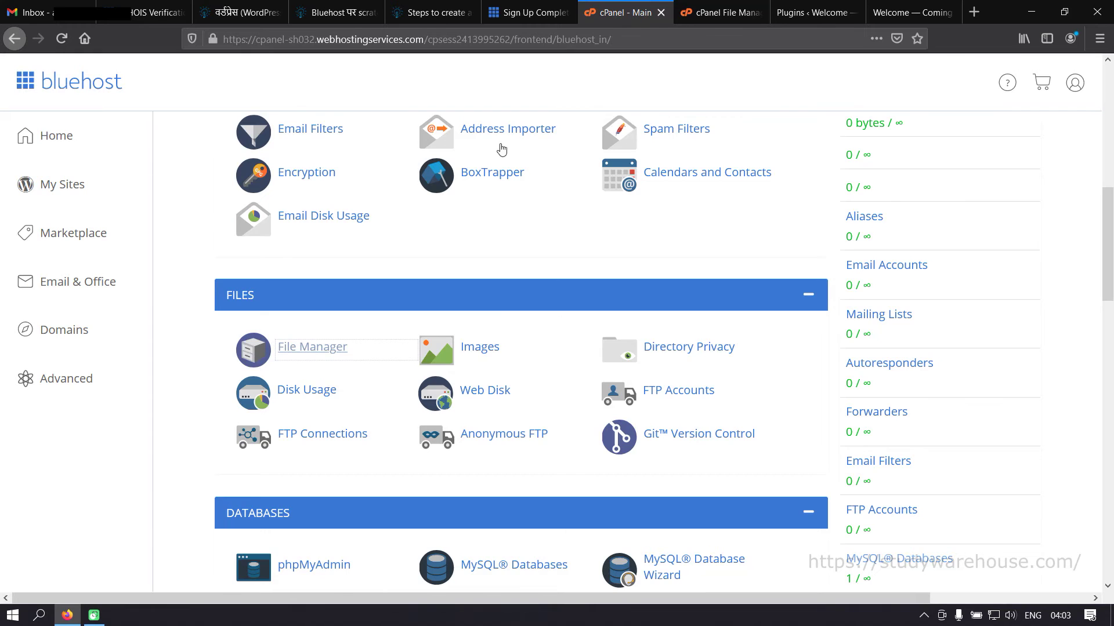
- Look through cPanel's tool sections, then open Domains to list dealsoffers.info
scroll(544, 376, "down", 5)
scroll(544, 376, "down", 10)
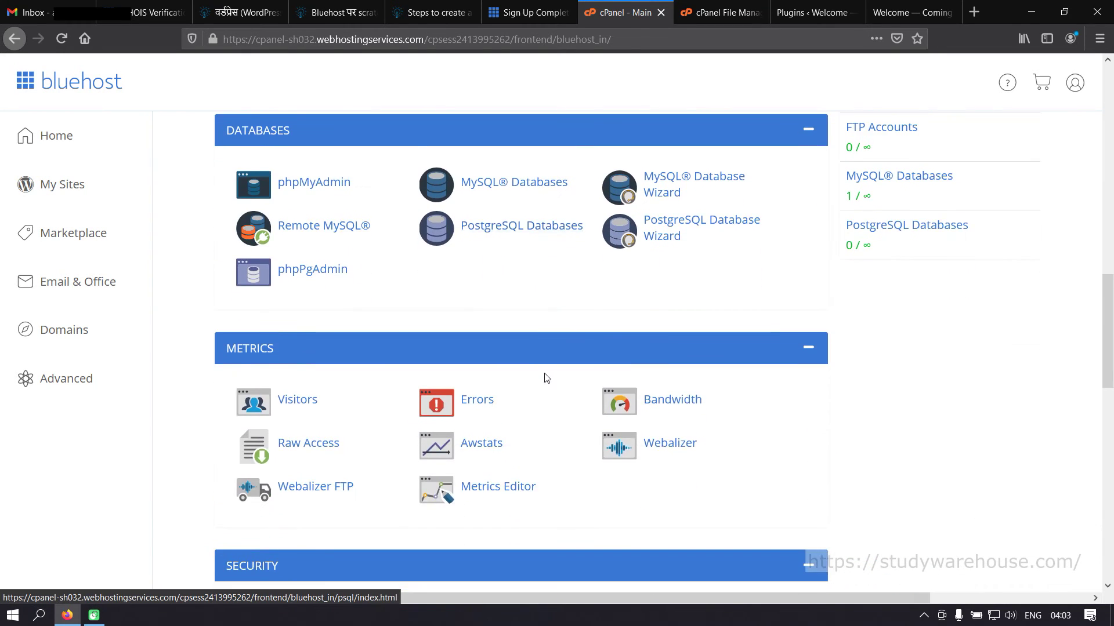
scroll(403, 446, "down", 4)
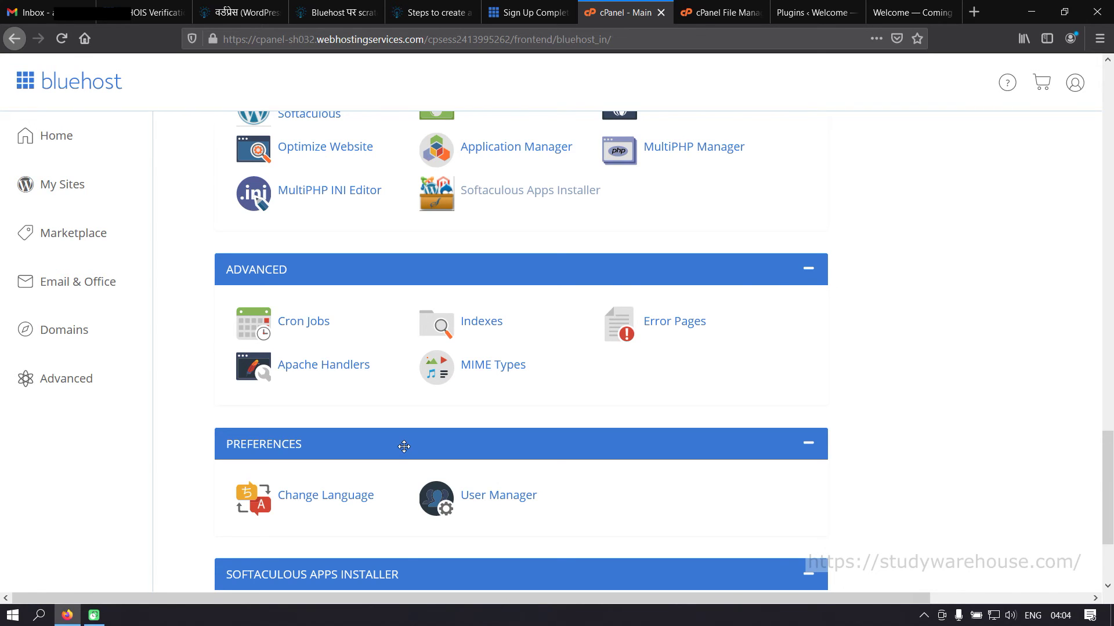
scroll(412, 424, "down", 3)
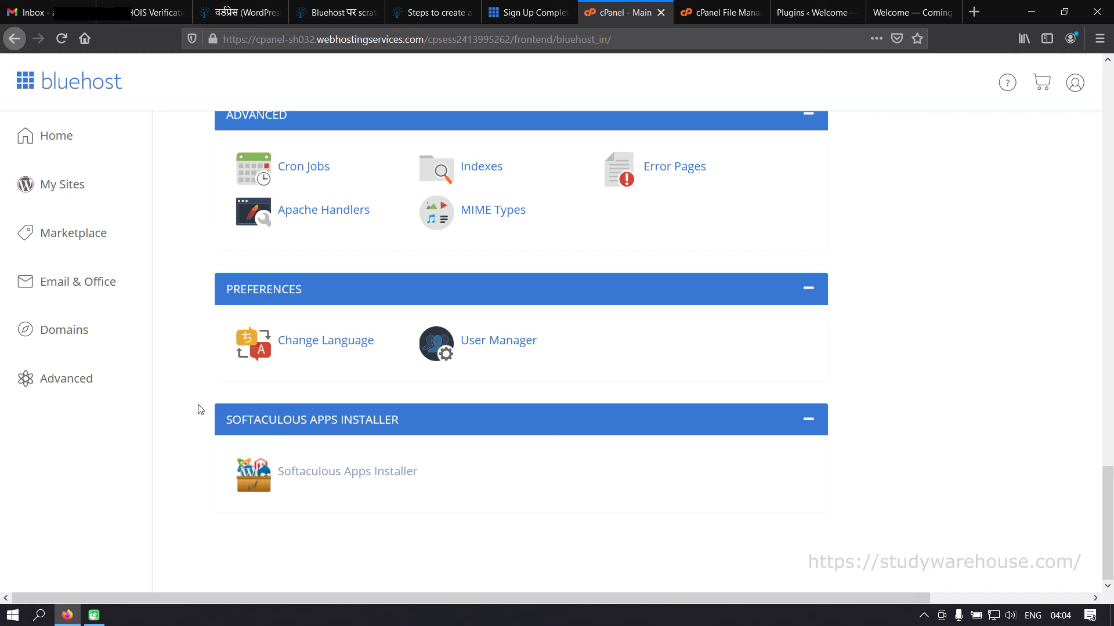
scroll(292, 392, "up", 7)
scroll(293, 394, "down", 6)
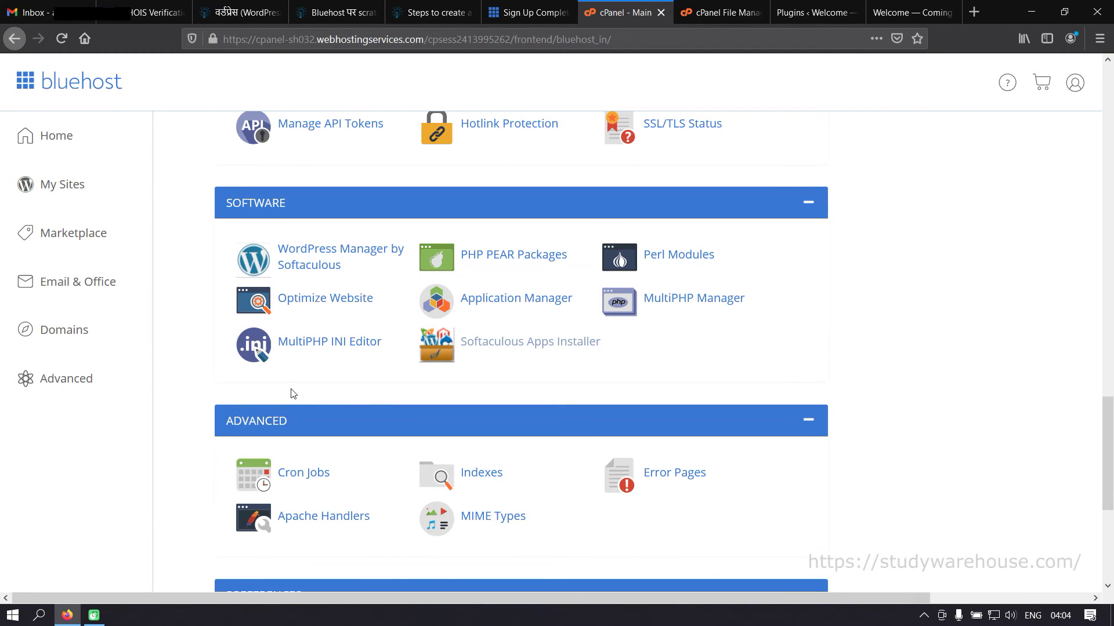
scroll(293, 394, "up", 20)
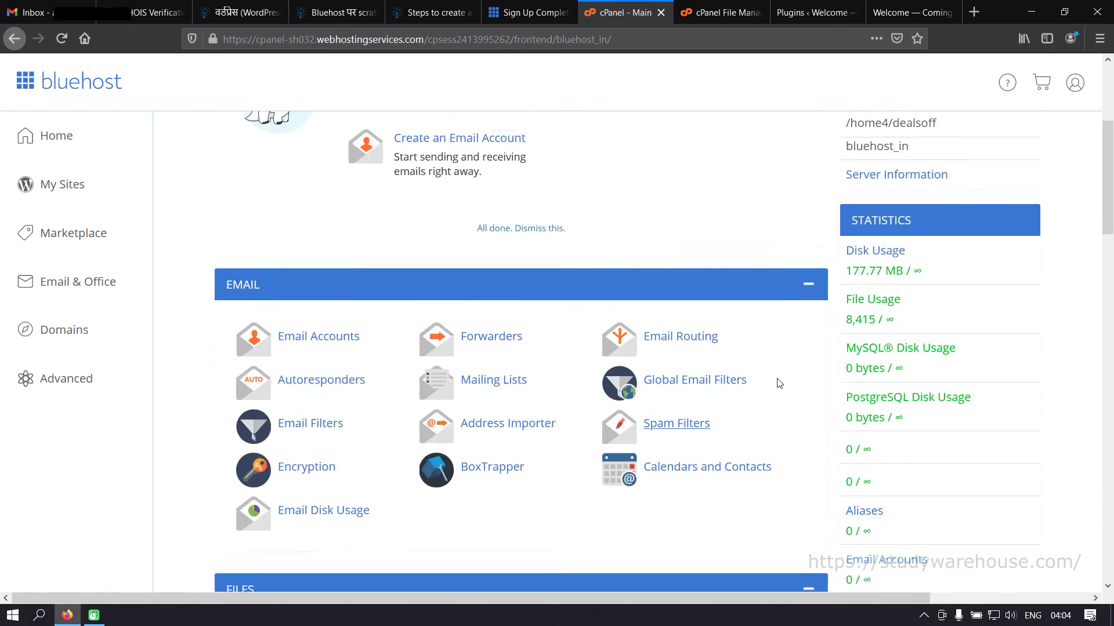
scroll(940, 455, "down", 7)
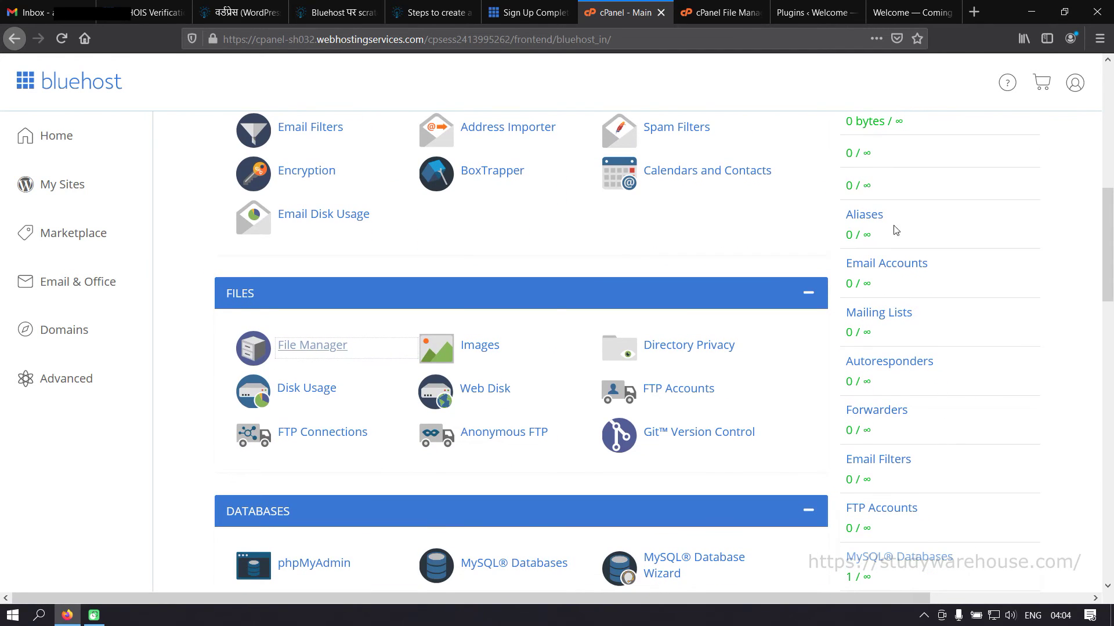
scroll(934, 370, "down", 15)
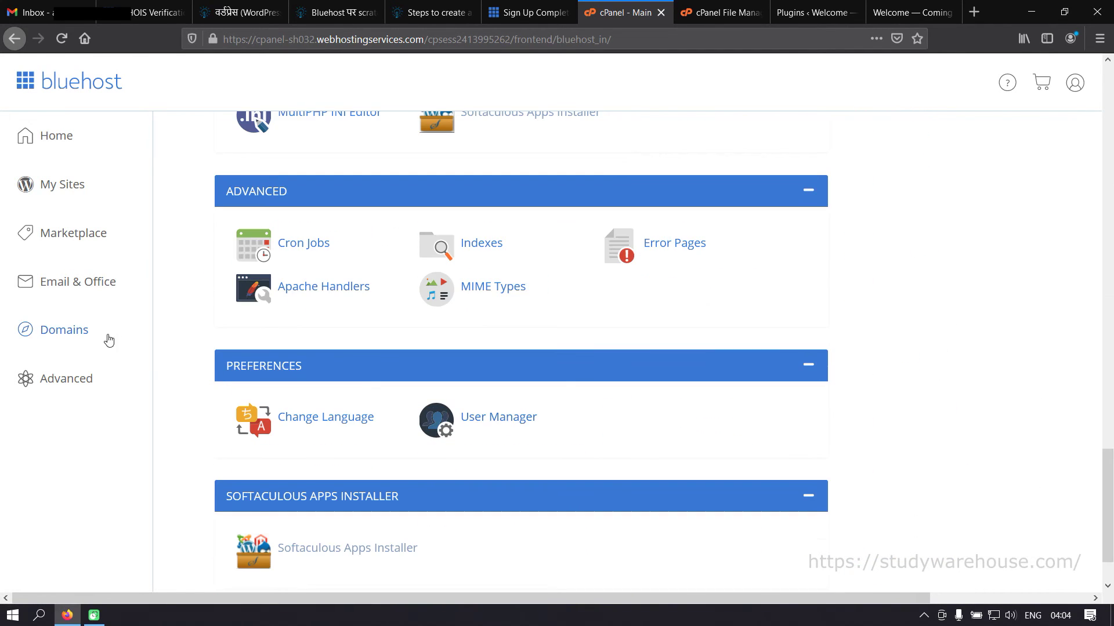
left_click(51, 326)
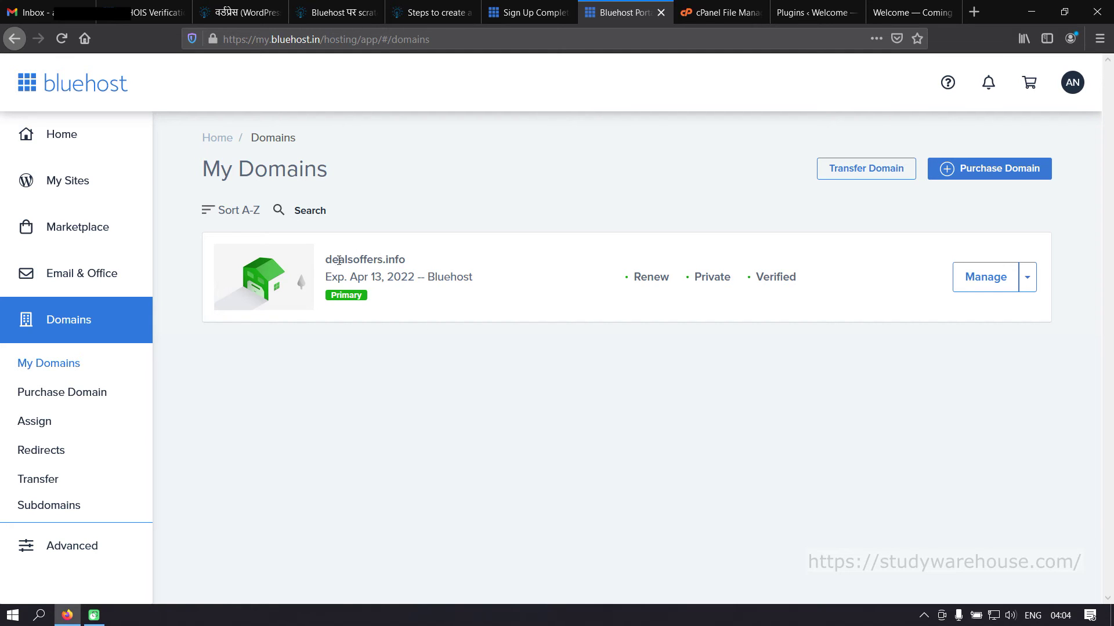
- Open dealsoffers.info's Settings, note the Transfer Lock, and switch to its DNS records
left_click(1027, 281)
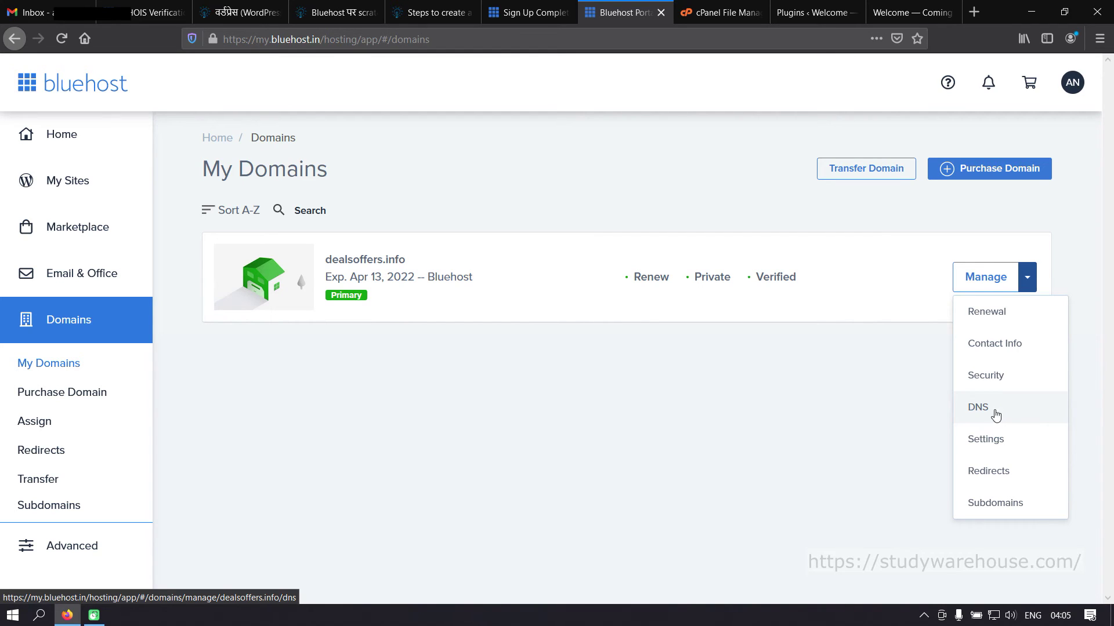
left_click(989, 442)
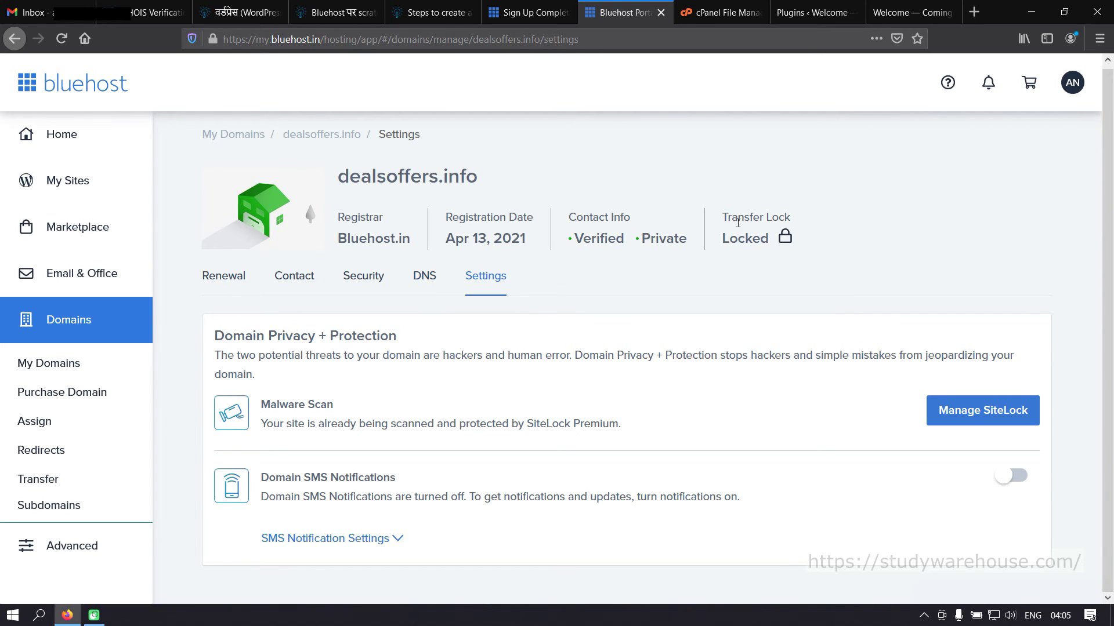
left_click_drag(725, 217, 789, 215)
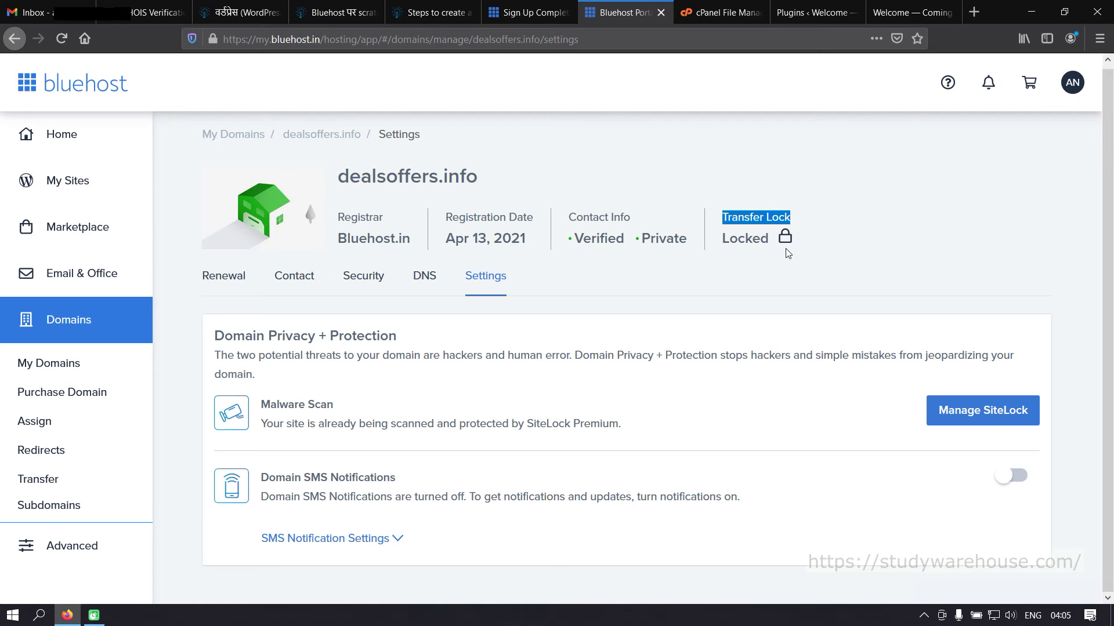
left_click(423, 282)
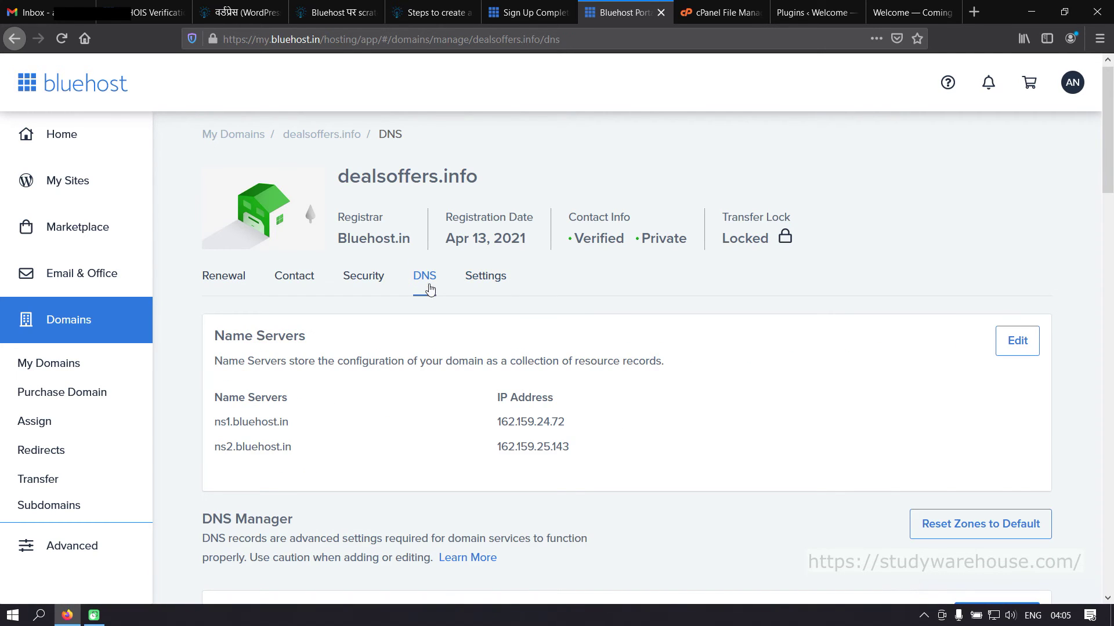
scroll(584, 374, "down", 4)
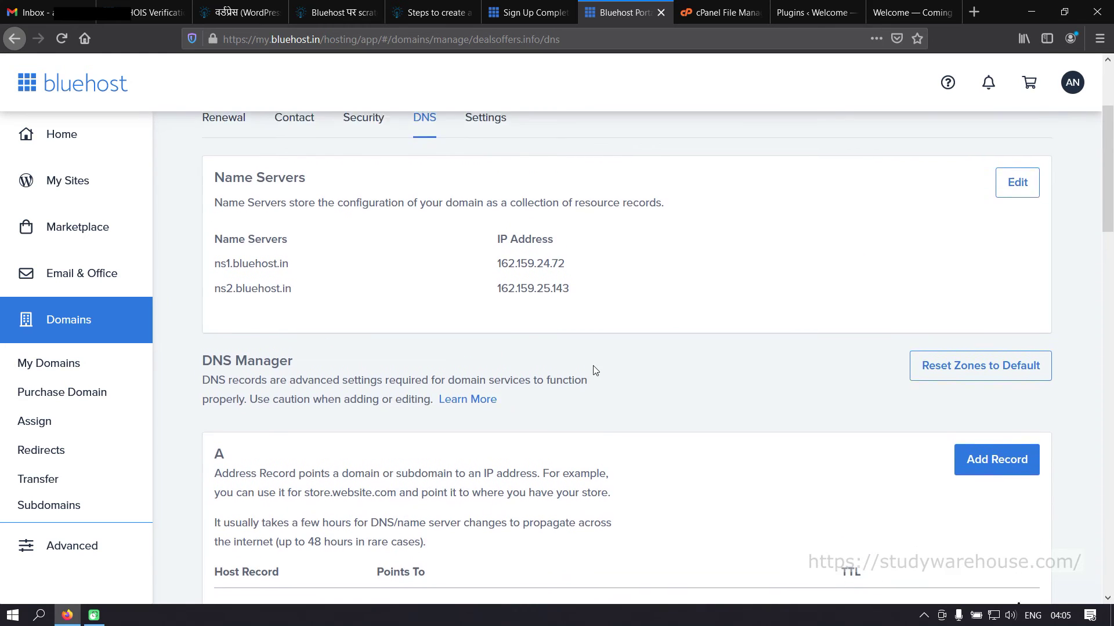
scroll(592, 369, "down", 6)
scroll(627, 380, "down", 5)
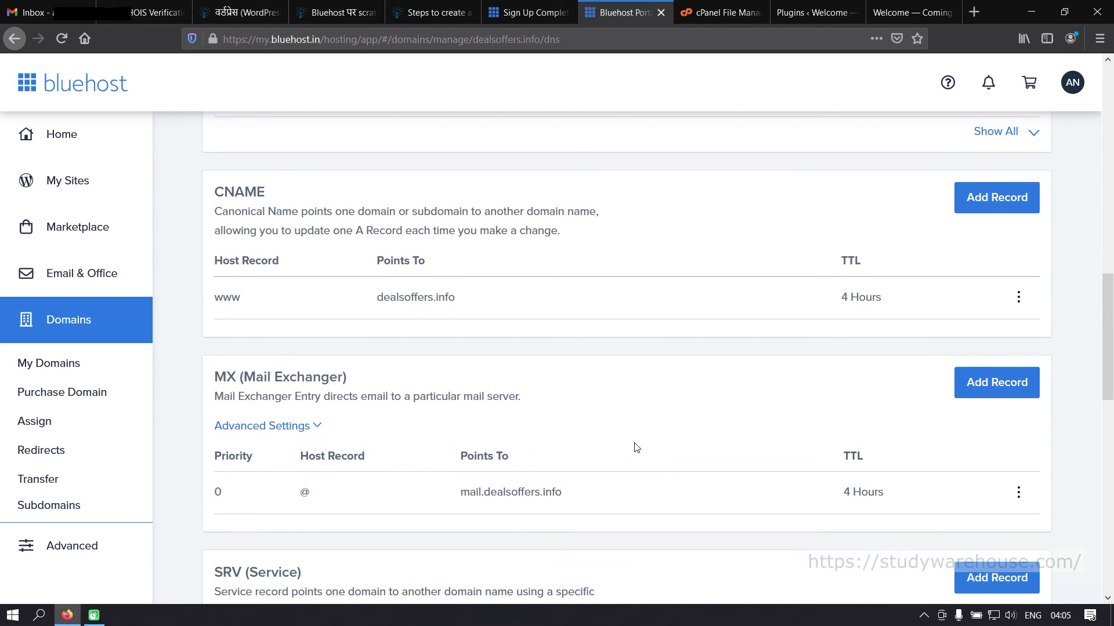
scroll(669, 447, "down", 6)
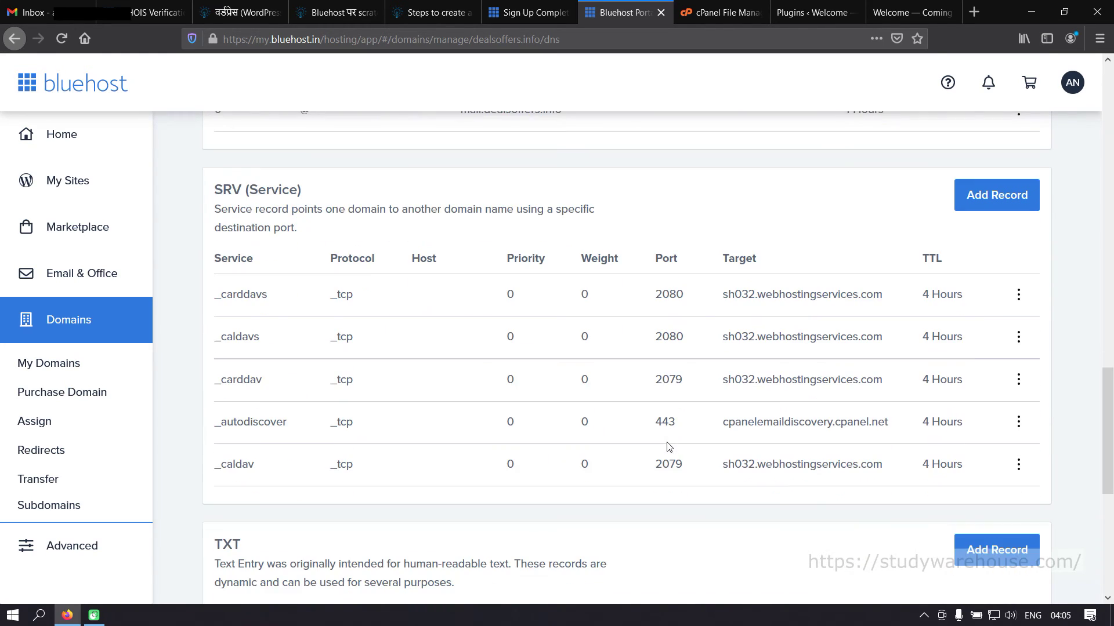
scroll(669, 446, "up", 15)
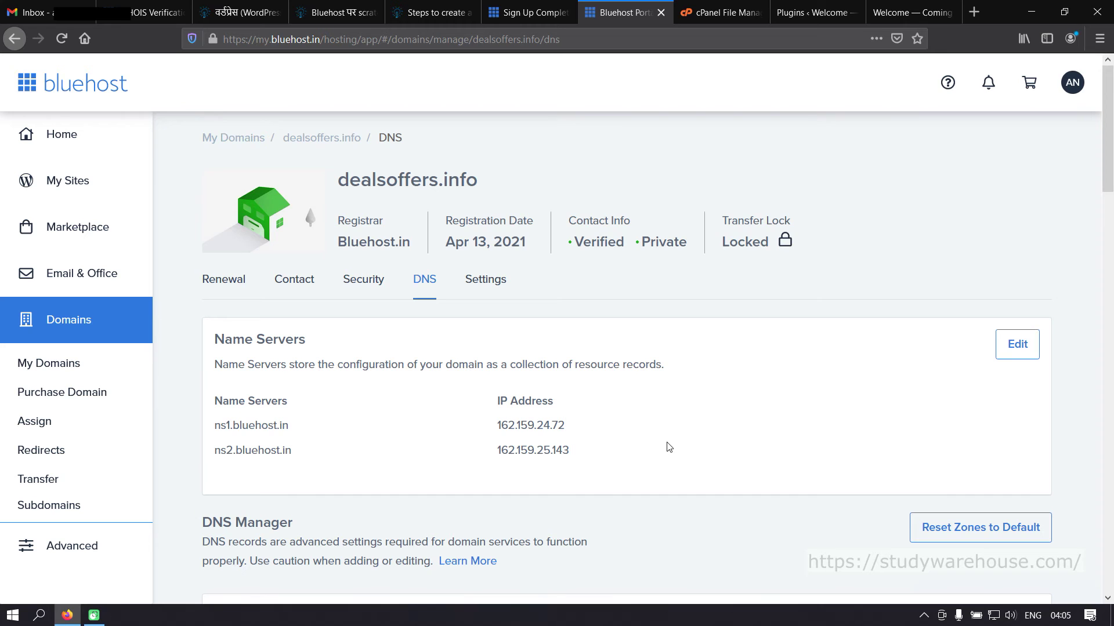
scroll(706, 410, "down", 5)
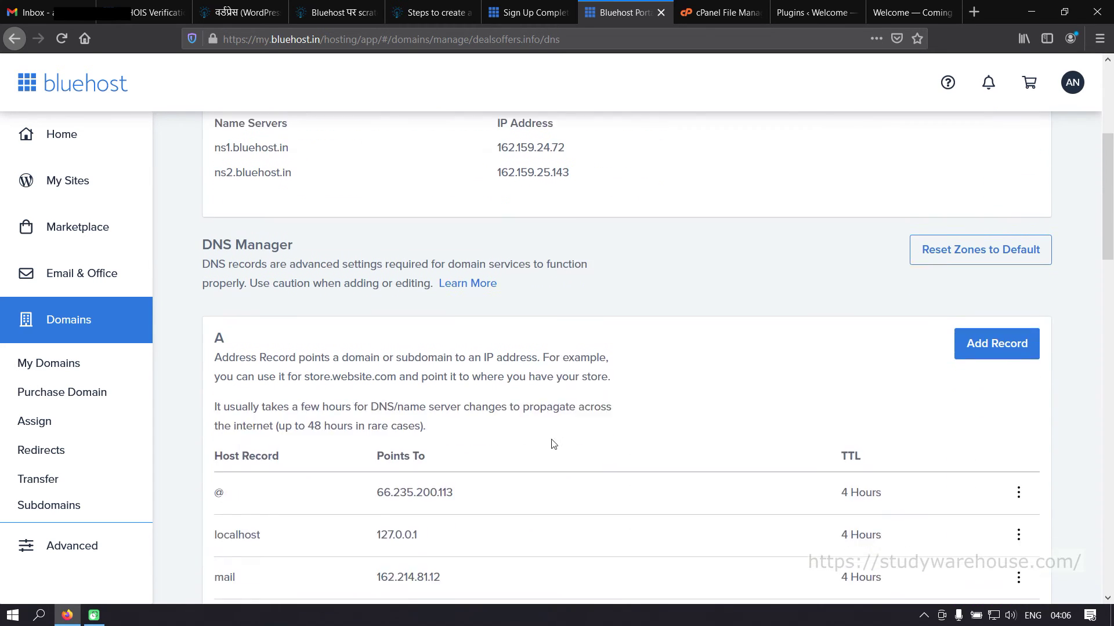
scroll(553, 463, "down", 3)
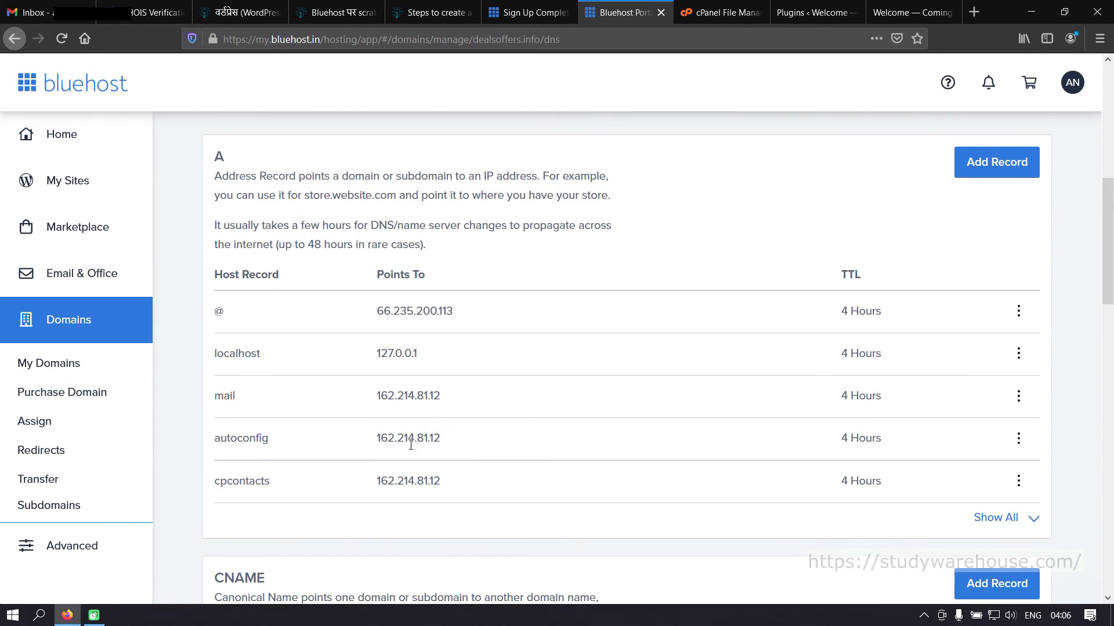
scroll(359, 462, "up", 4)
scroll(359, 462, "up", 3)
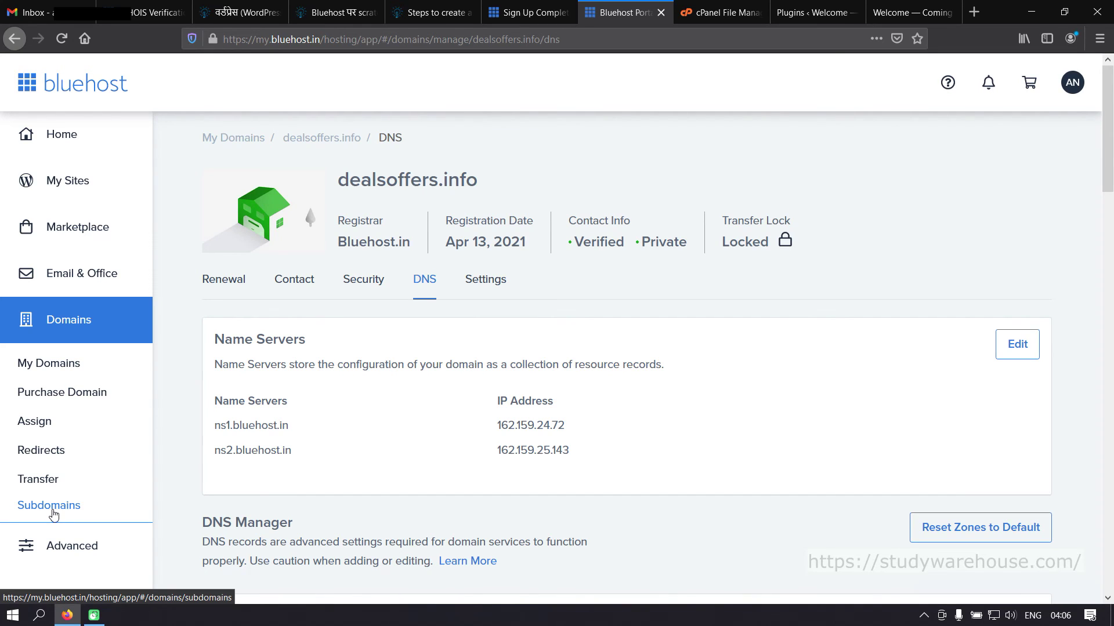
scroll(69, 513, "down", 3)
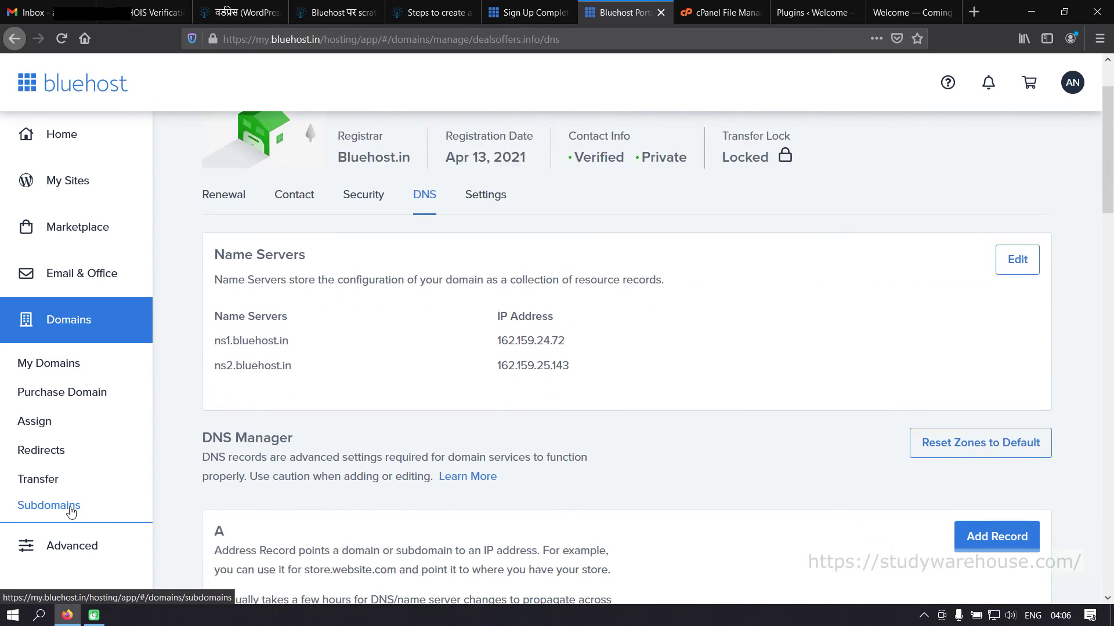
- Return to cPanel via Advanced and launch Softaculous Apps Installer from further down the page
left_click(72, 548)
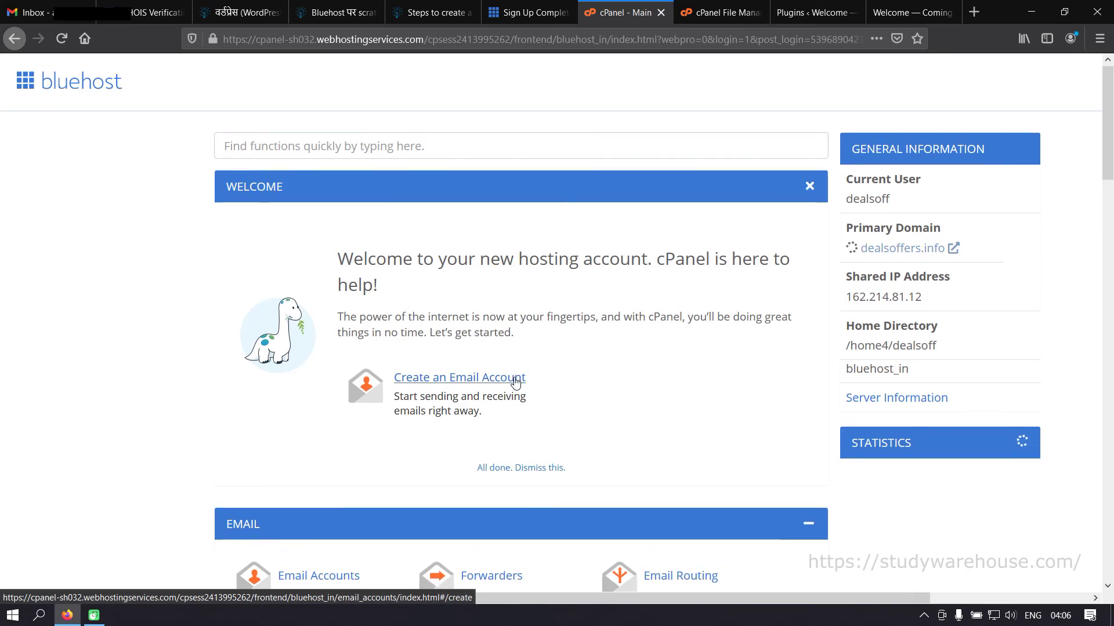
scroll(514, 382, "down", 4)
scroll(515, 381, "down", 3)
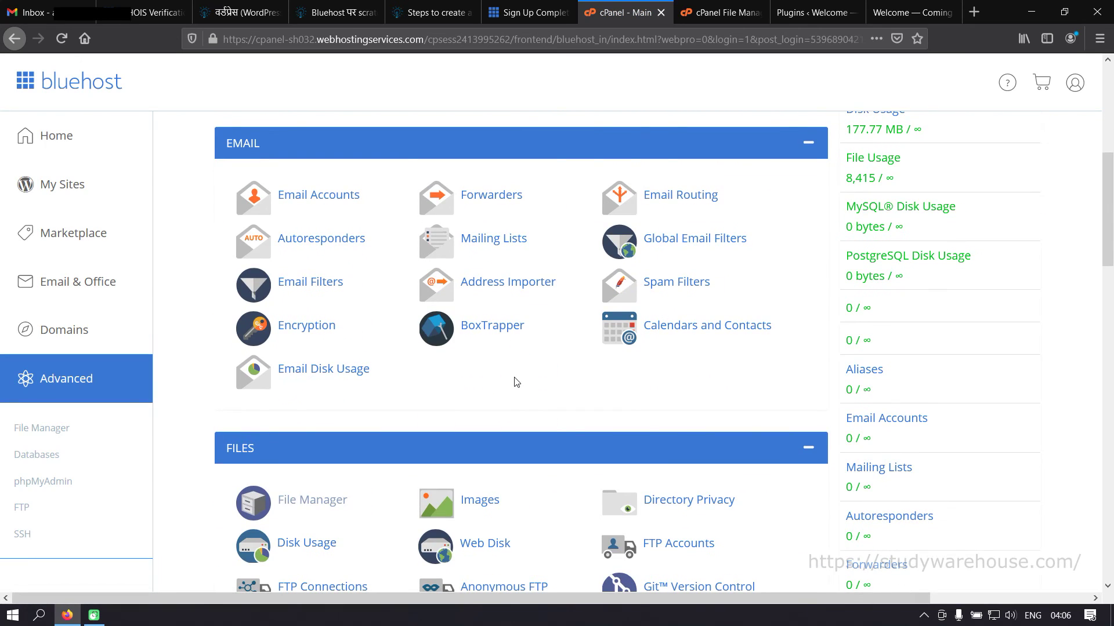
scroll(516, 382, "down", 6)
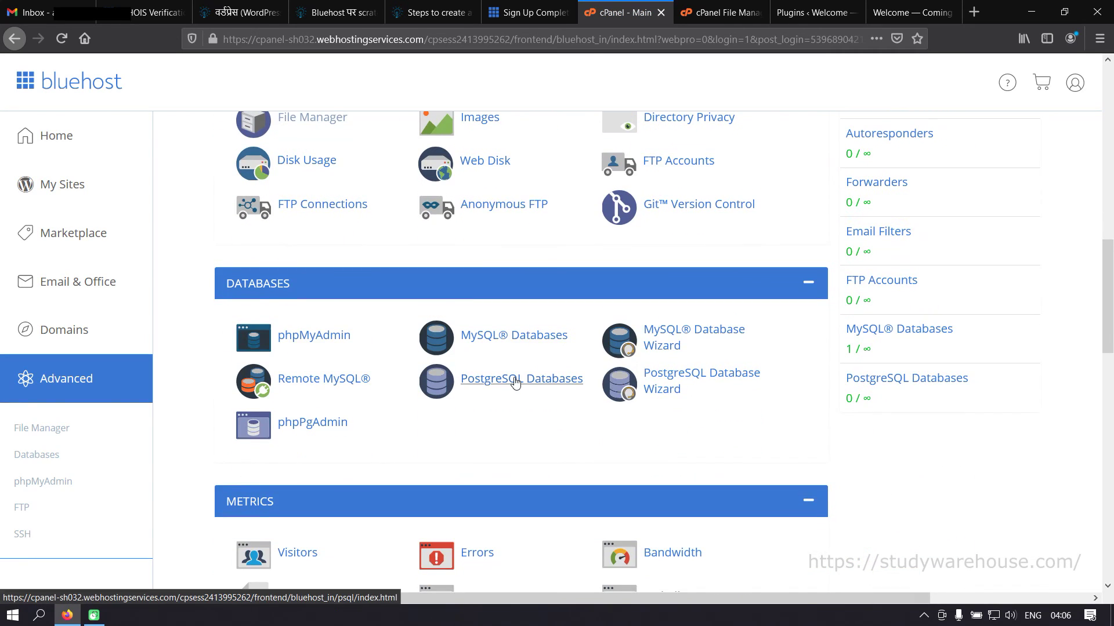
scroll(515, 381, "down", 8)
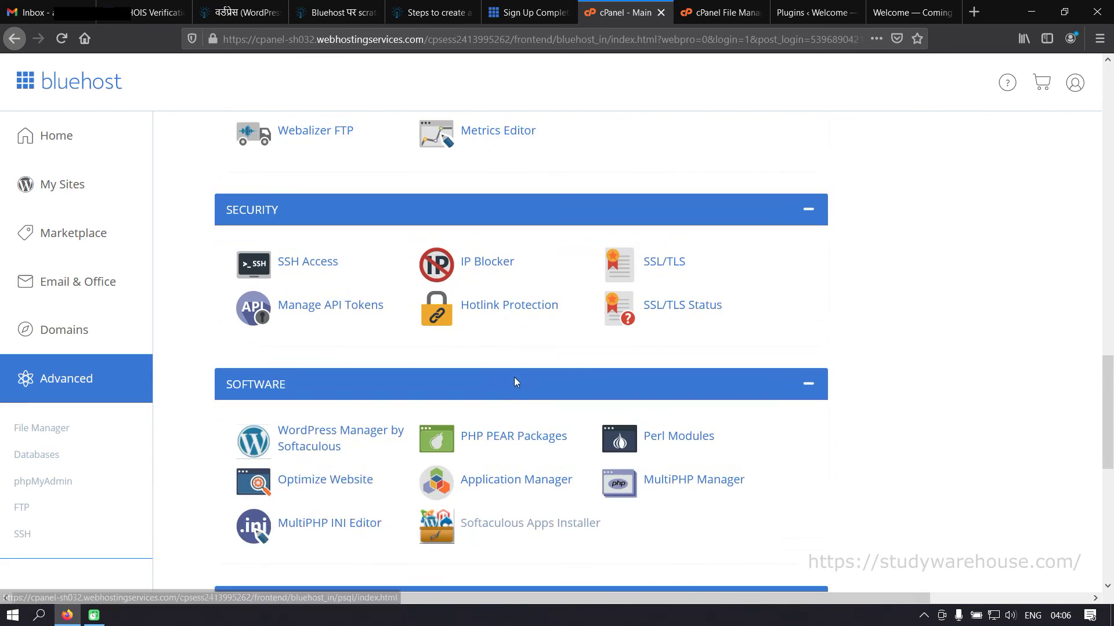
scroll(515, 380, "down", 8)
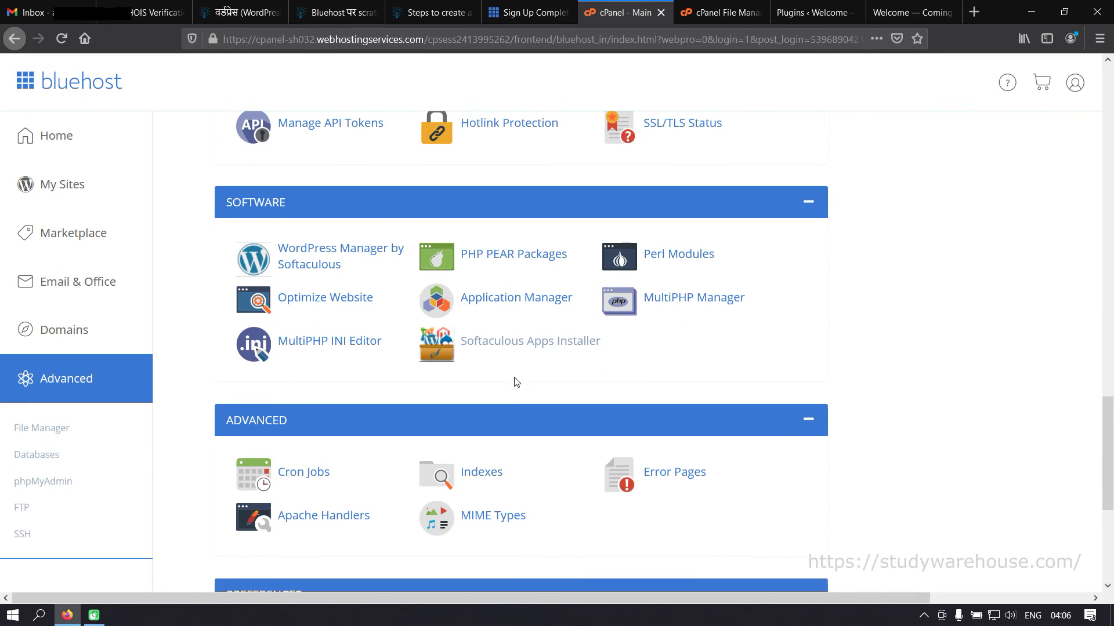
scroll(512, 374, "up", 3)
scroll(515, 380, "down", 4)
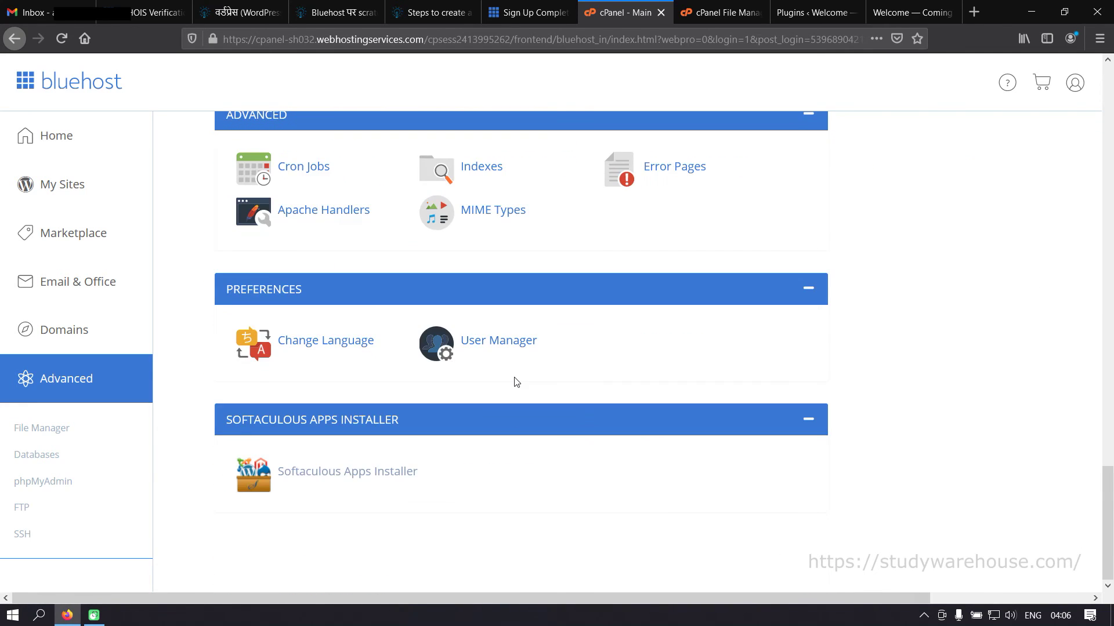
left_click(336, 472)
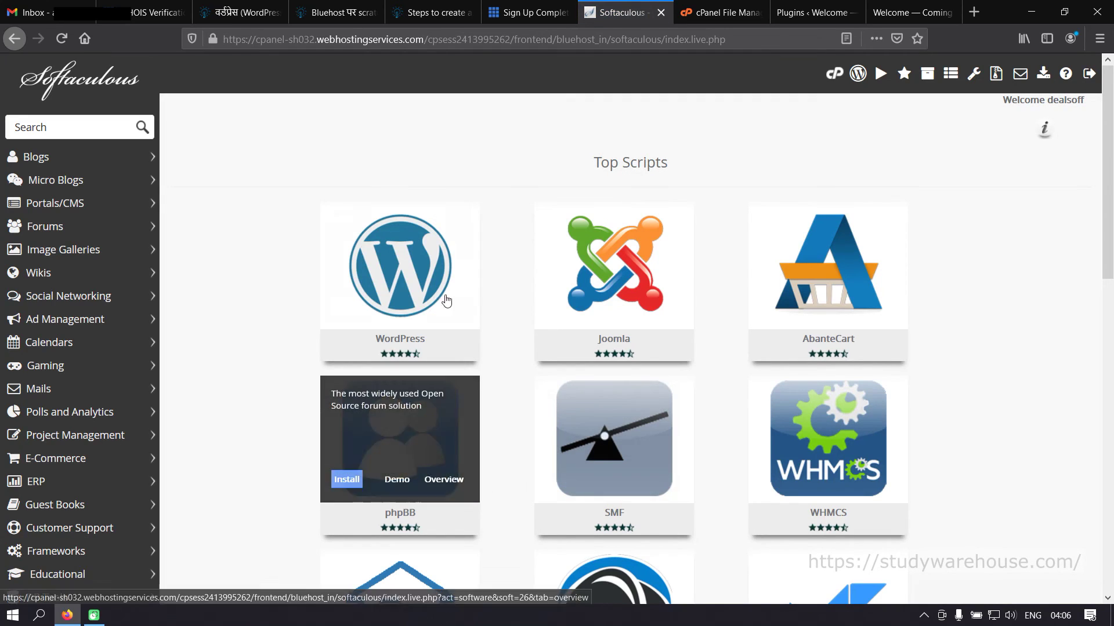
mouse_move(411, 243)
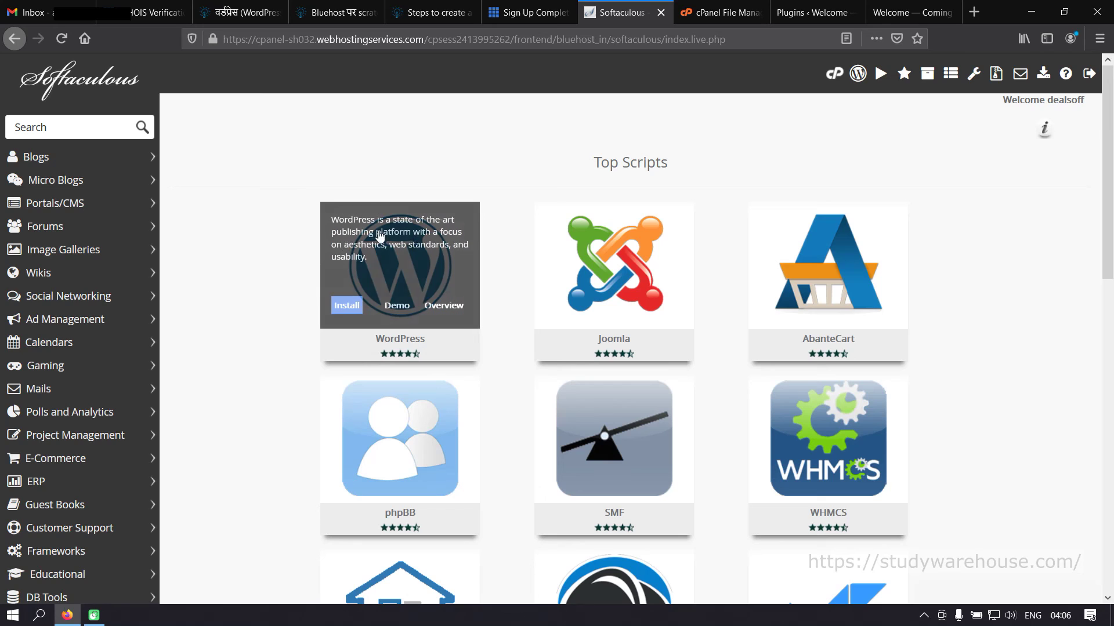
- Open the WordPress script page in Softaculous and choose Install Now
left_click(400, 280)
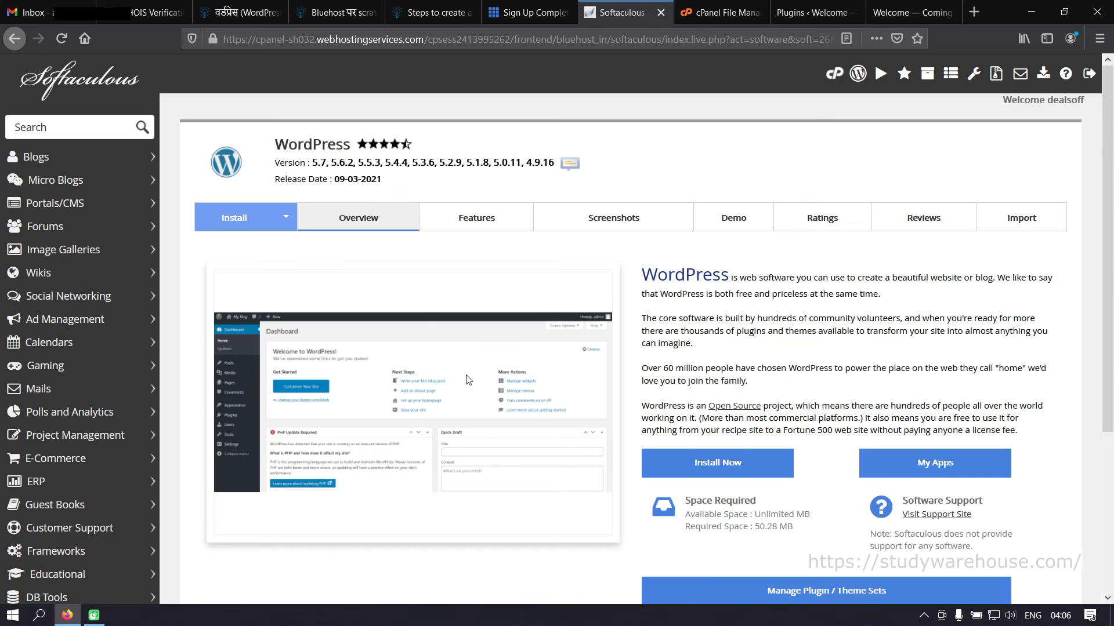
scroll(790, 432, "down", 4)
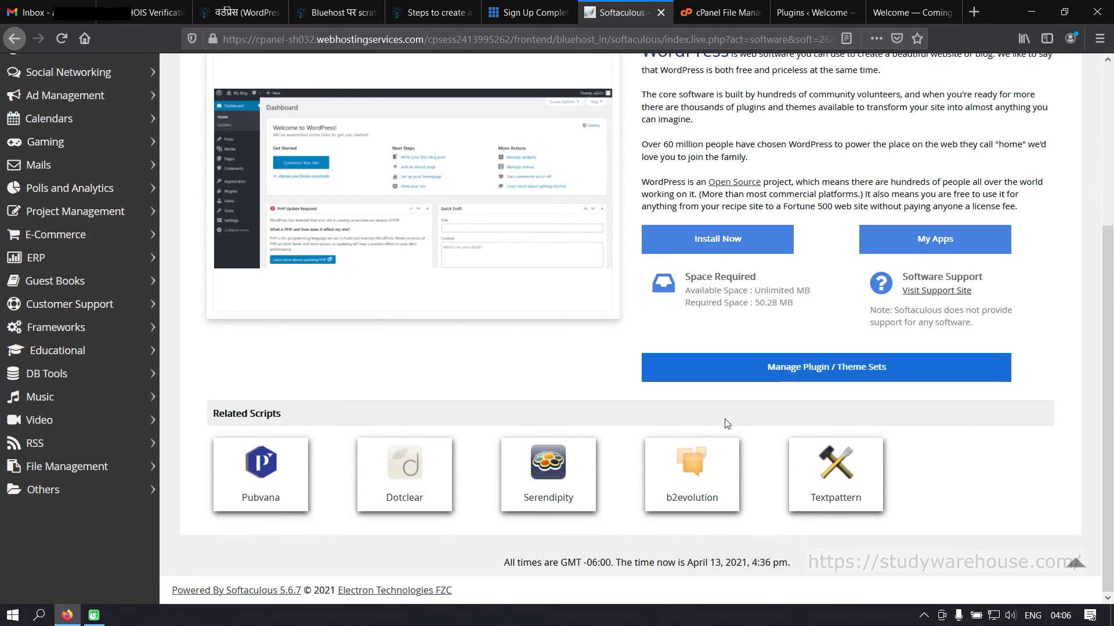
scroll(736, 437, "up", 4)
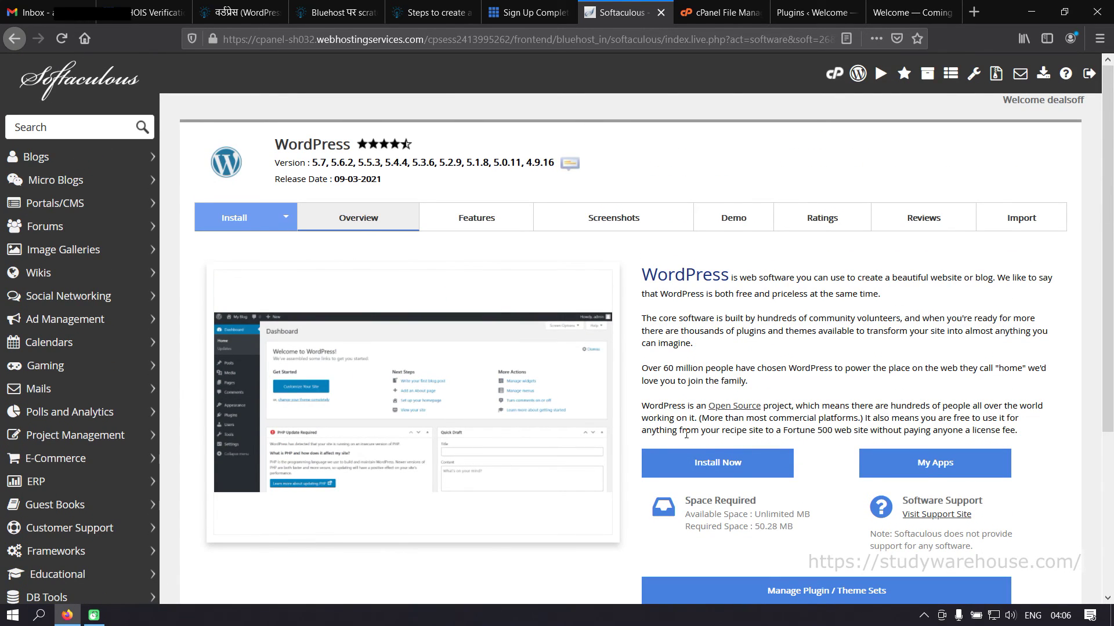
left_click(736, 471)
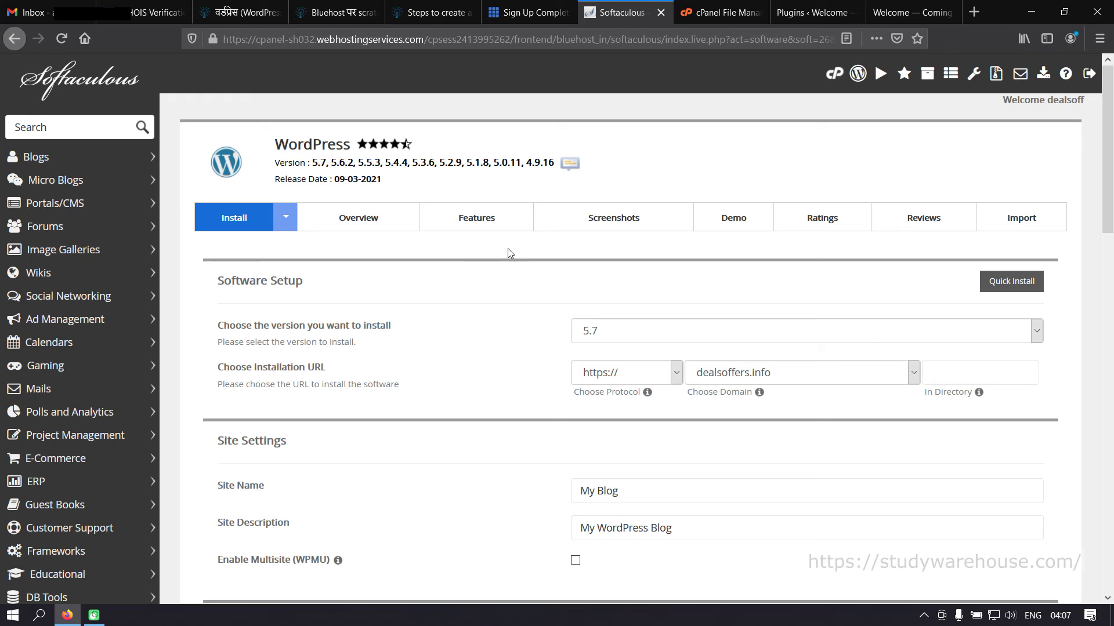
left_click(643, 336)
left_click(522, 341)
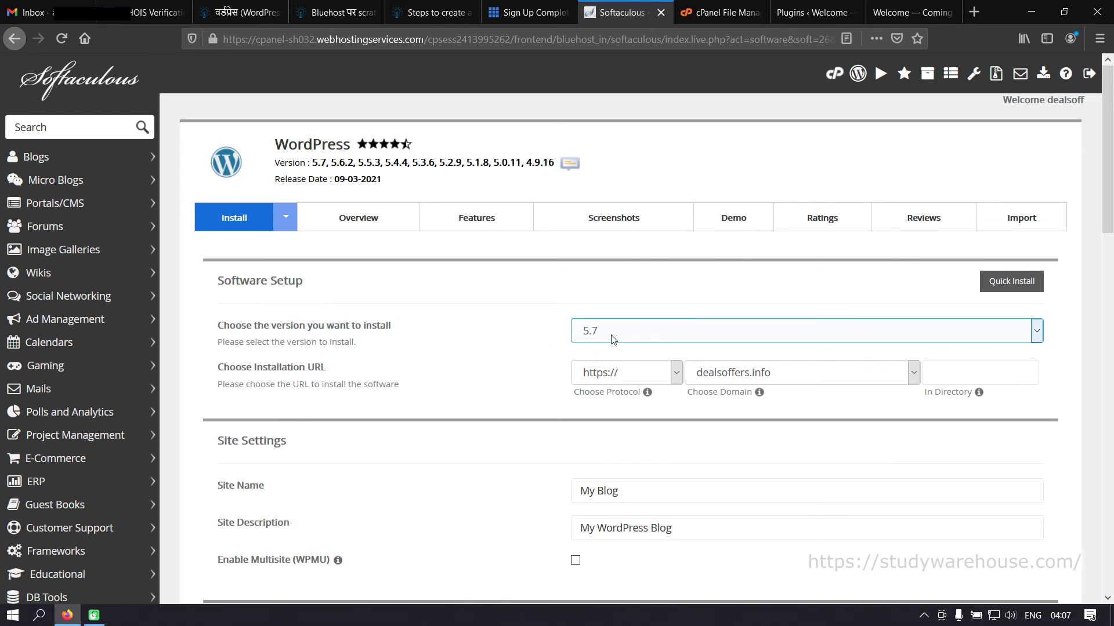
left_click(659, 341)
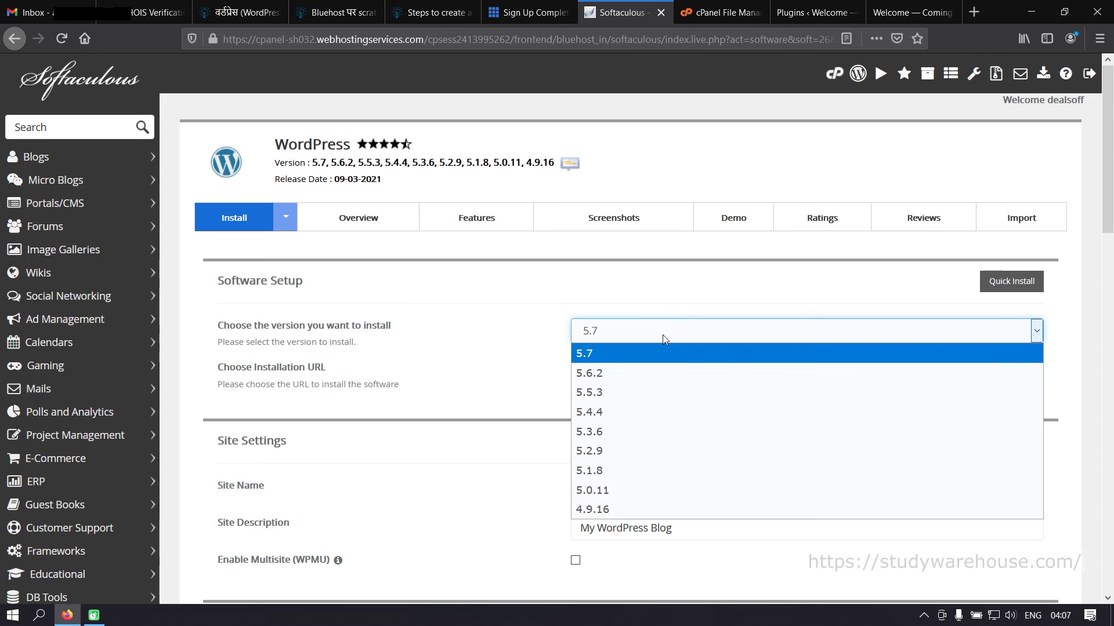
left_click(662, 335)
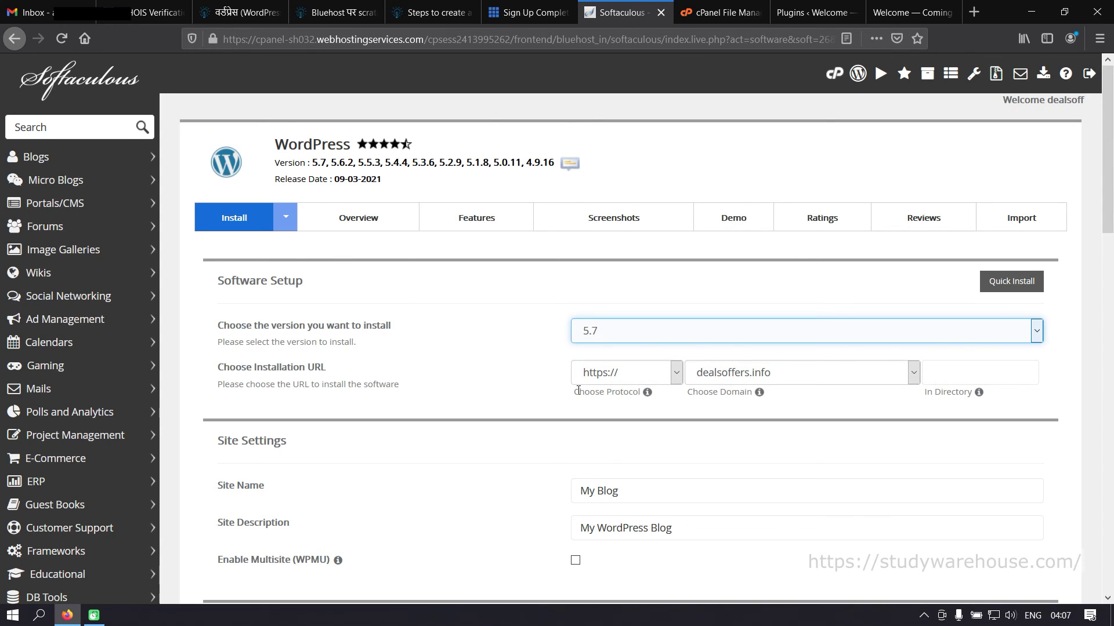
left_click(616, 376)
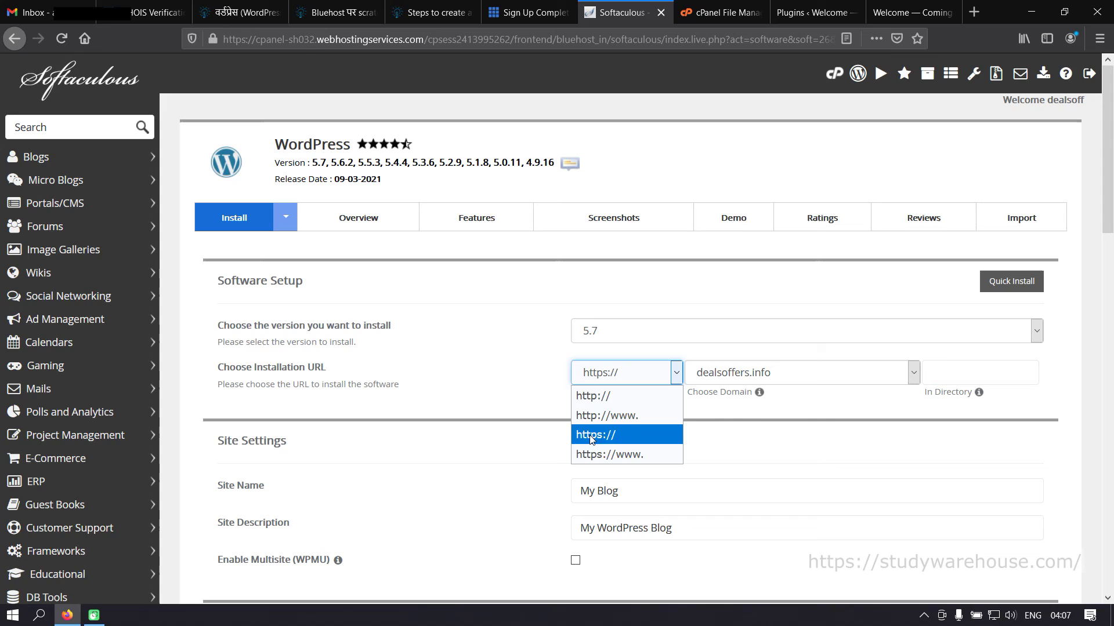
left_click(628, 434)
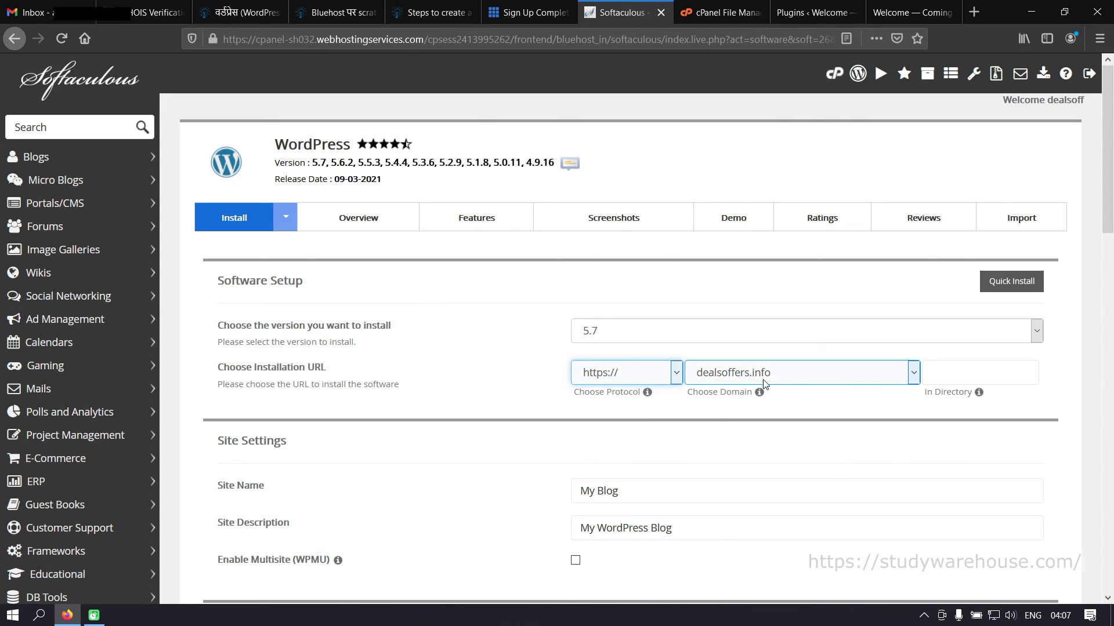
left_click(796, 377)
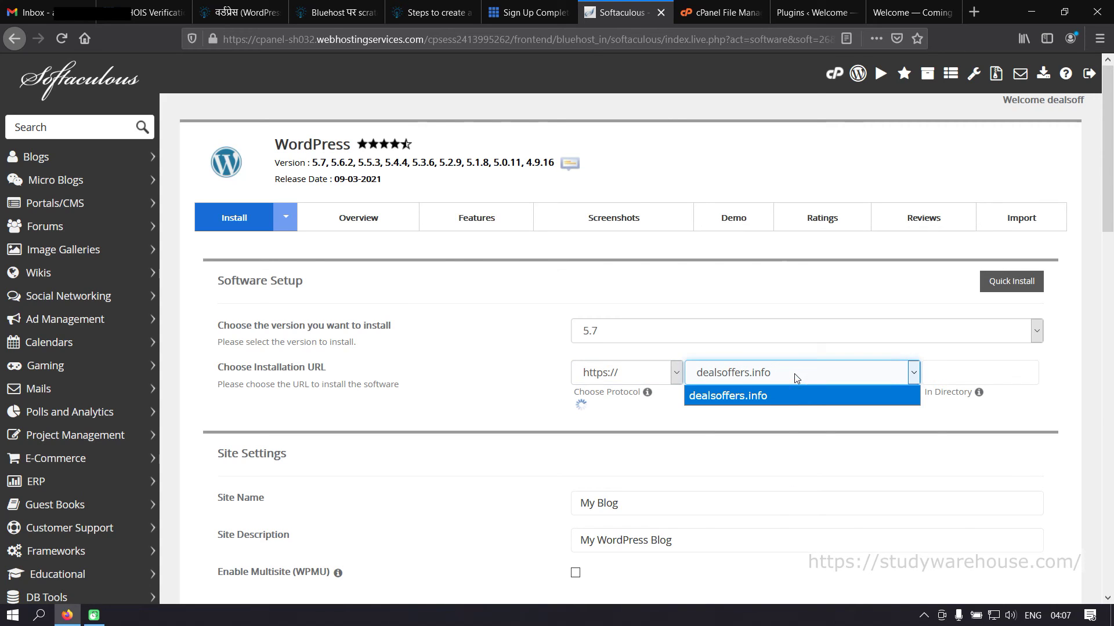
left_click(770, 415)
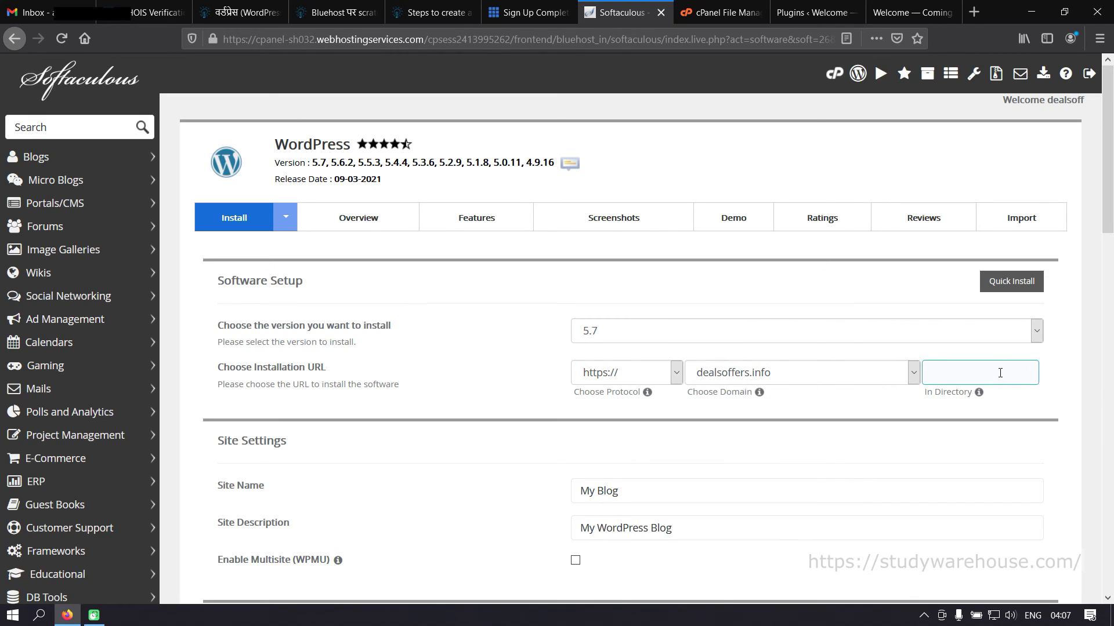
left_click(994, 374)
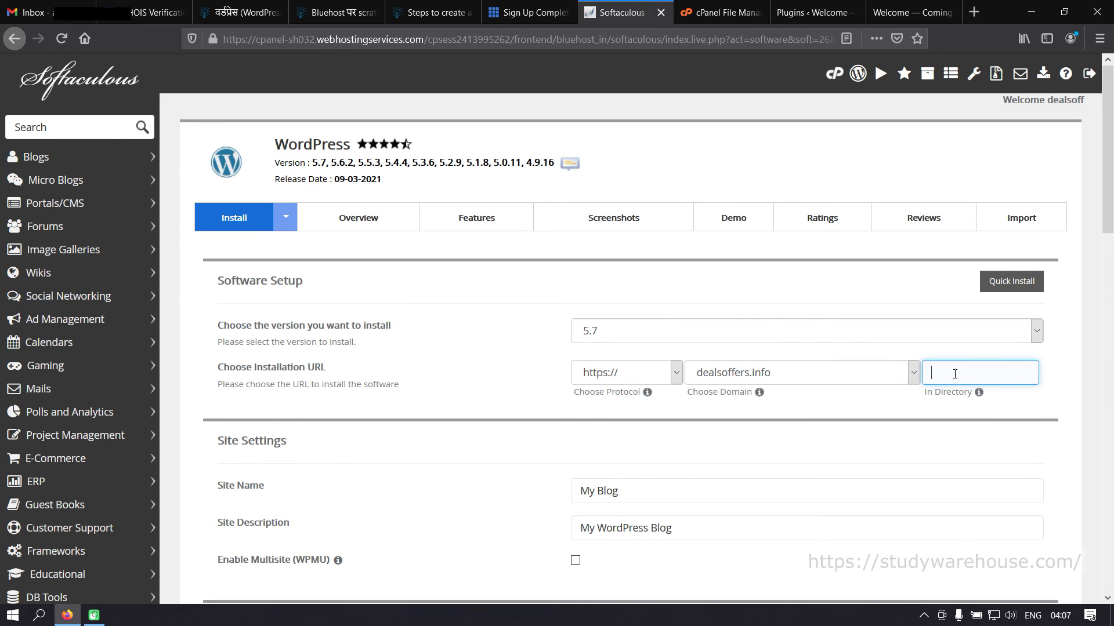
scroll(954, 374, "down", 2)
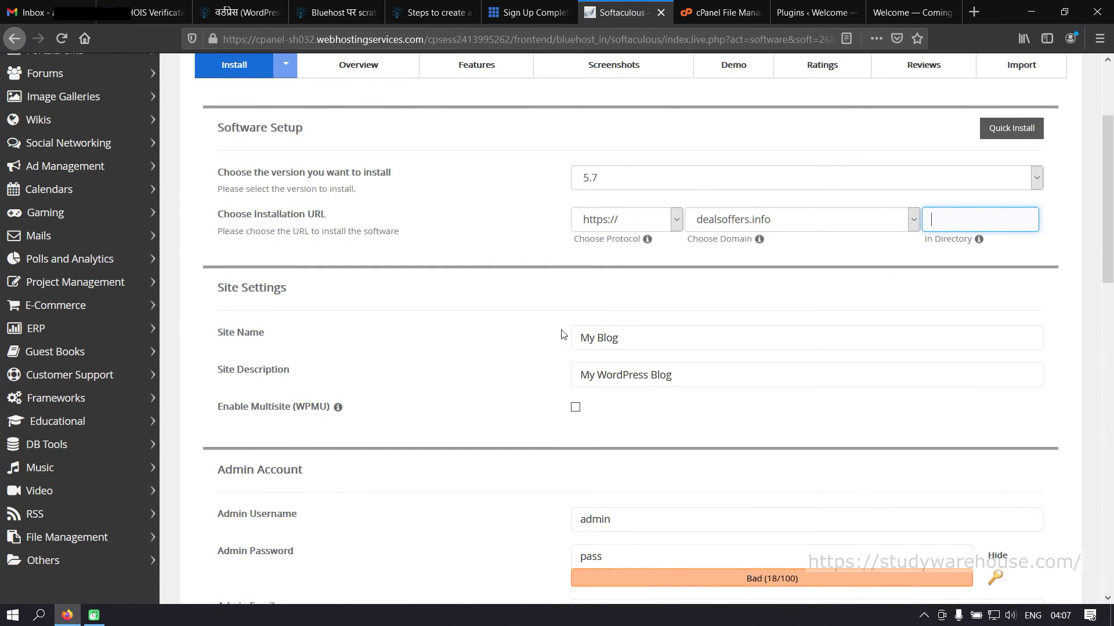
- Replace the default Site Name with 'Deal and Offers'
triple_click(640, 336)
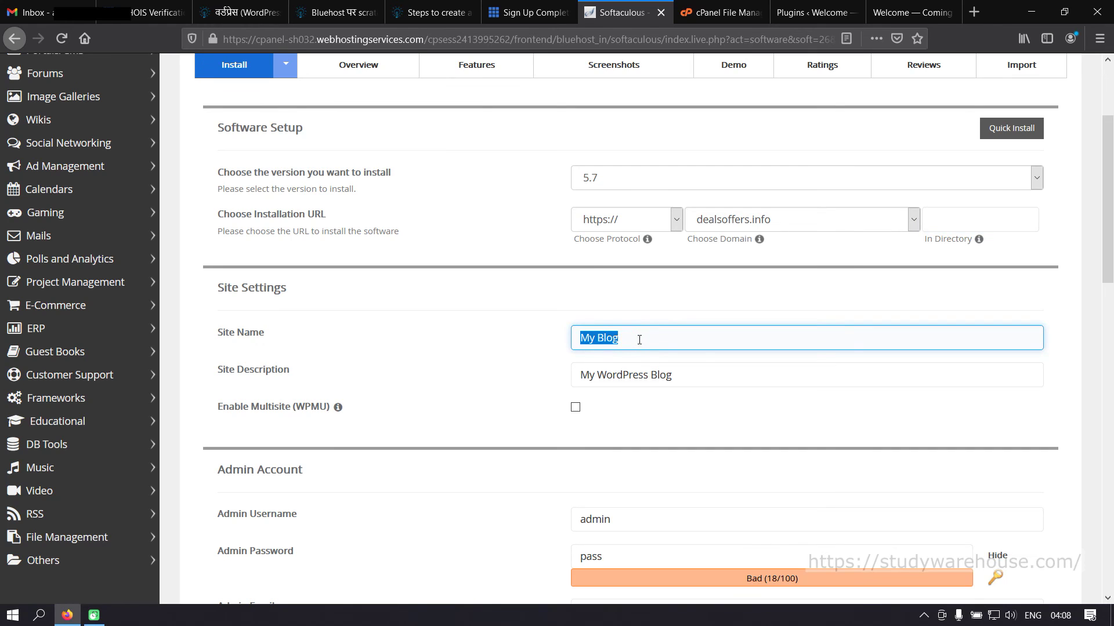
type("Deal Offers")
key("ctrl+Left")
type("am")
key("BackSpace")
type("nd")
- Replace the Site Description with 'Best Deals and Offers'
triple_click(693, 375)
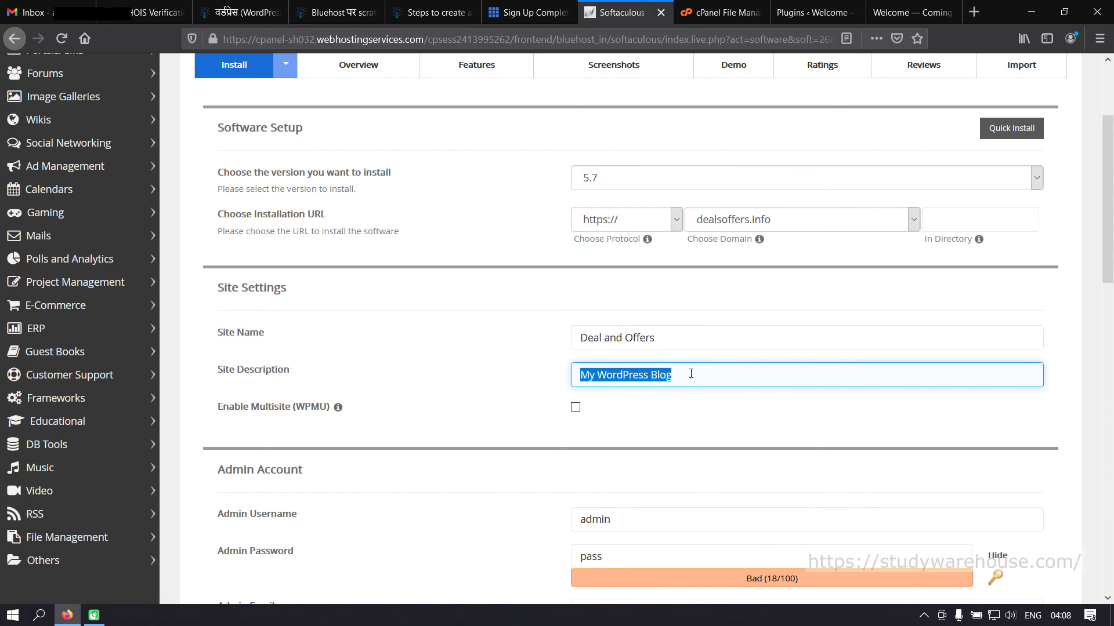
type("Best")
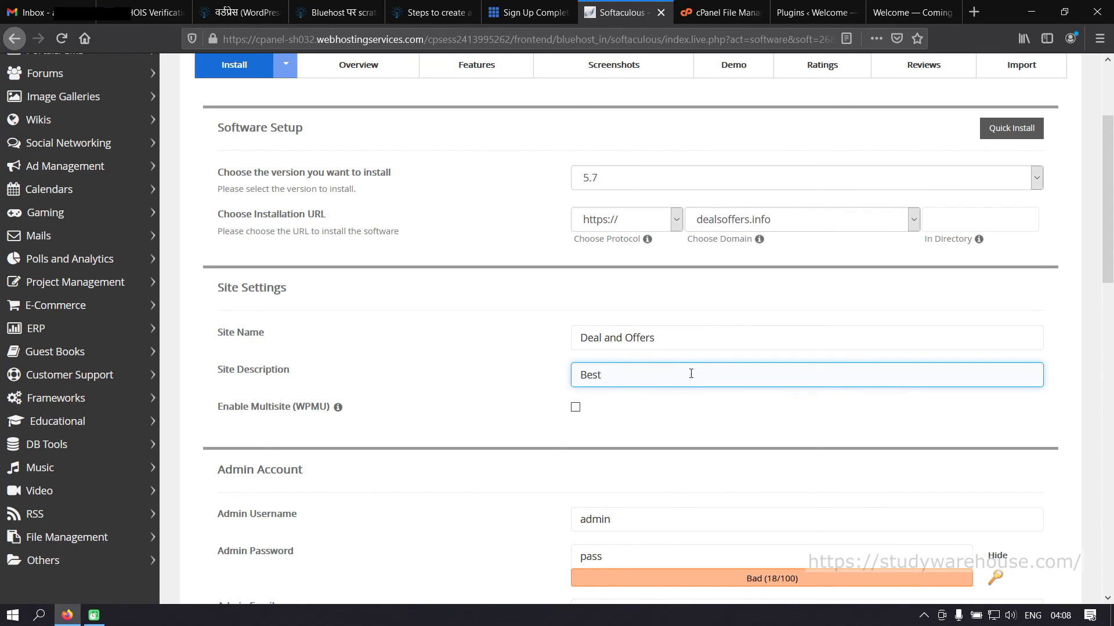
type(" Deals and")
key("BackSpace")
key("BackSpace")
key("BackSpace")
key("BackSpace")
key("BackSpace")
type("and Offers")
scroll(734, 325, "down", 2)
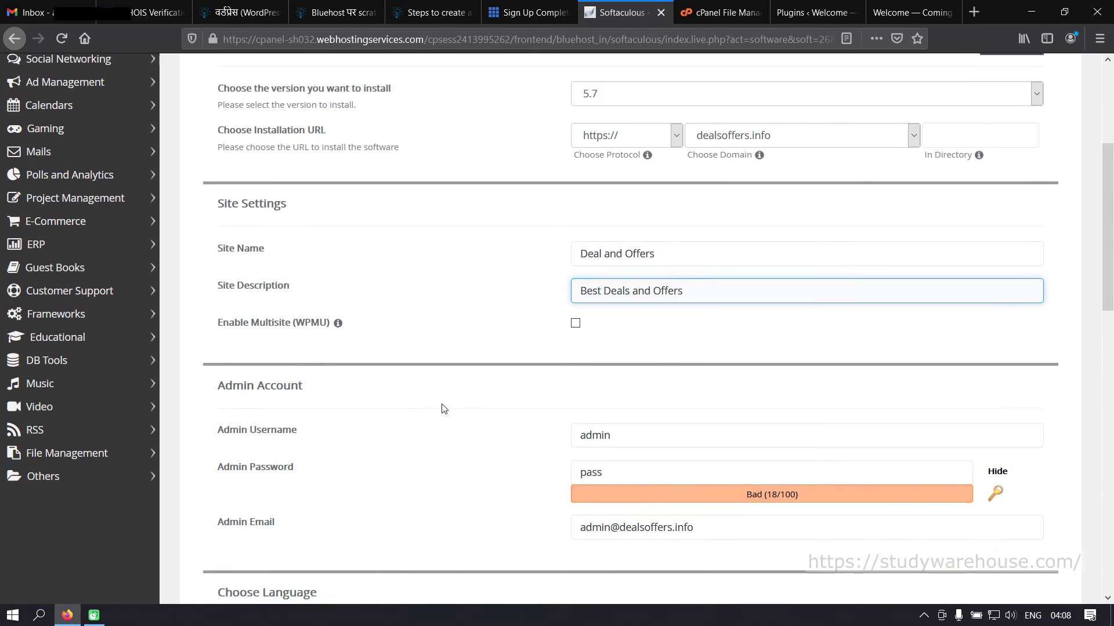
scroll(412, 371, "down", 4)
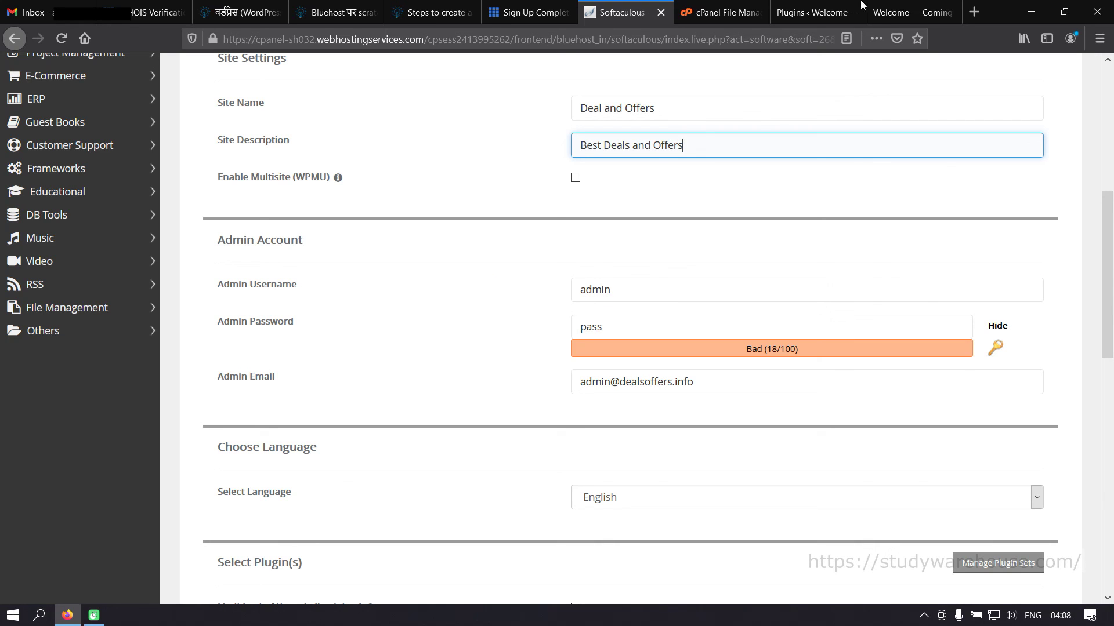
left_click(812, 12)
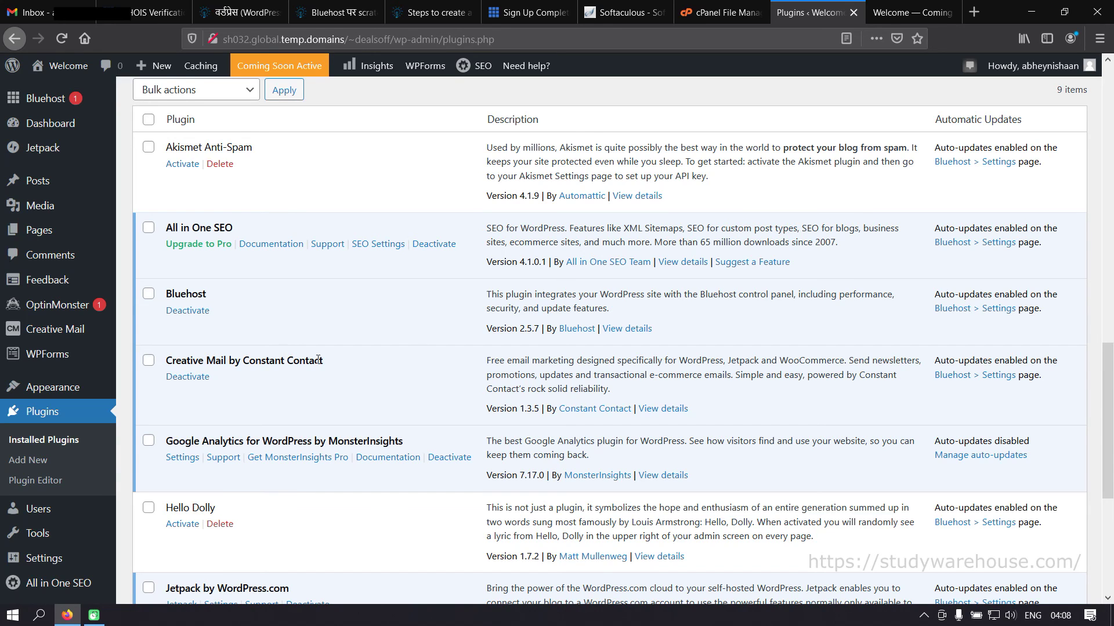
left_click(718, 13)
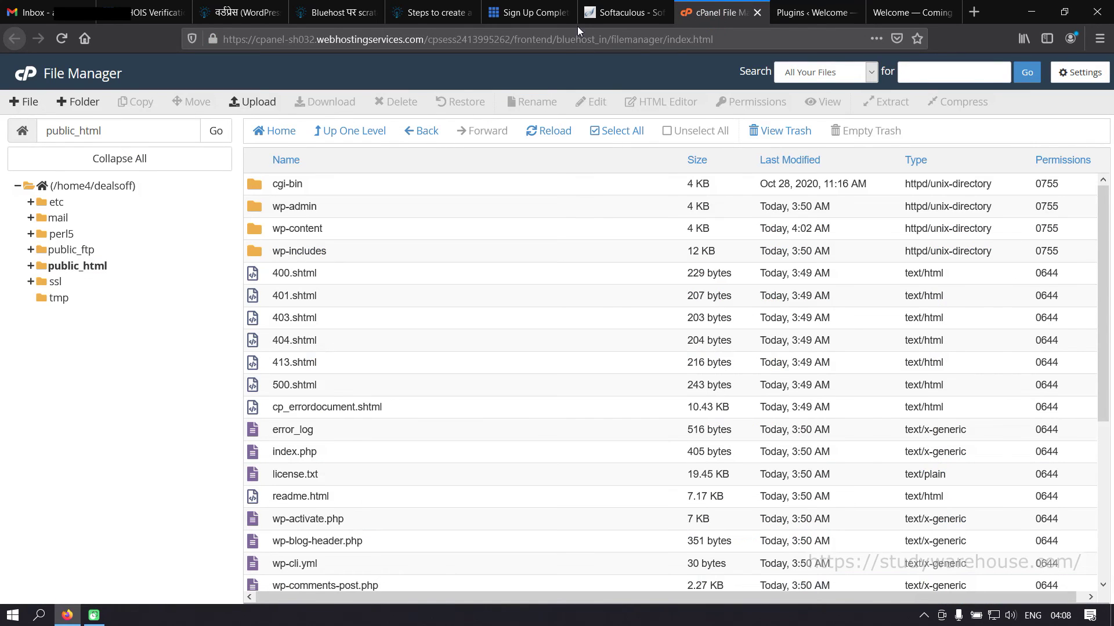
left_click(589, 17)
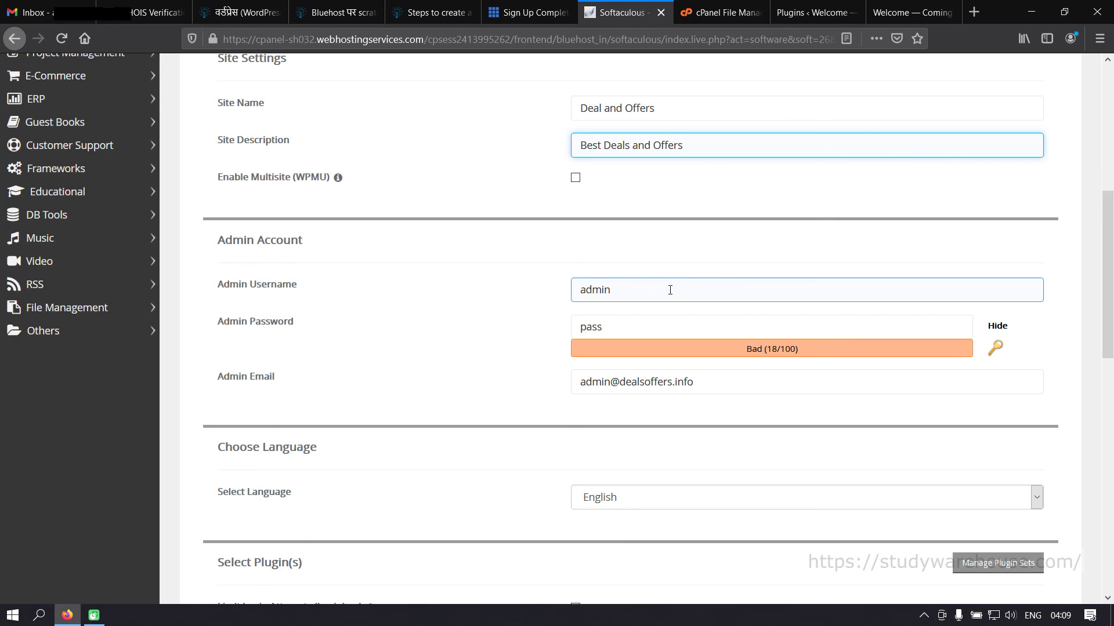
- Clear the default Admin Username, Admin Password and Admin Email values in the Softaculous form
double_click(670, 290)
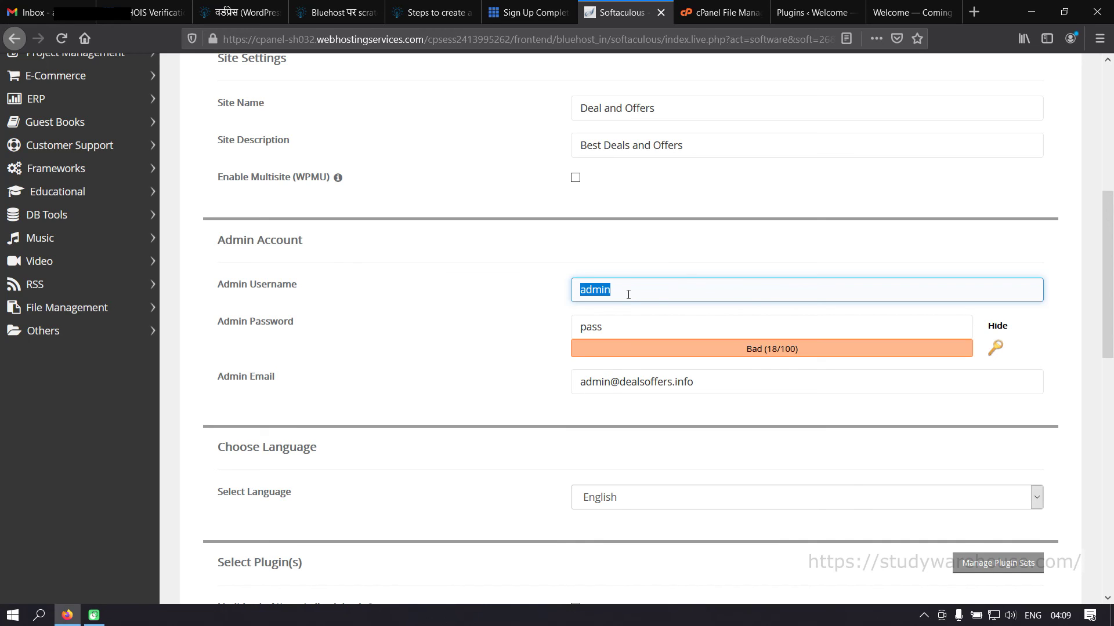
key("BackSpace")
double_click(623, 323)
key("BackSpace")
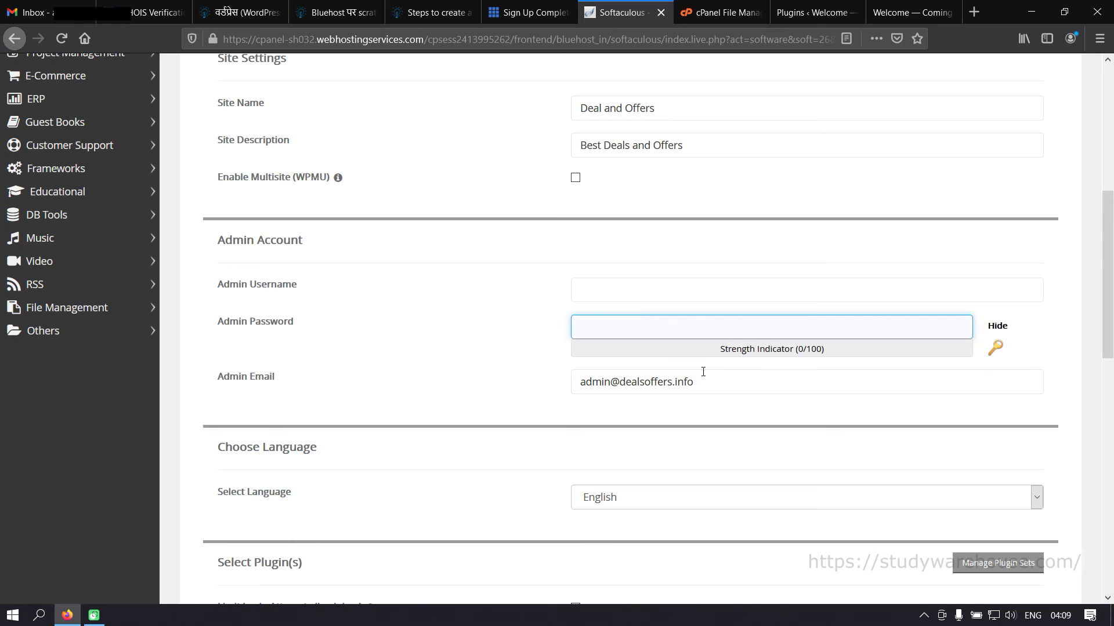
double_click(713, 382)
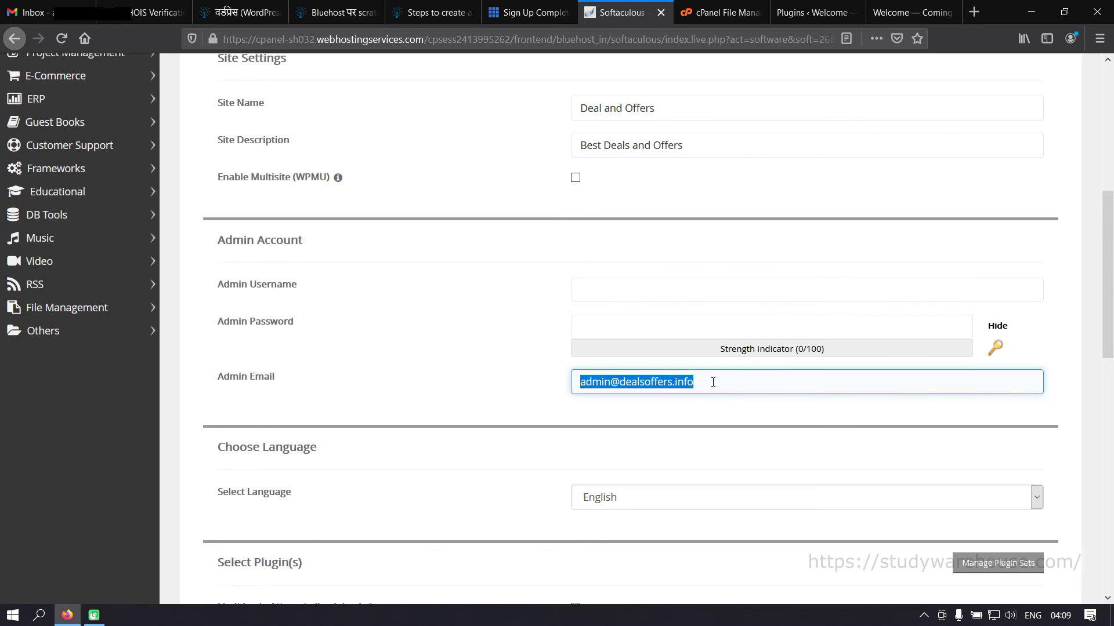
key("BackSpace")
key("shift+Tab")
key("shift+Tab")
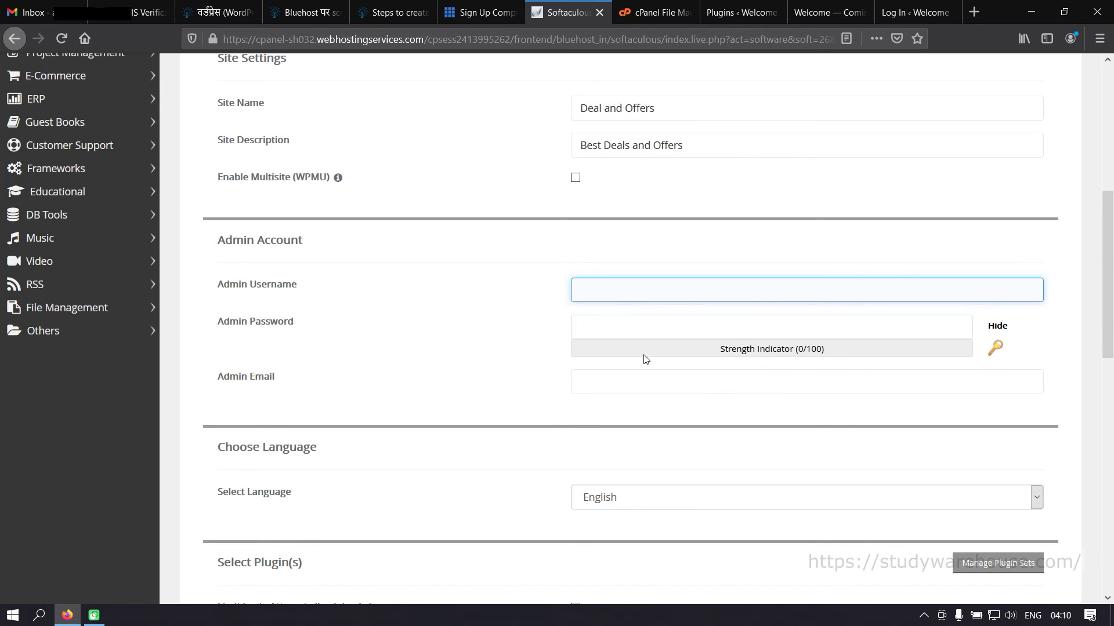
scroll(788, 371, "down", 3)
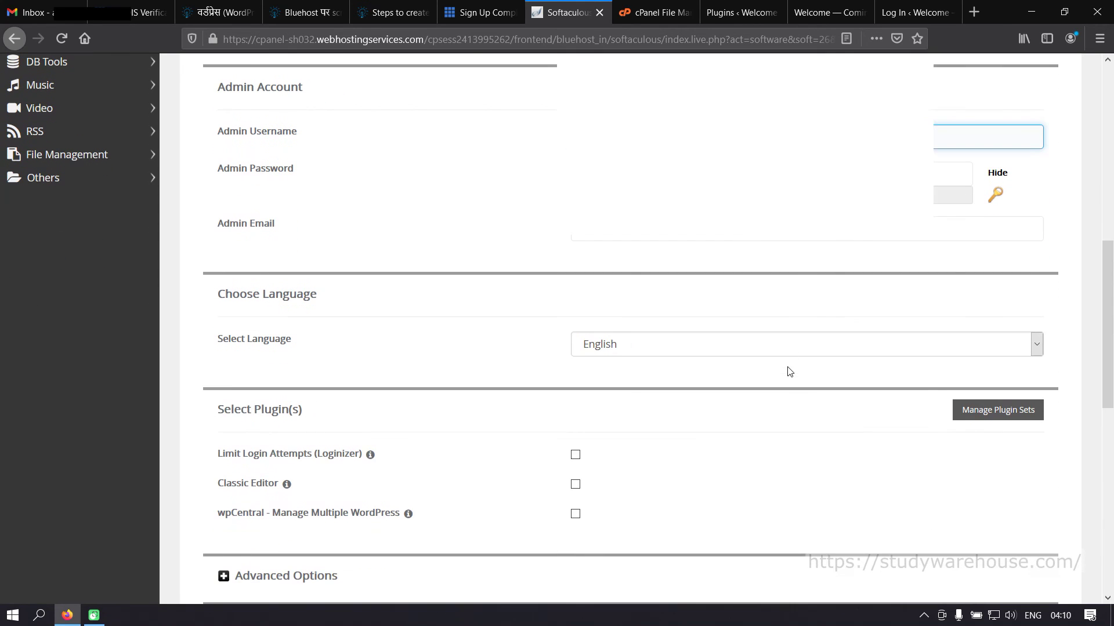
left_click(704, 230)
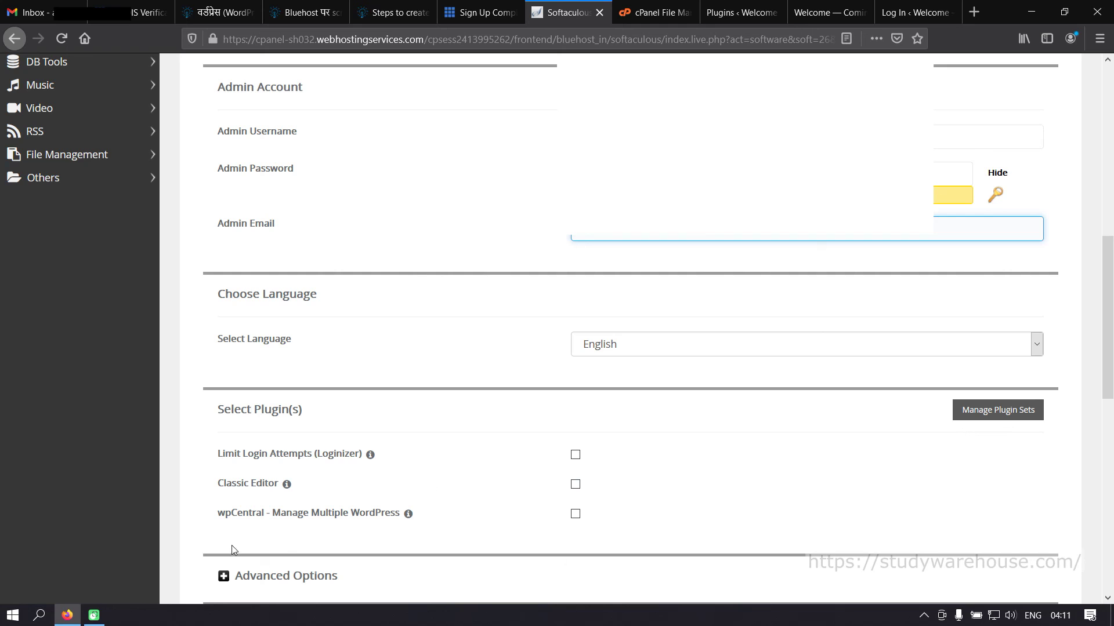
left_click_drag(1111, 296, 1111, 398)
left_click(224, 257)
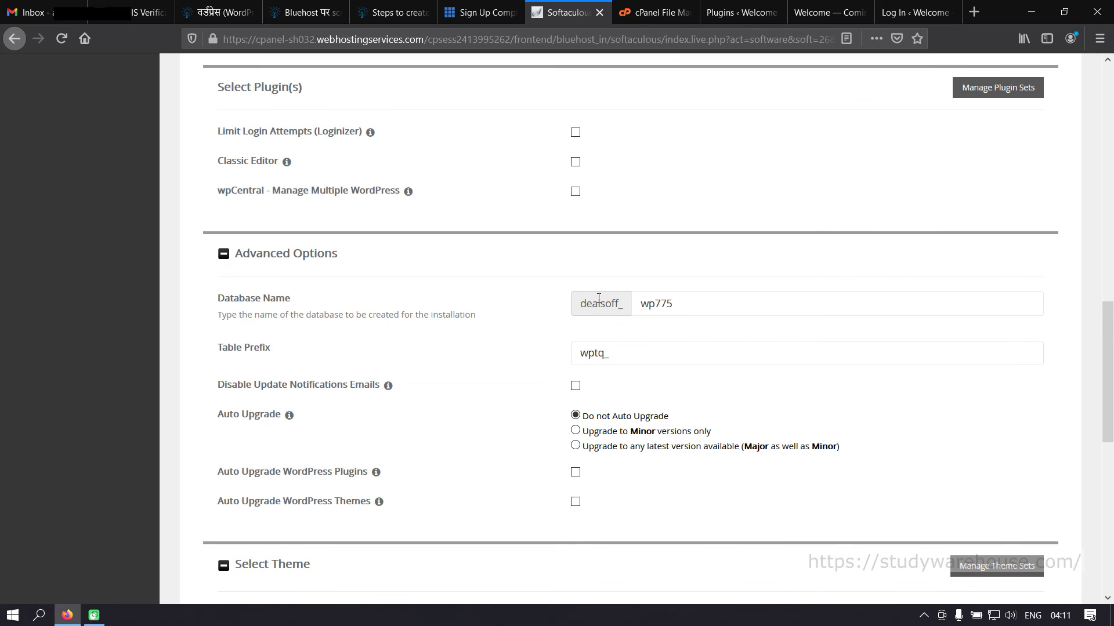
left_click(655, 350)
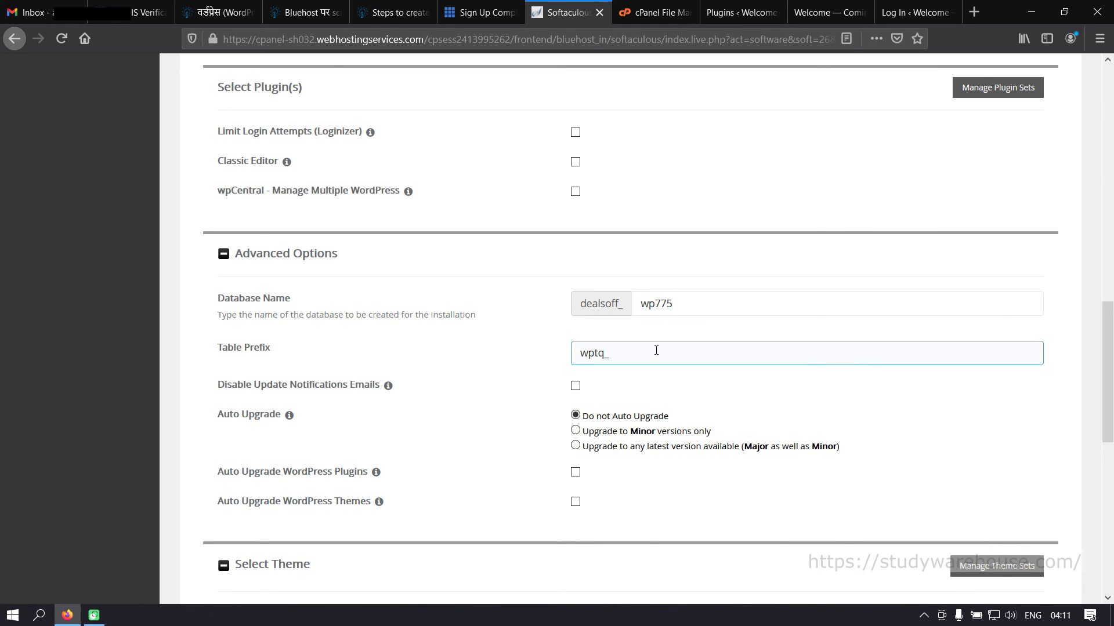
left_click(609, 383)
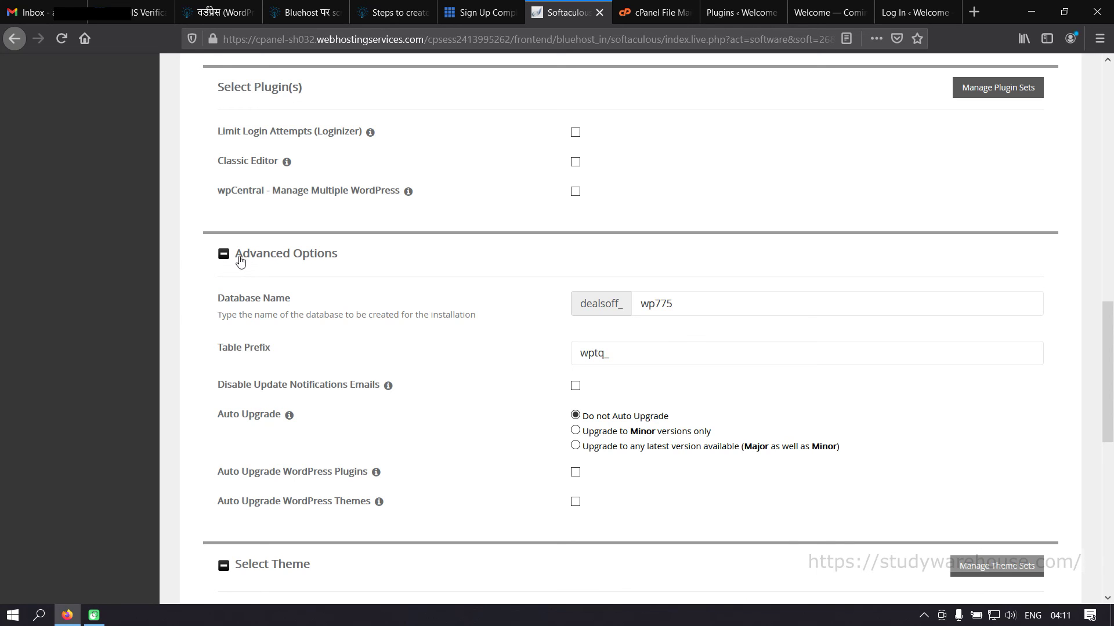
left_click(226, 255)
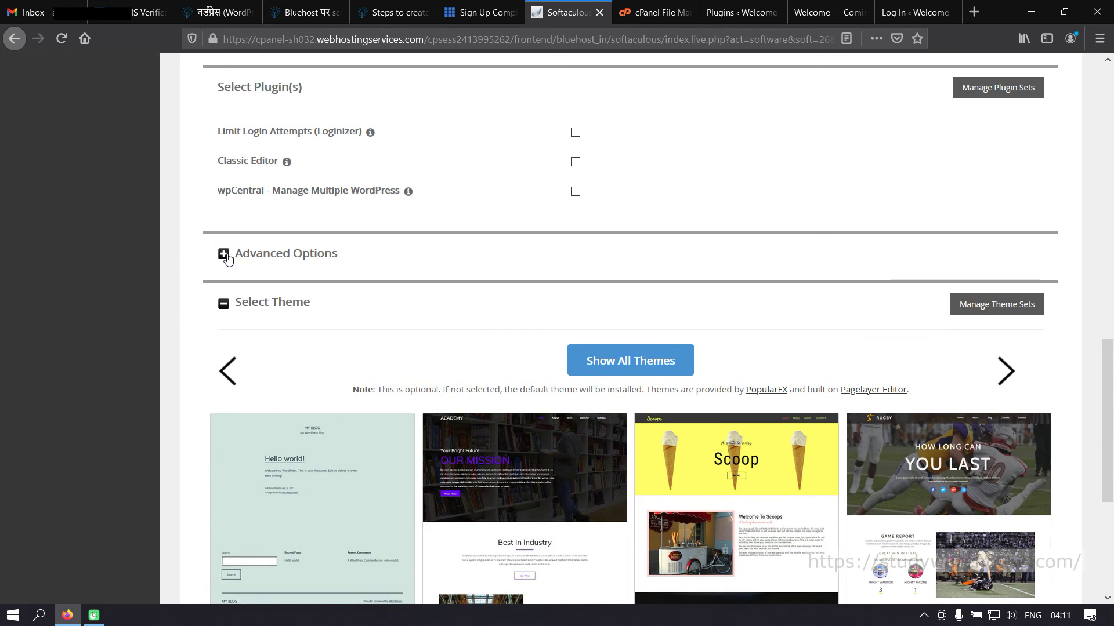
scroll(565, 363, "down", 2)
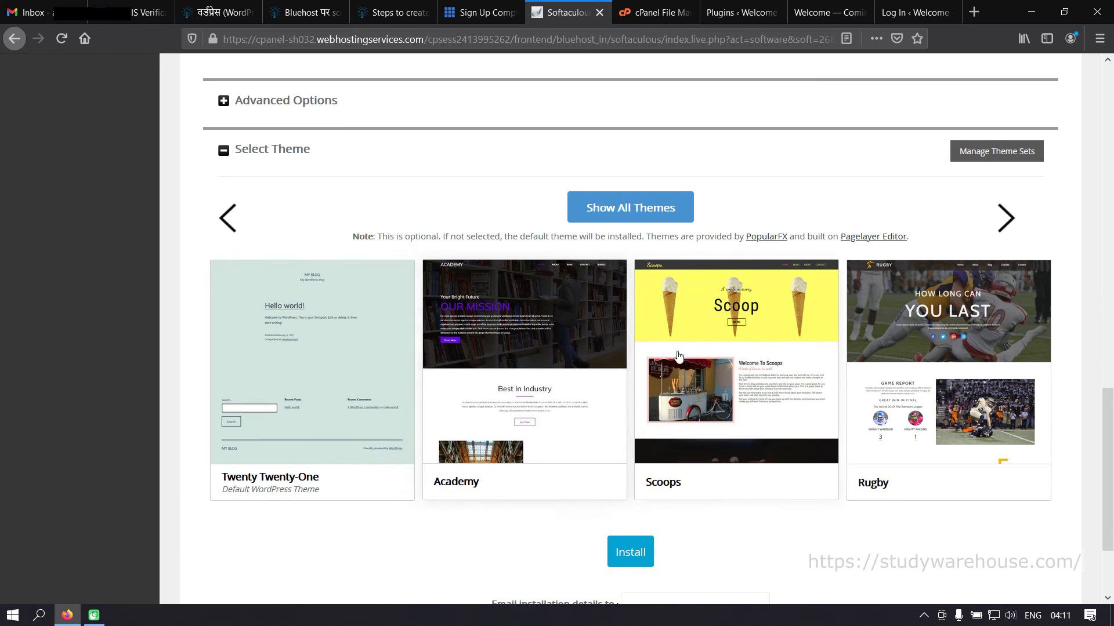
scroll(746, 385, "down", 2)
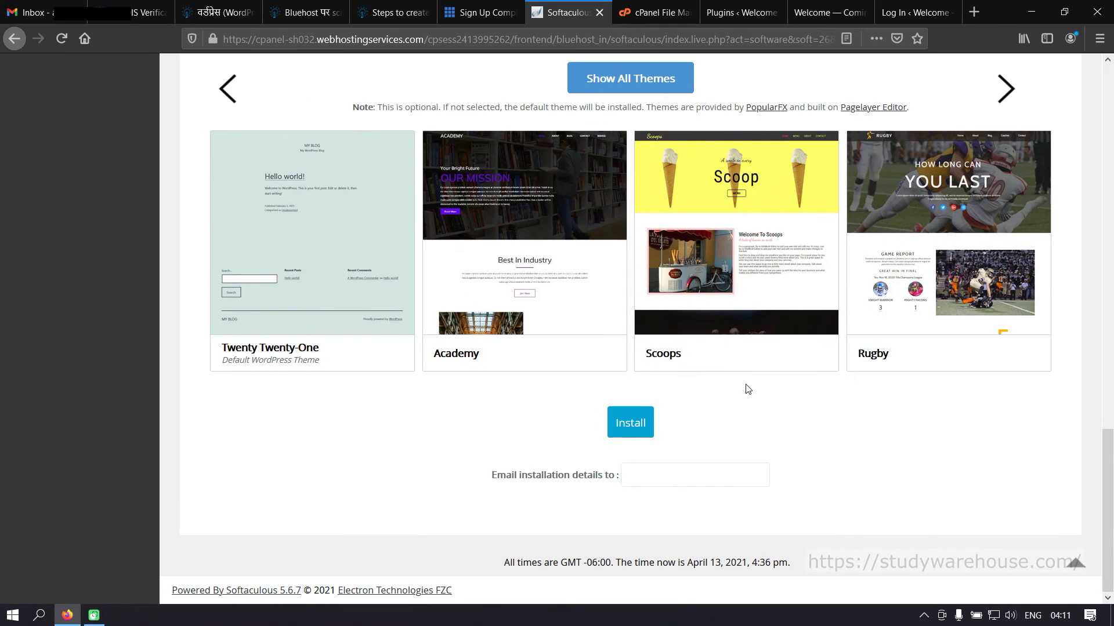
- Submit the installation, then tick 'overwrite all files and continue' after the existing-files error
left_click(631, 433)
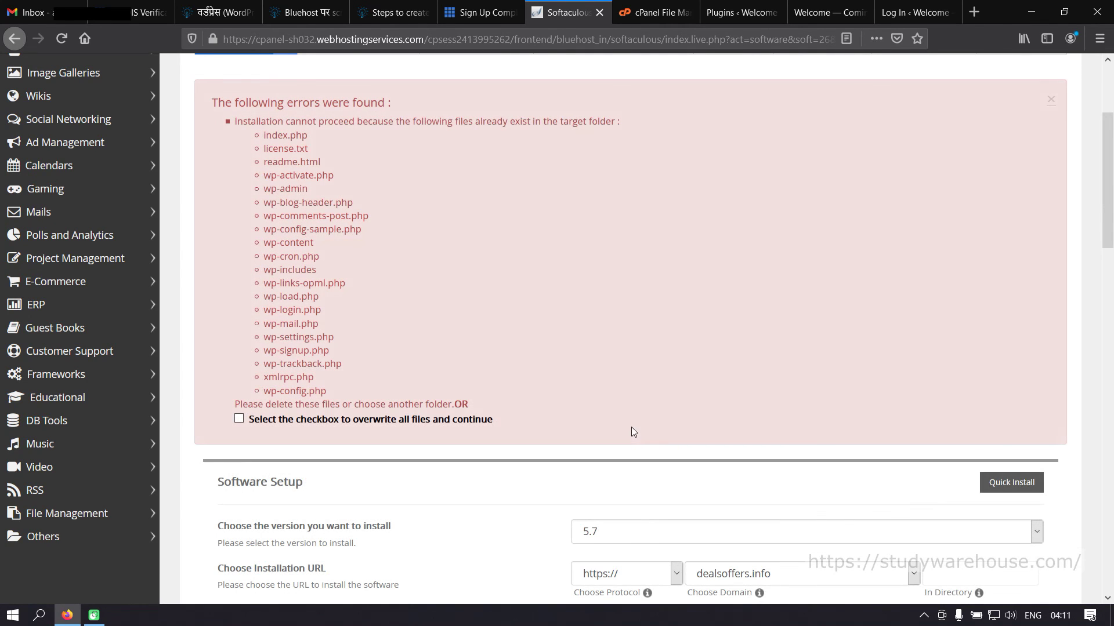
left_click(914, 12)
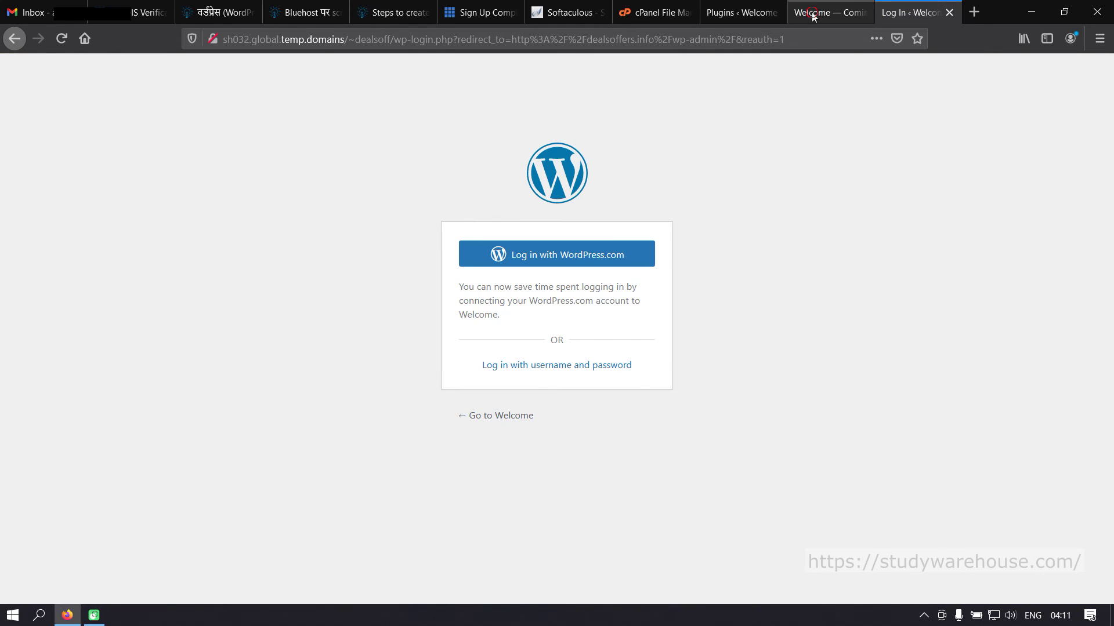
left_click(813, 13)
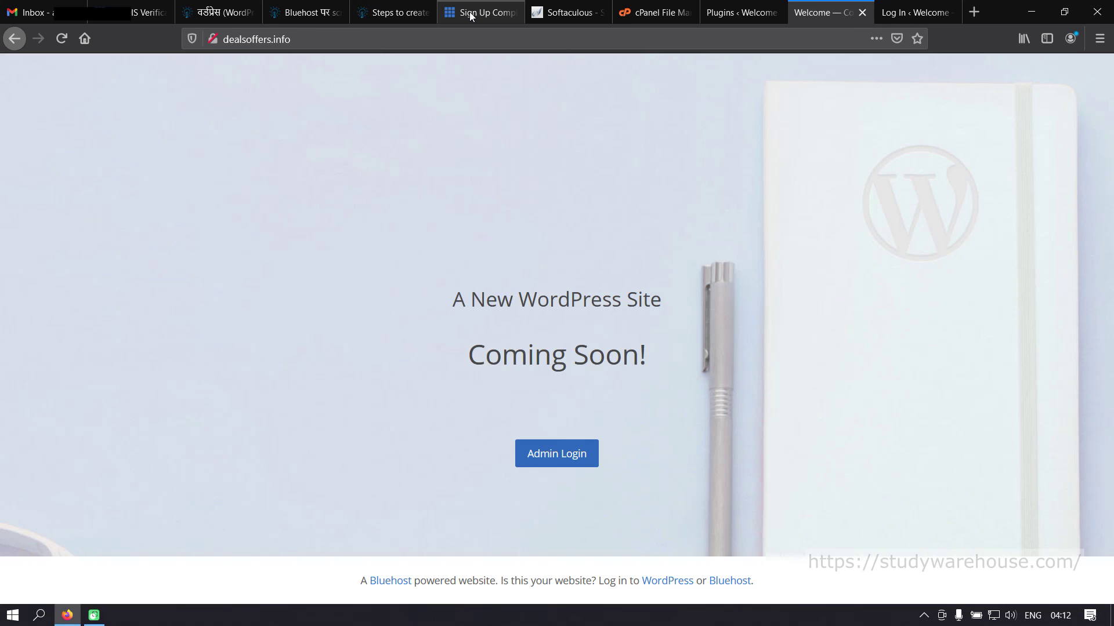
left_click(568, 13)
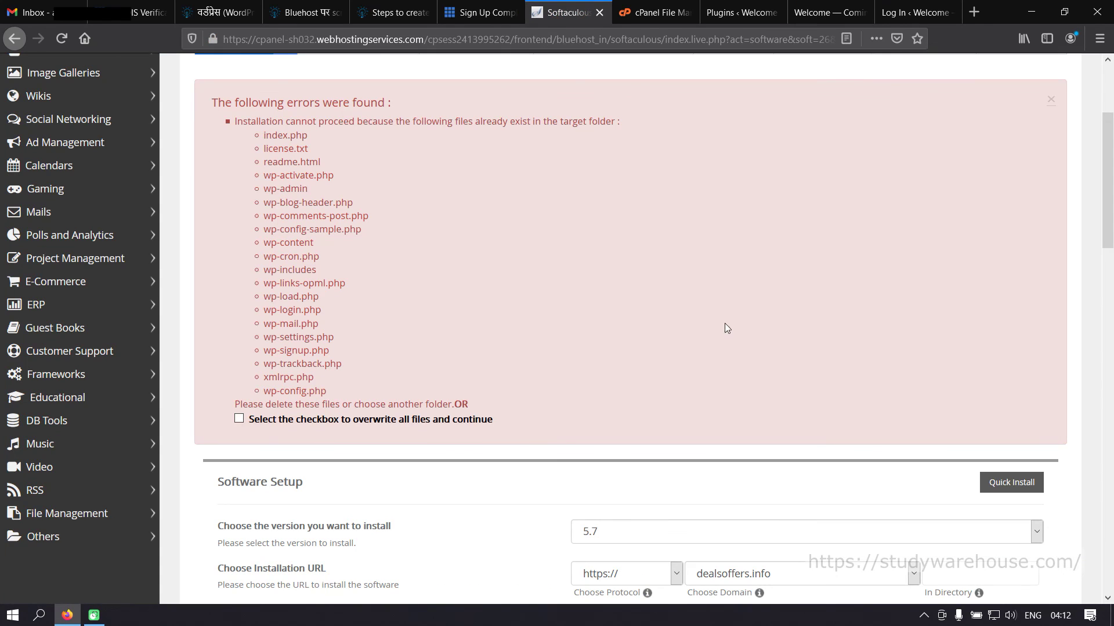
left_click(239, 420)
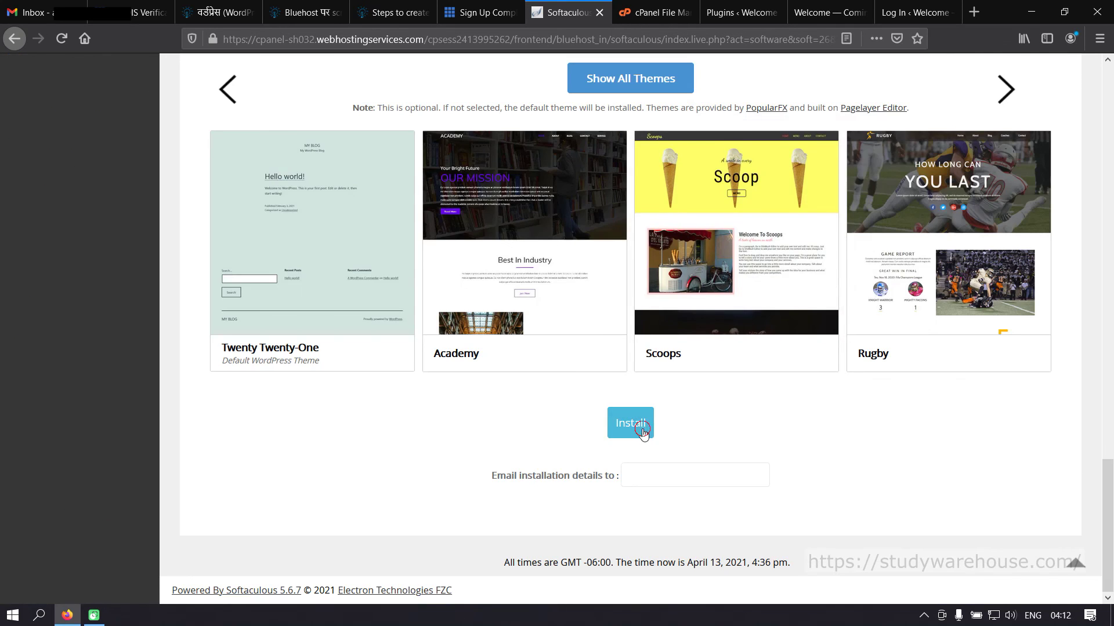
- Rerun the install with overwriting allowed and scroll up to the success message
left_click(631, 424)
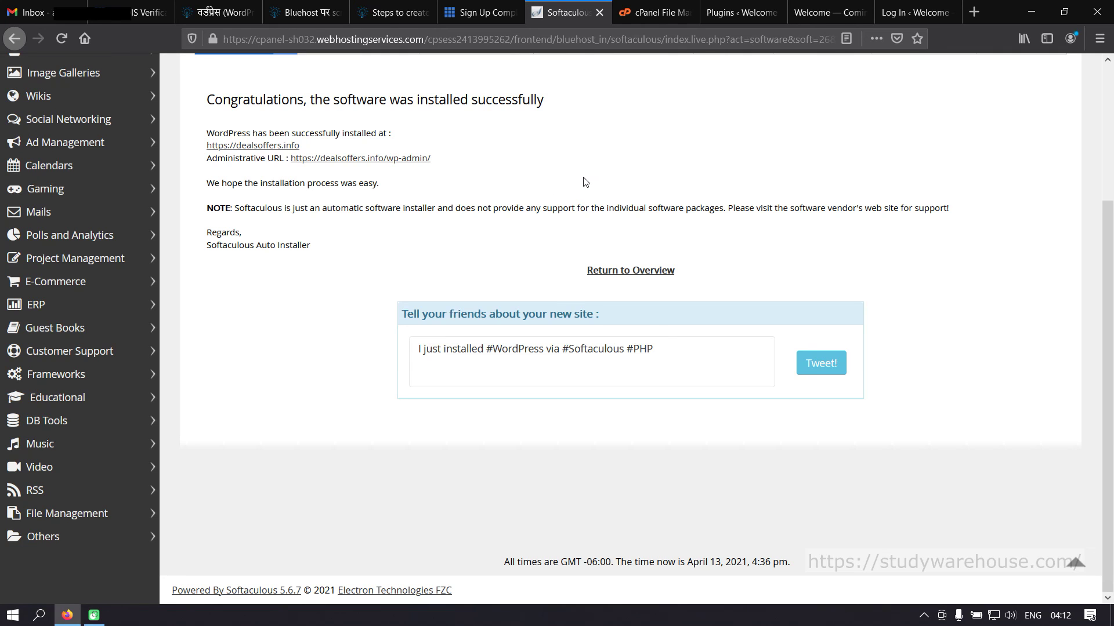
scroll(585, 182, "up", 3)
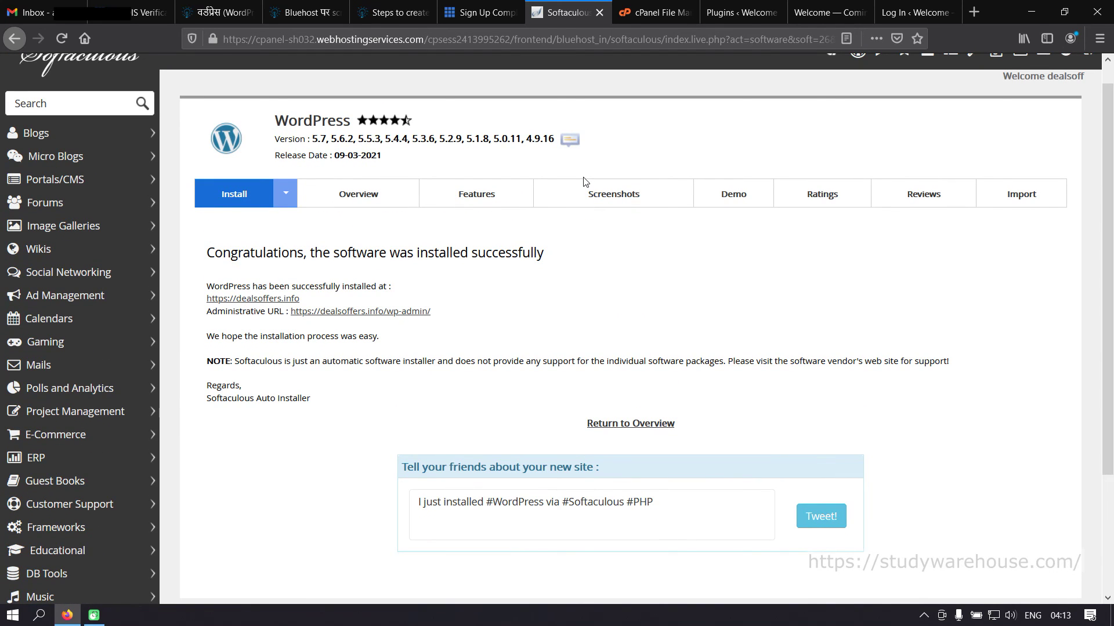
- Close the stale Log In tab and reload dealsoffers.info to show the new Deal and Offers site
left_click(901, 15)
left_click(837, 11)
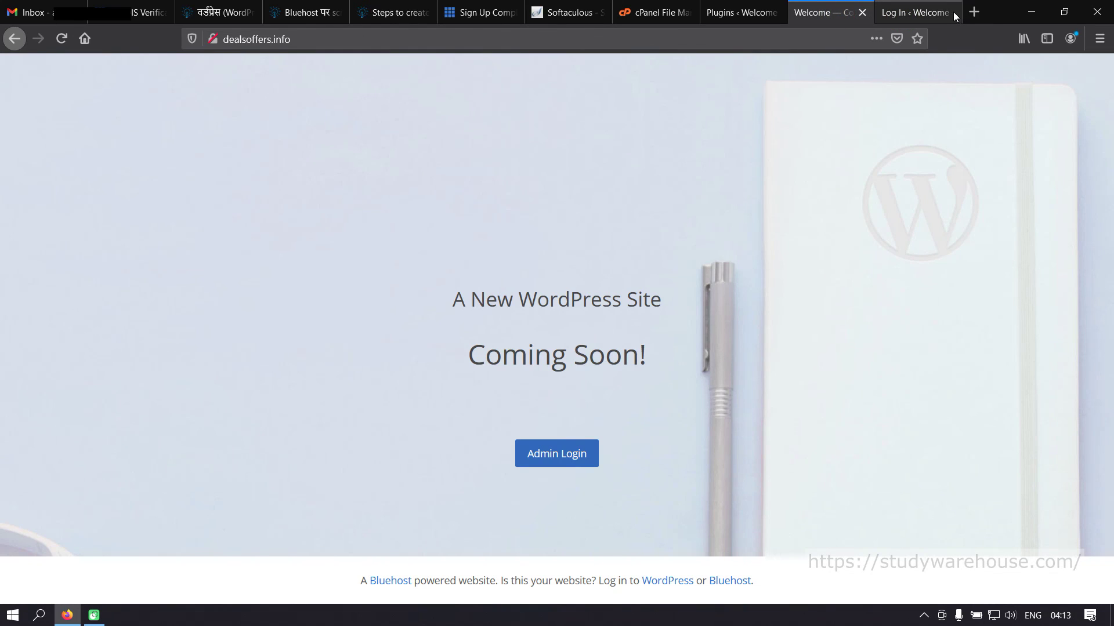
left_click(954, 14)
left_click(950, 13)
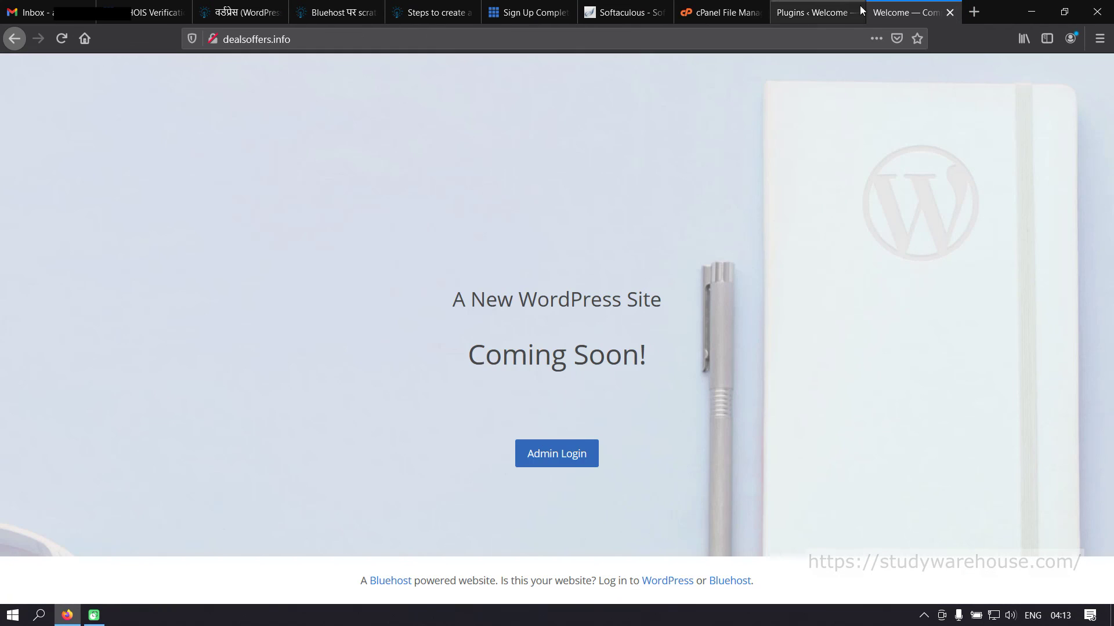
left_click(60, 38)
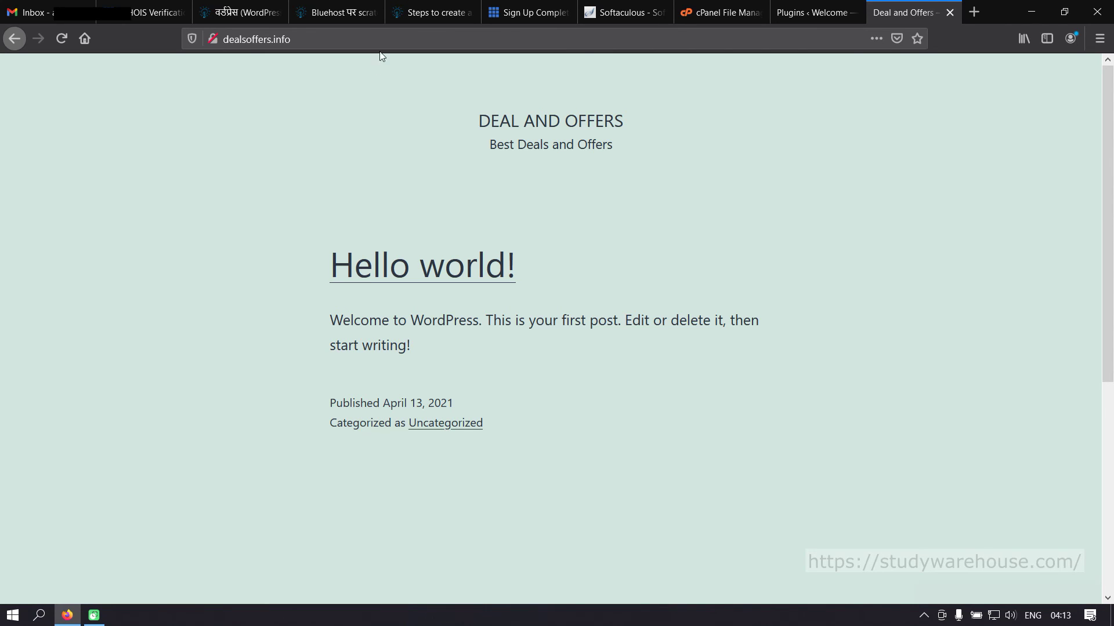
left_click(369, 38)
left_click(417, 38)
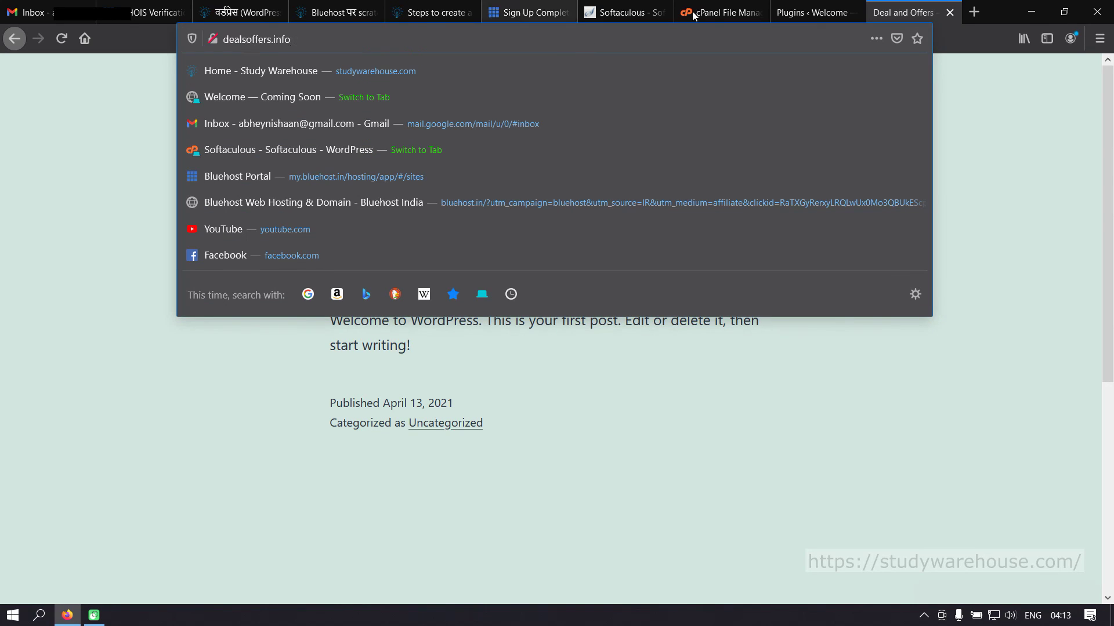
- Close the expired Plugins tab choosing Leave Page, and return to the Softaculous success page
left_click(780, 13)
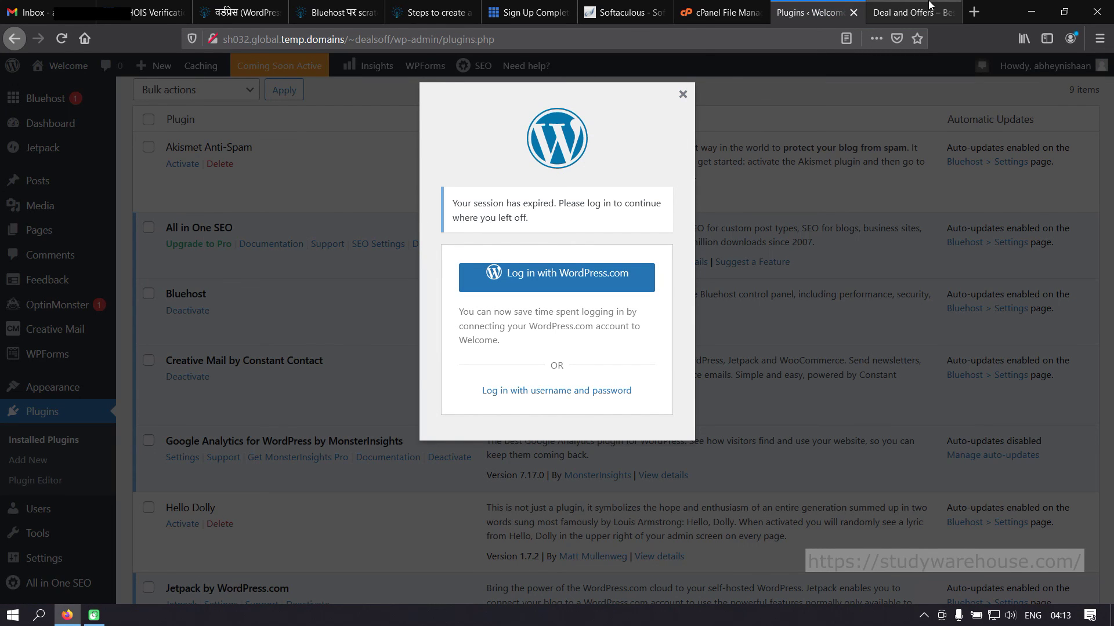
left_click(854, 12)
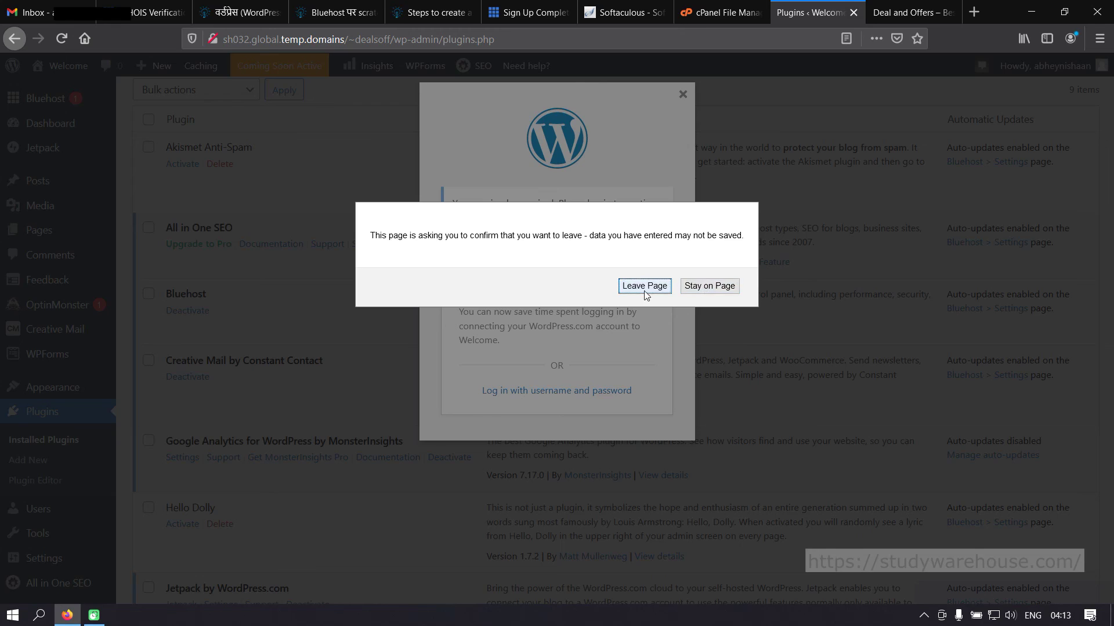
left_click(645, 286)
left_click(684, 16)
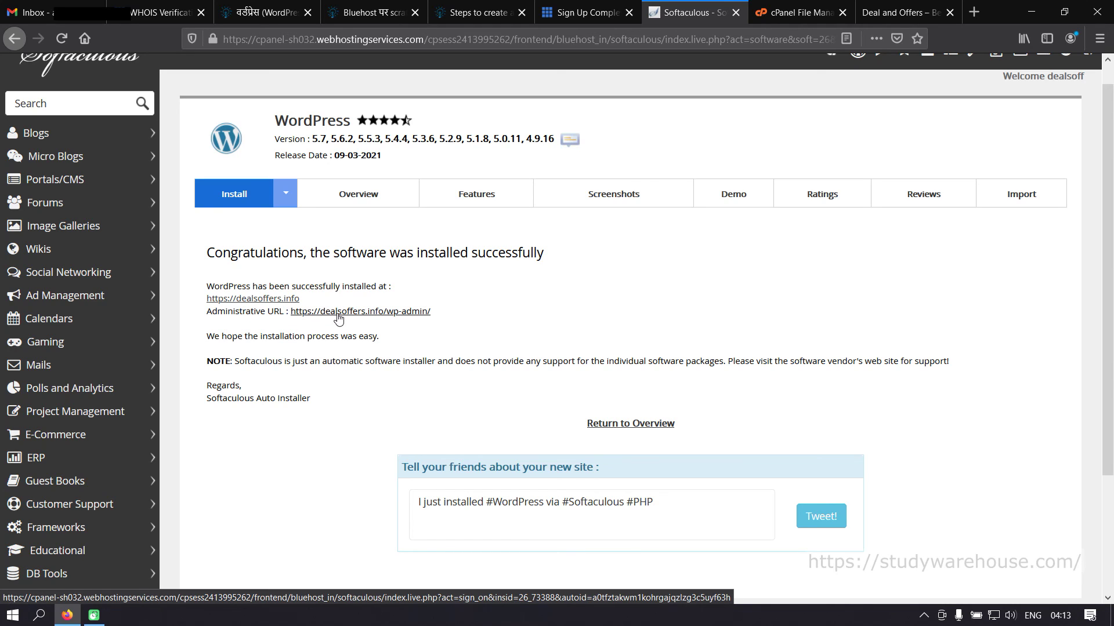
left_click(408, 315)
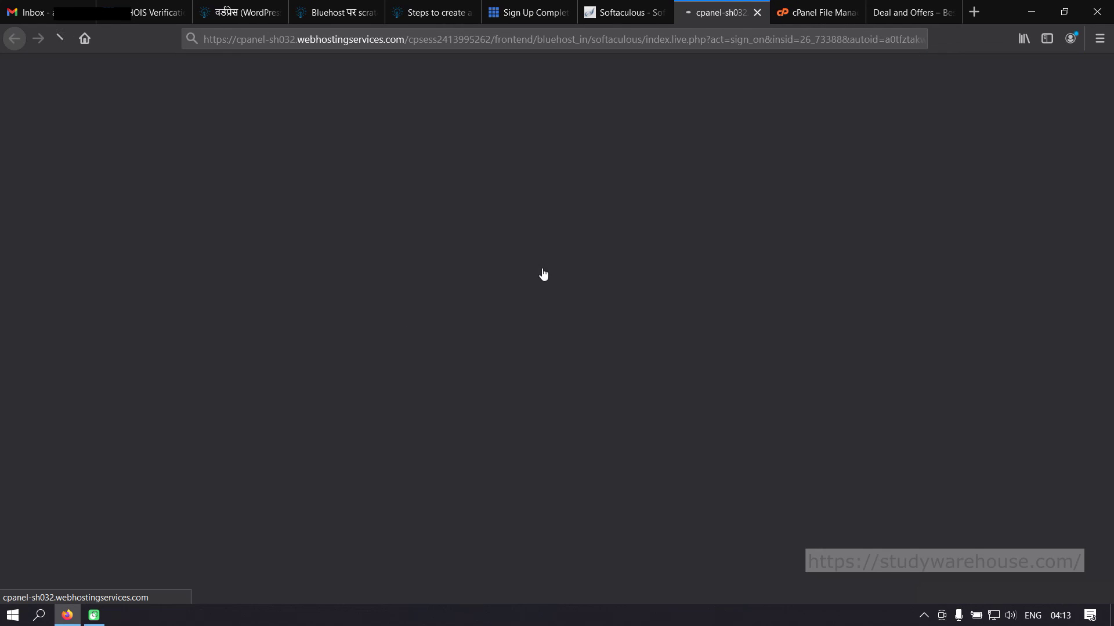